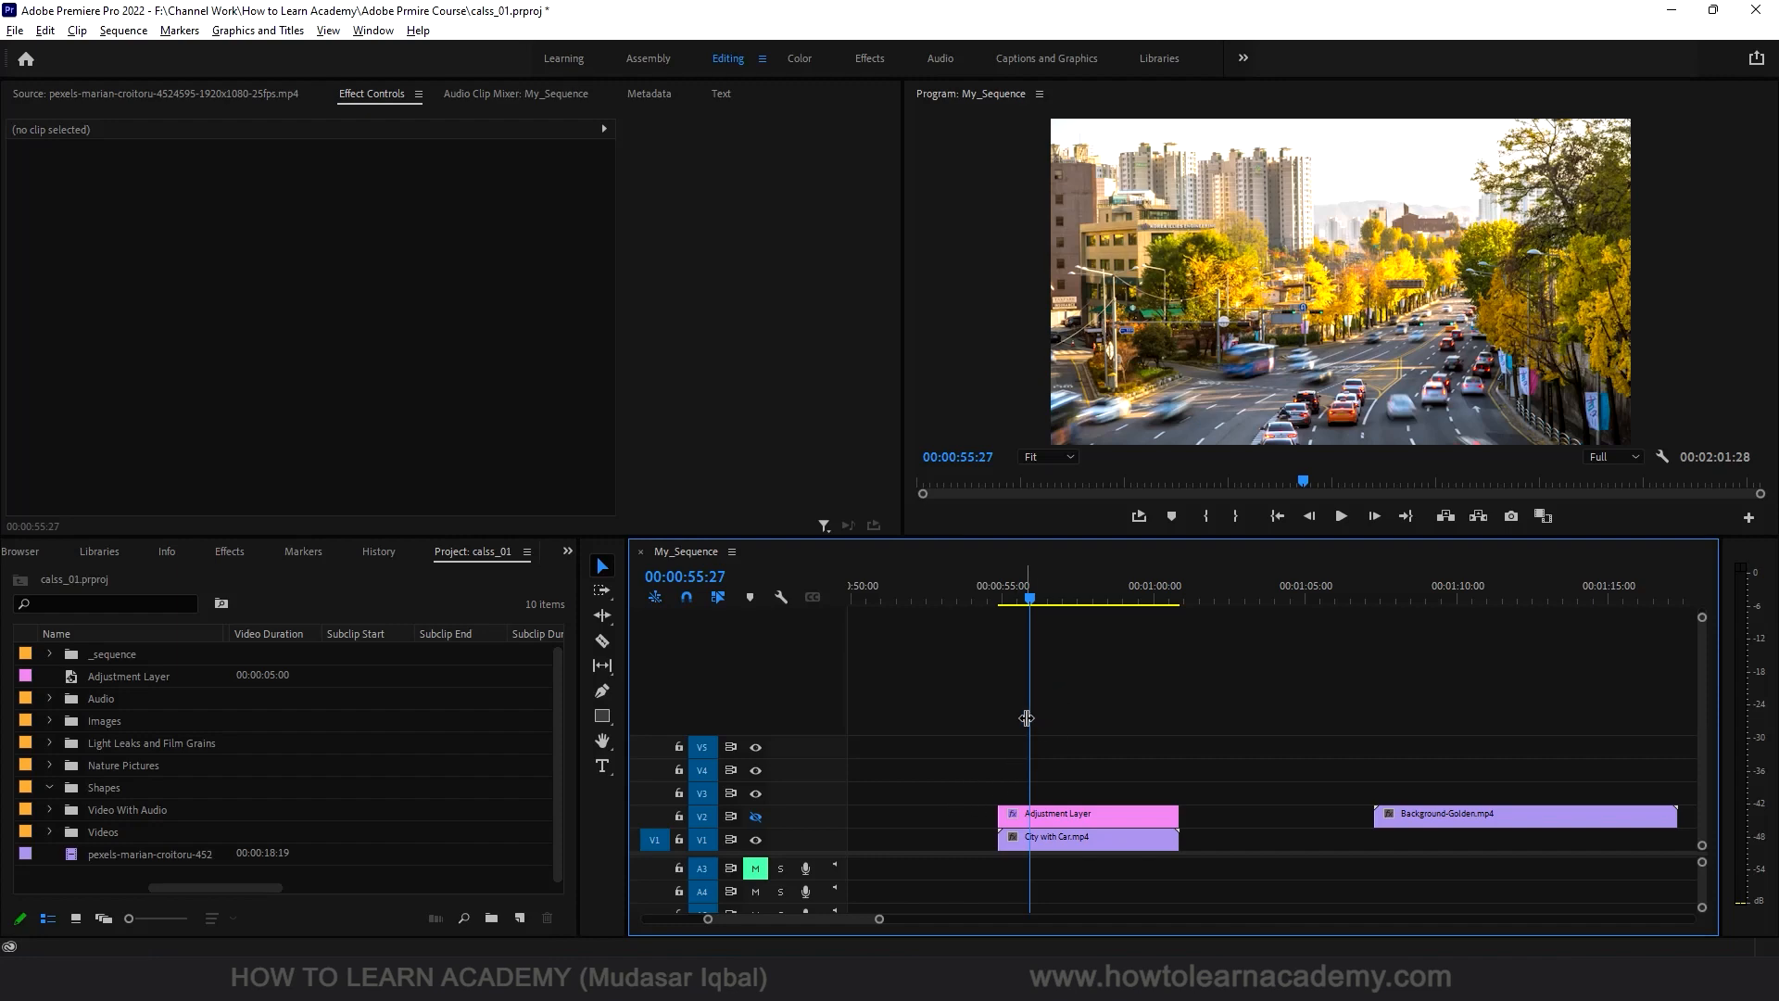
Step: Place HOW TO LEARN ACADEMY LOGO.png from the Images bin on V3, starting with the City with Car clip
click(1005, 595)
drag(1005, 595, 1062, 576)
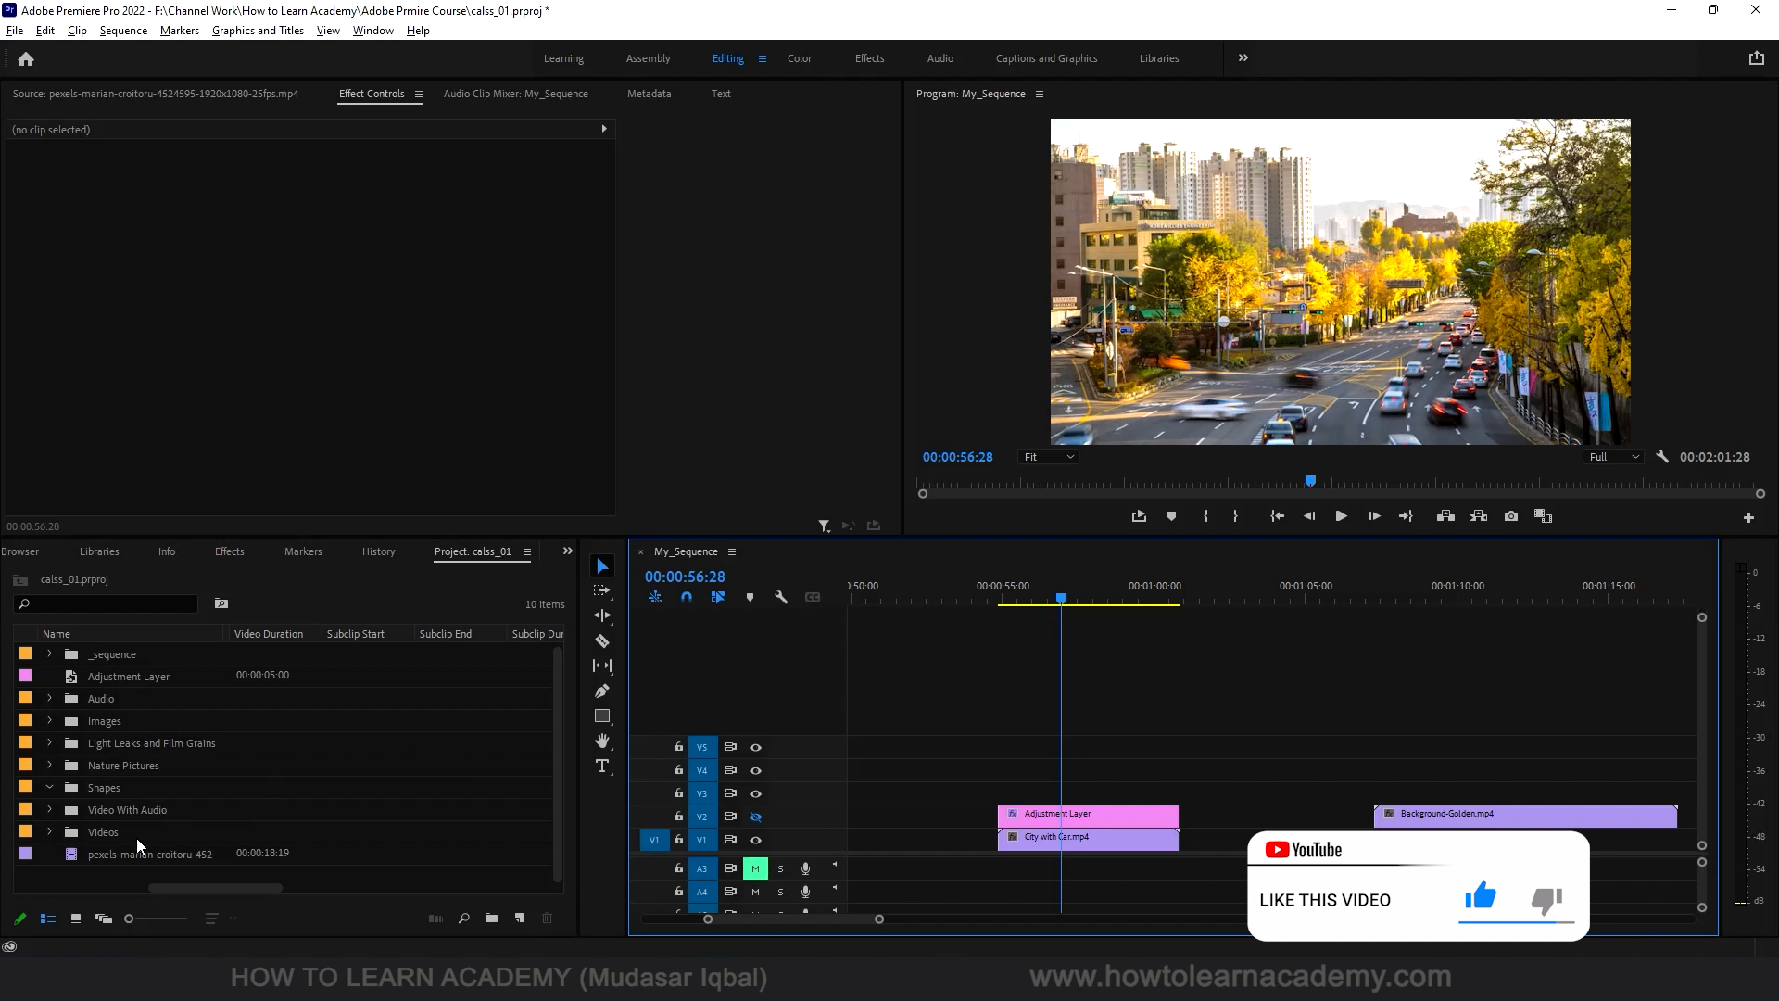
click(108, 720)
click(43, 720)
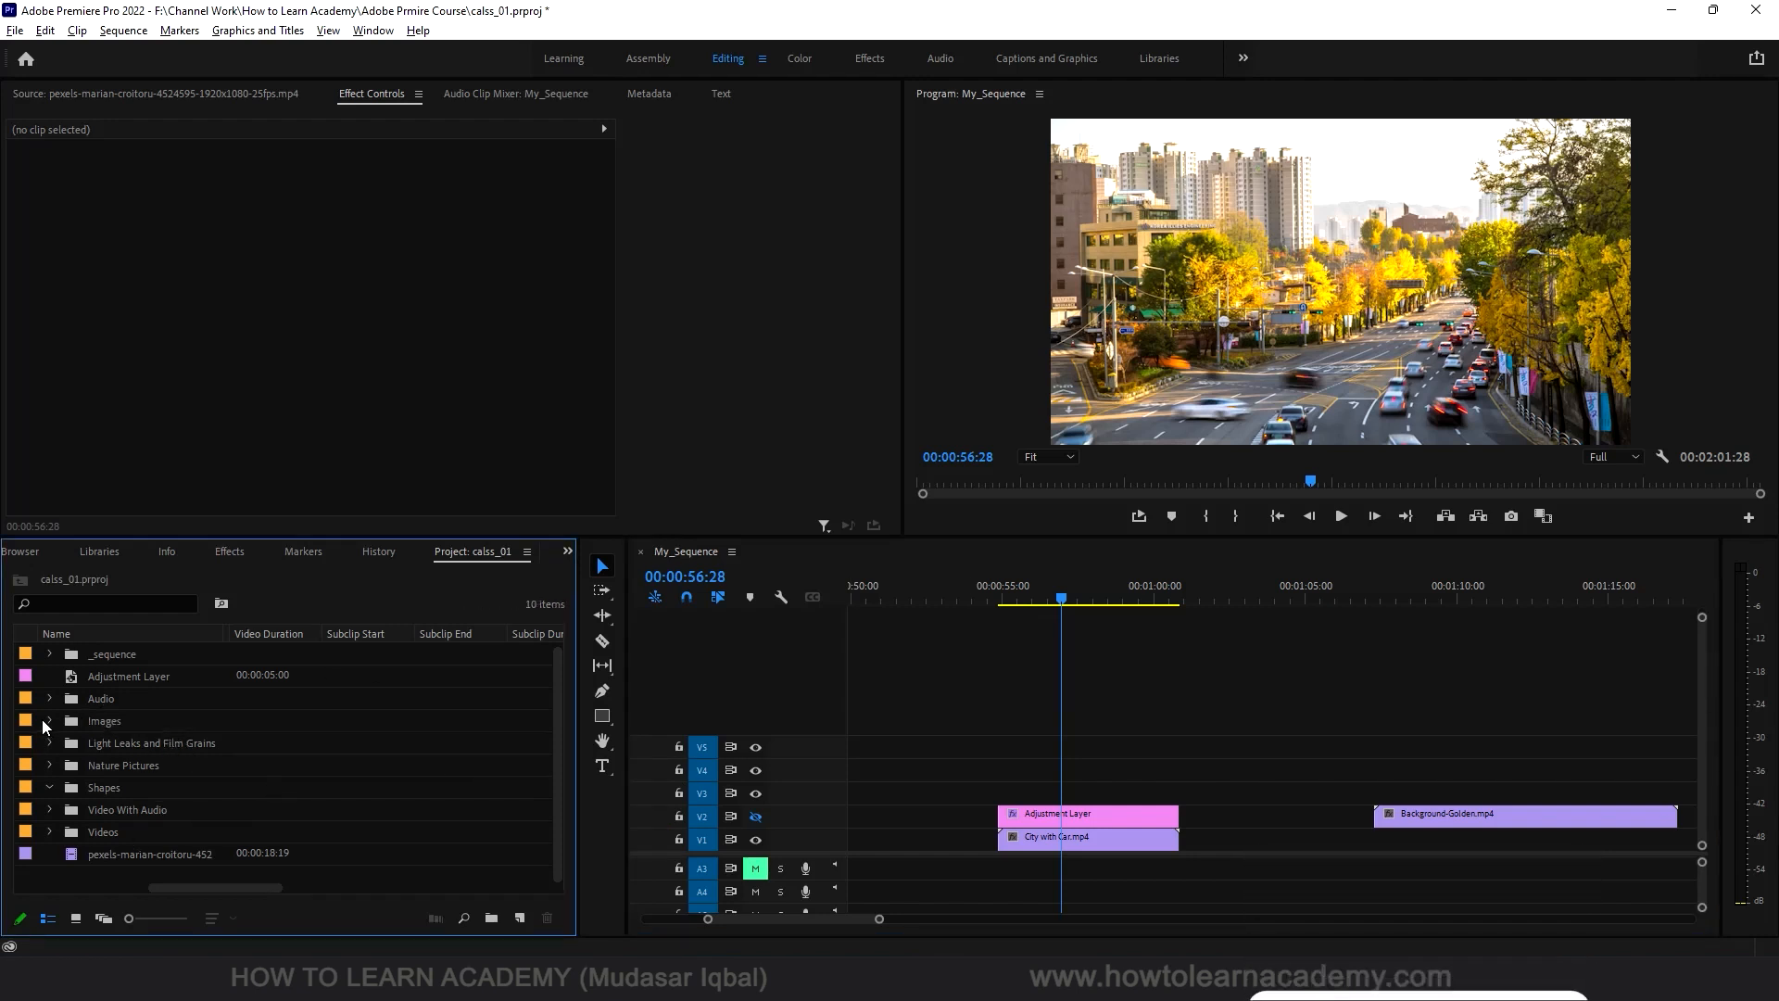
click(48, 719)
drag(161, 791, 1000, 794)
click(1064, 608)
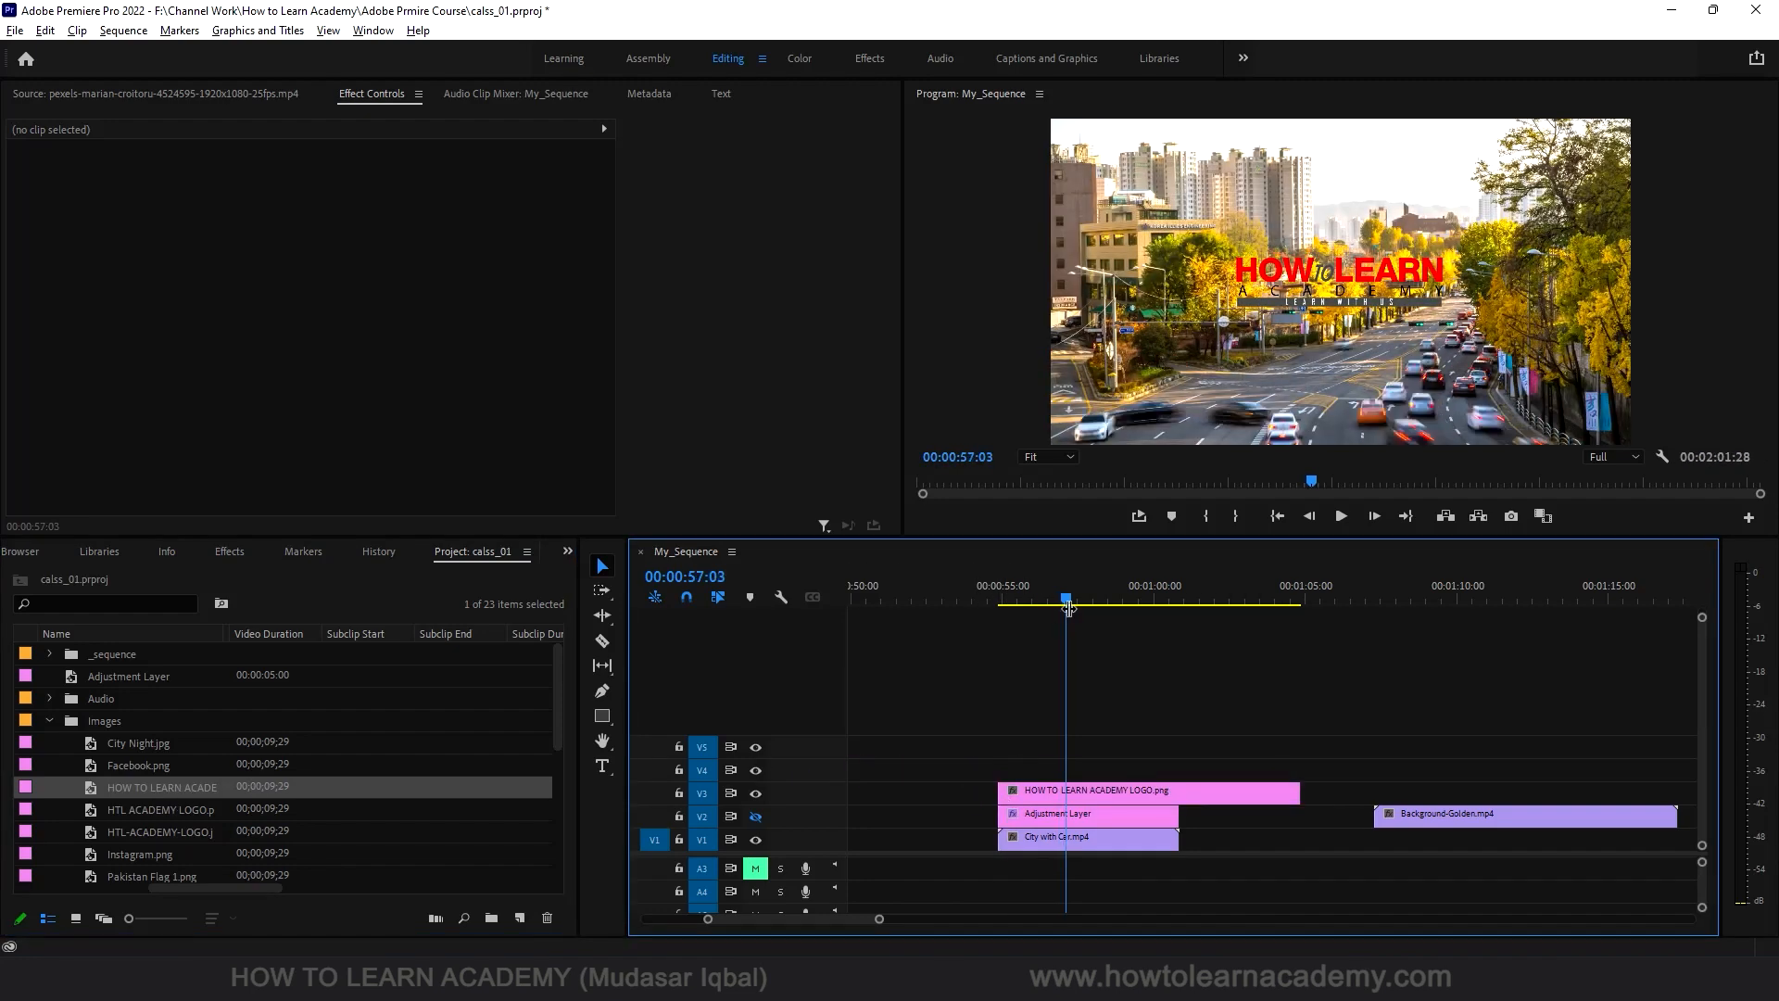
Step: With the preview at 75%, lower the PNG logo clip's opacity to 50%, followed by 0%
click(1039, 450)
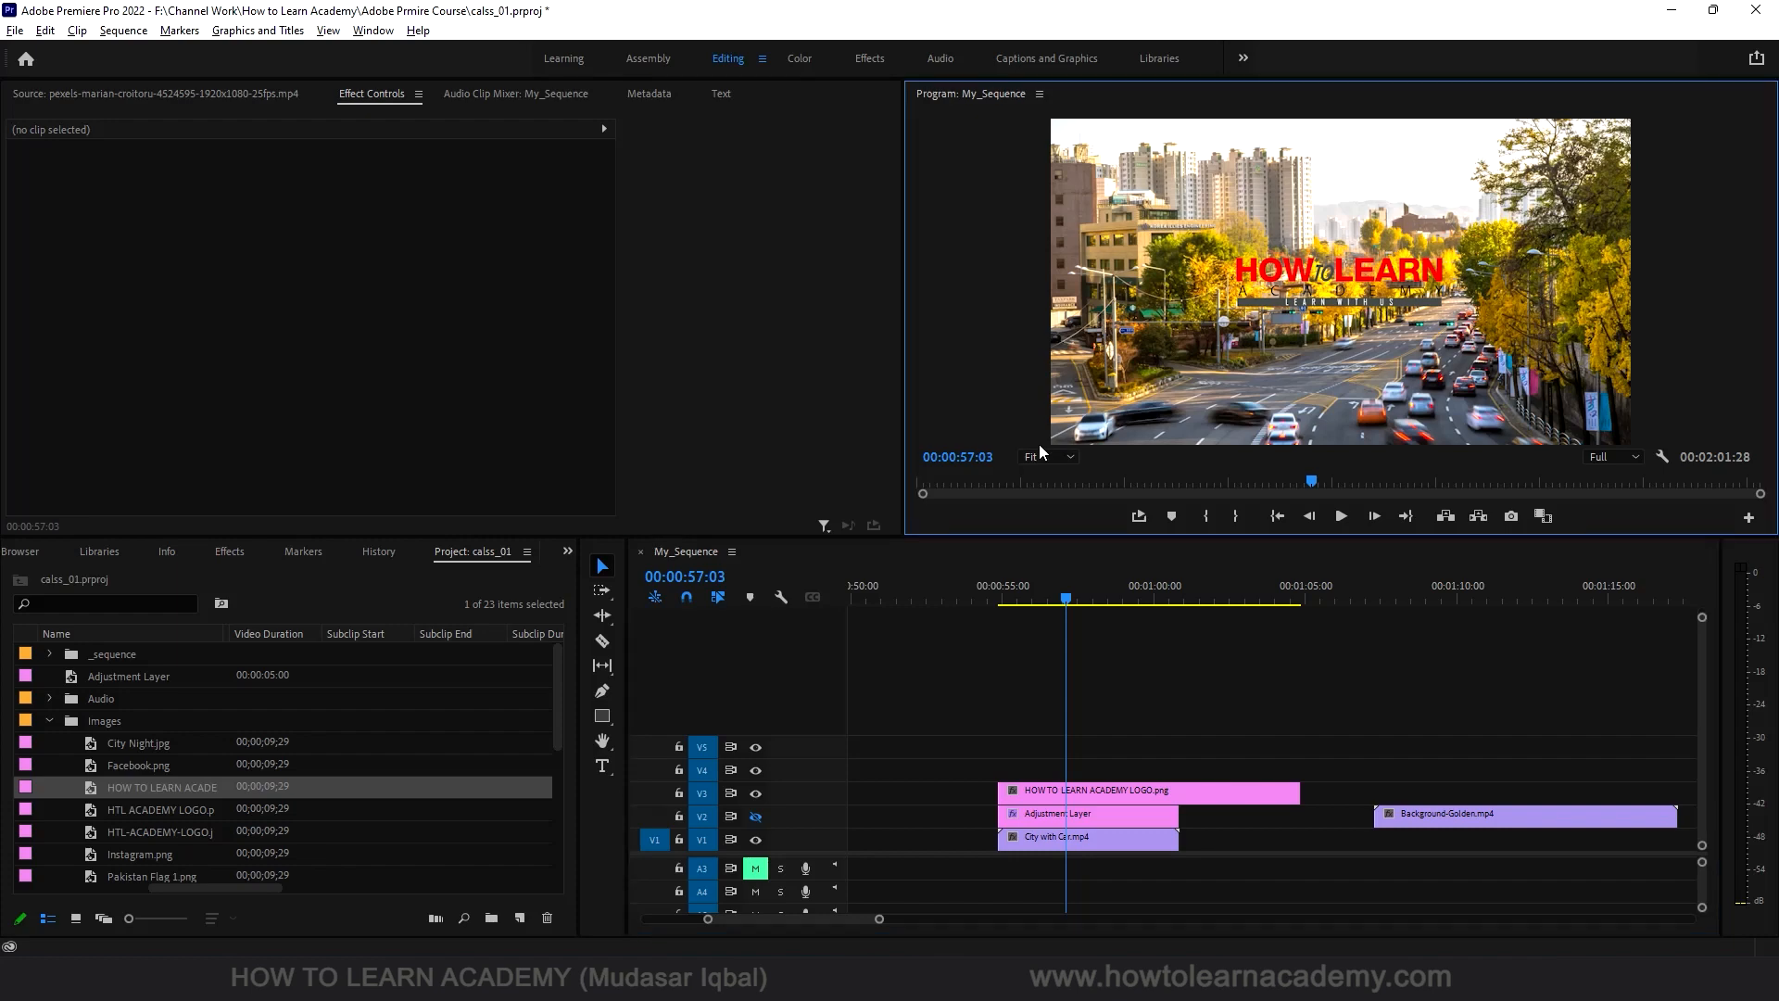
click(1035, 455)
click(1051, 556)
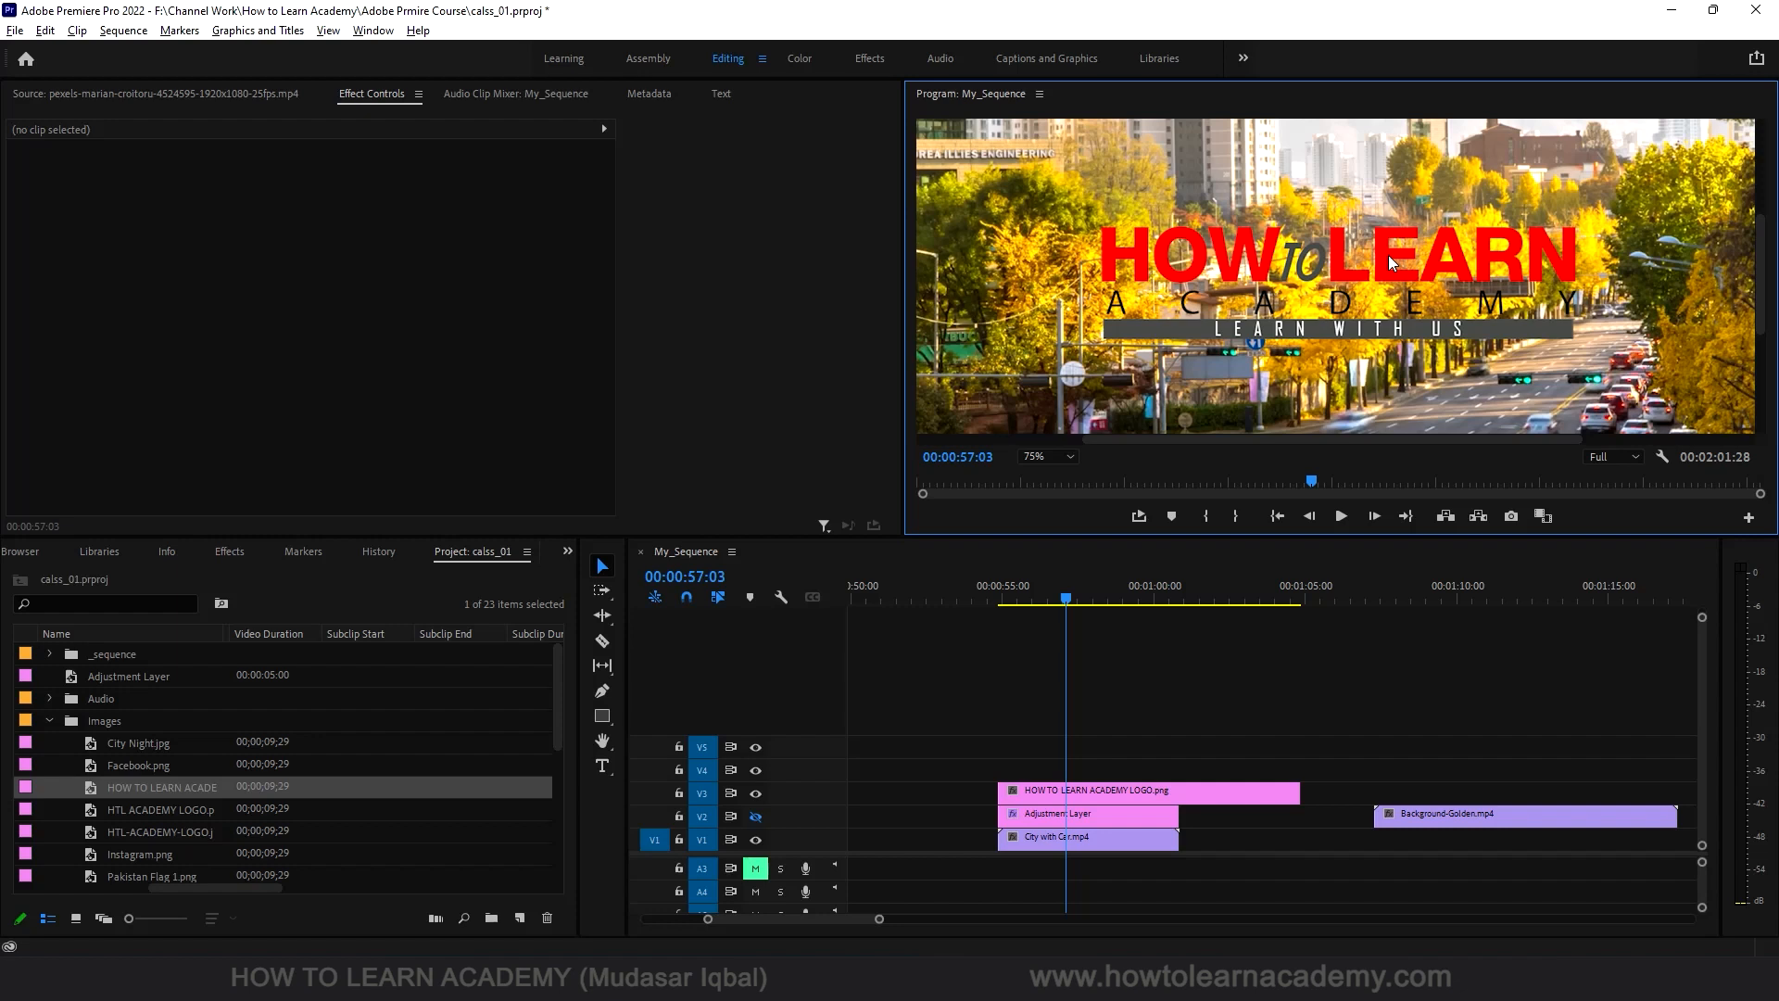
click(1095, 794)
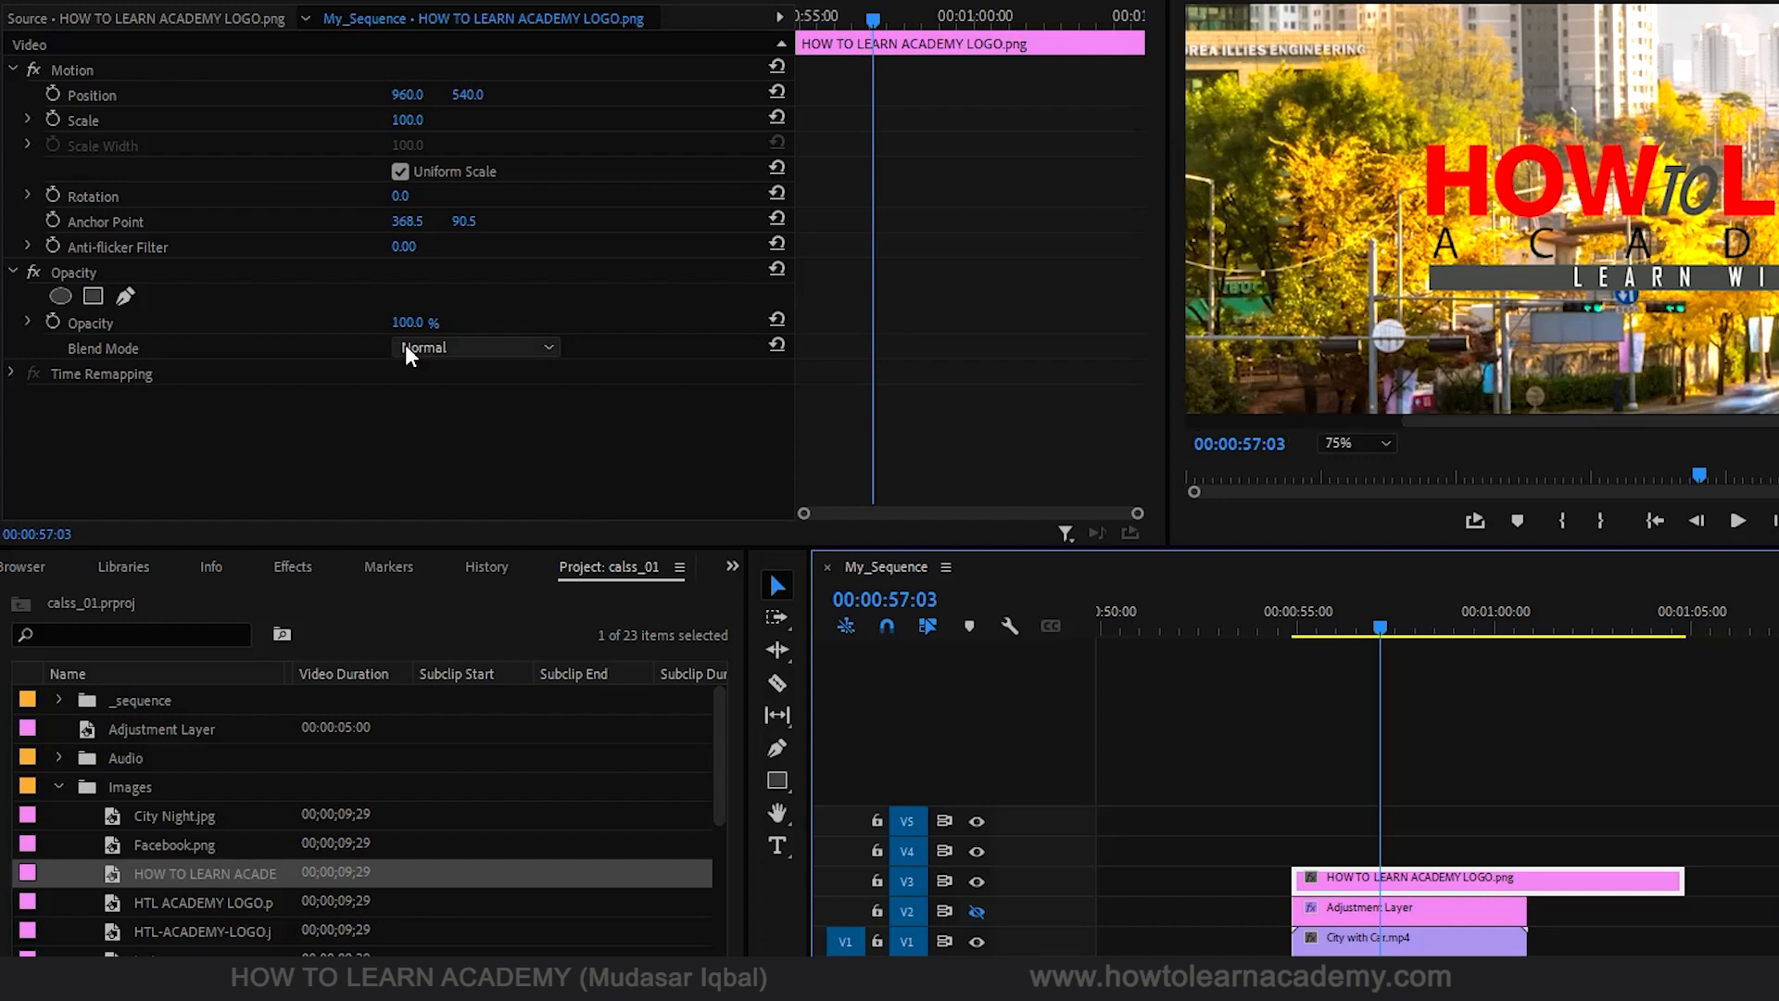
drag(414, 326, 376, 326)
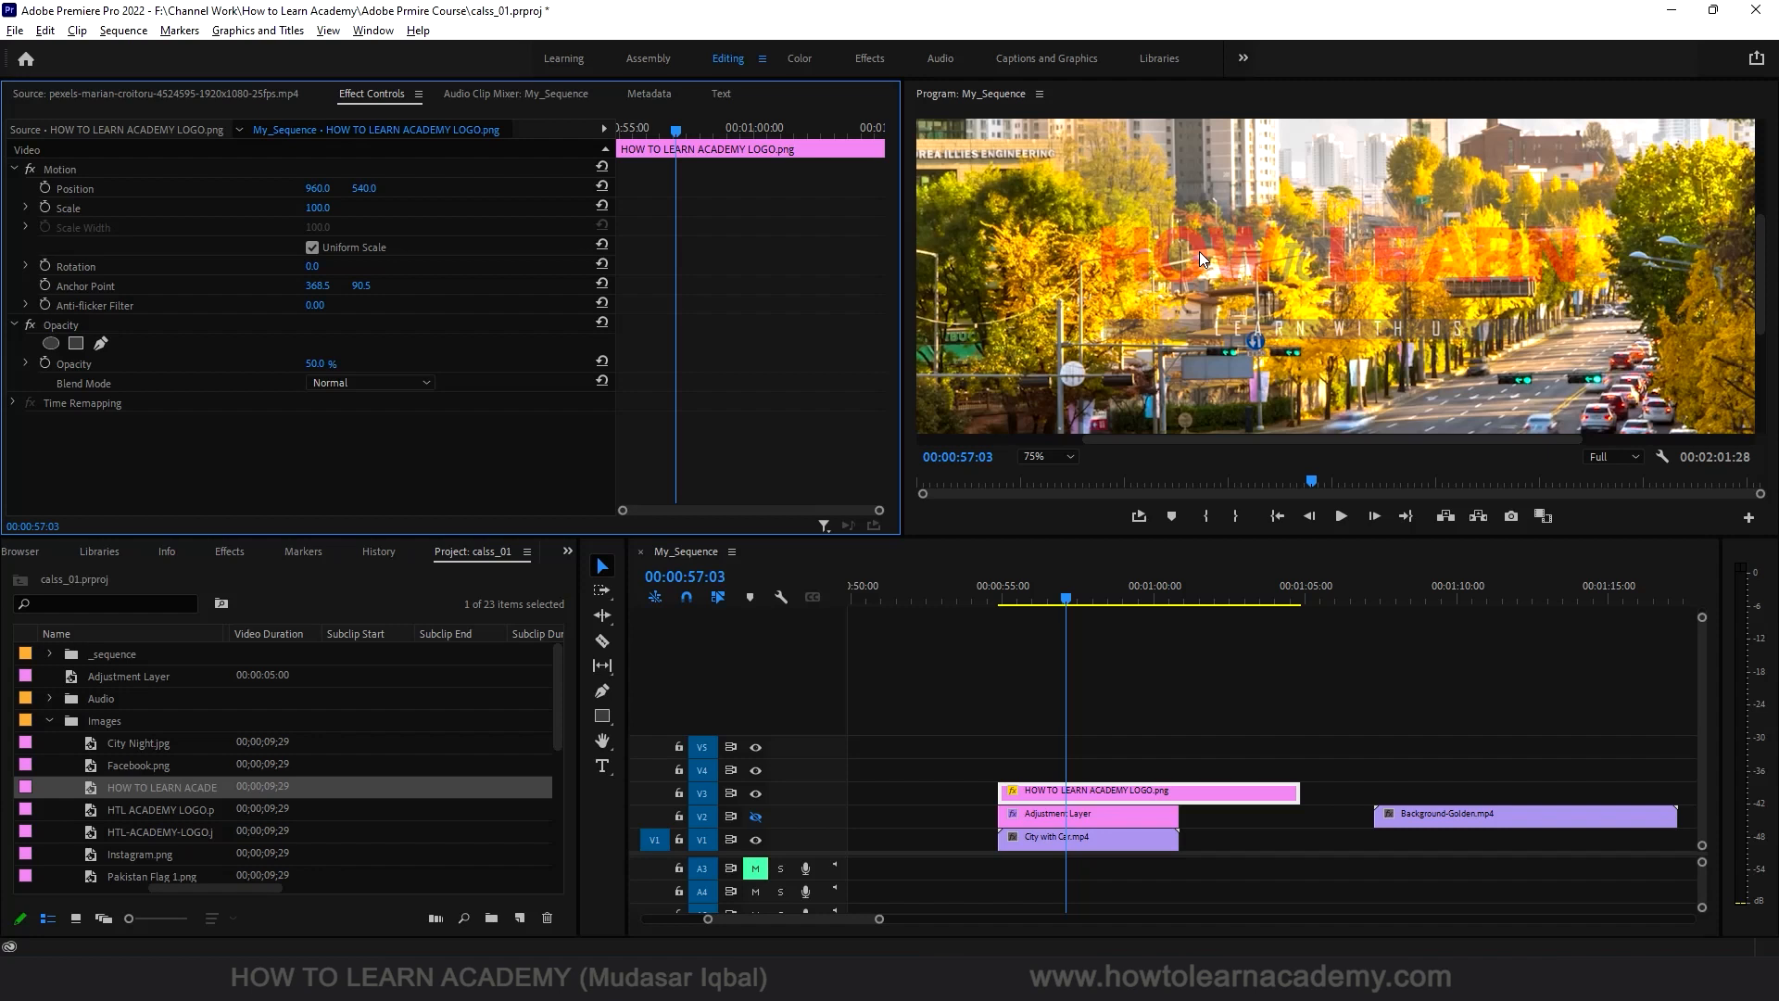
drag(313, 366, 265, 366)
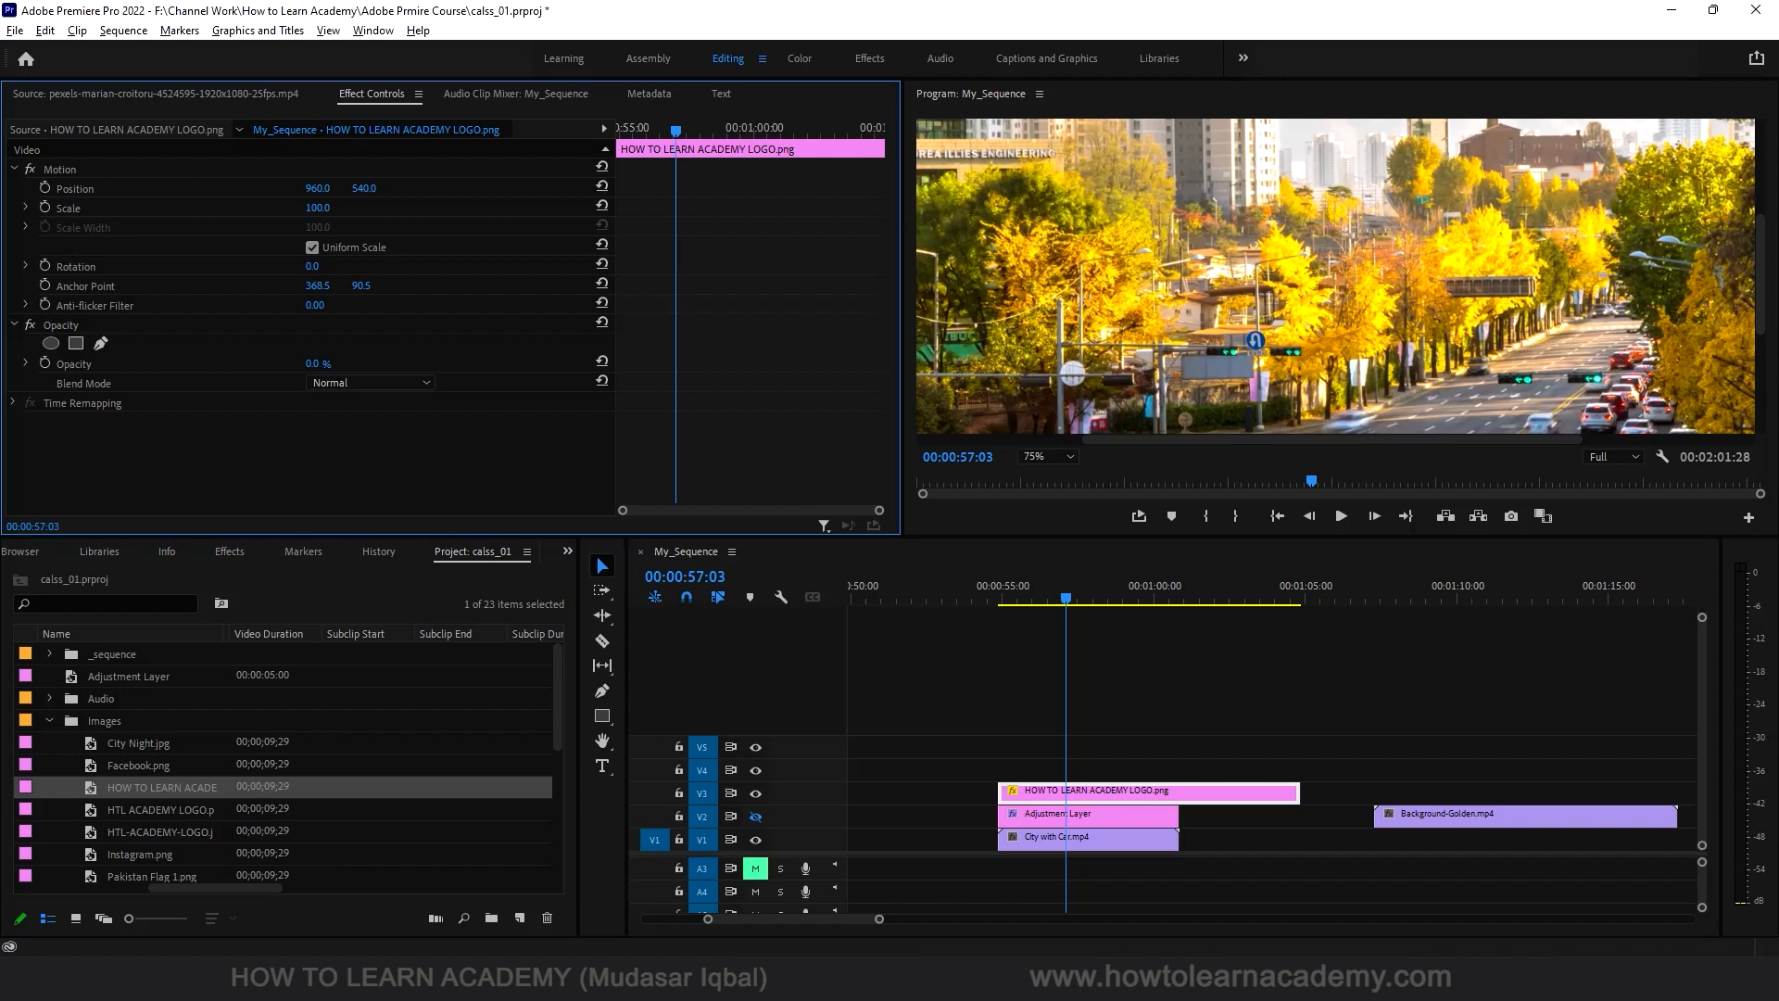
Step: Set the PNG logo clip's opacity to 50% and fit the preview to the monitor
click(315, 364)
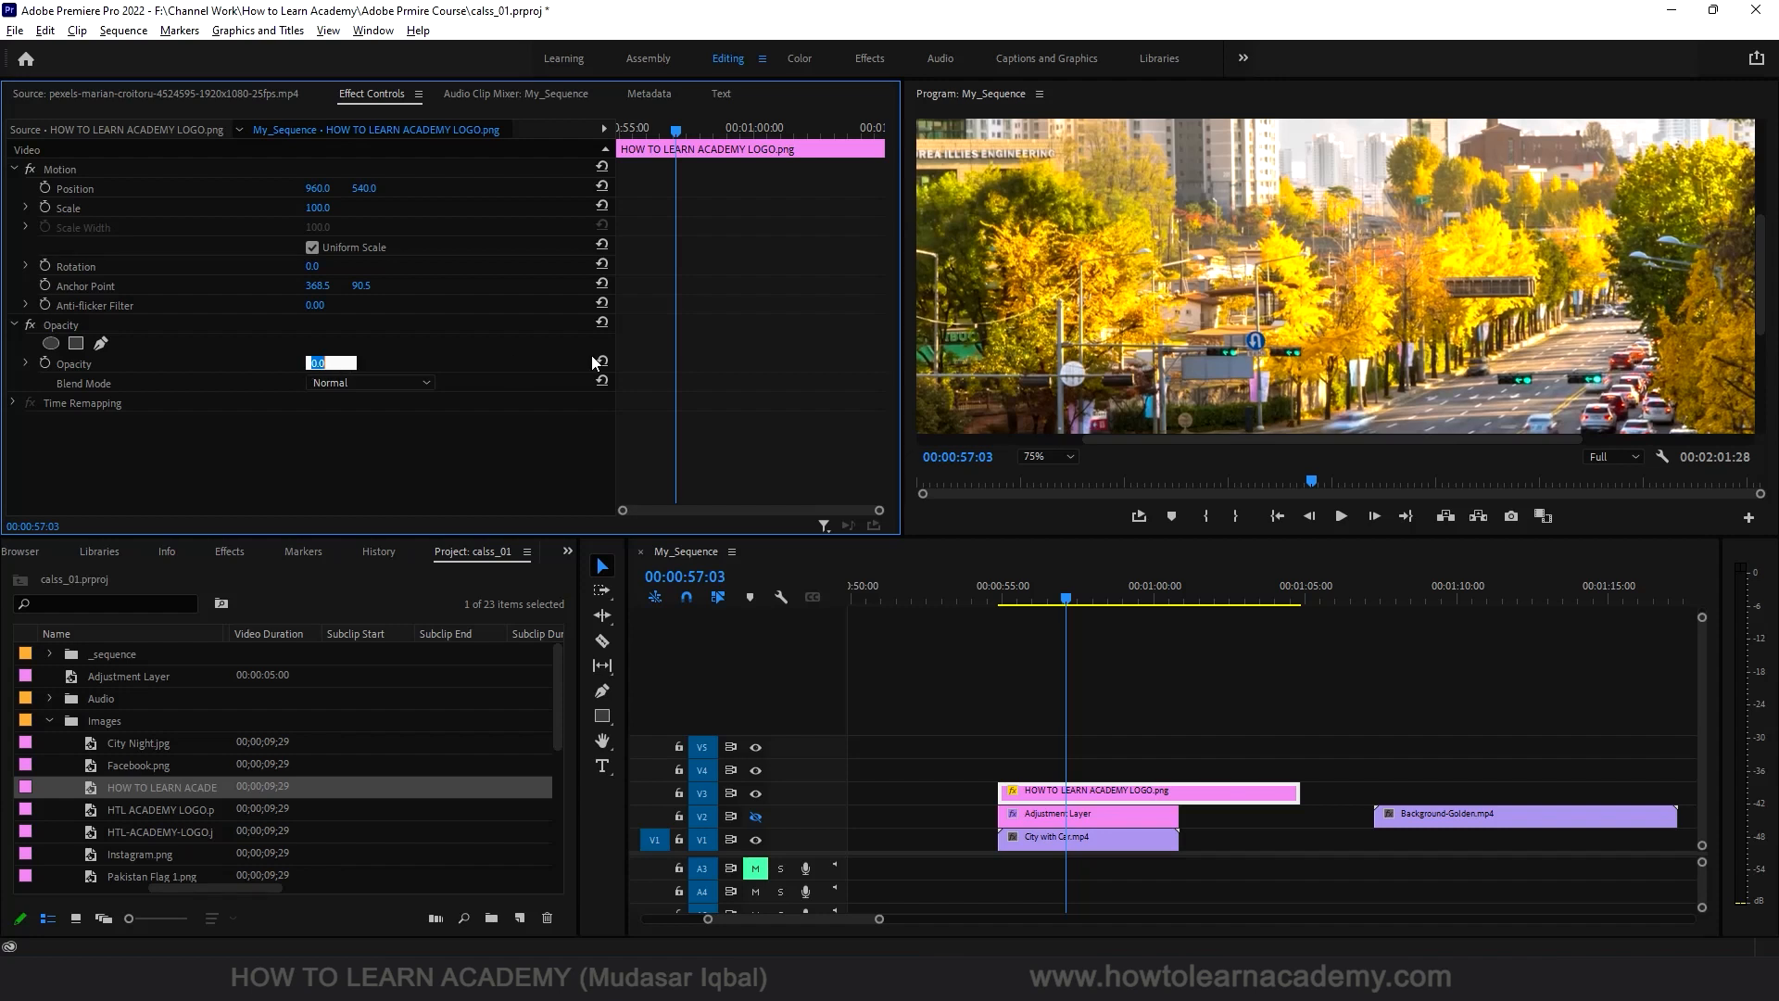
text(50)
key(Return)
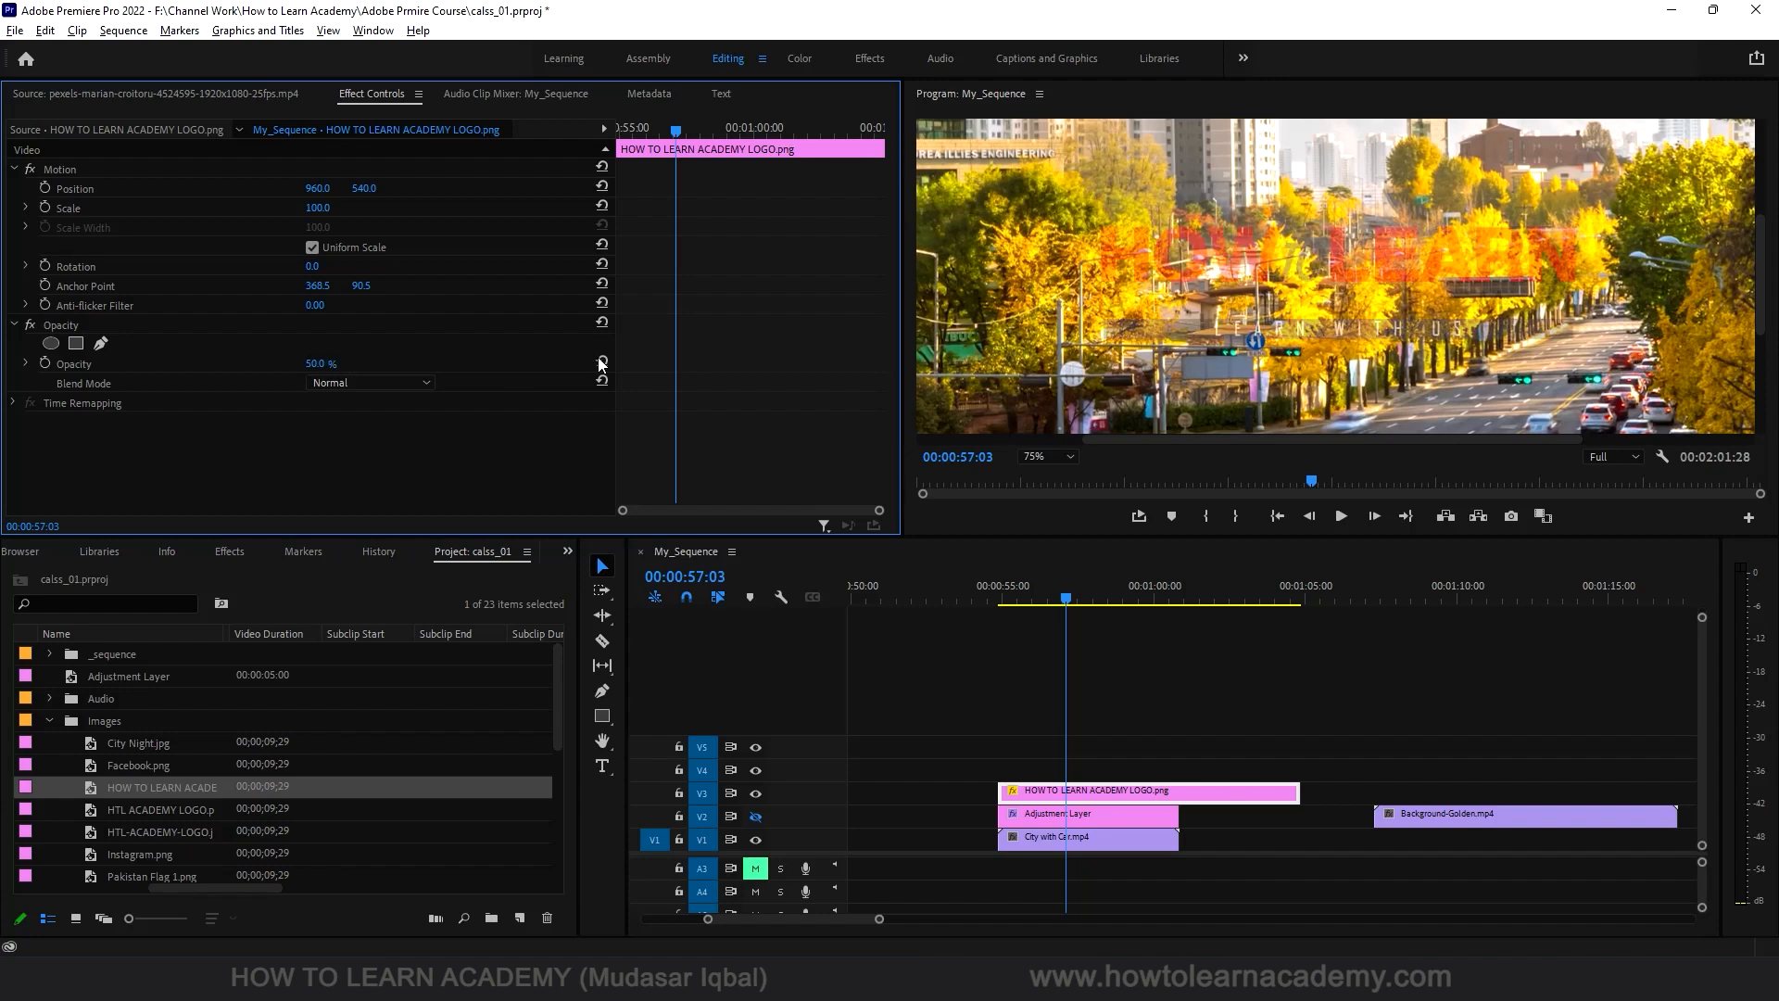
click(1041, 454)
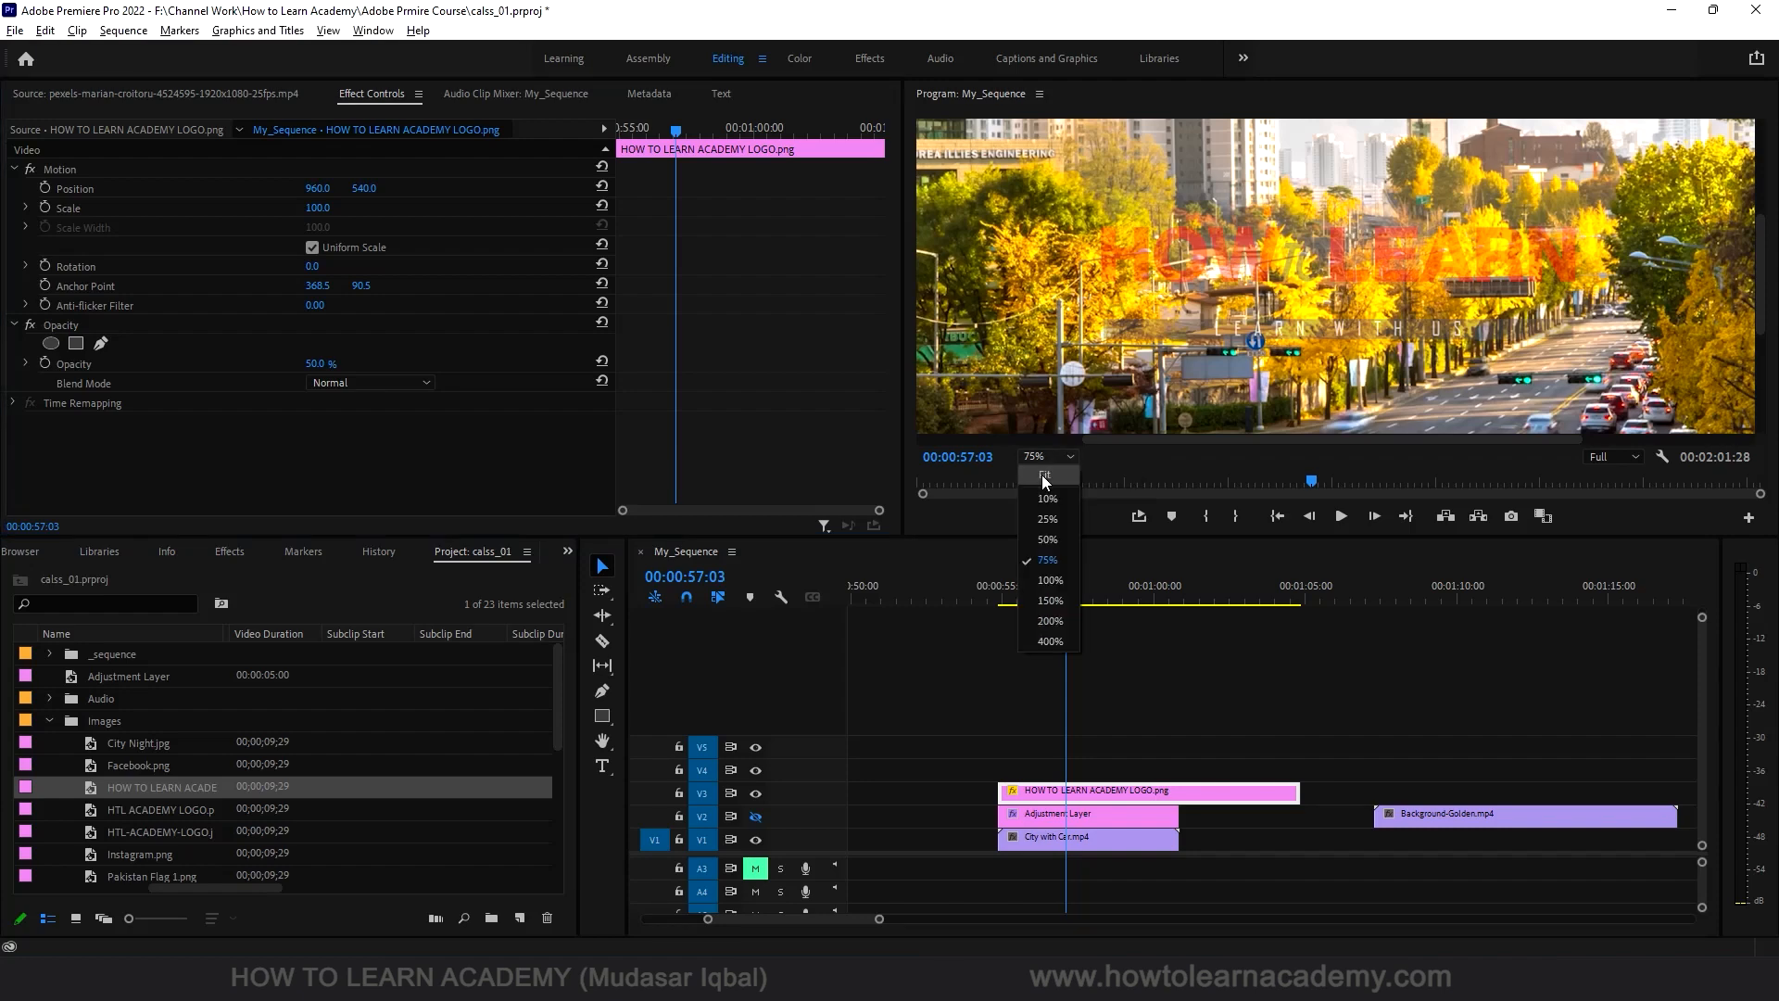
click(1041, 474)
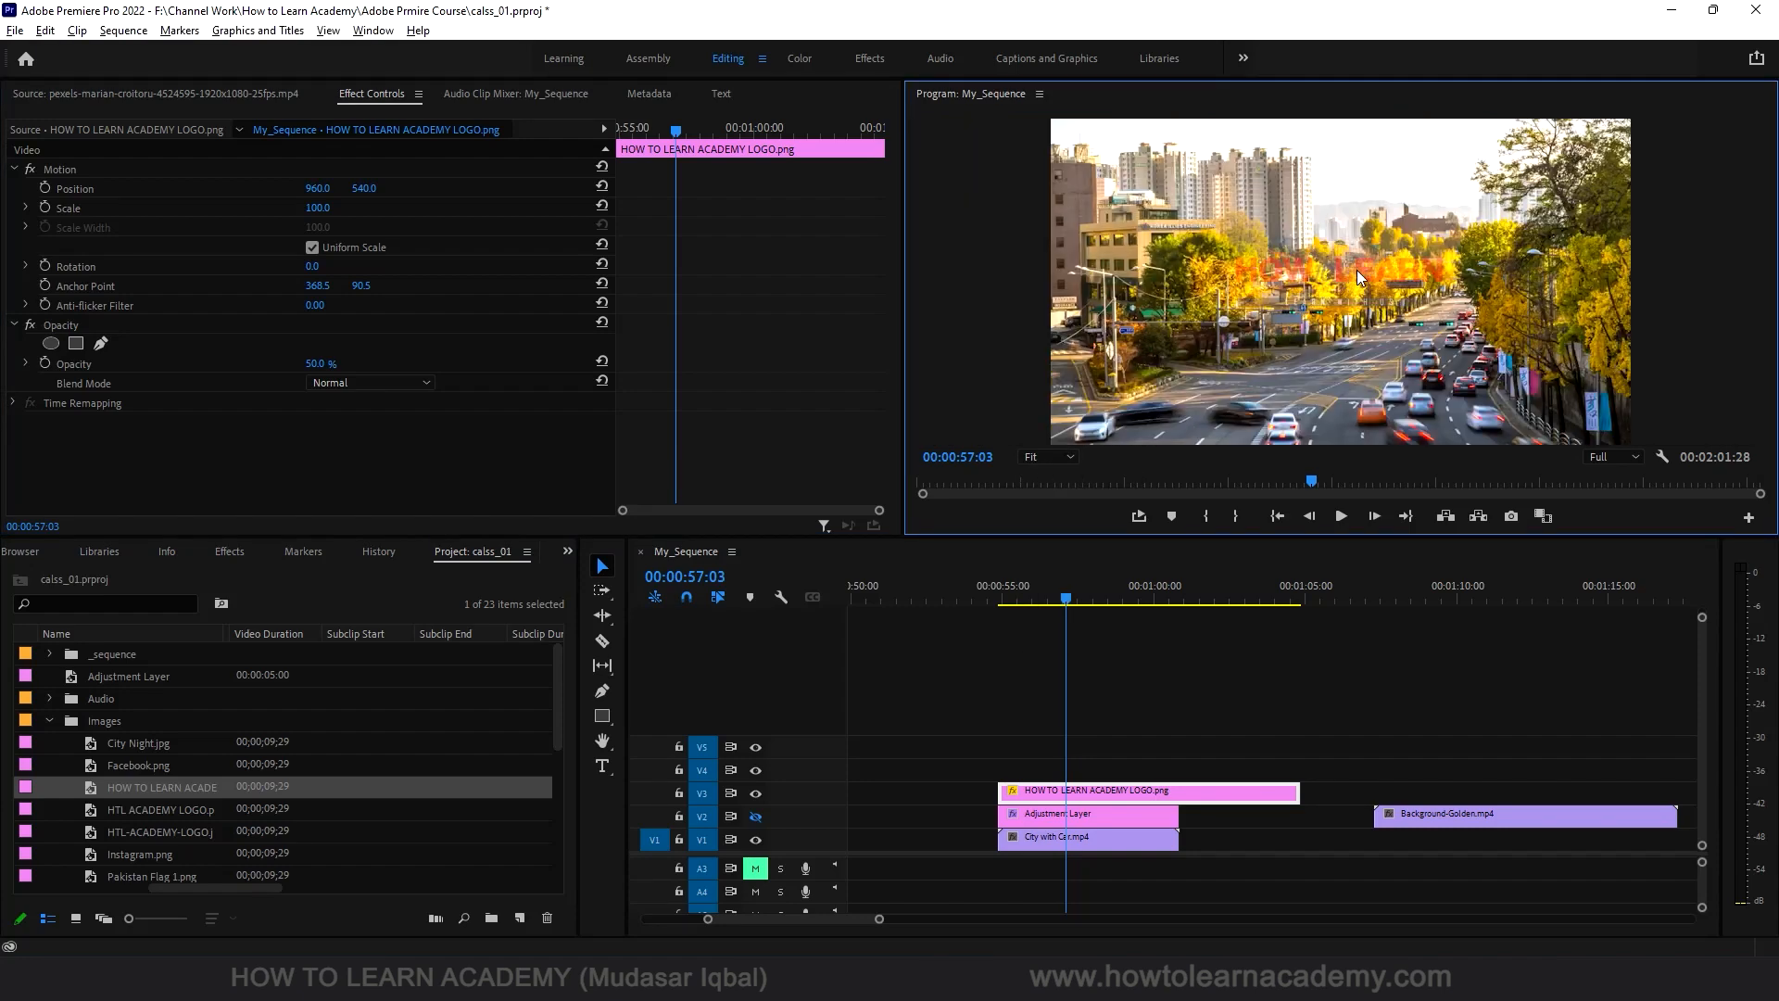
Step: Replace the PNG logo on V3 with HTL-ACADEMY-LOGO.jpg, starting with the City with Car clip
click(1227, 789)
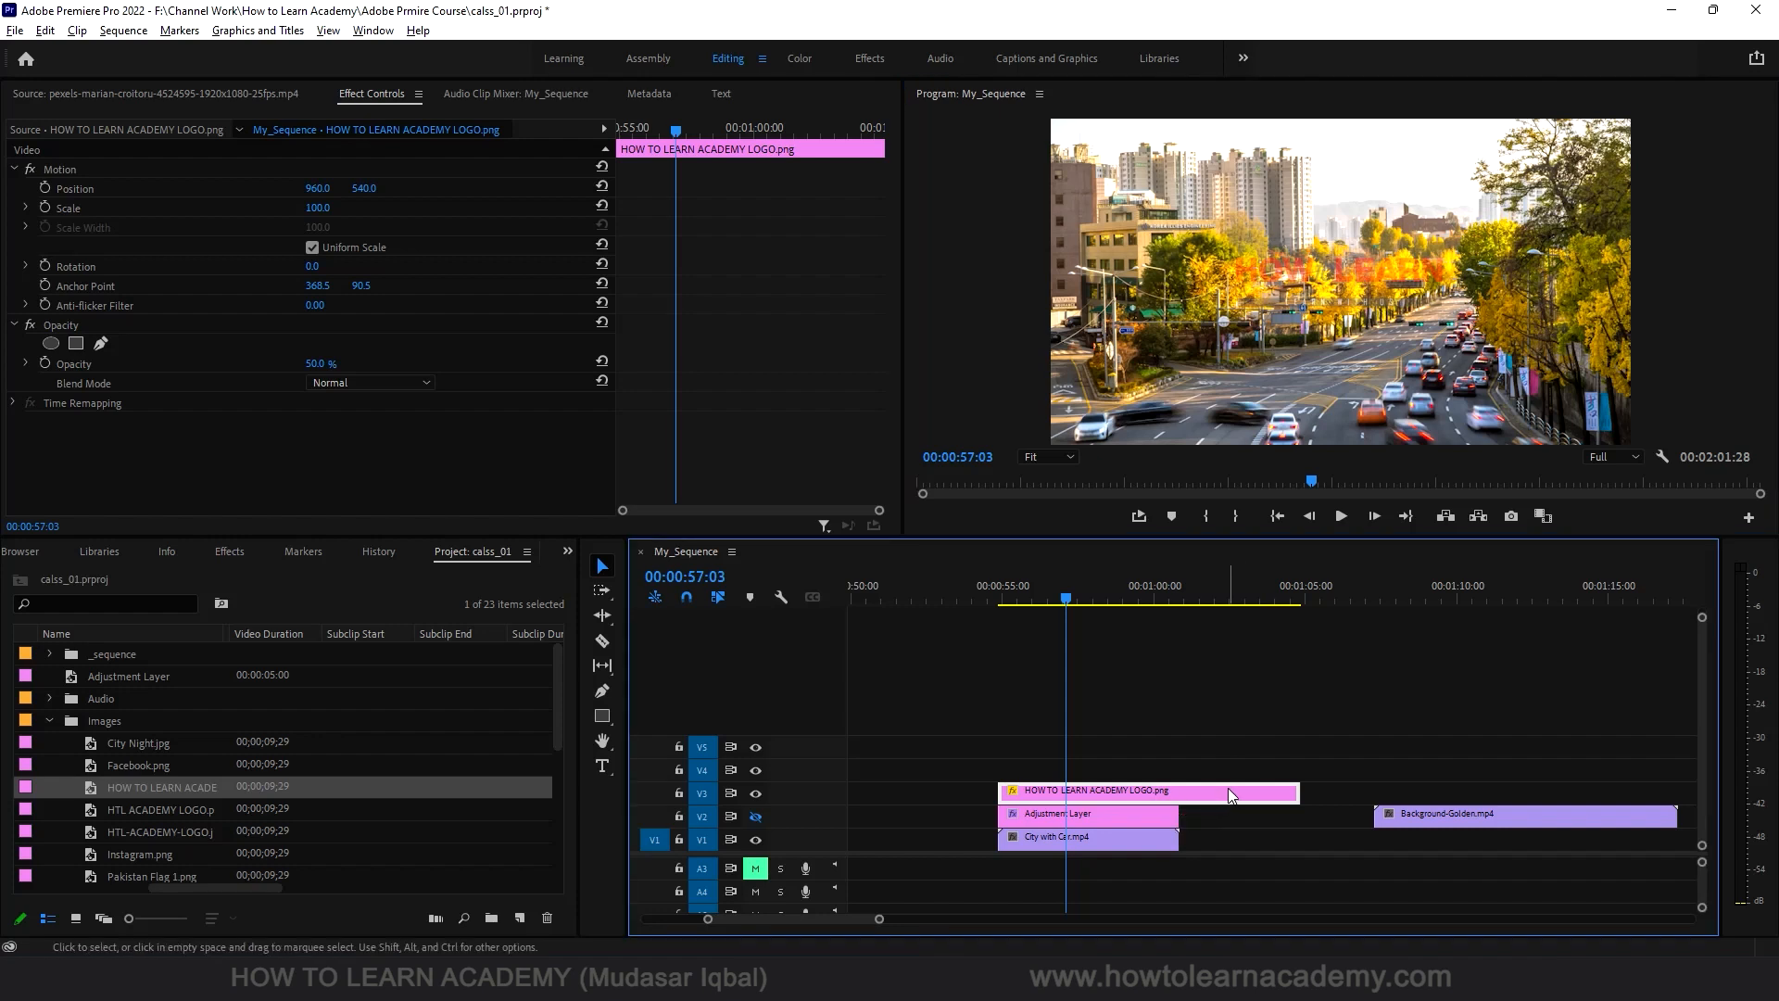
key(Delete)
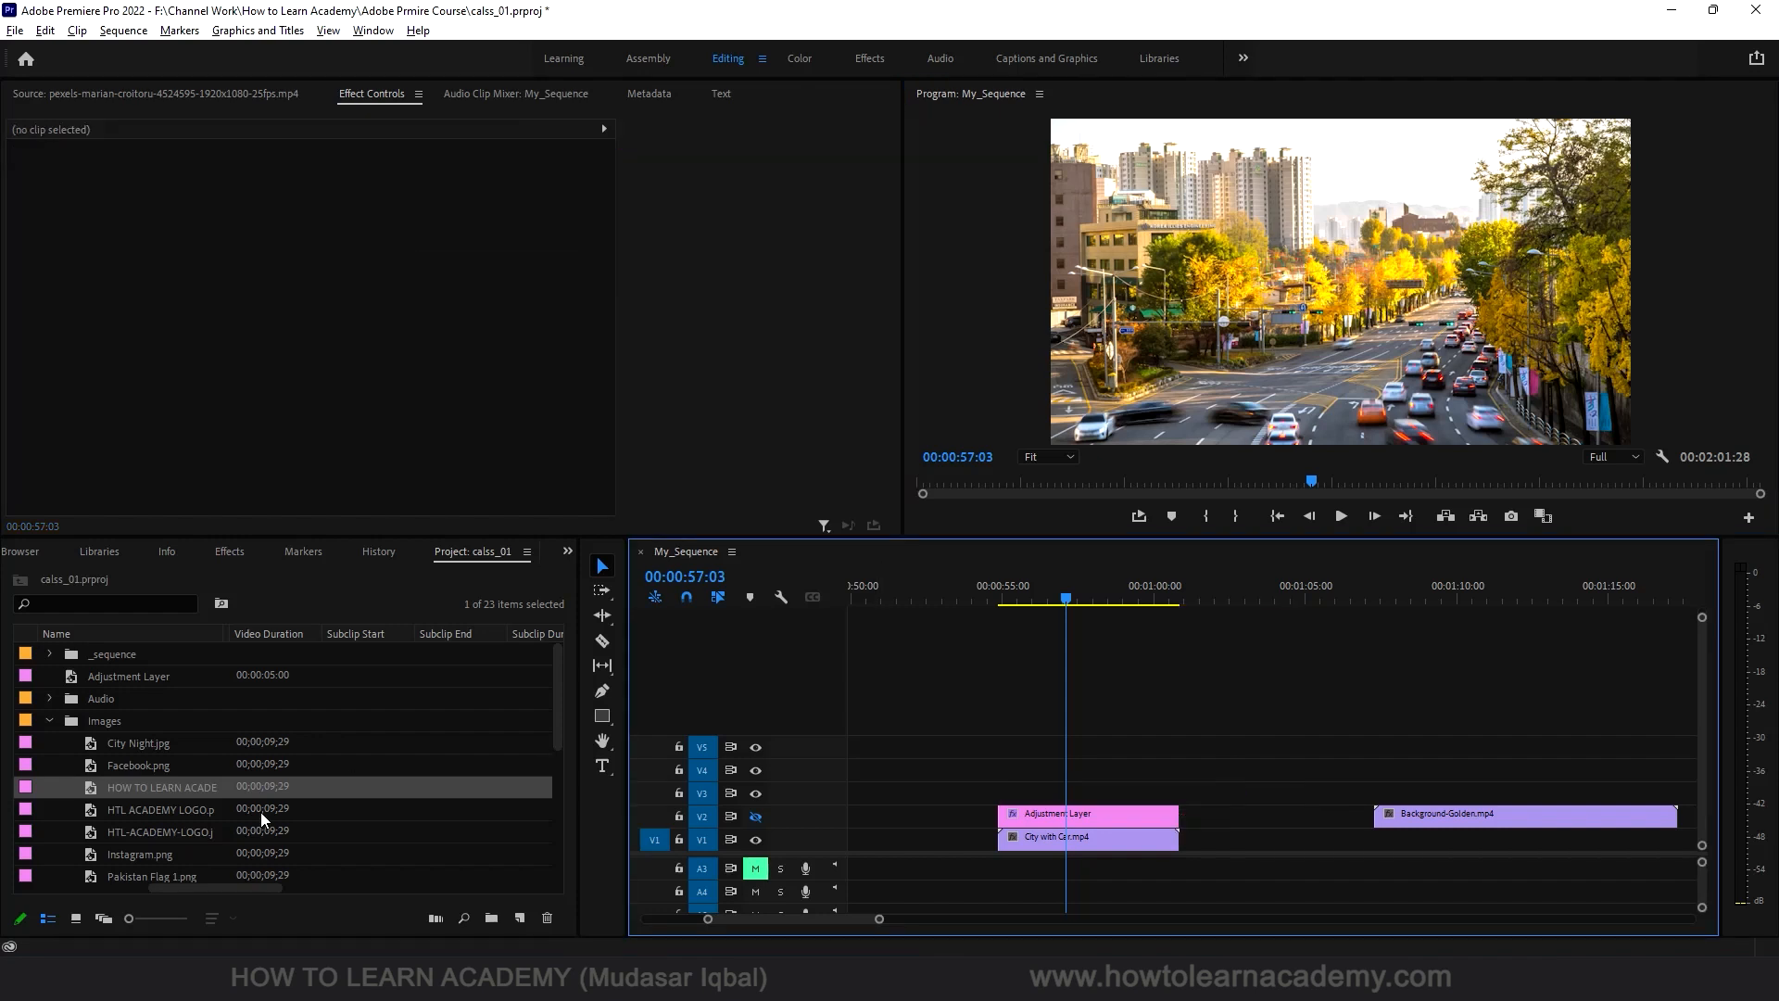
double_click(176, 833)
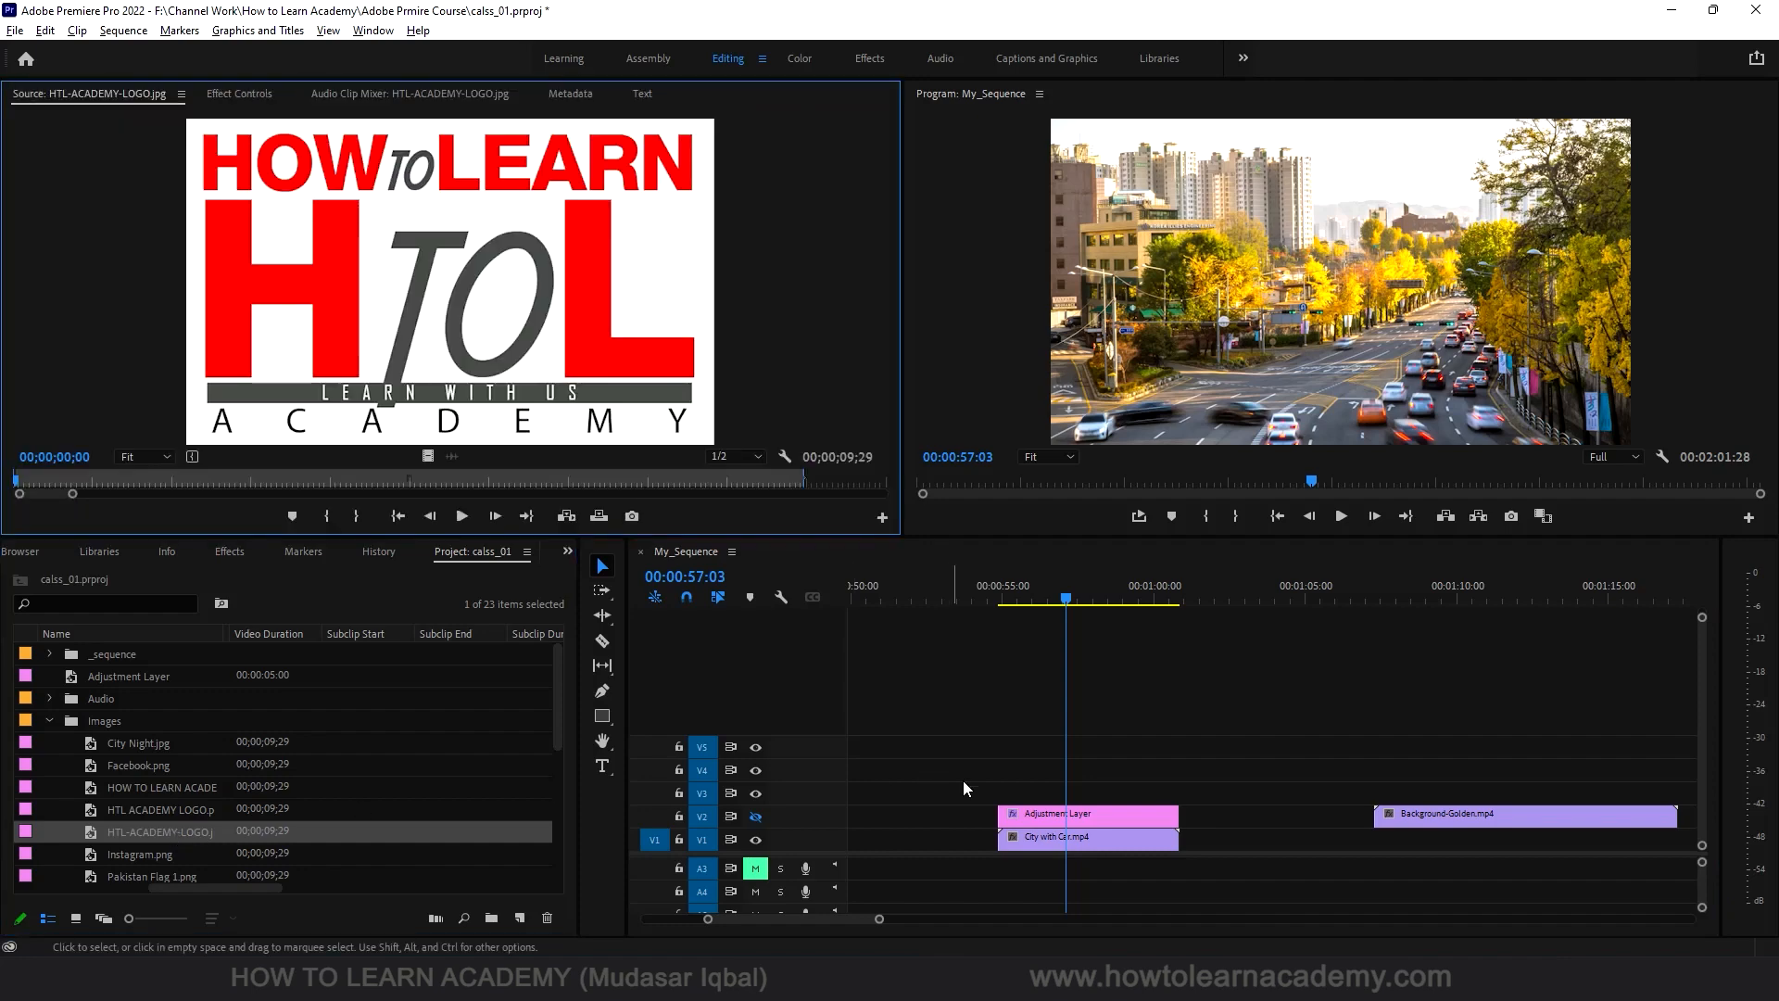
drag(205, 840, 1020, 793)
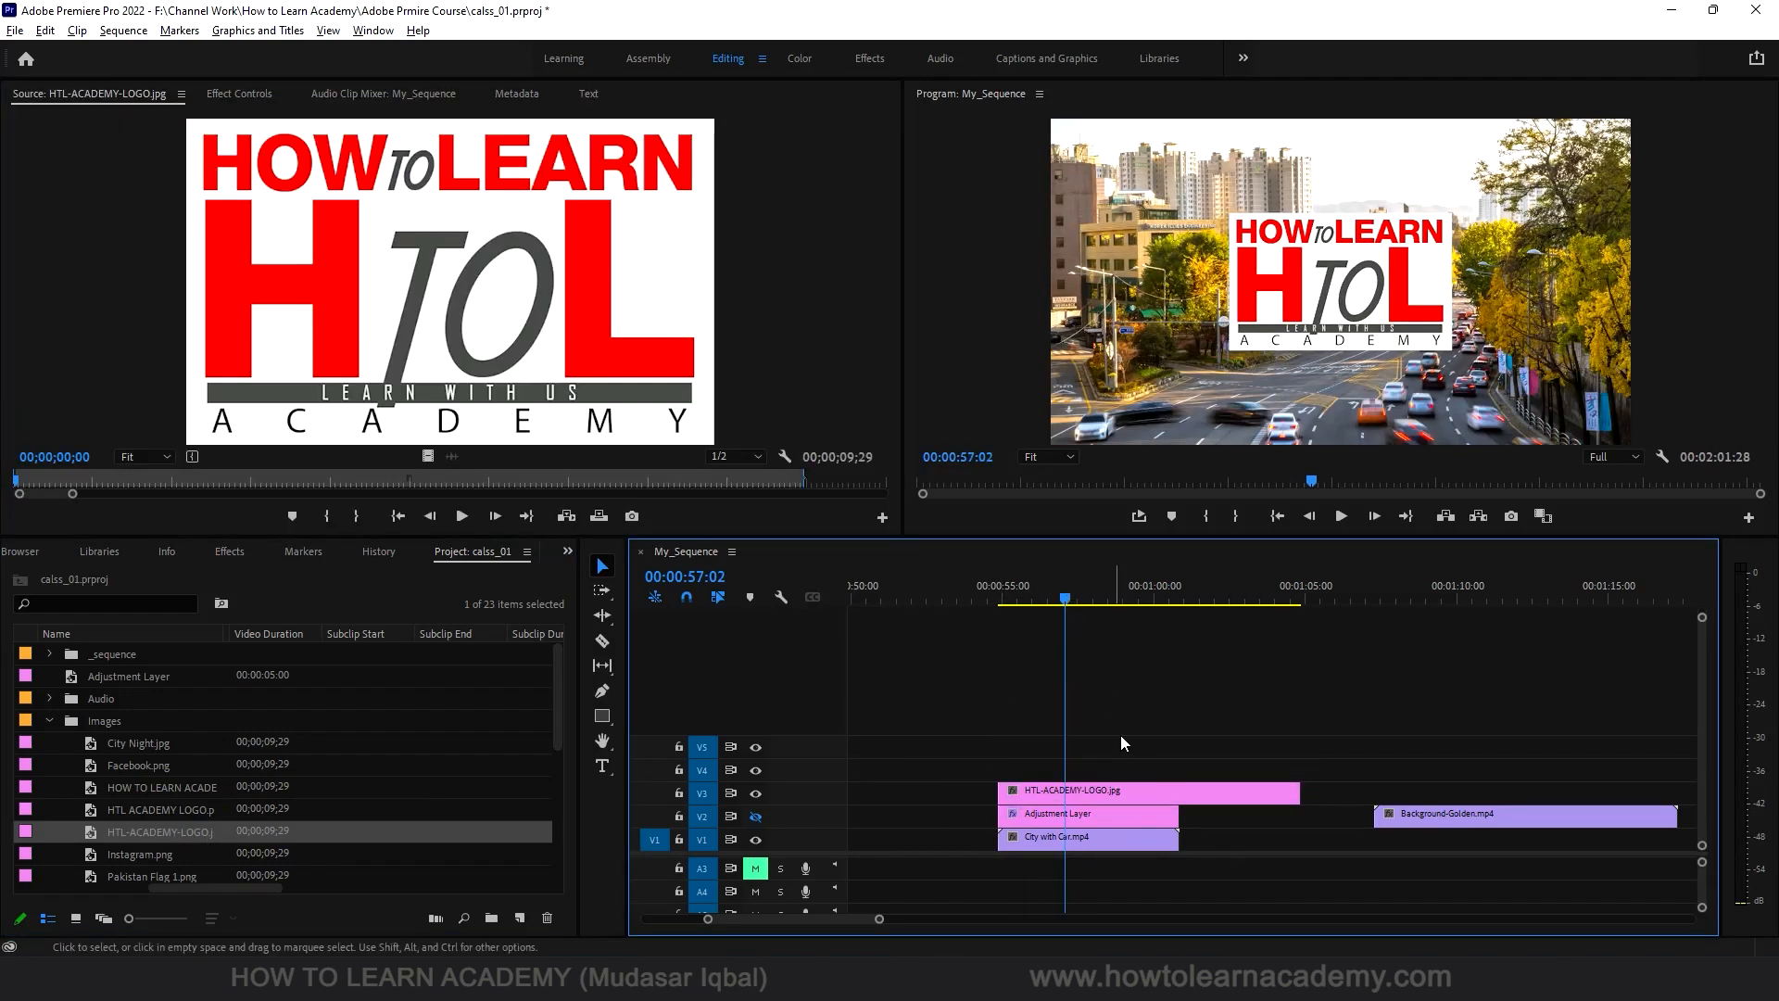
Step: Try lowering the JPG logo clip's opacity to 24% in its effect controls, and undo the change
click(1124, 795)
click(253, 93)
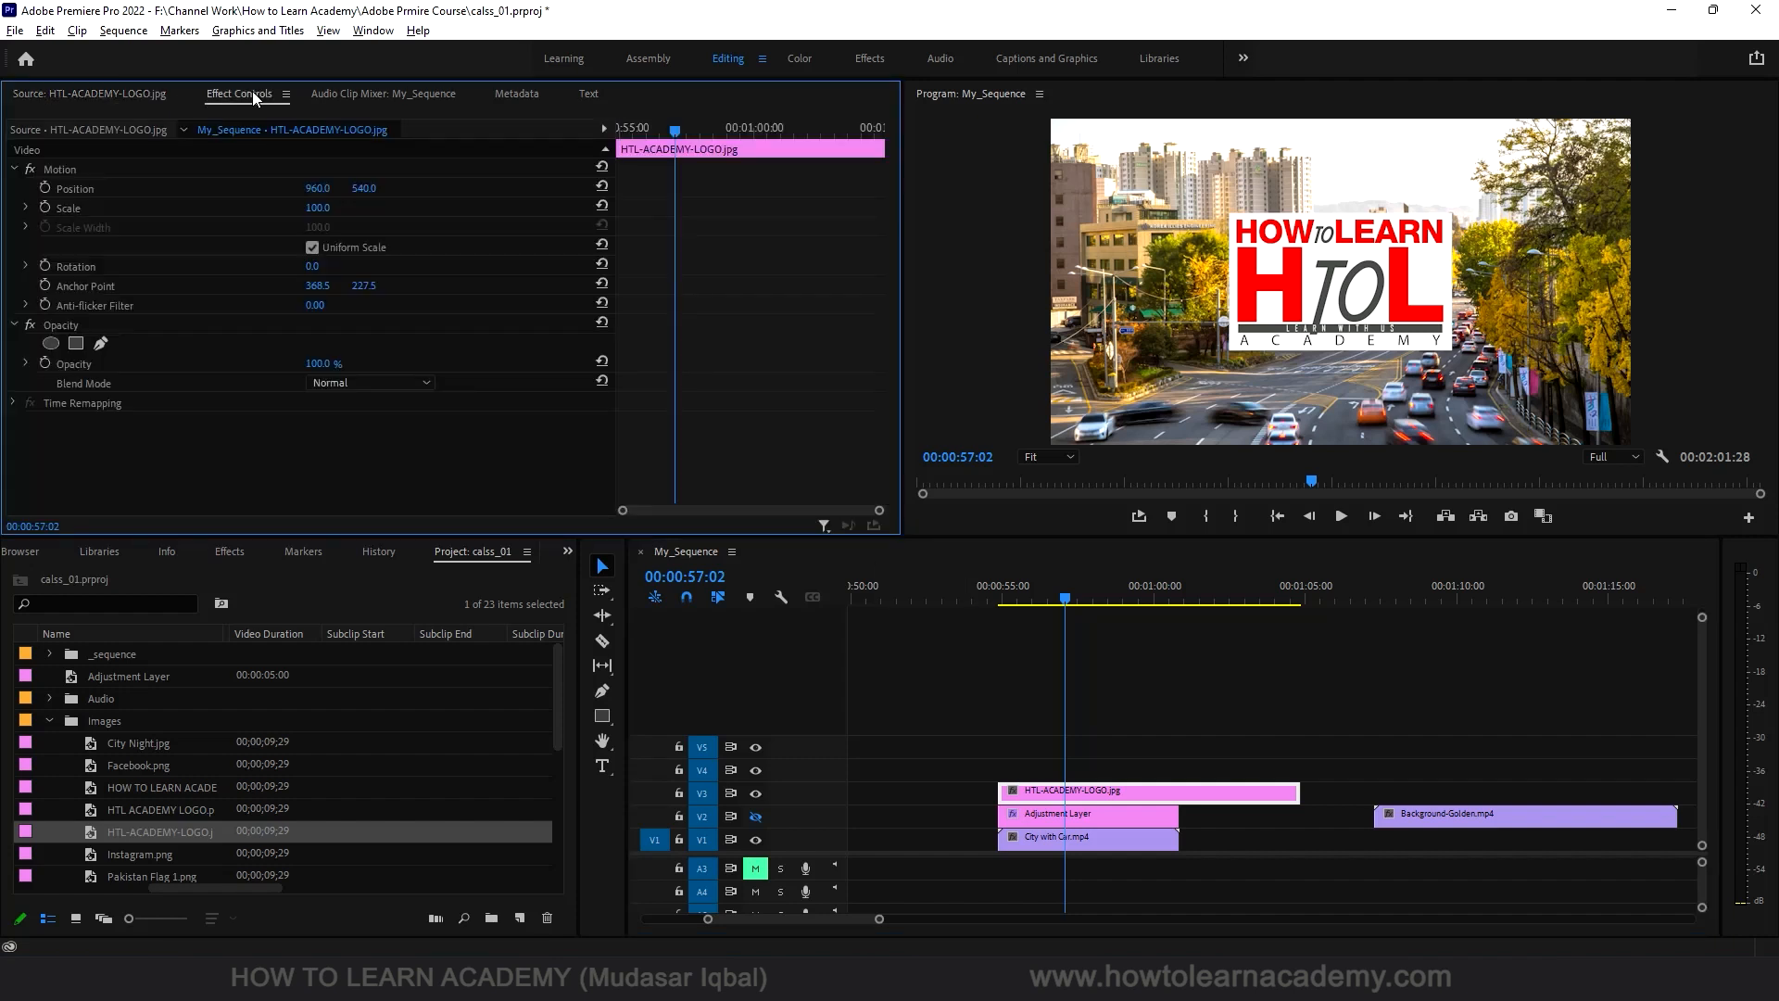
drag(326, 368, 258, 368)
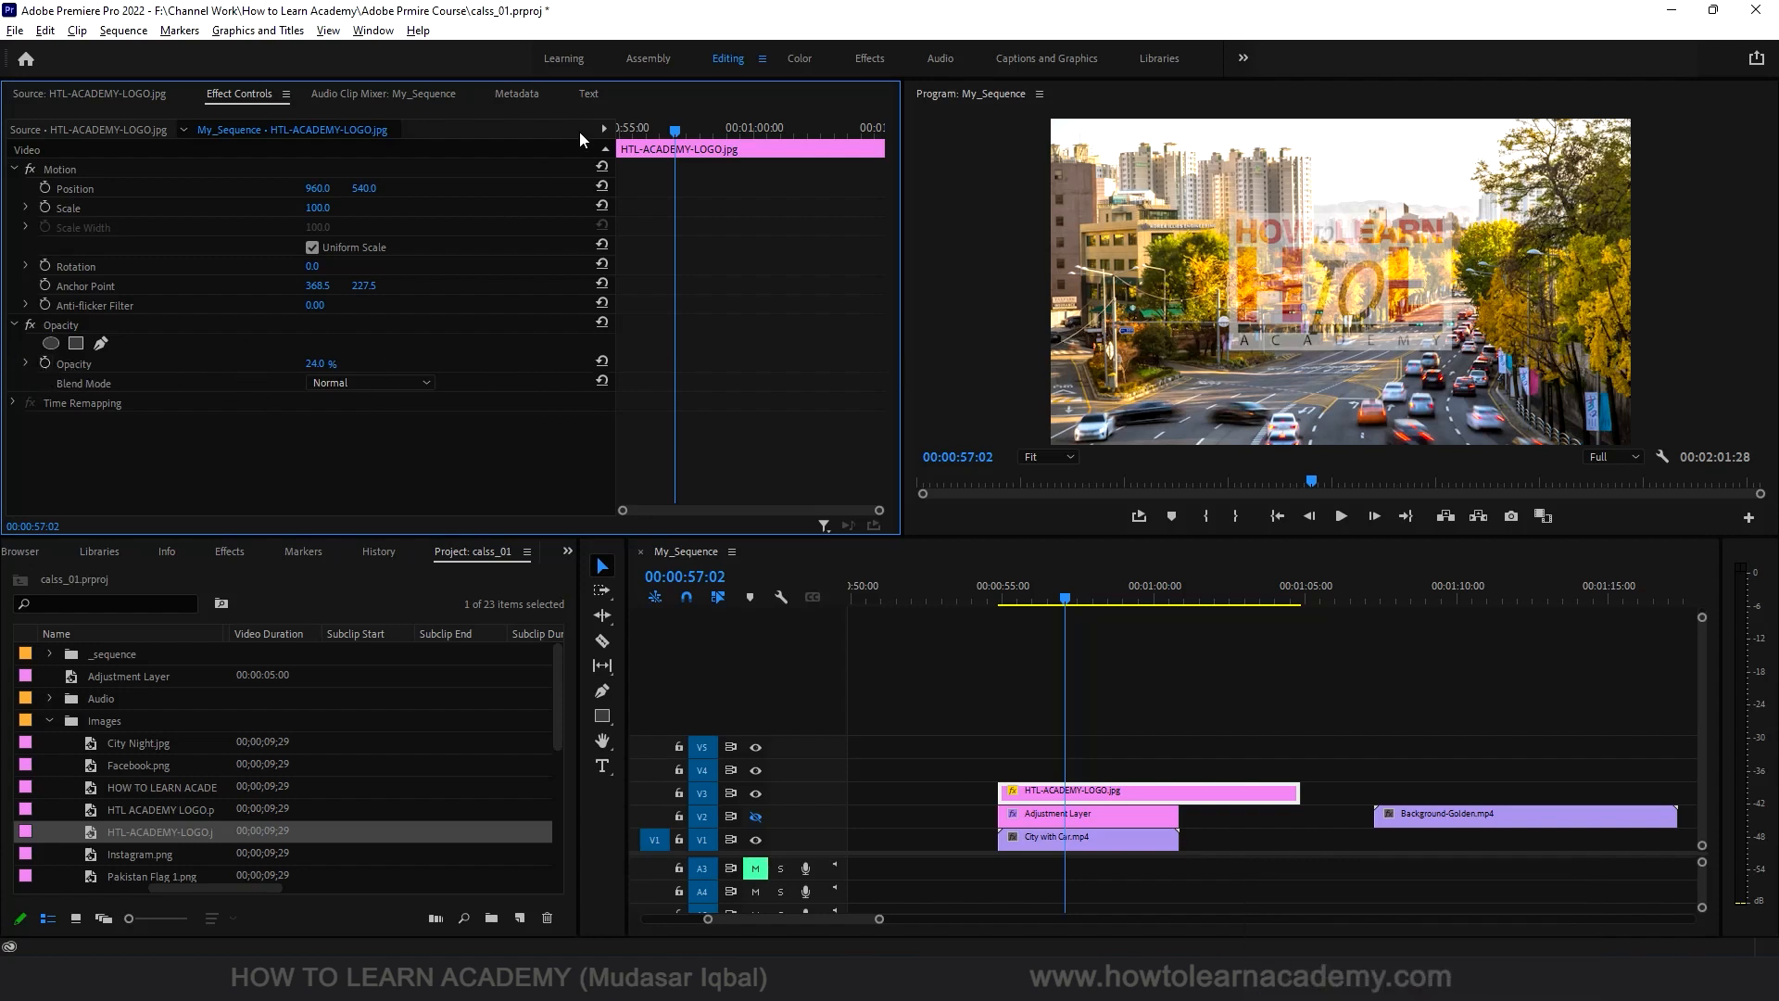
key(ctrl+z)
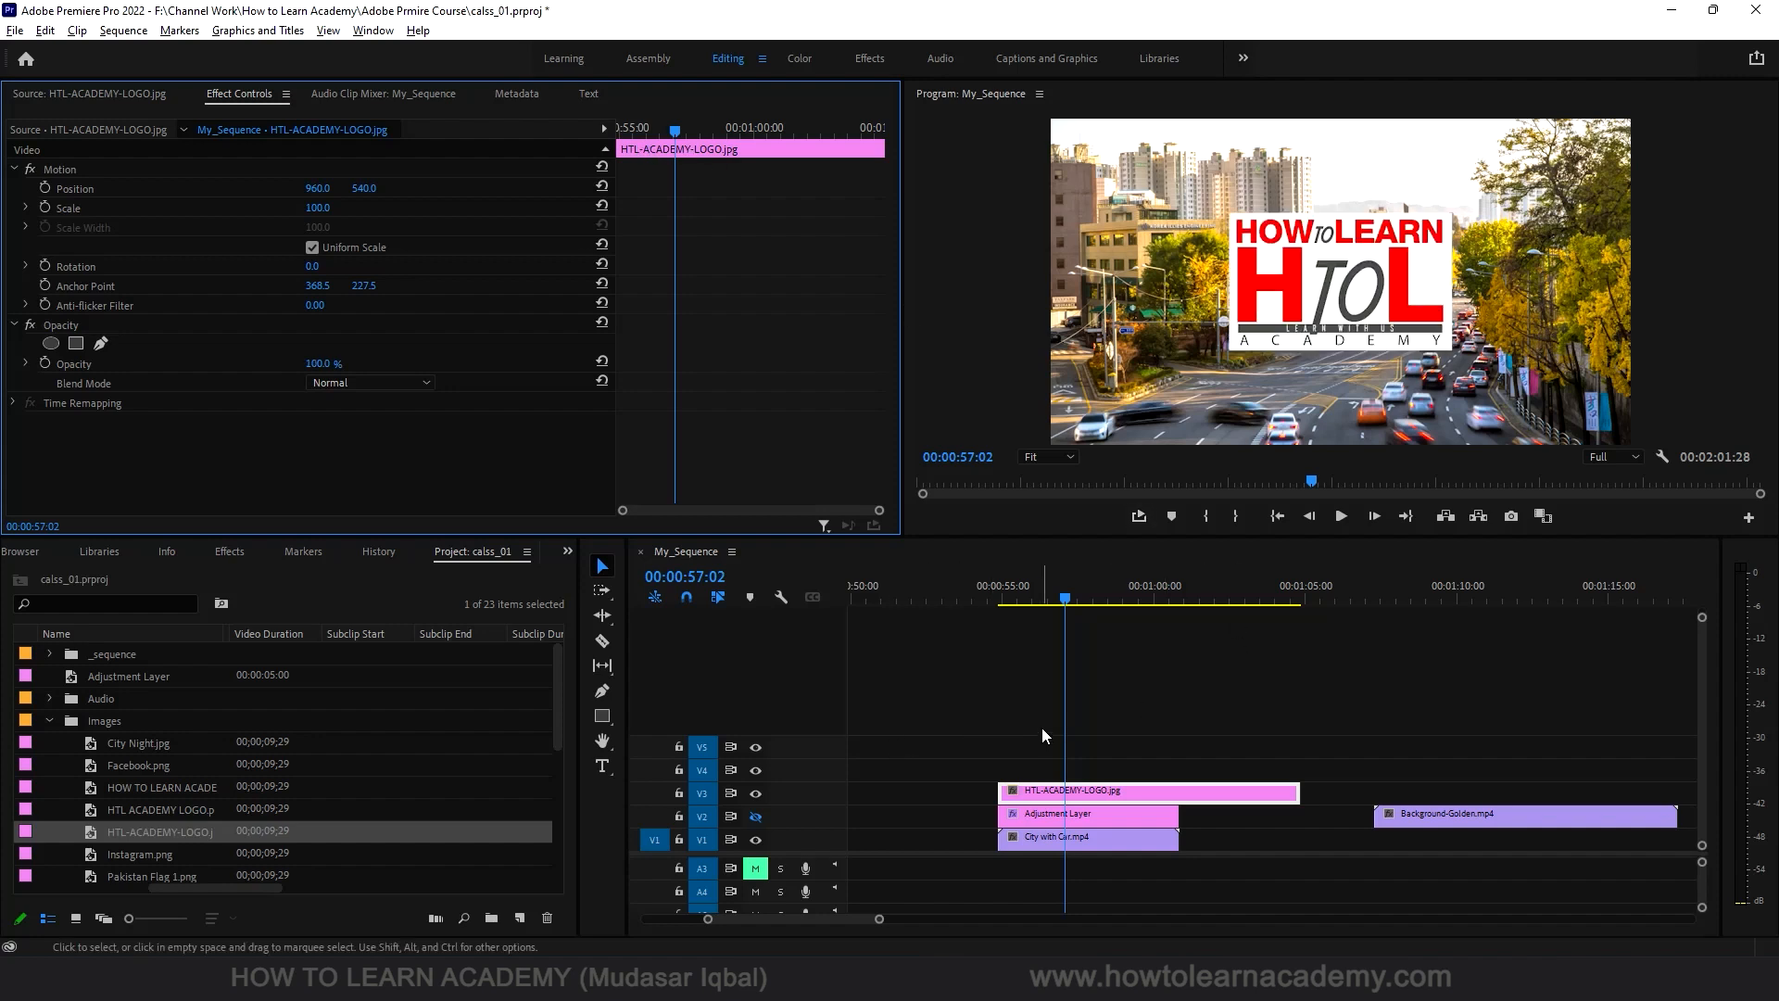
Step: Add opacity keyframes to the JPG logo clip at its start, 00:00:54:26, and at 00:00:55:21
drag(1079, 608, 987, 608)
click(1060, 779)
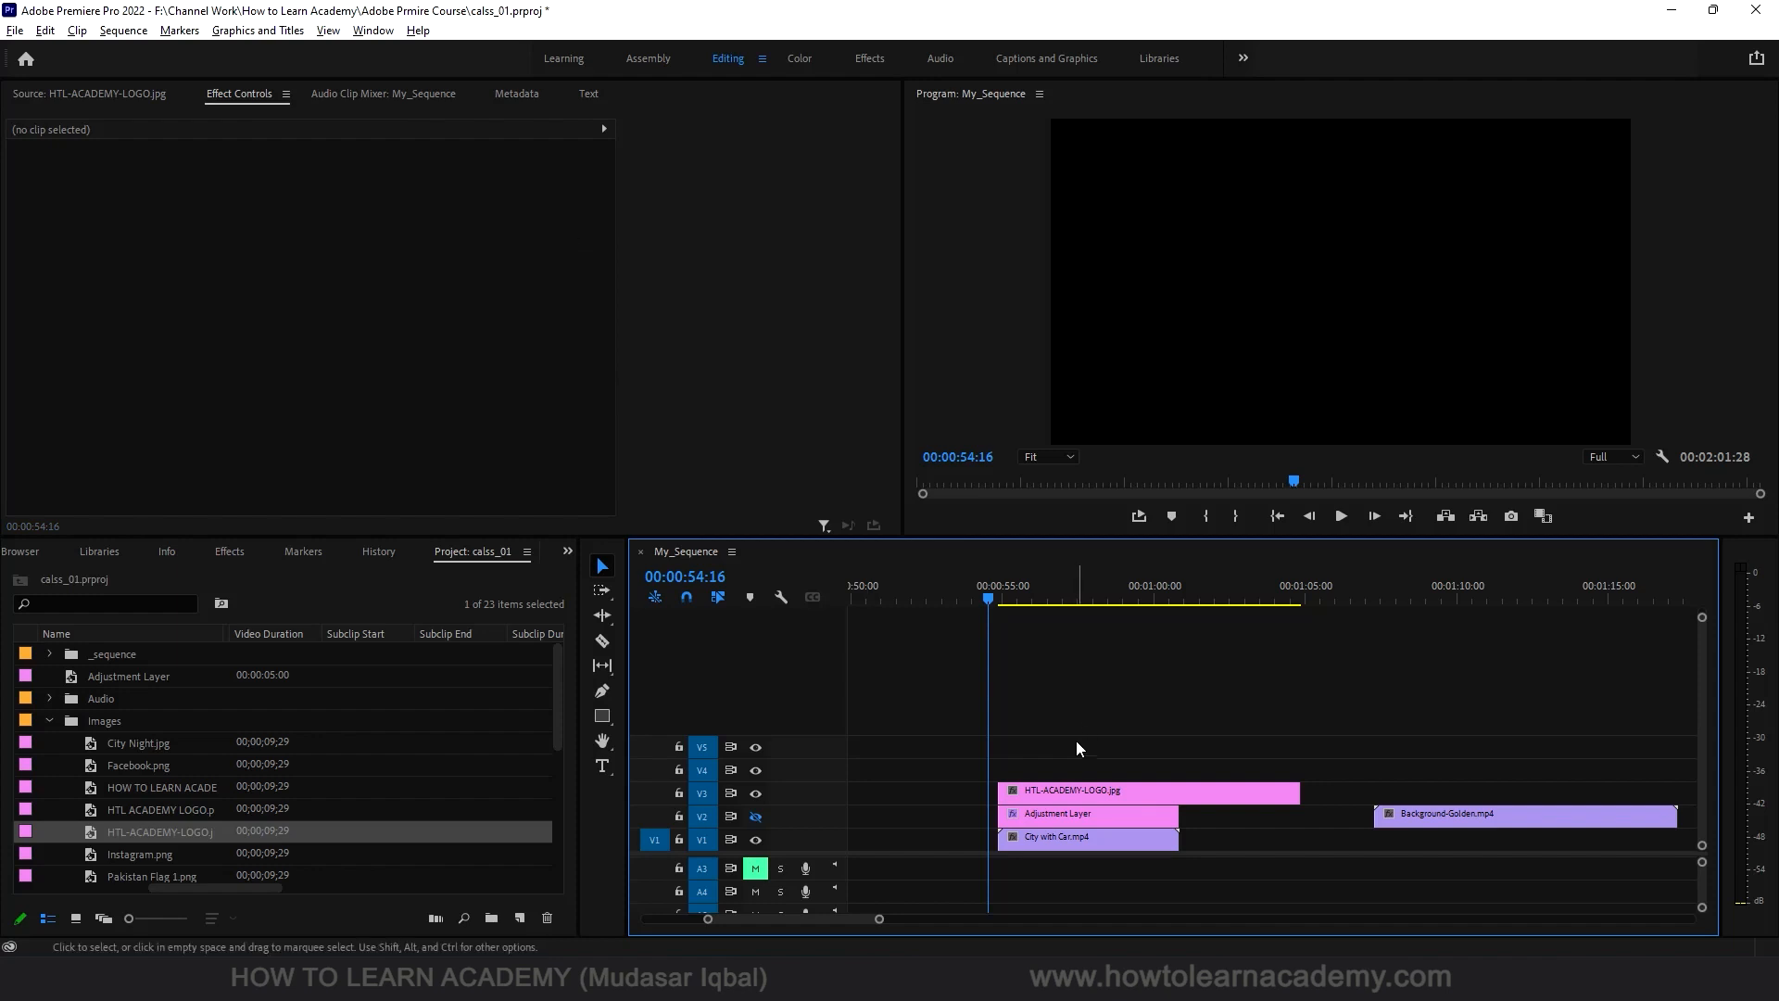
click(1075, 797)
click(618, 127)
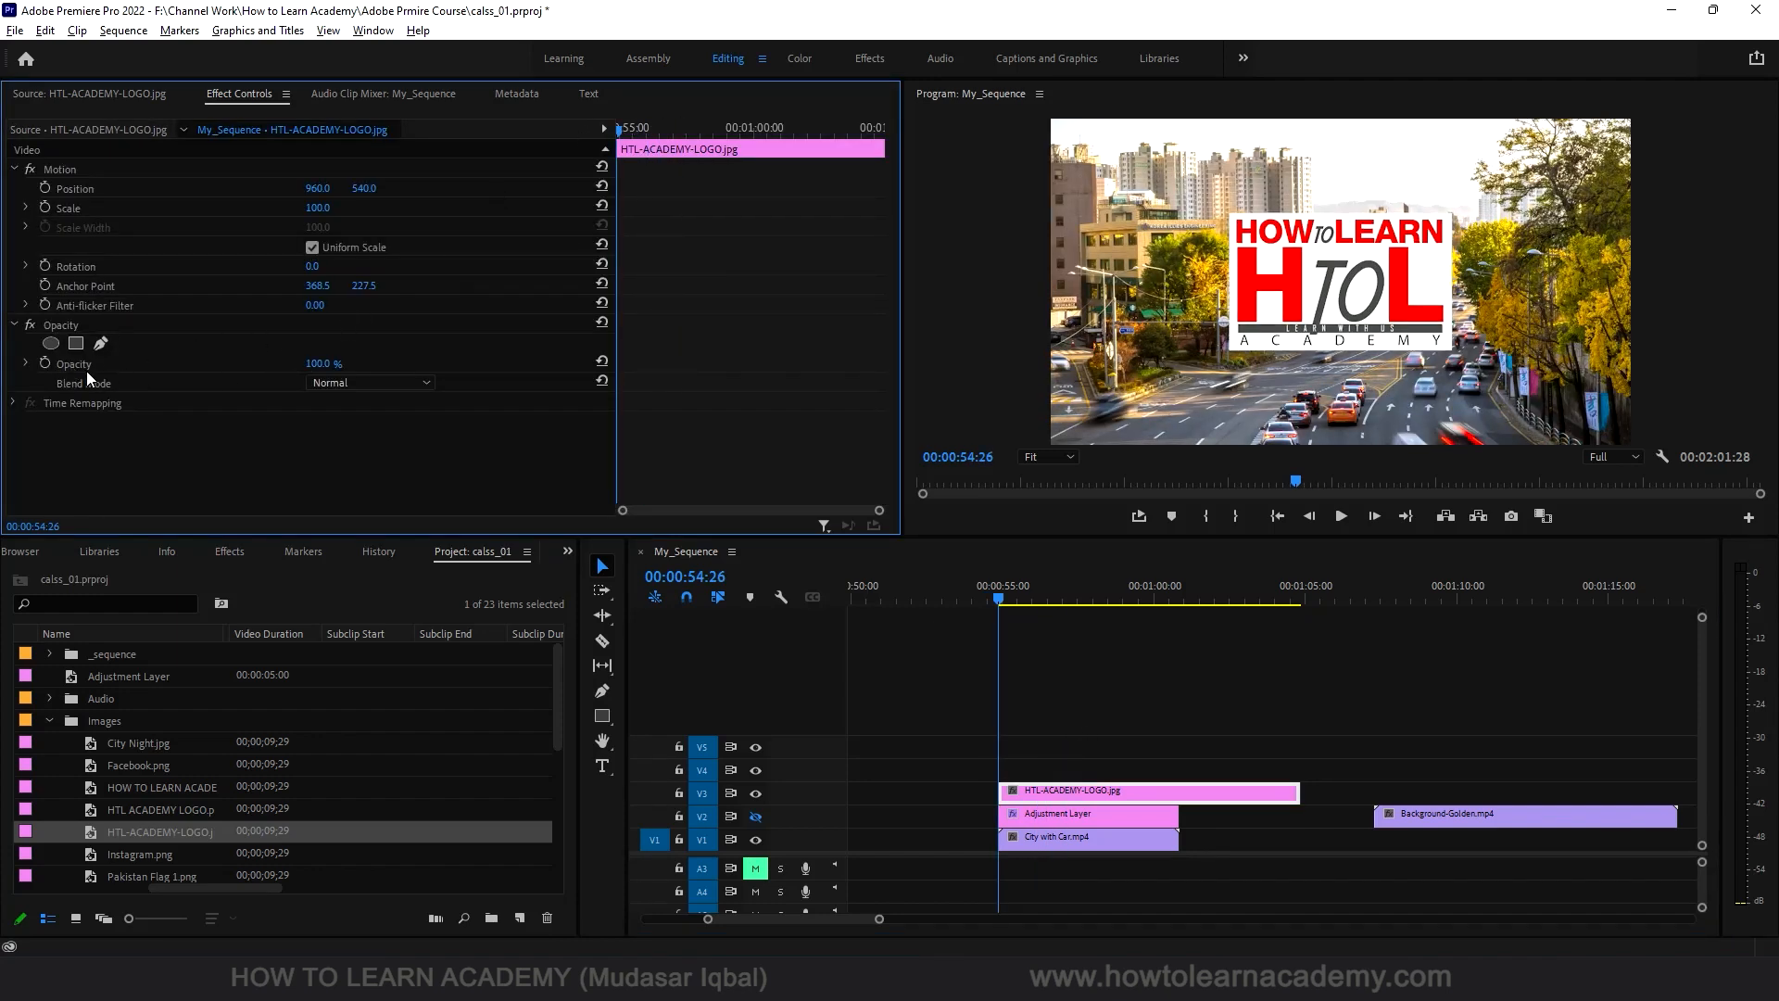
click(46, 363)
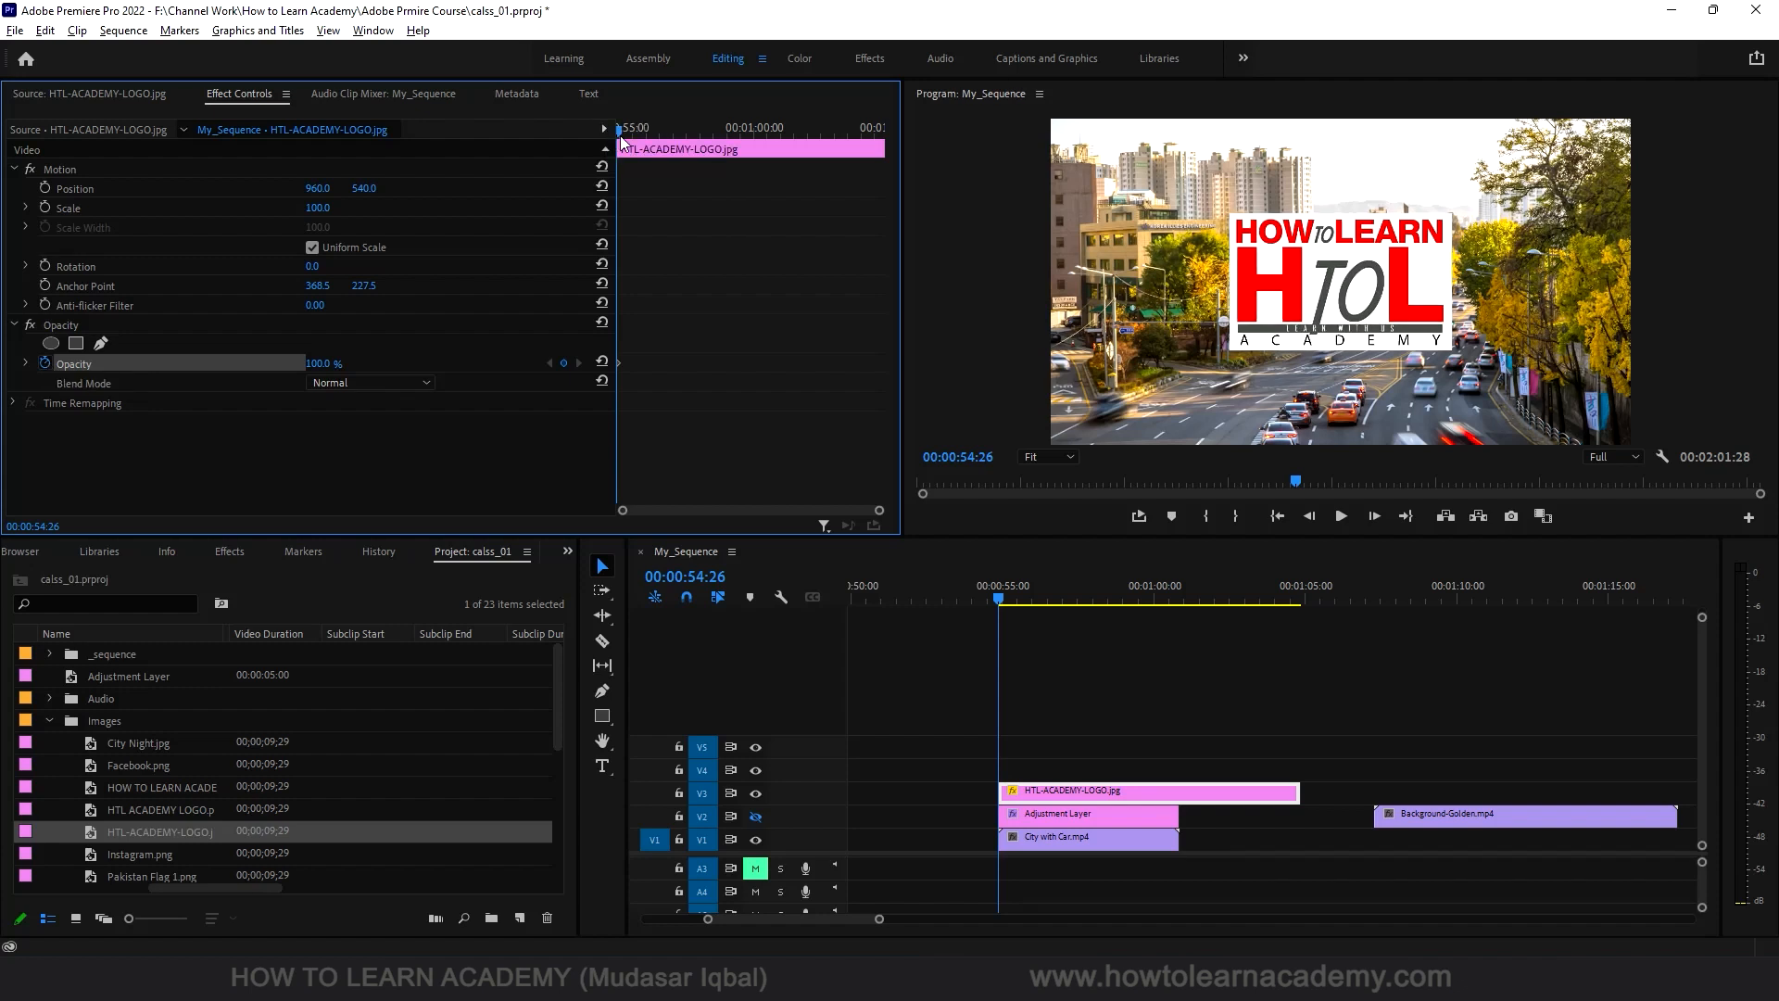
key(space)
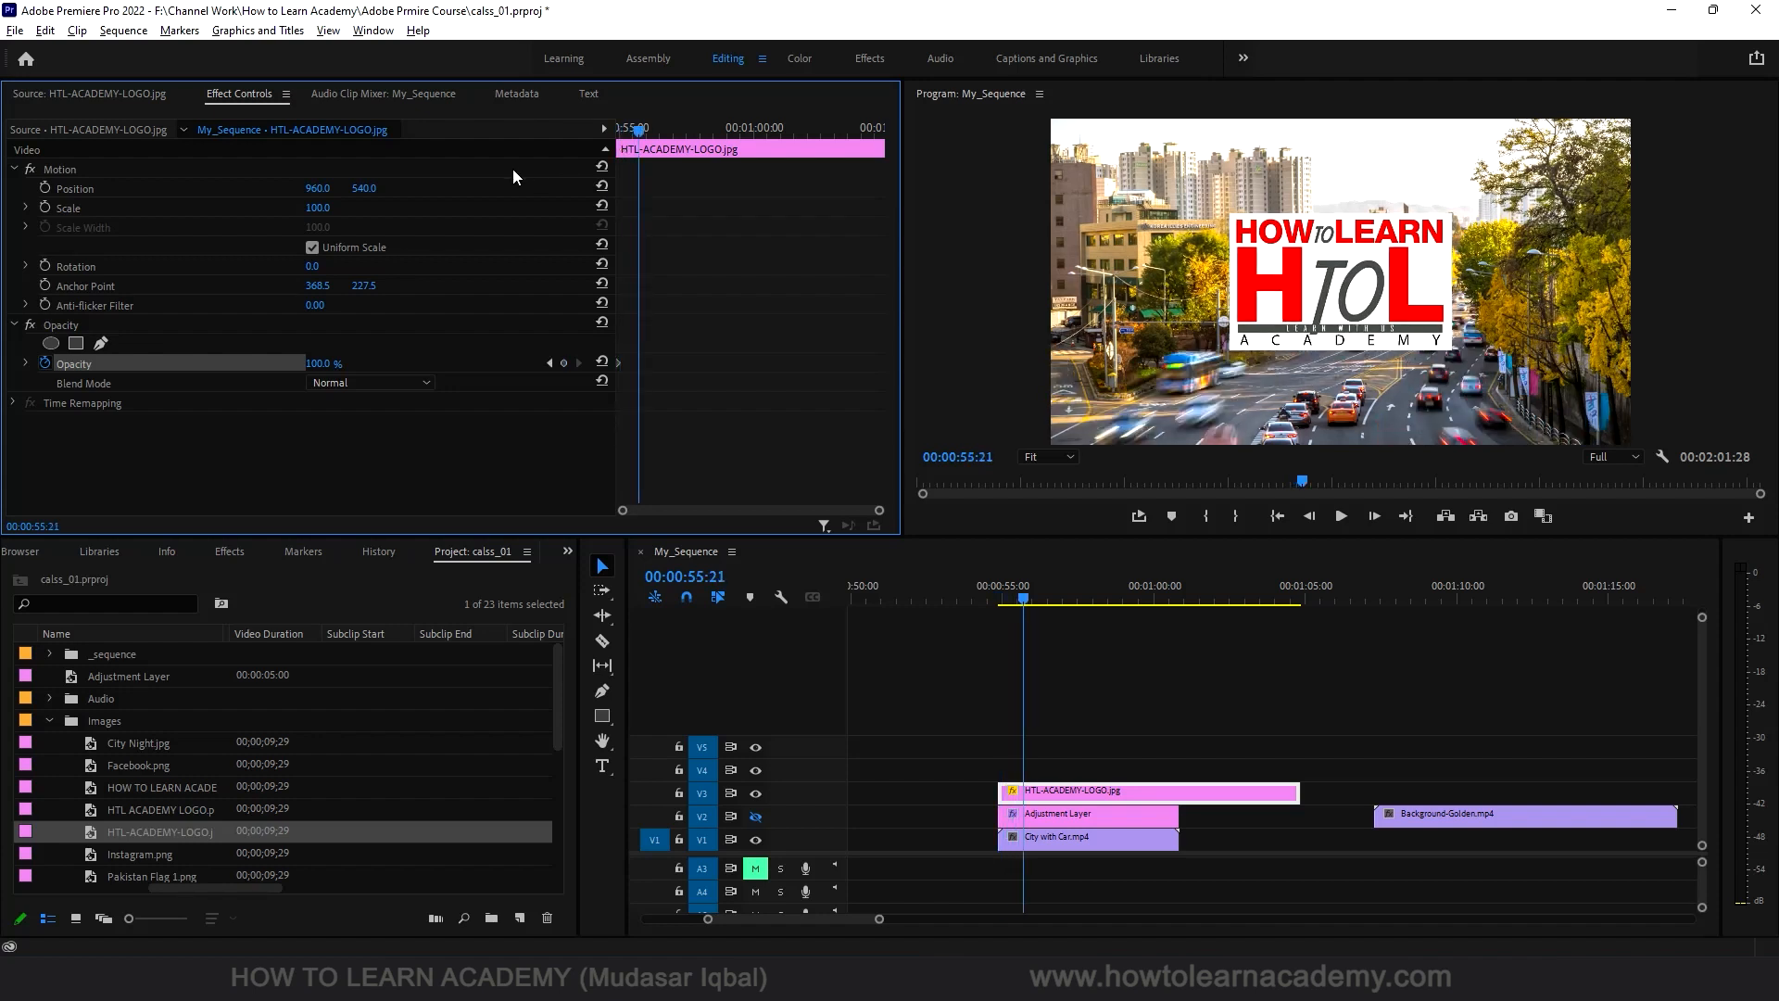
click(562, 364)
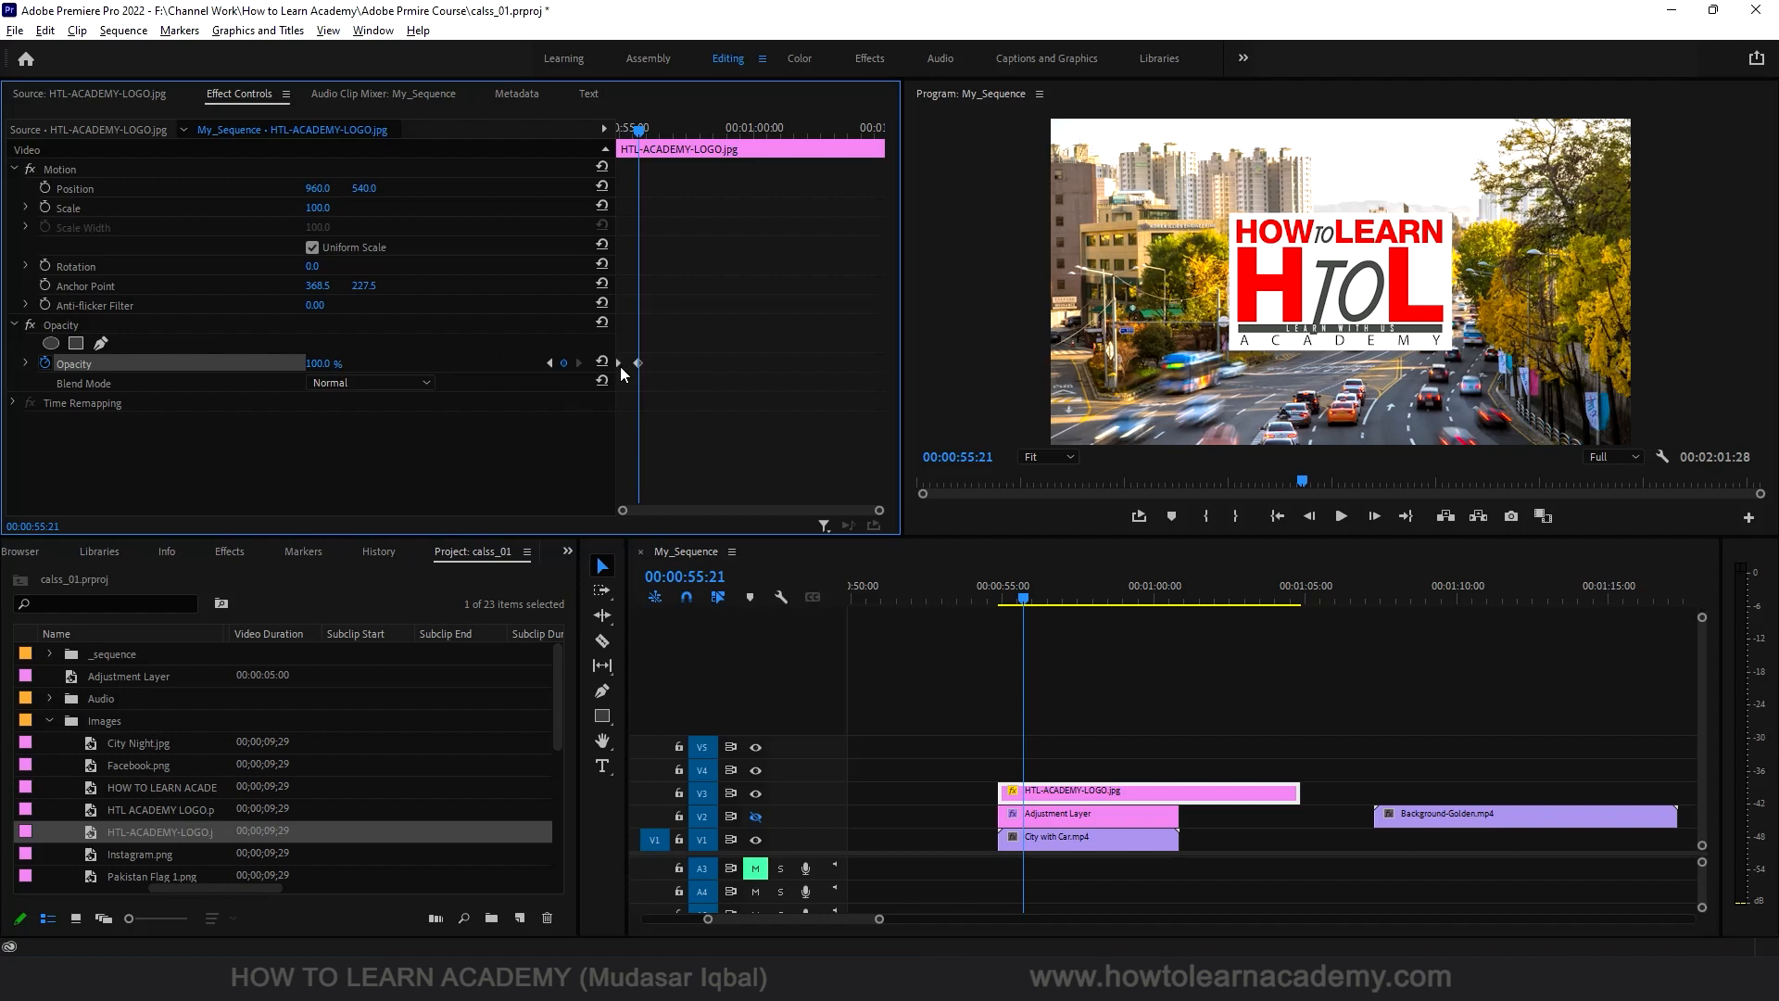
Step: Set the logo clip's first opacity keyframe to 0% and play back the fade-in
click(550, 362)
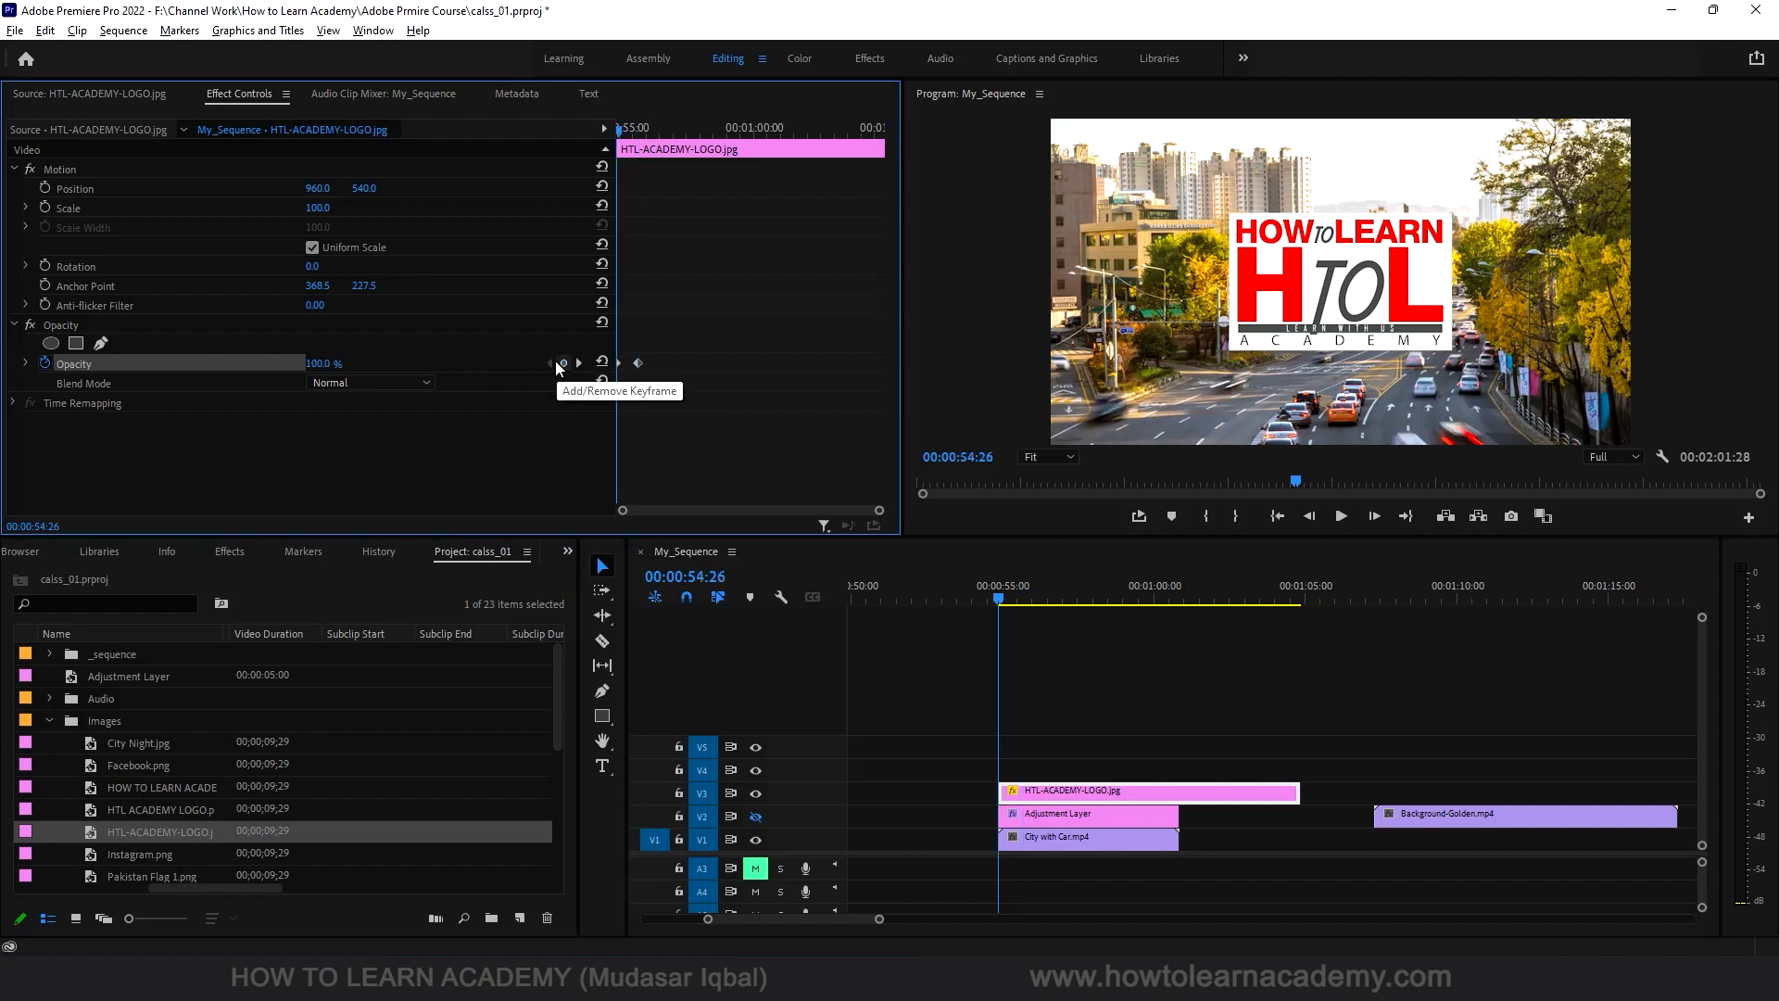
click(324, 364)
text(60)
key(Return)
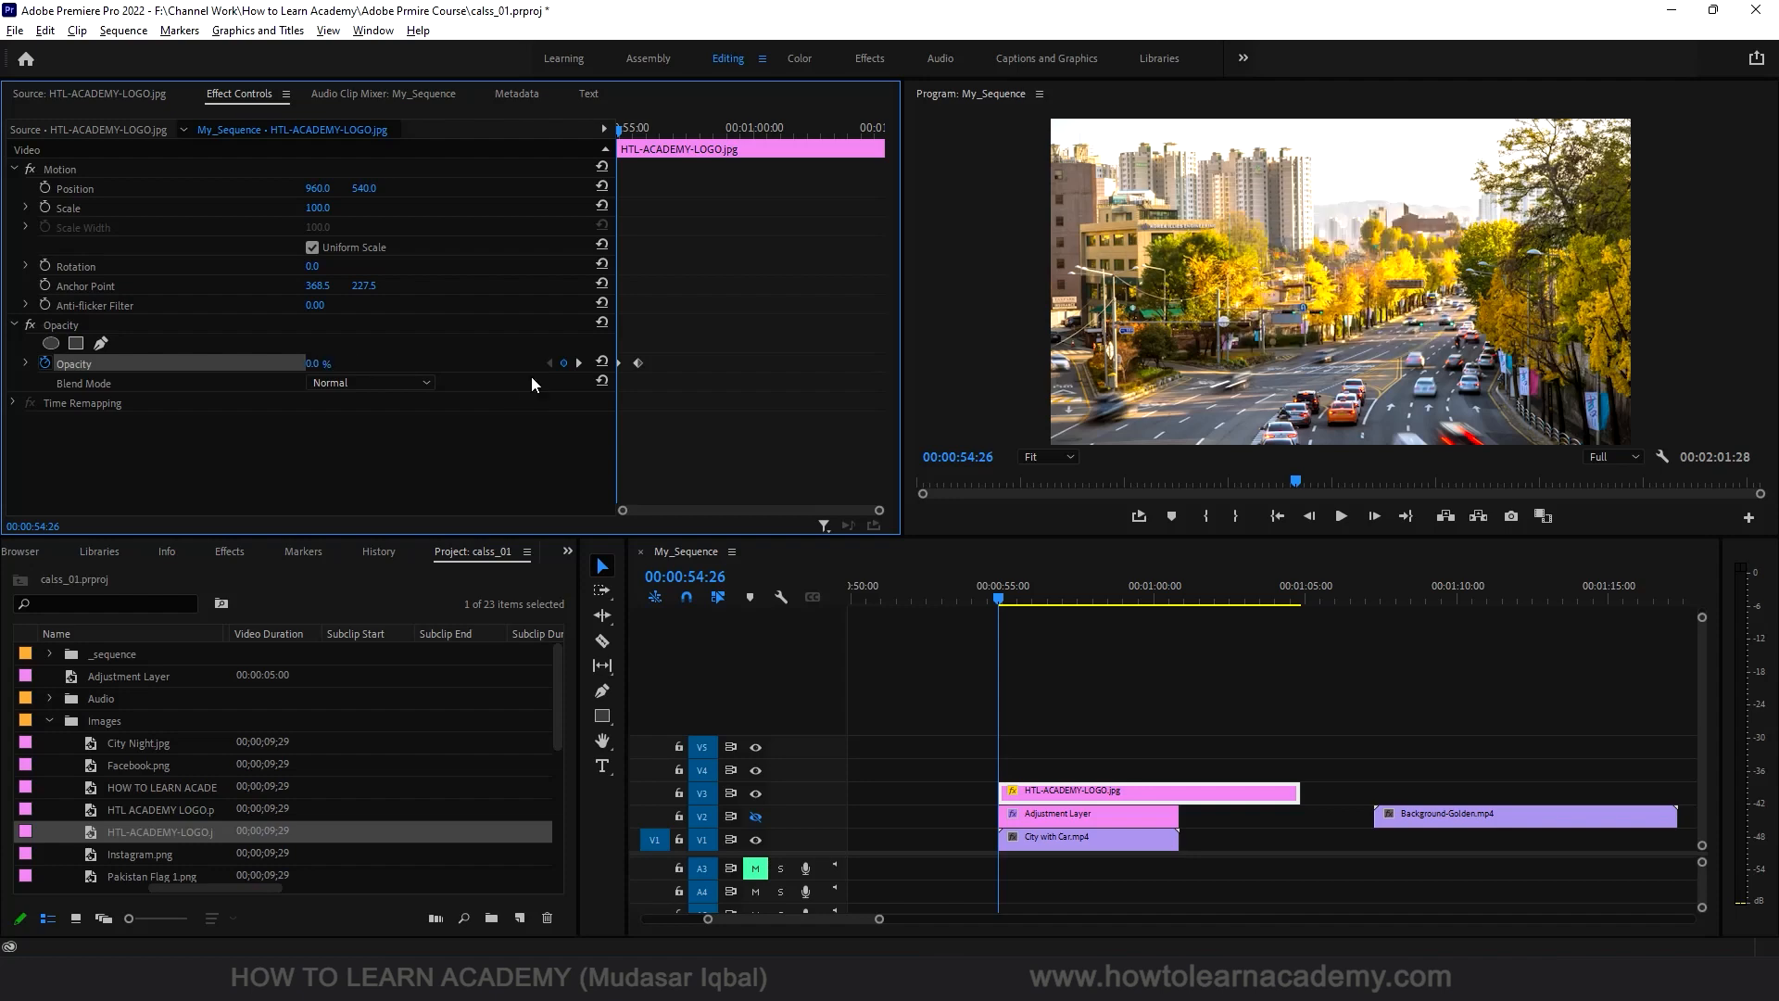
key(space)
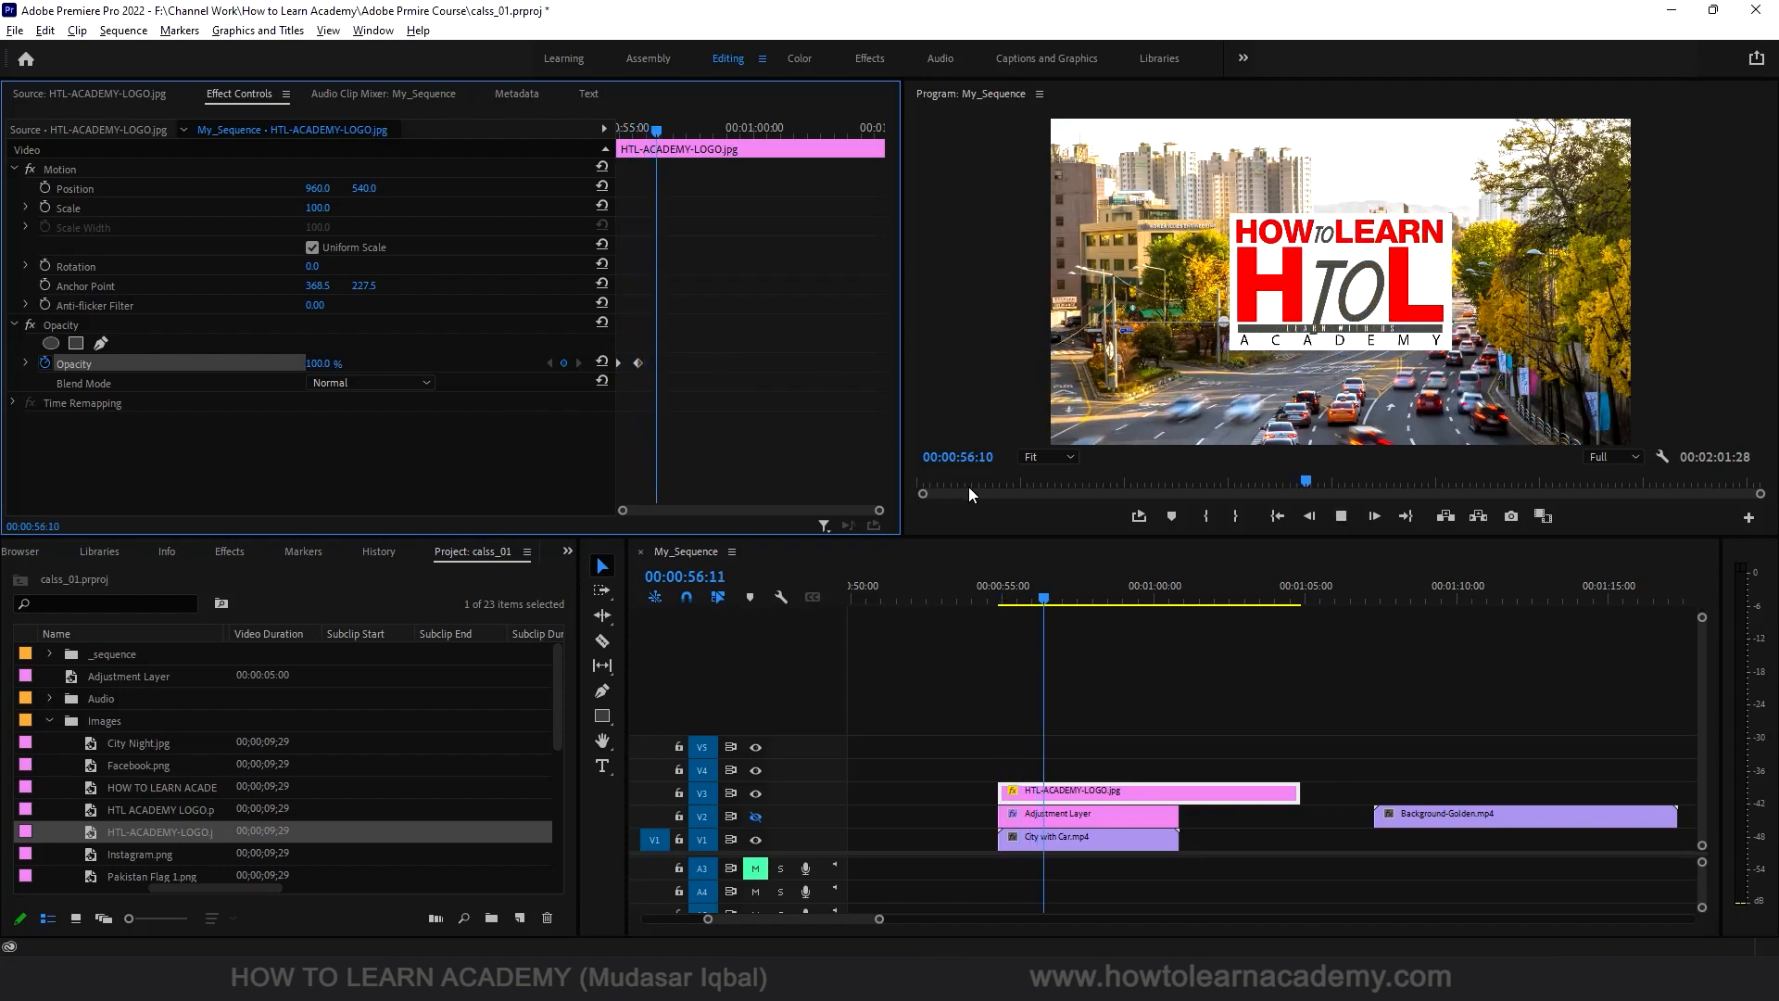
key(space)
Step: Add logo opacity keyframes at 00:01:00:24 and 00:01:01:19, setting the second of these to 0%
drag(1086, 604, 1177, 606)
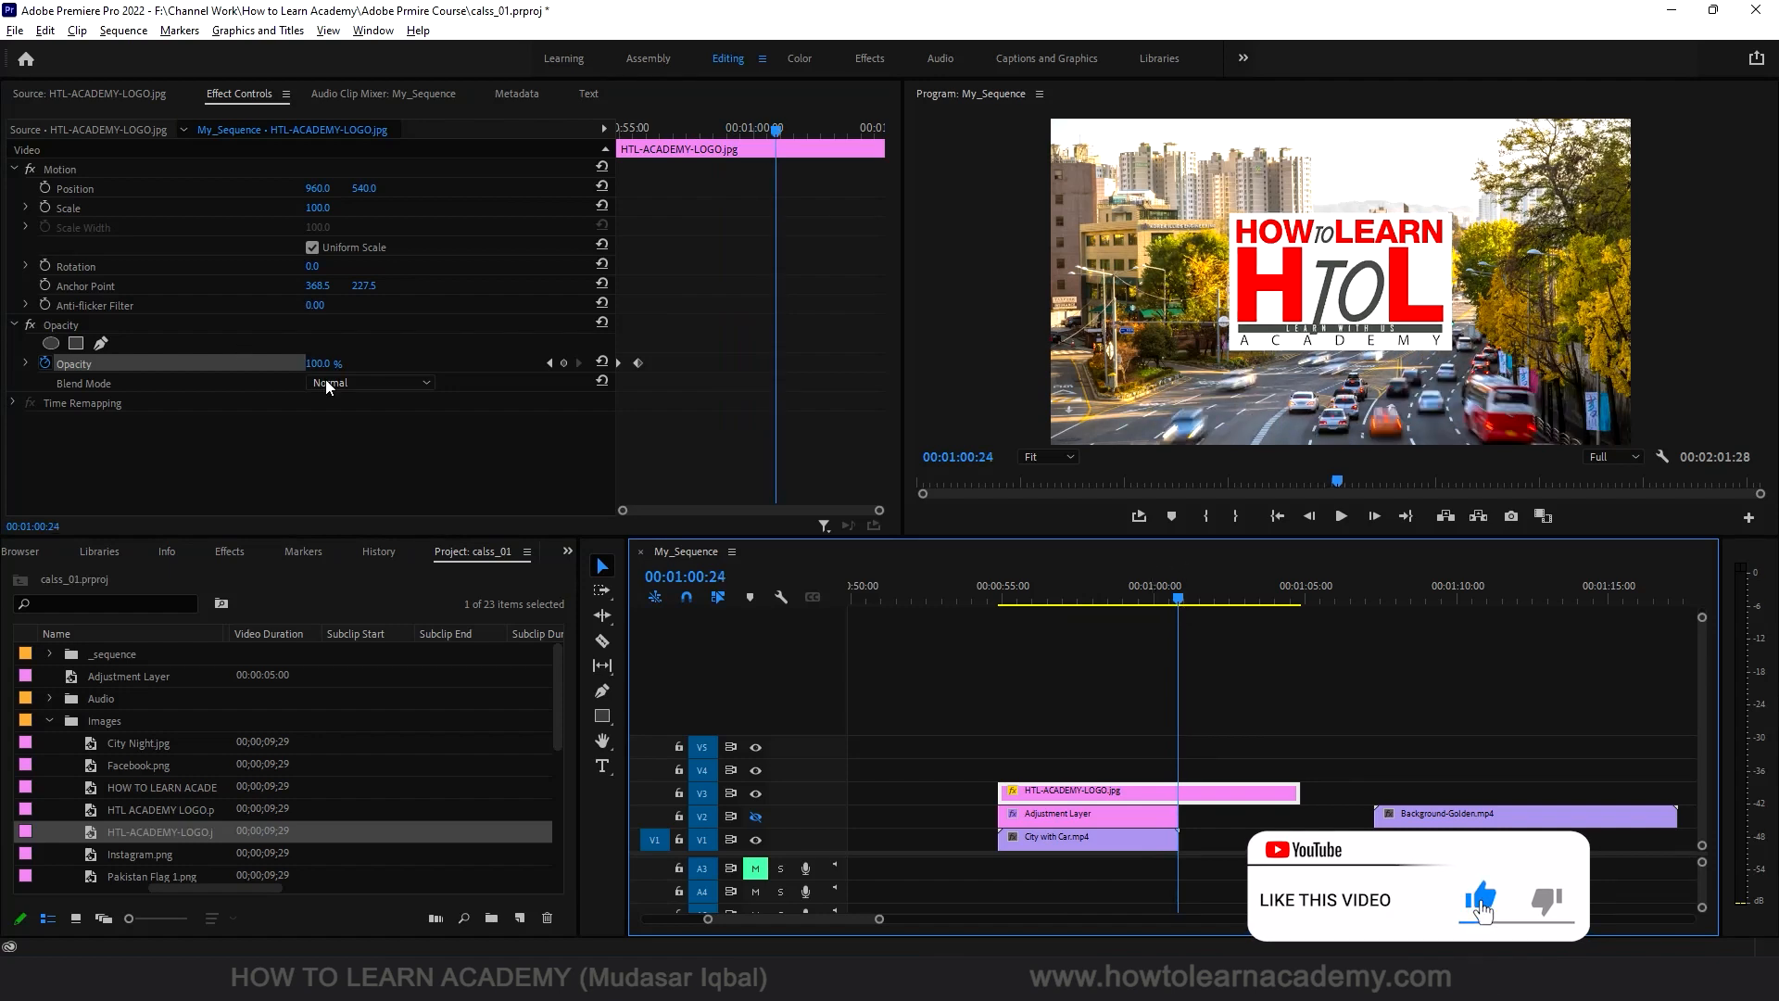
click(564, 363)
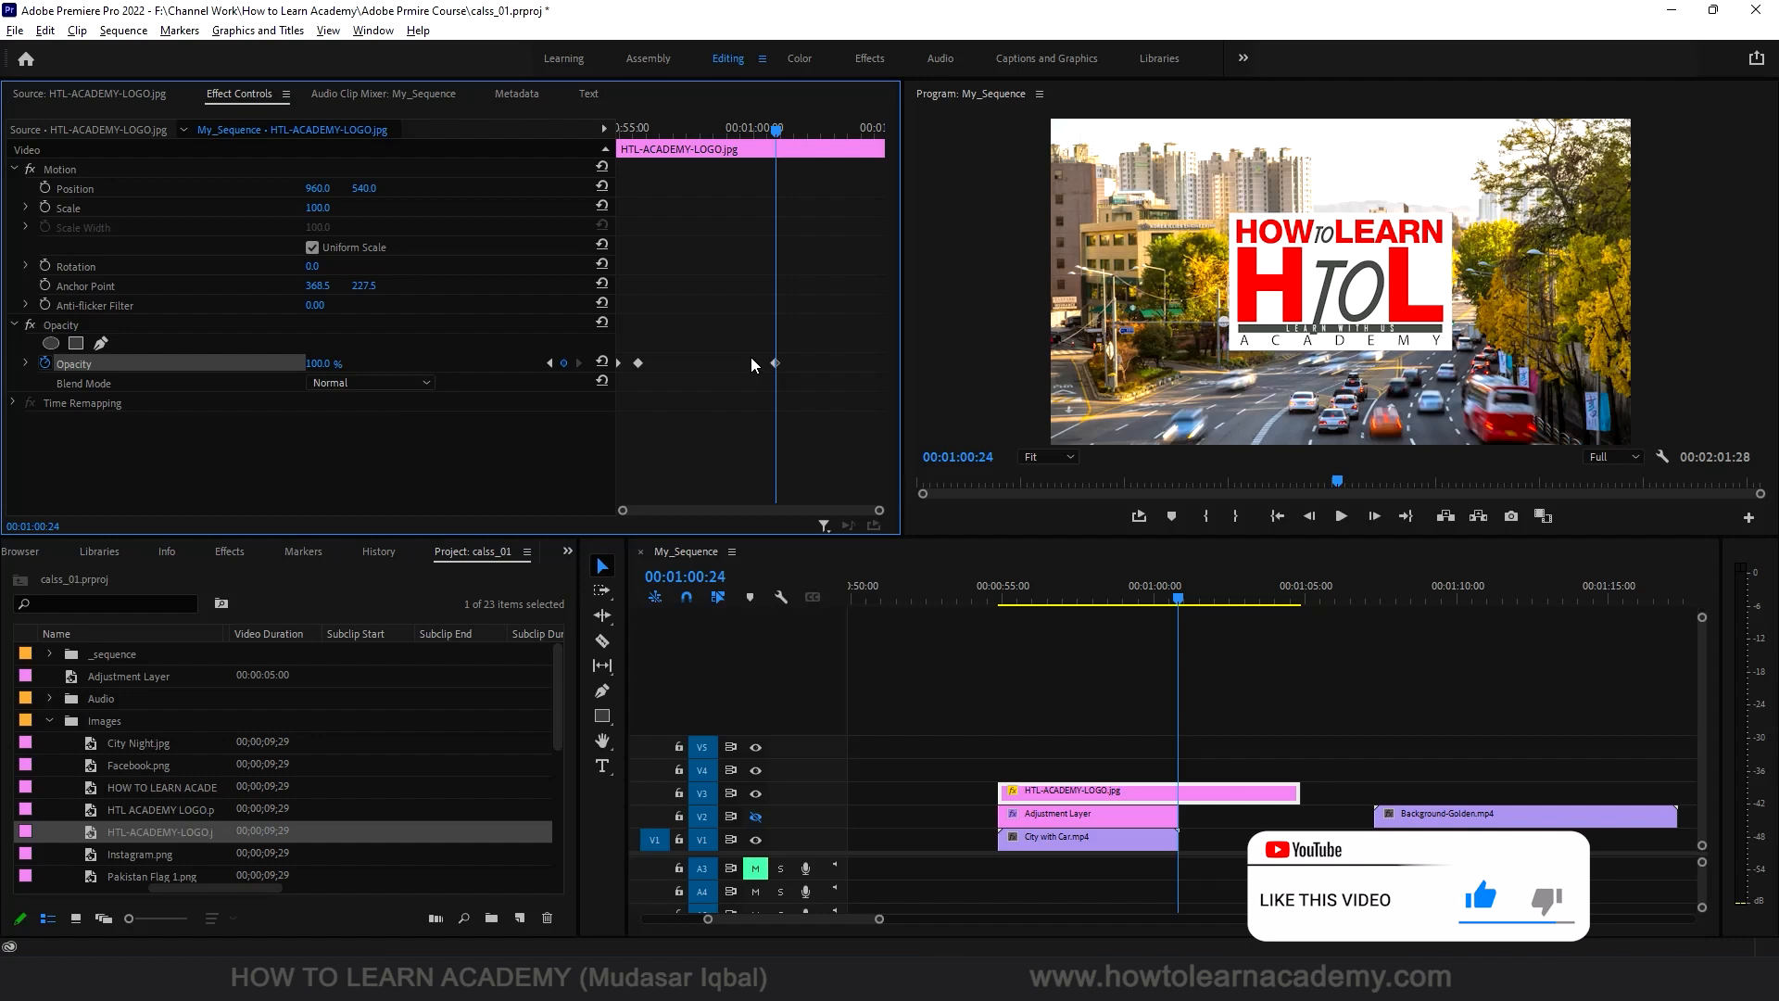
key(space)
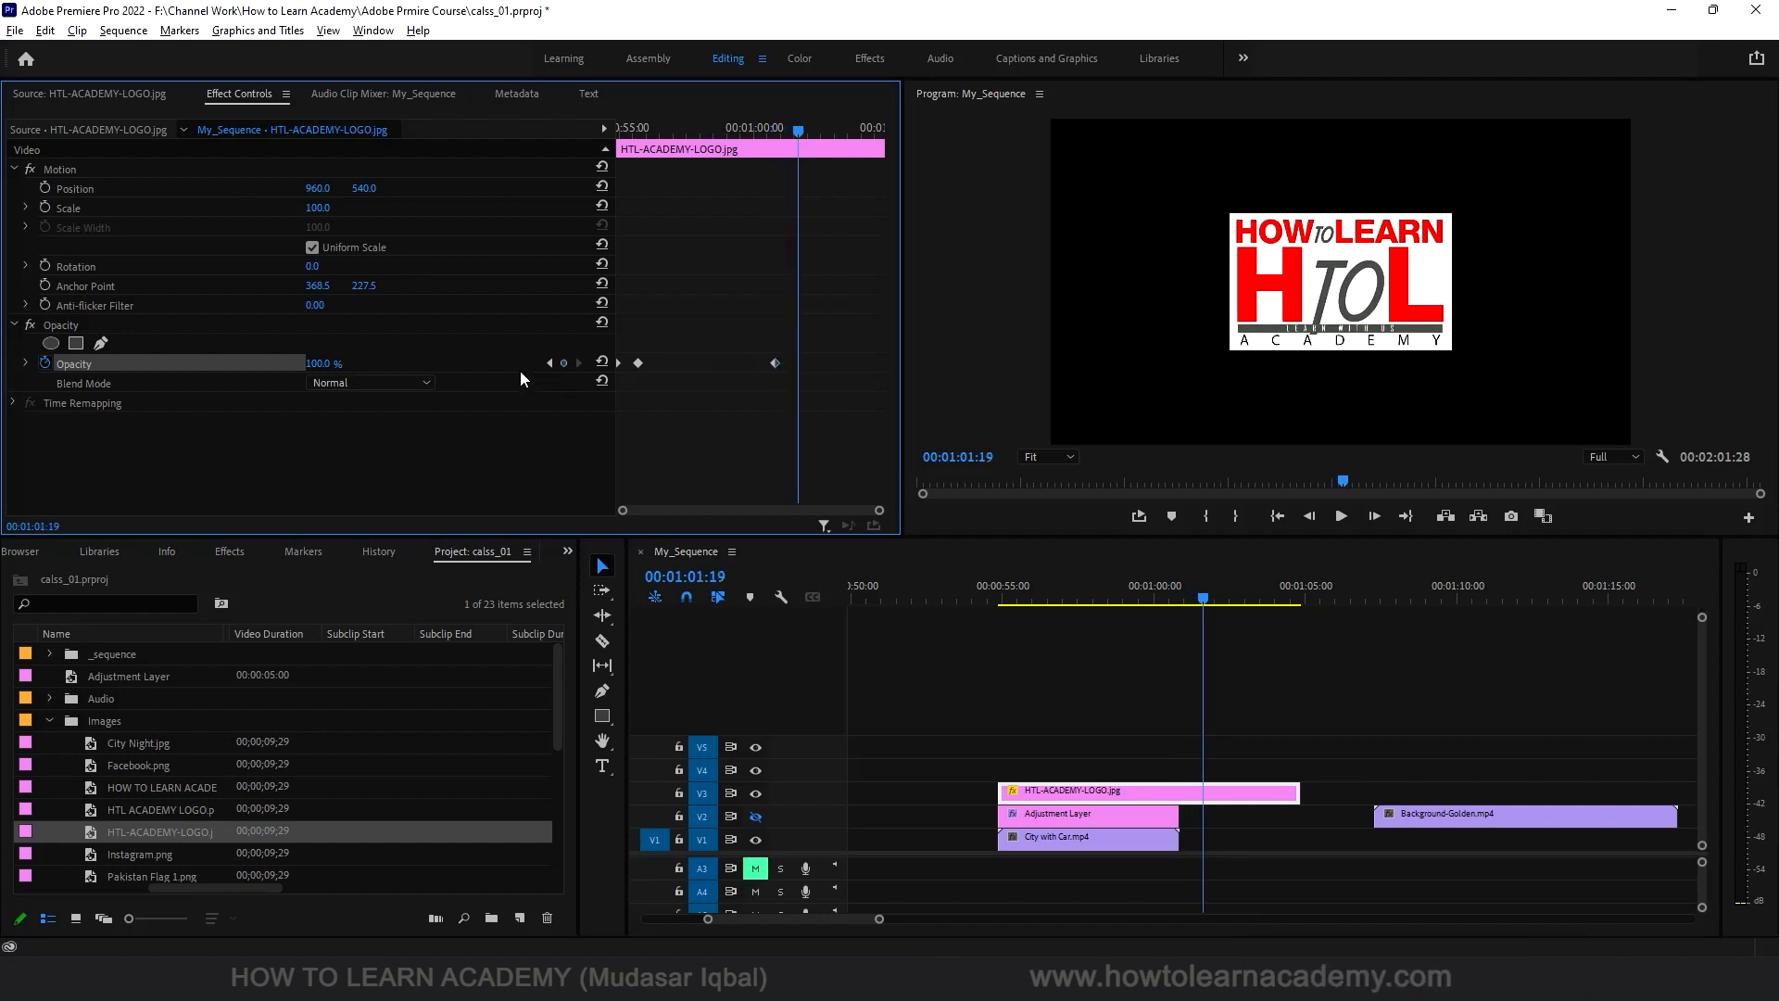
click(564, 363)
click(318, 363)
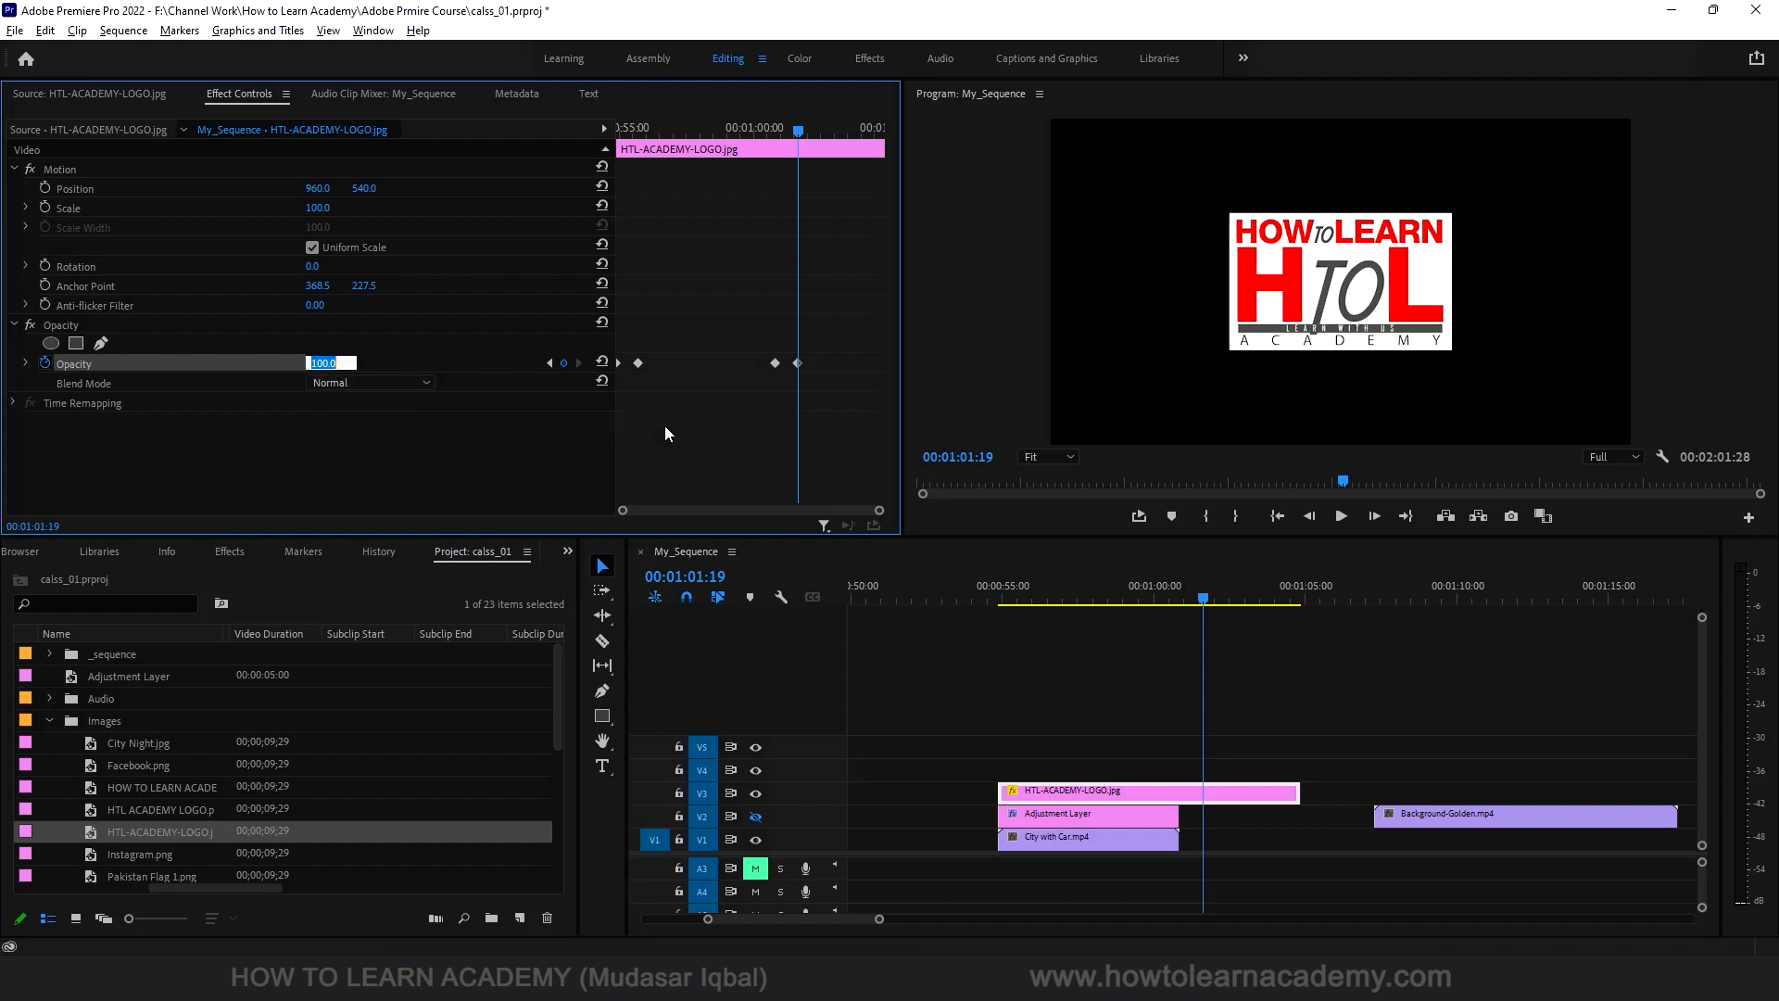
text(0)
key(Return)
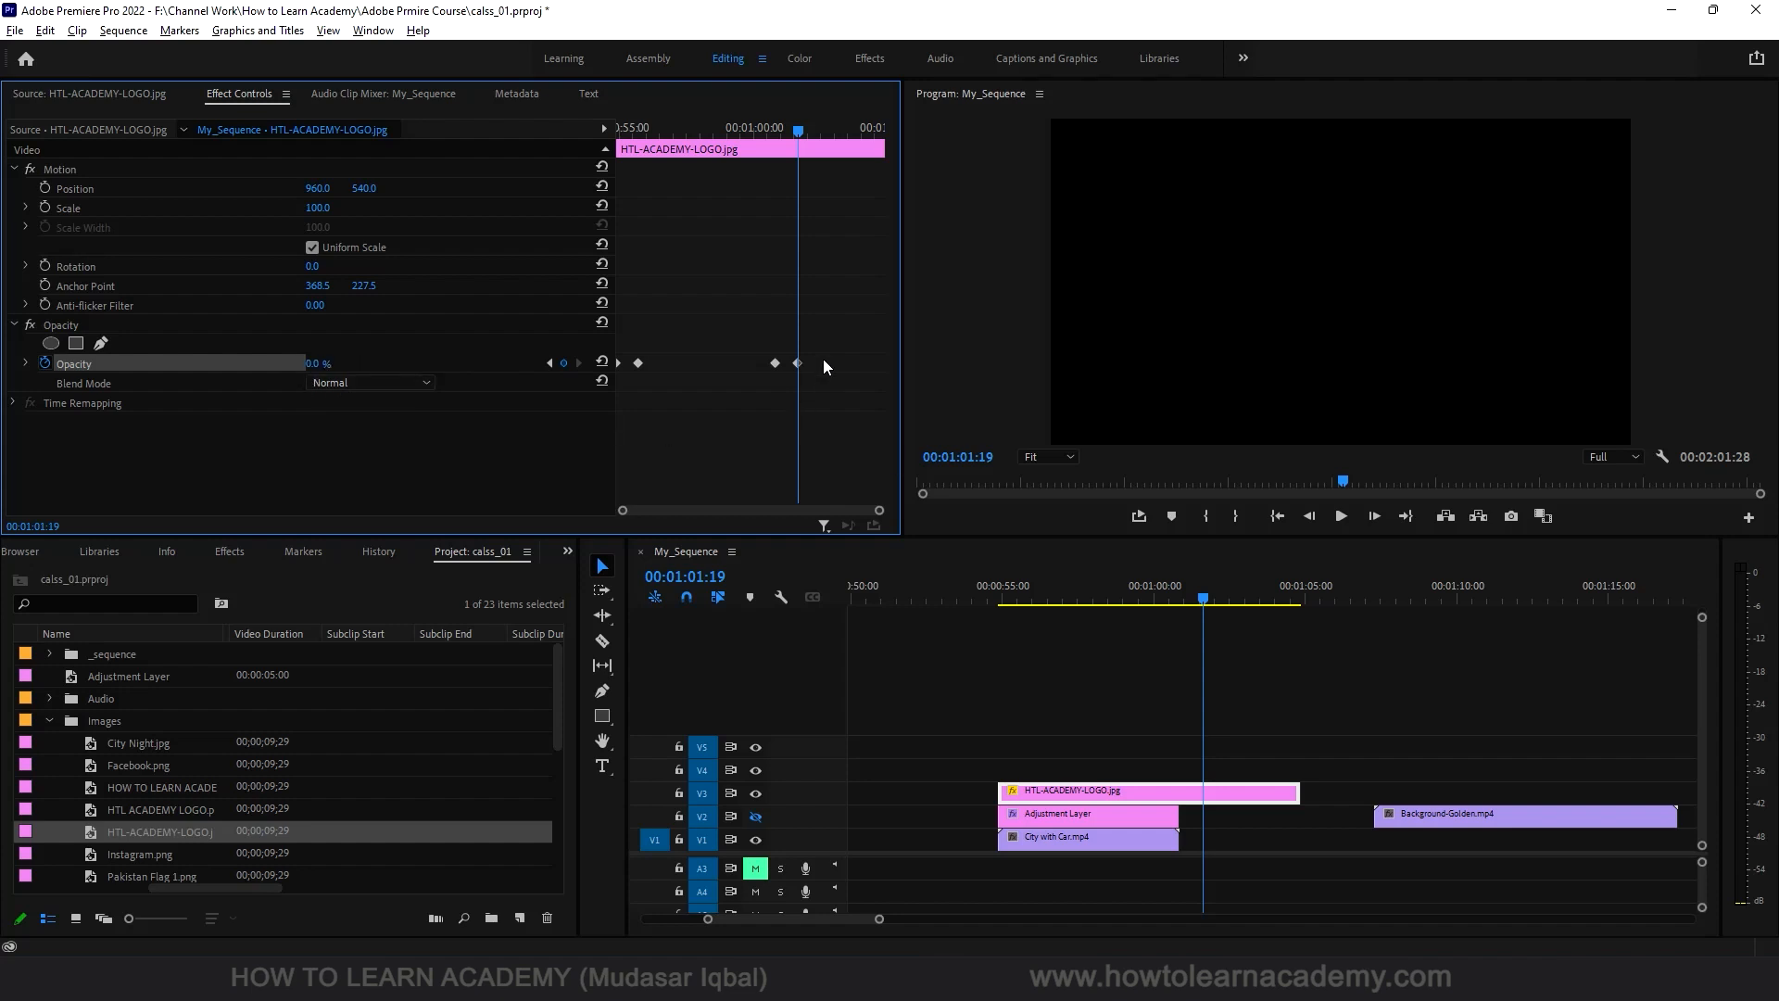
Step: Move the two fade-out keyframes earlier so the fade ends with the City with Car clip, and play it back
drag(1206, 598, 1178, 606)
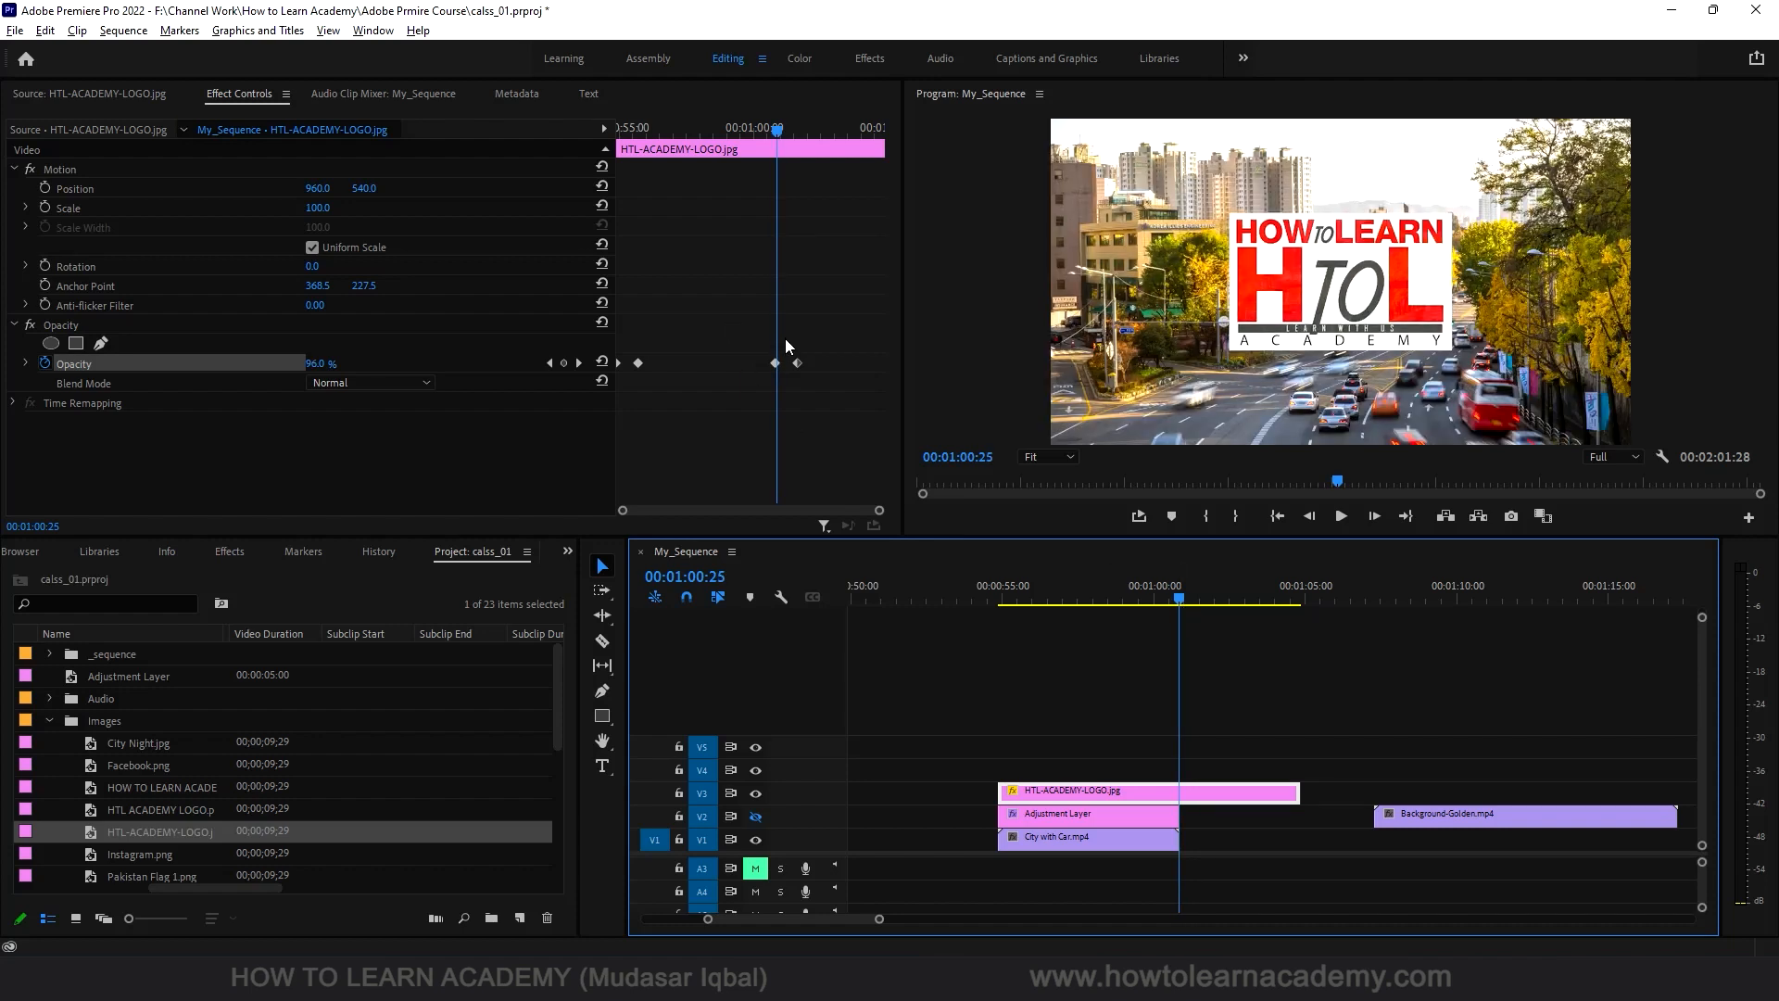
mouse_move(786, 340)
mouse_down()
mouse_move(819, 365)
mouse_move(779, 365)
mouse_up()
drag(1194, 598, 1154, 593)
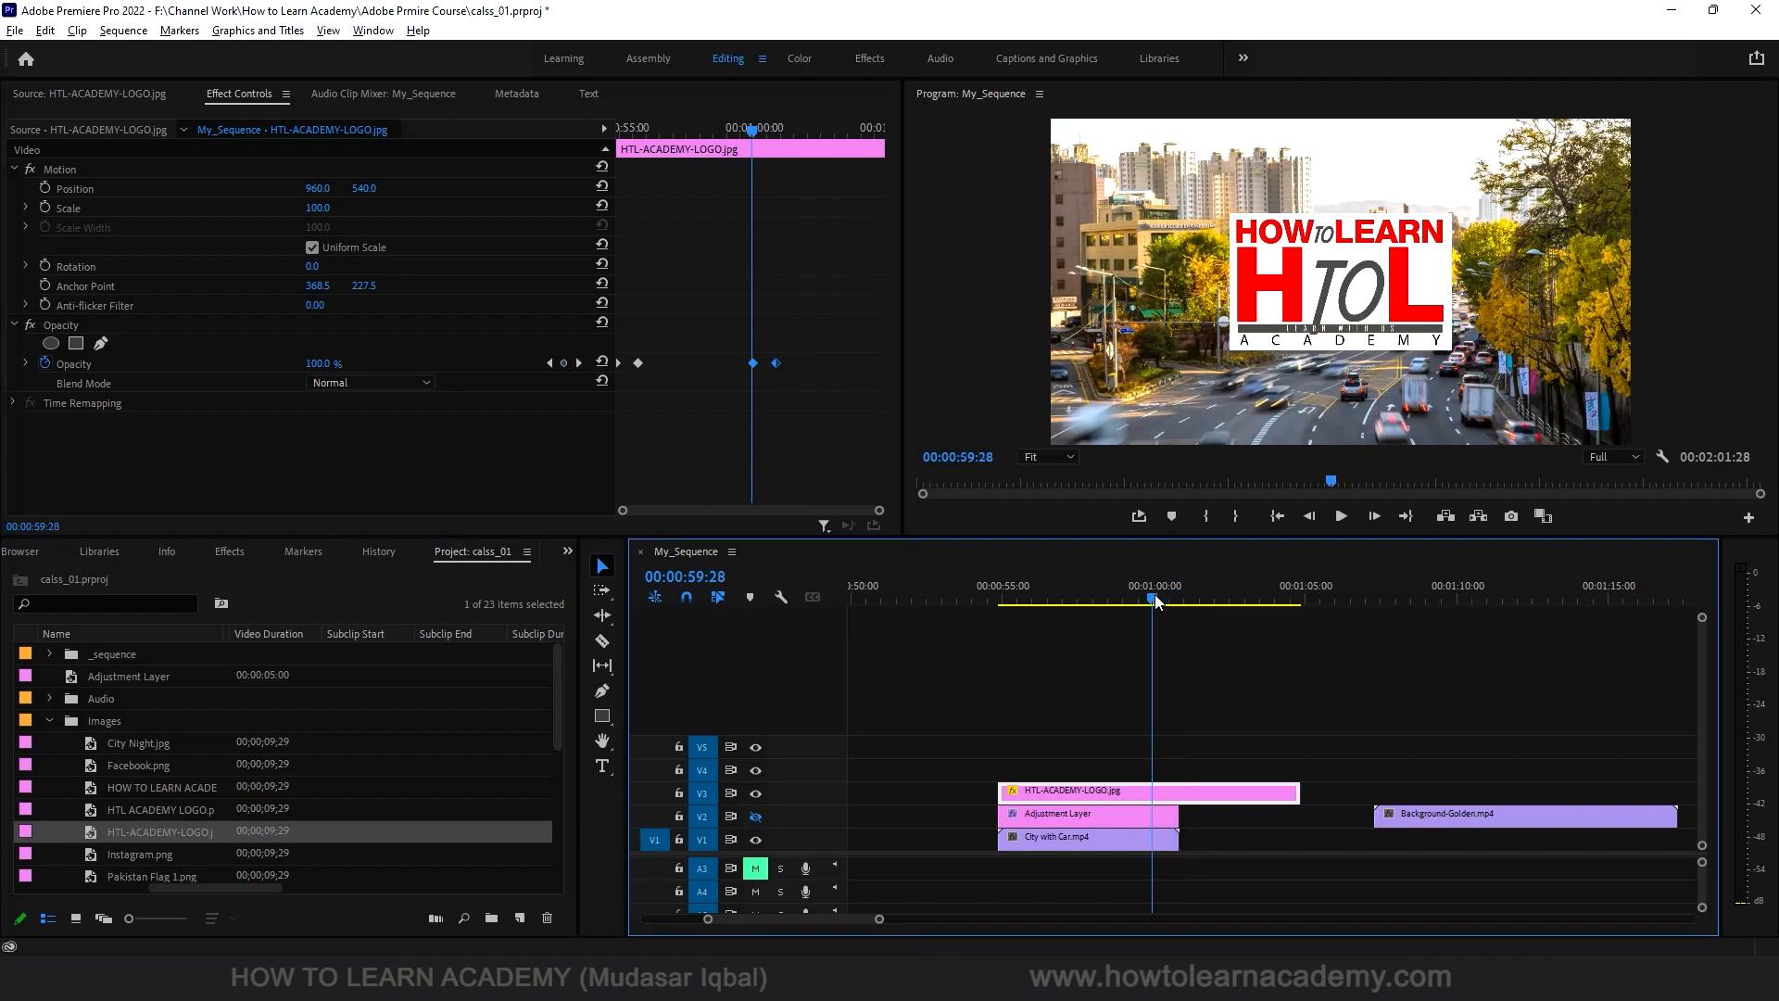
key(space)
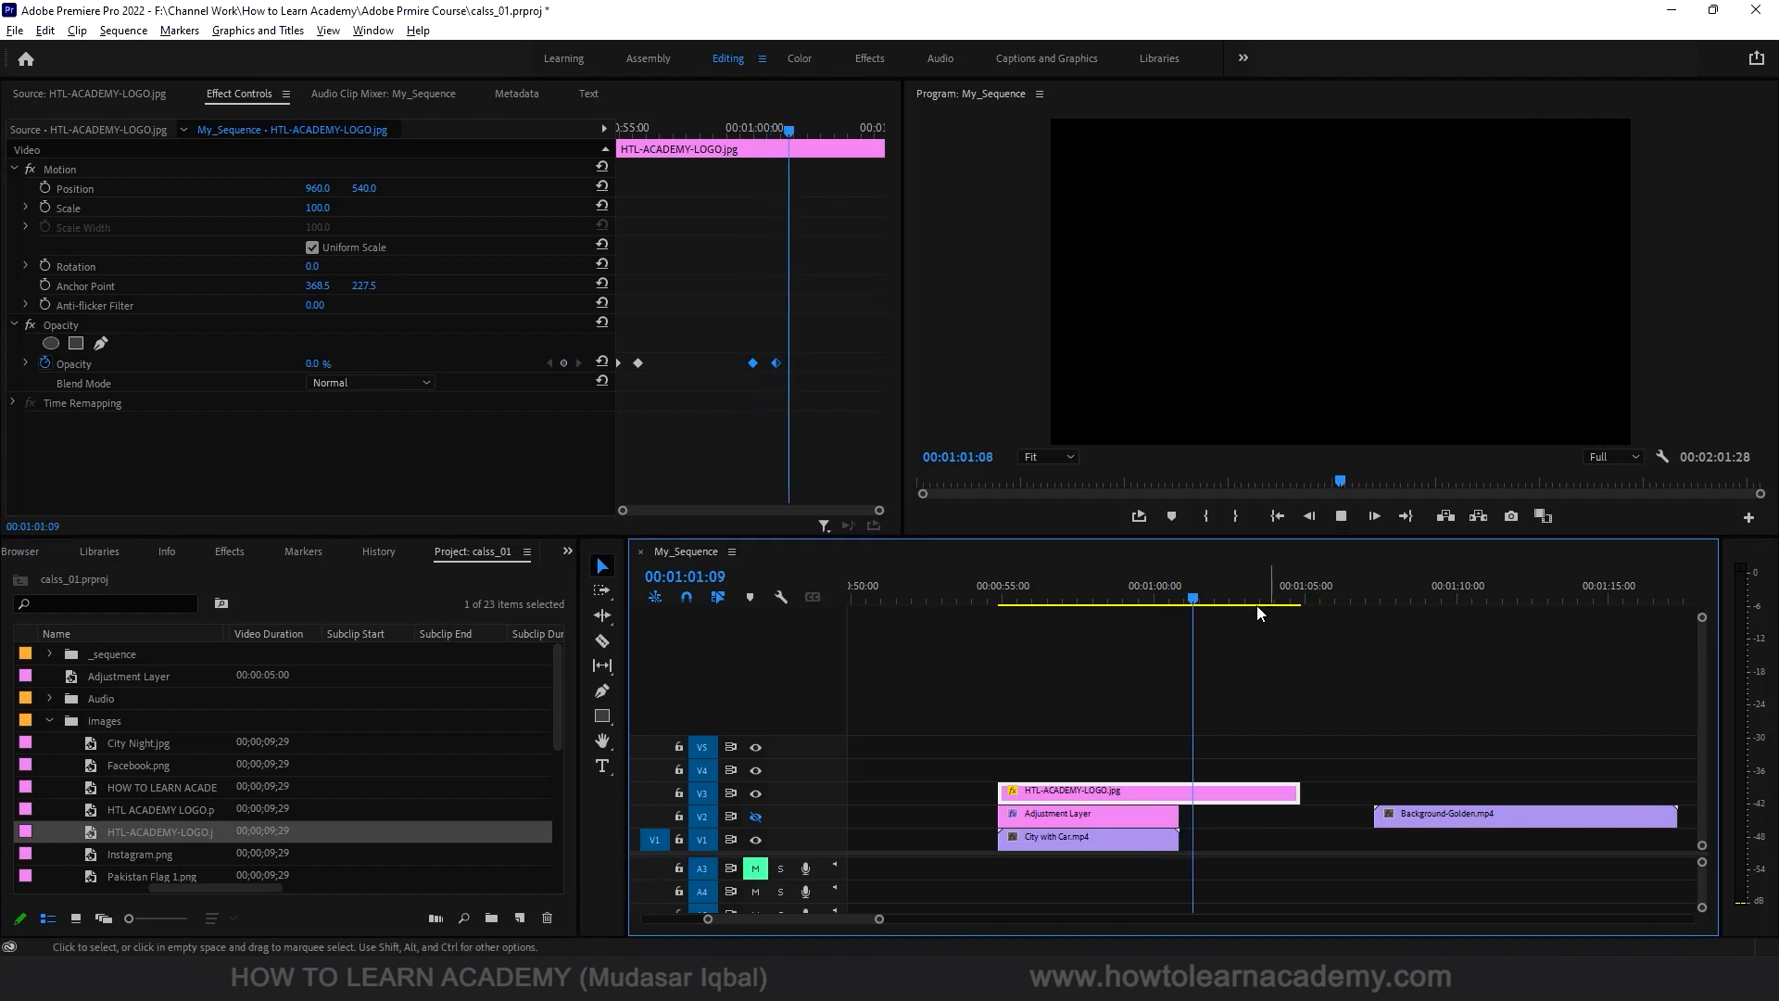
Step: Stop playback, park the playhead at 00:00:58:24, and try the Darken, Multiply, Color Burn and Darker Color blend modes on the logo clip
key(space)
click(1100, 606)
drag(1100, 606, 1119, 606)
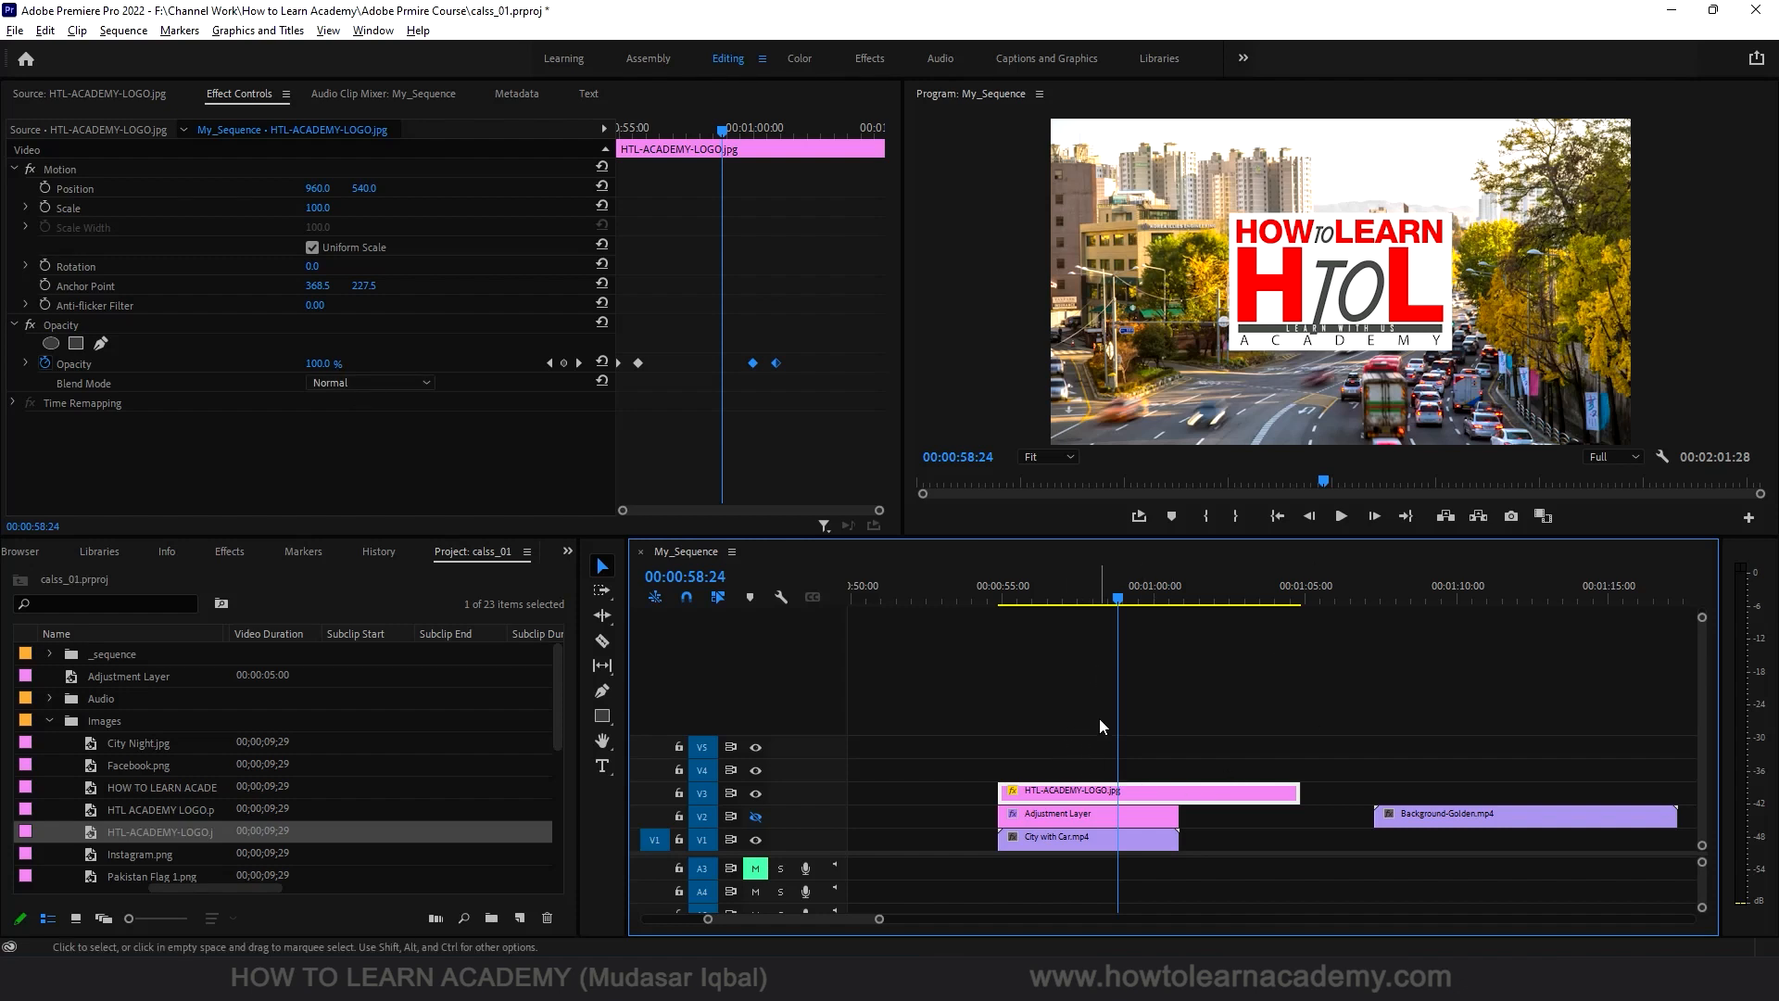
click(428, 380)
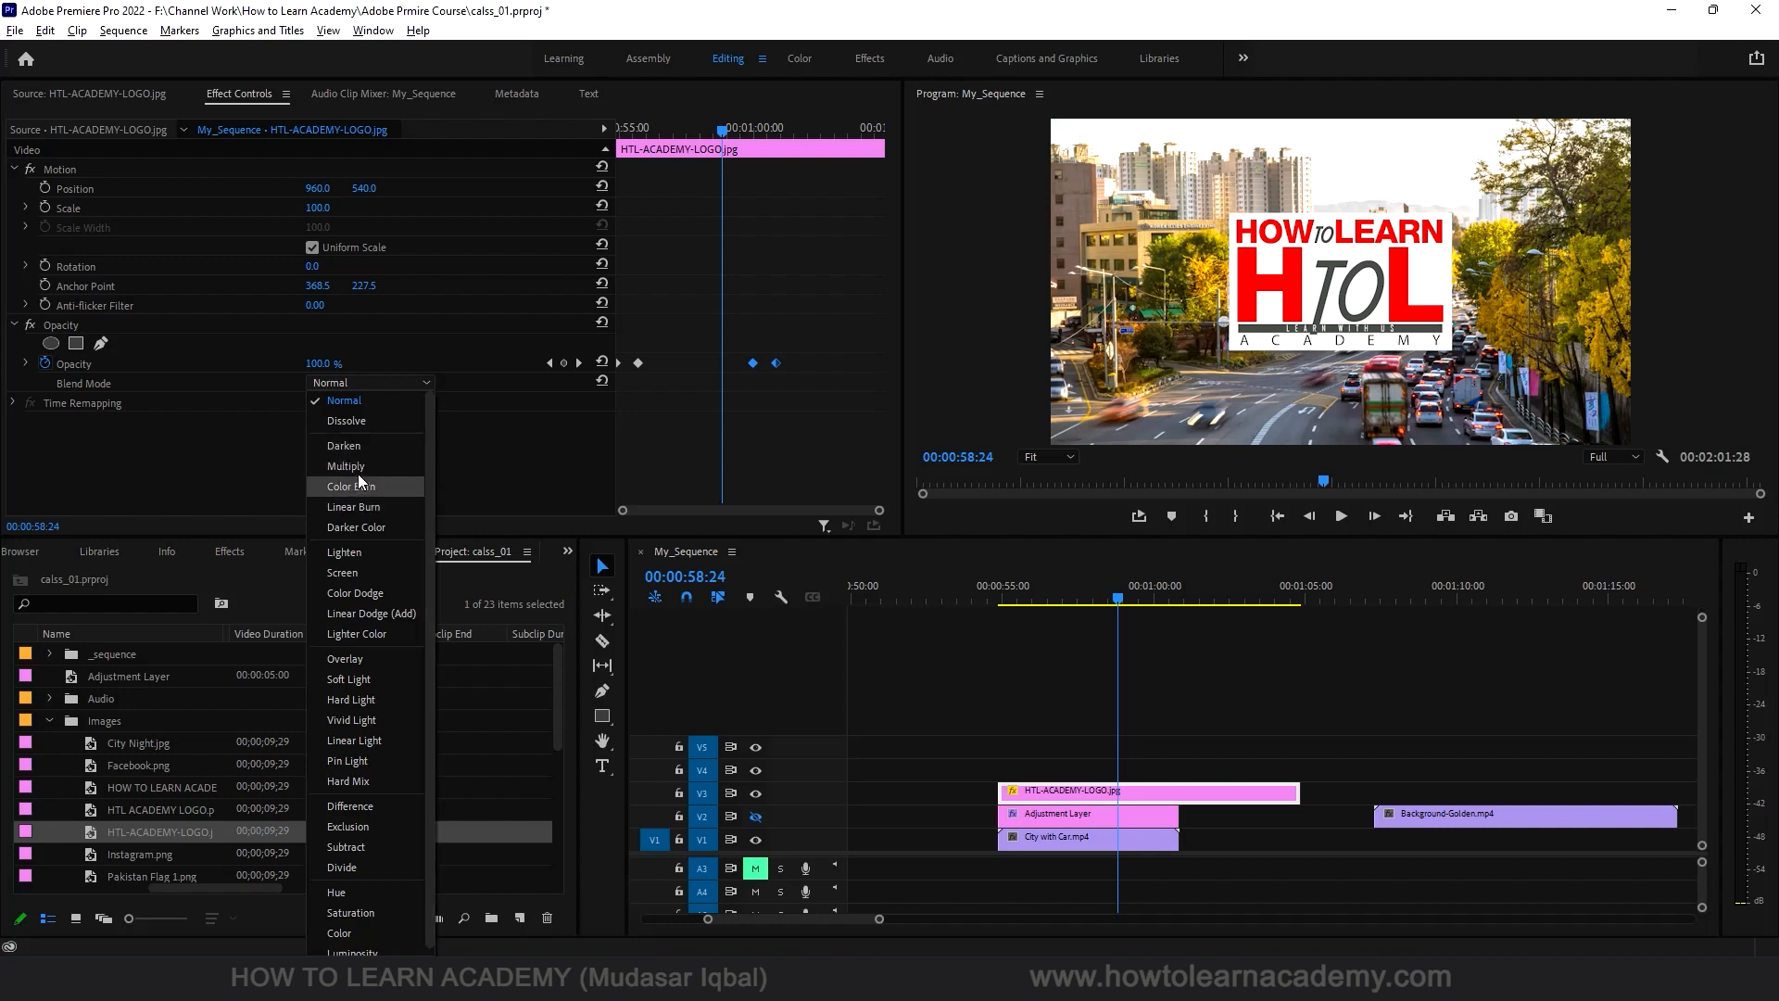
click(355, 447)
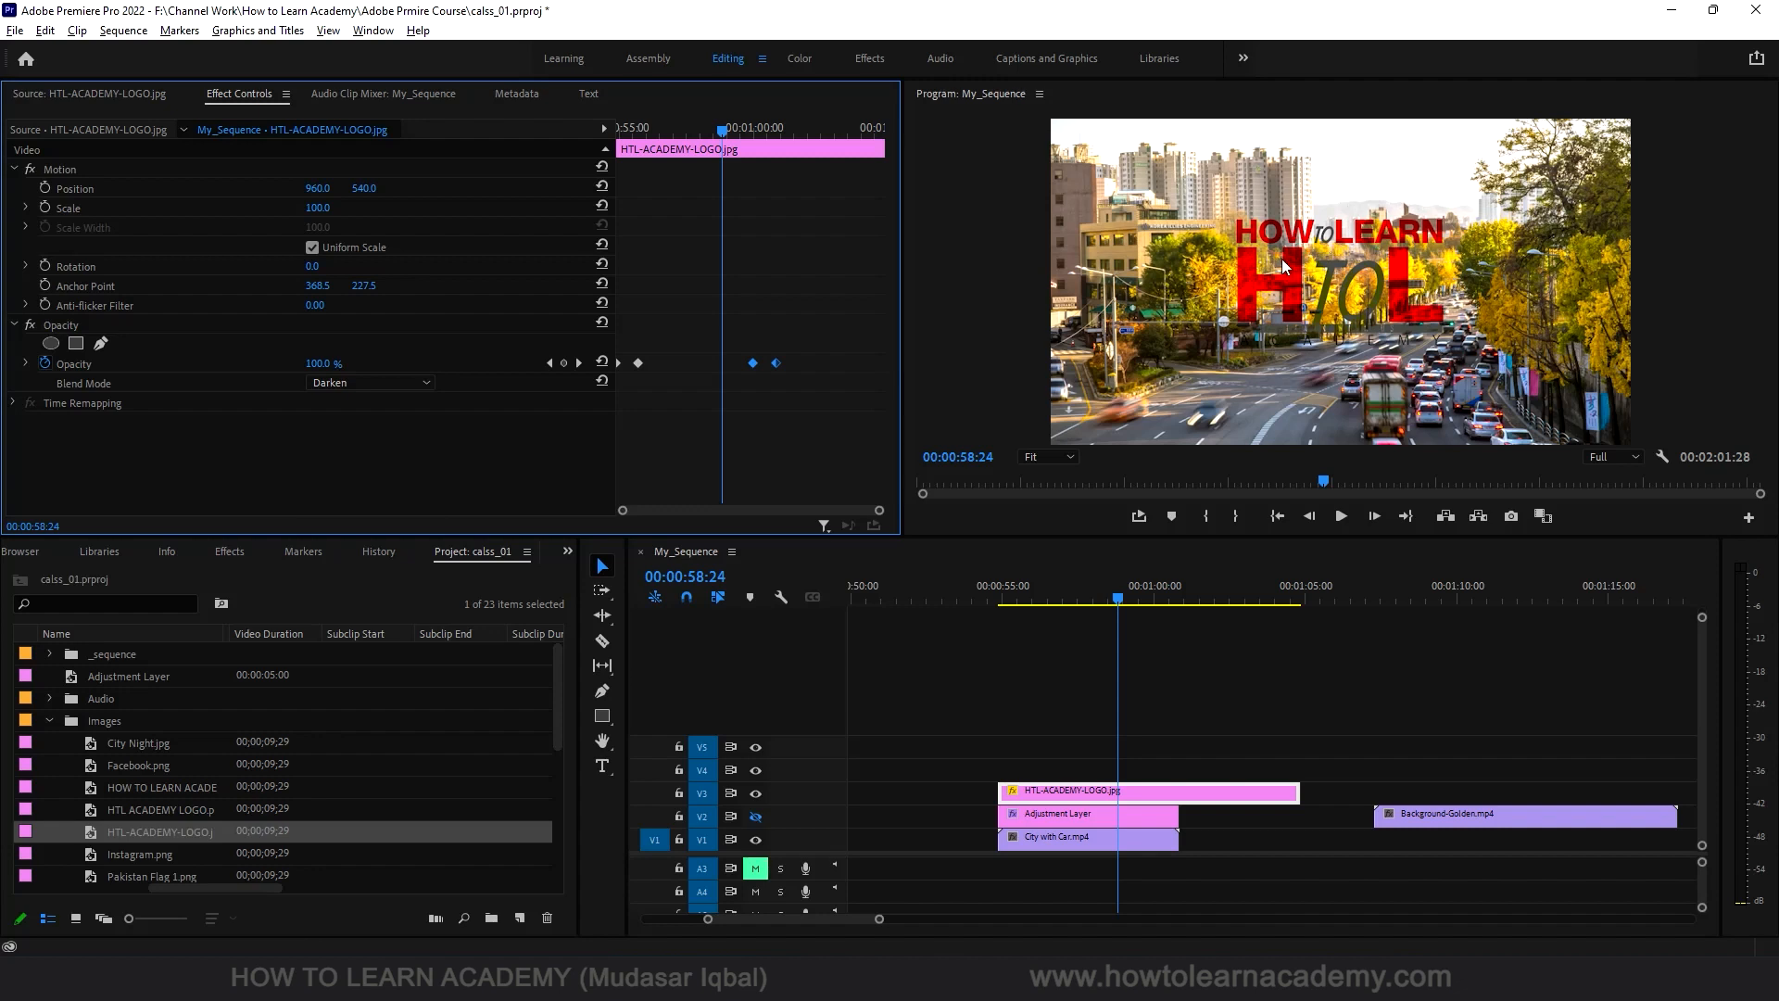
click(357, 376)
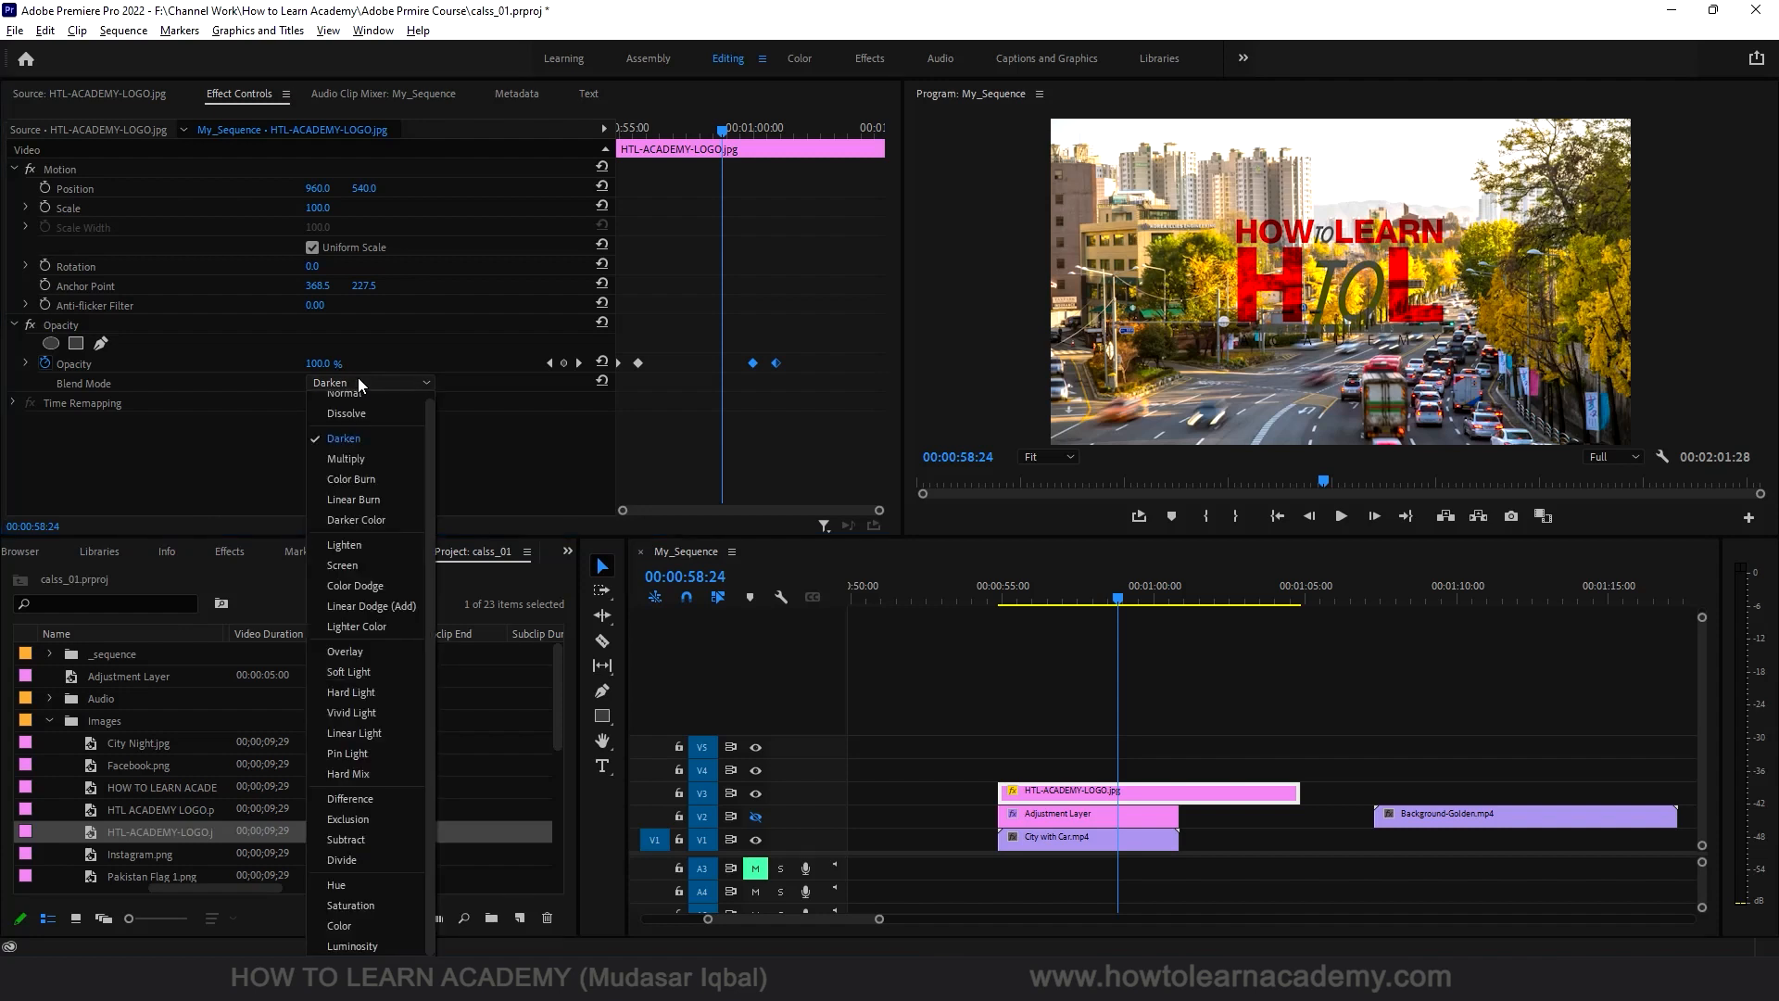
click(363, 458)
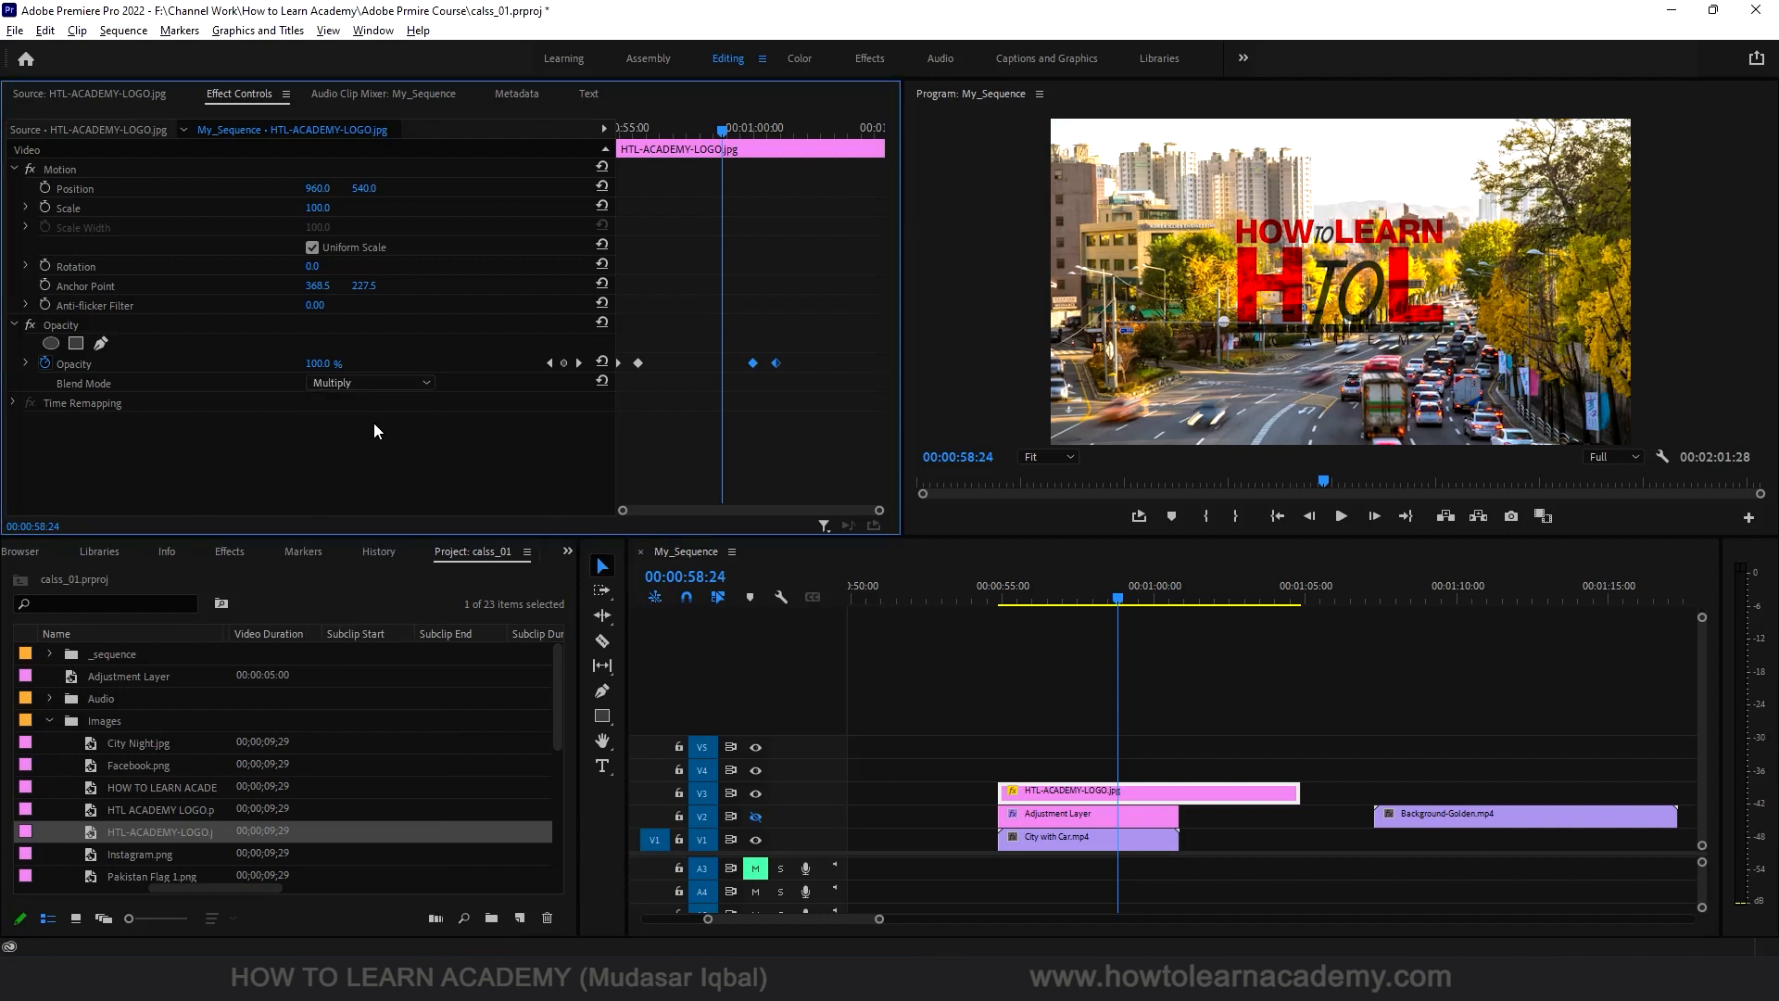
click(354, 382)
click(363, 479)
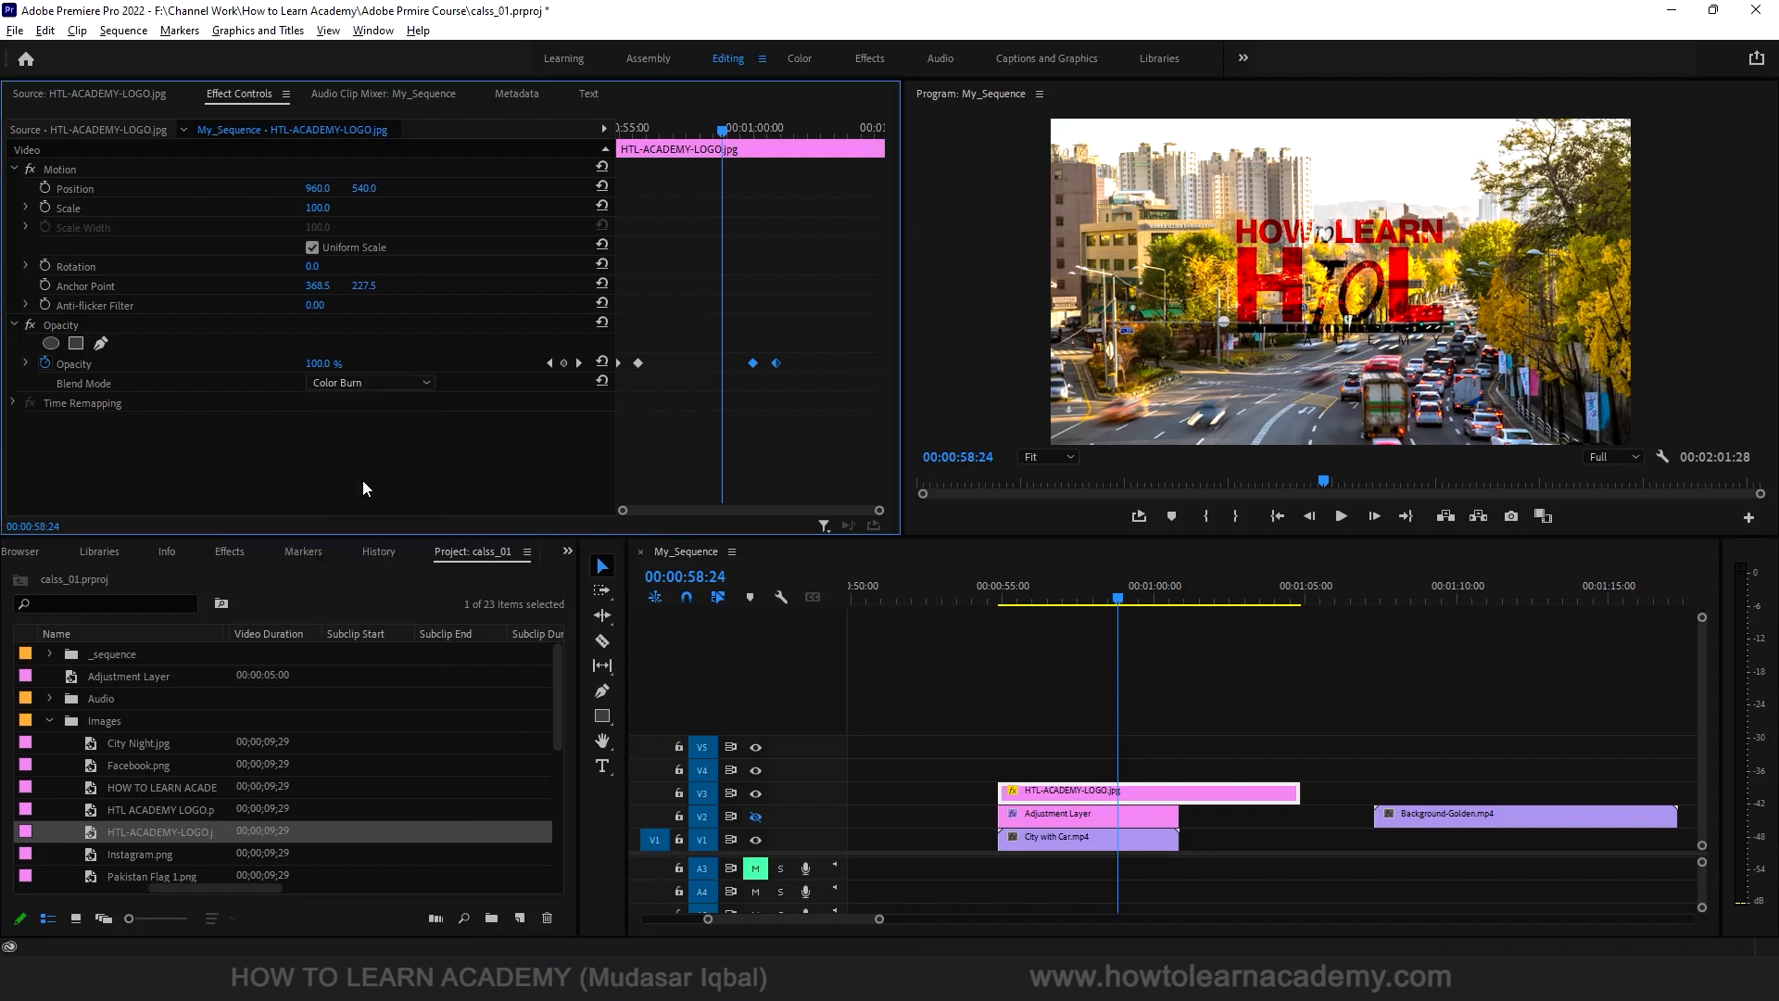
click(371, 384)
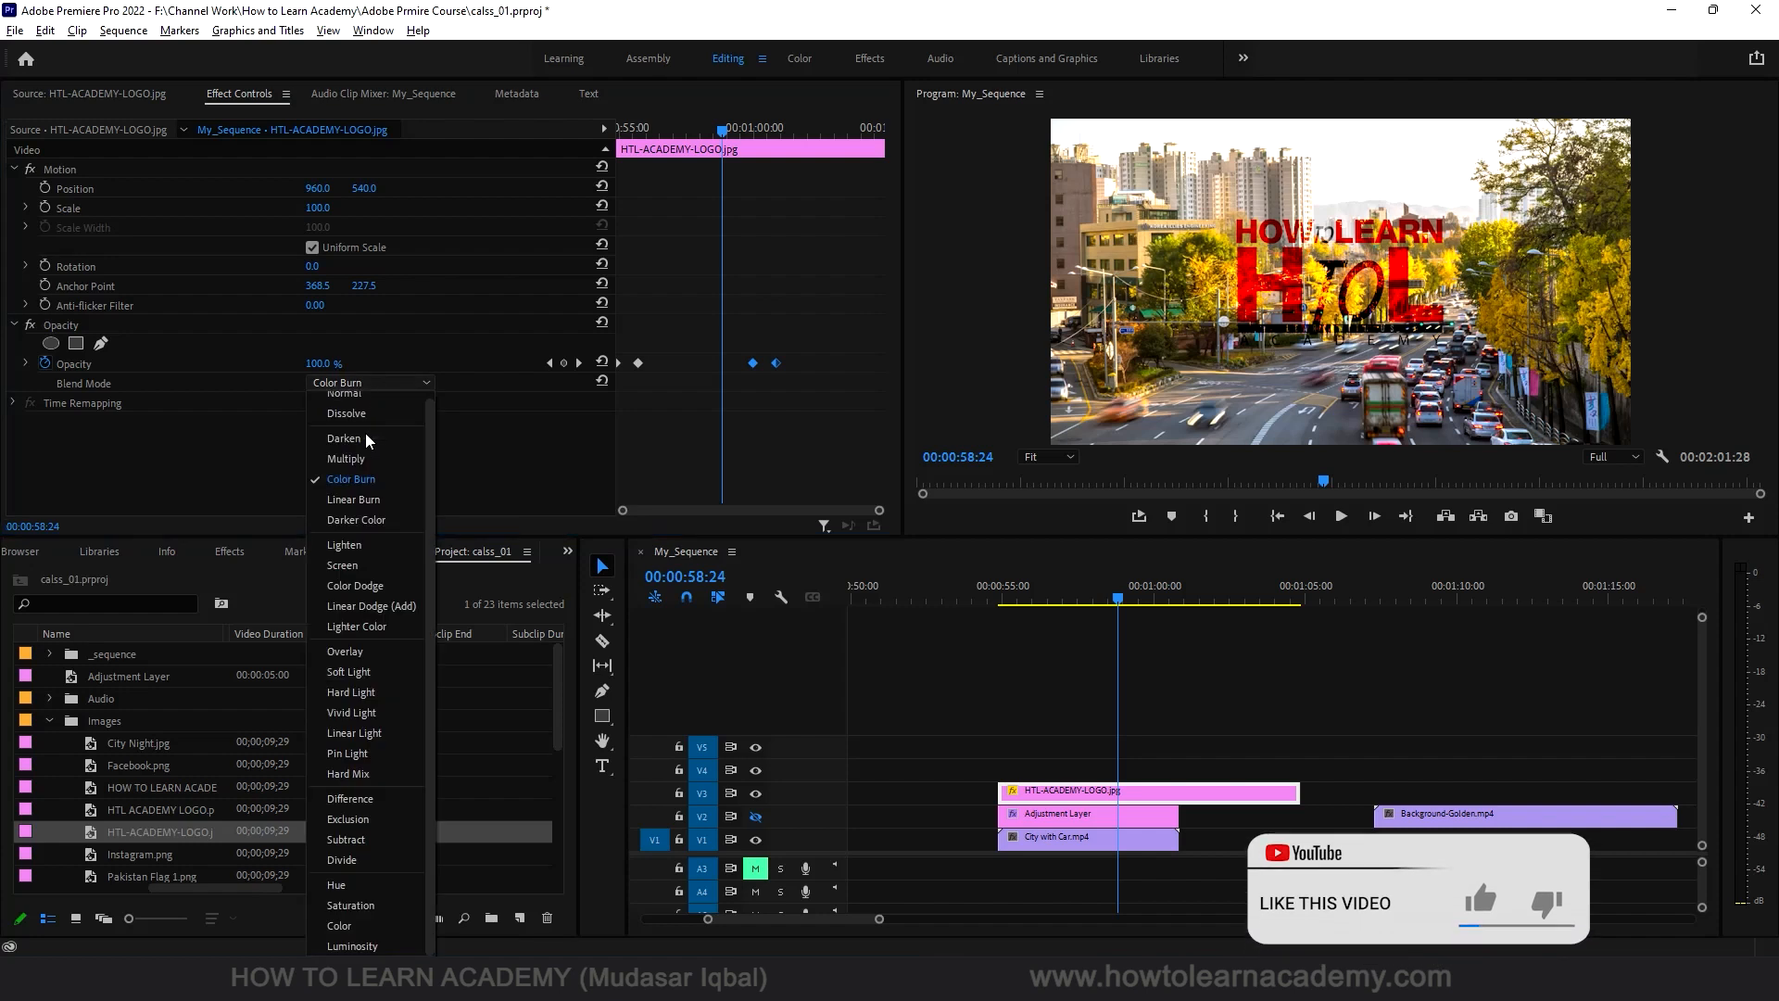
click(370, 515)
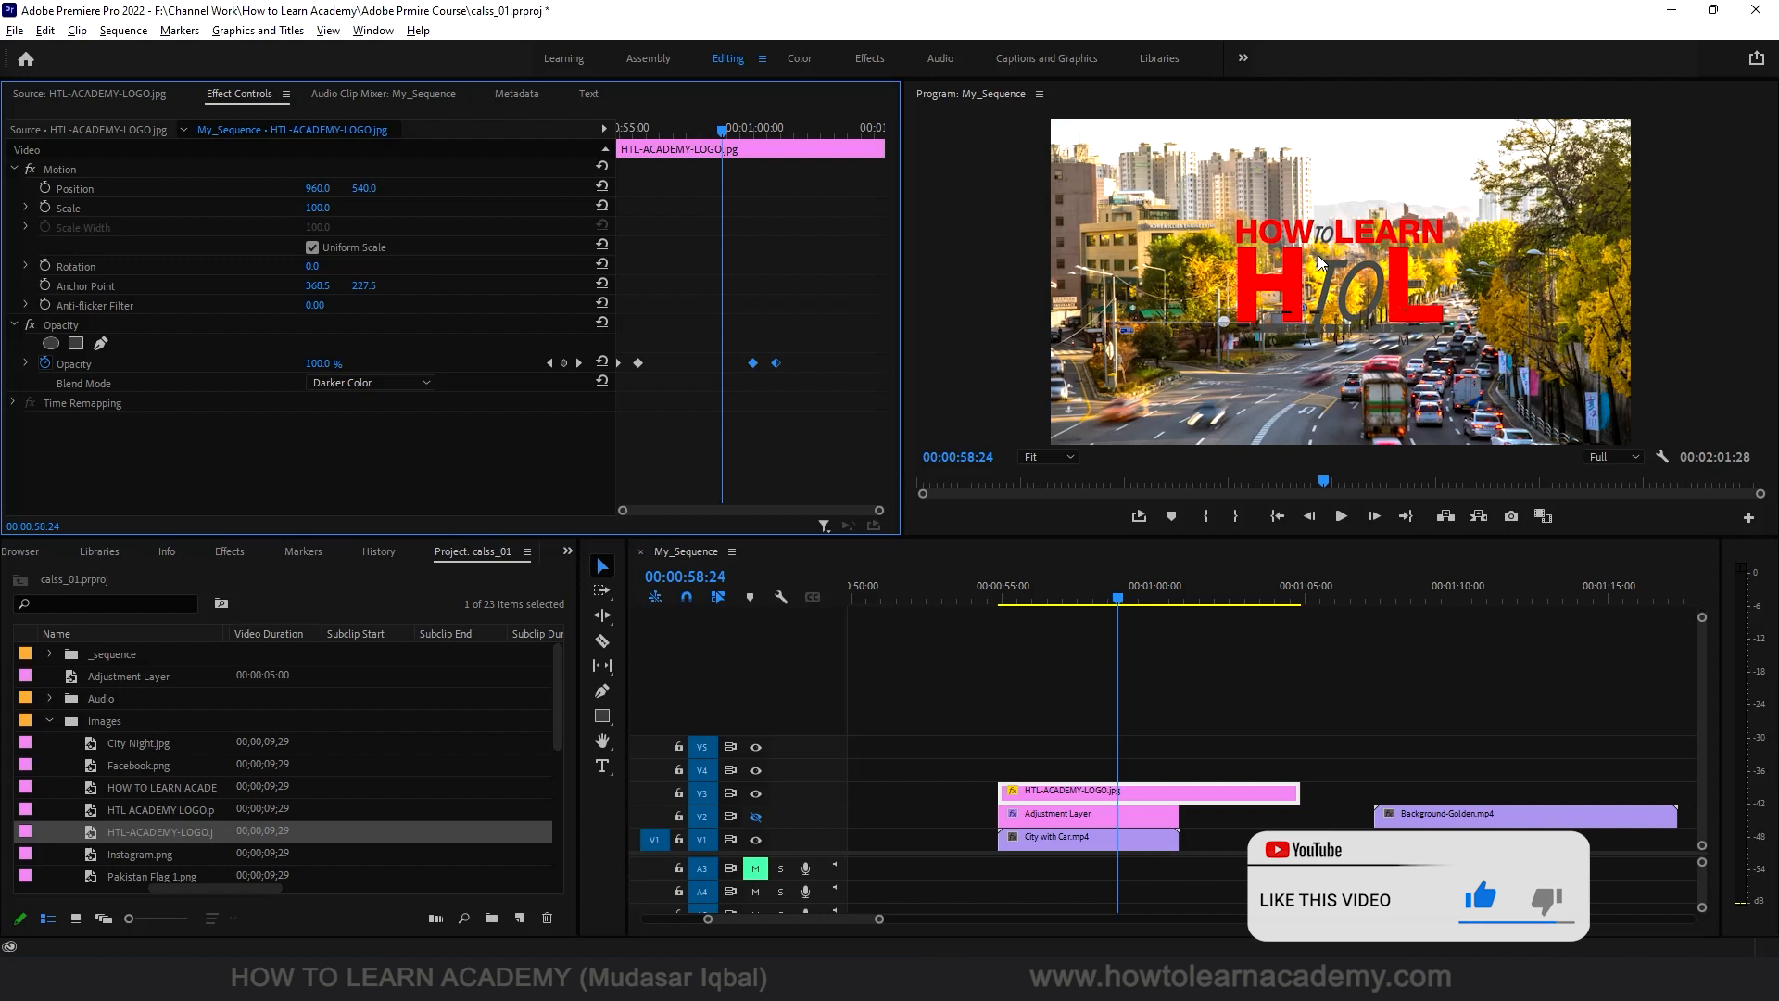
Step: Delete the logo clip from V3 and turn on V2 track output, previewing the adjustment layer over the city footage at 00:00:57:10
click(1069, 630)
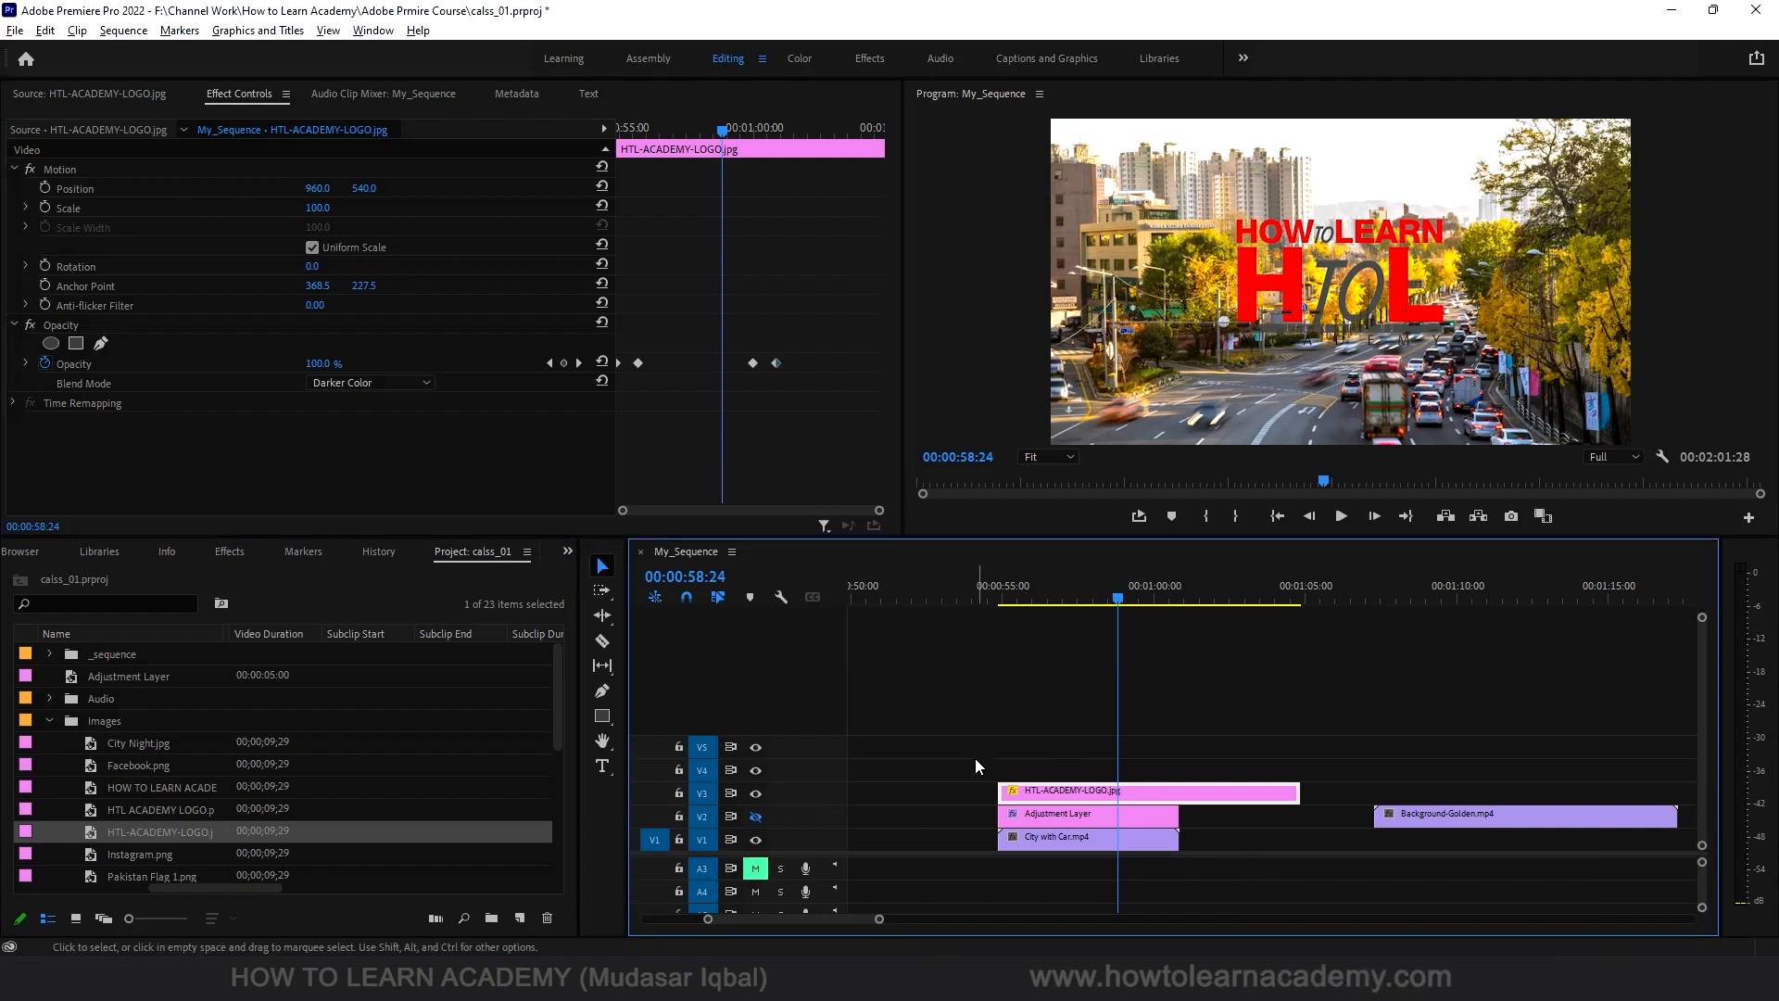
key(Delete)
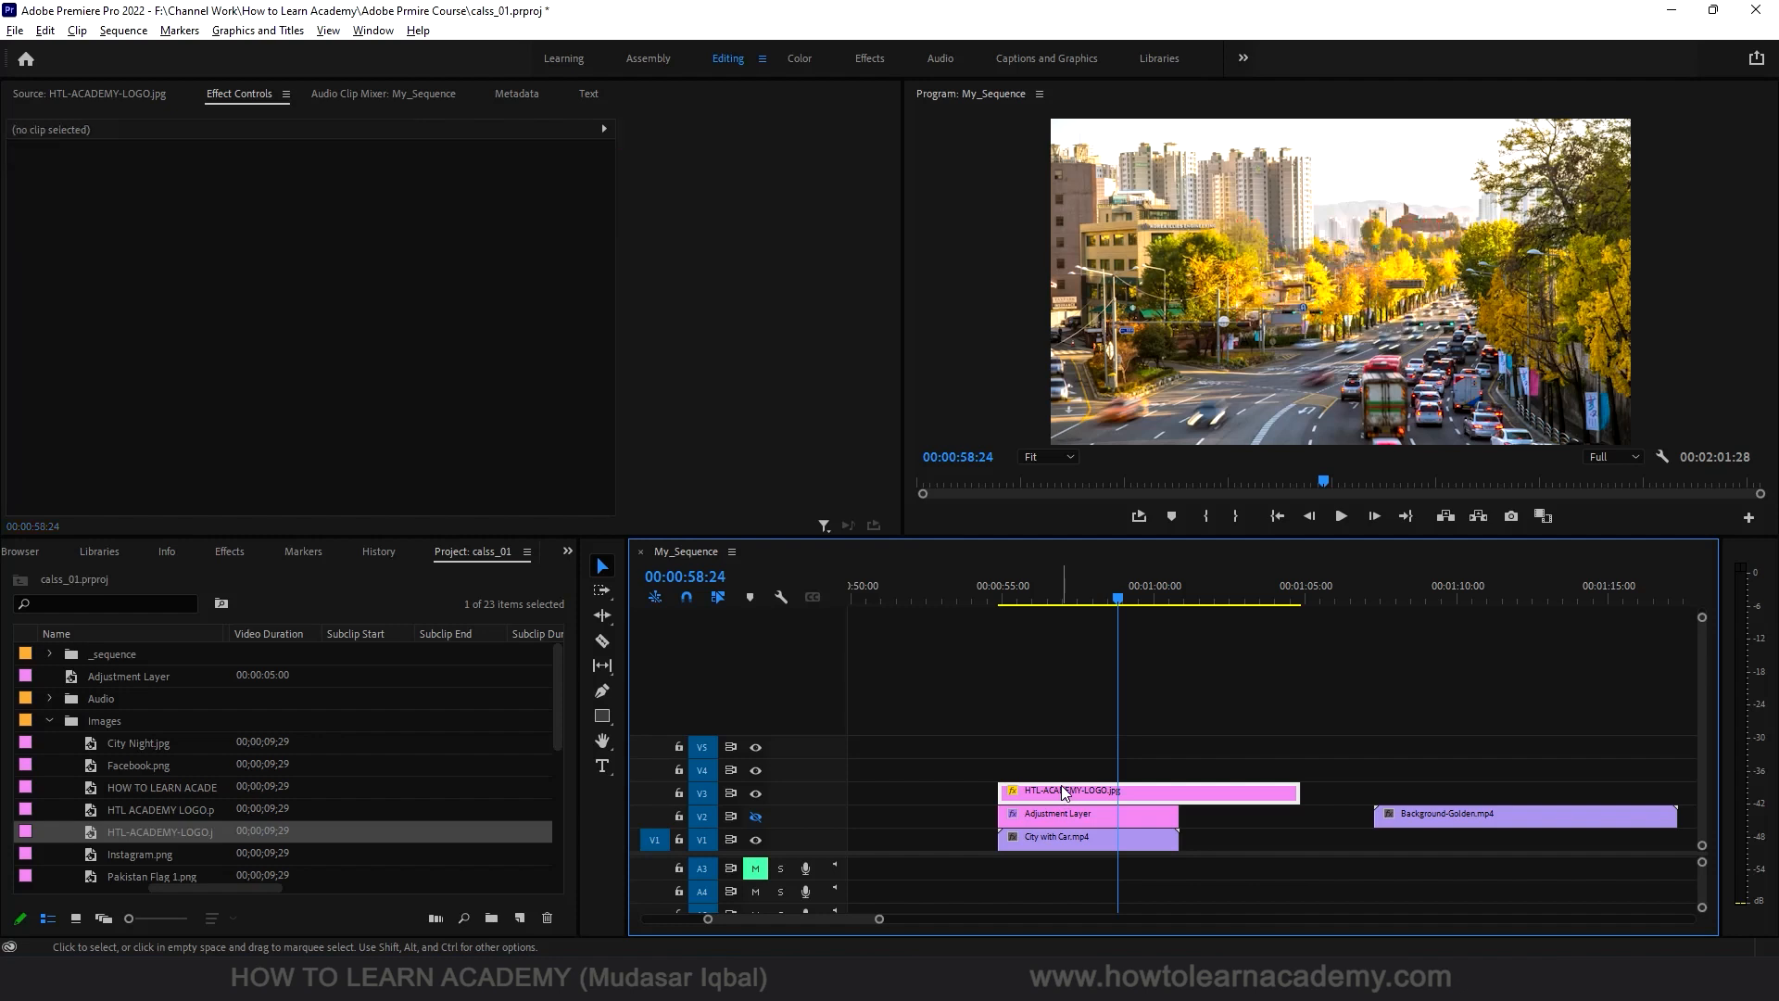
click(1058, 818)
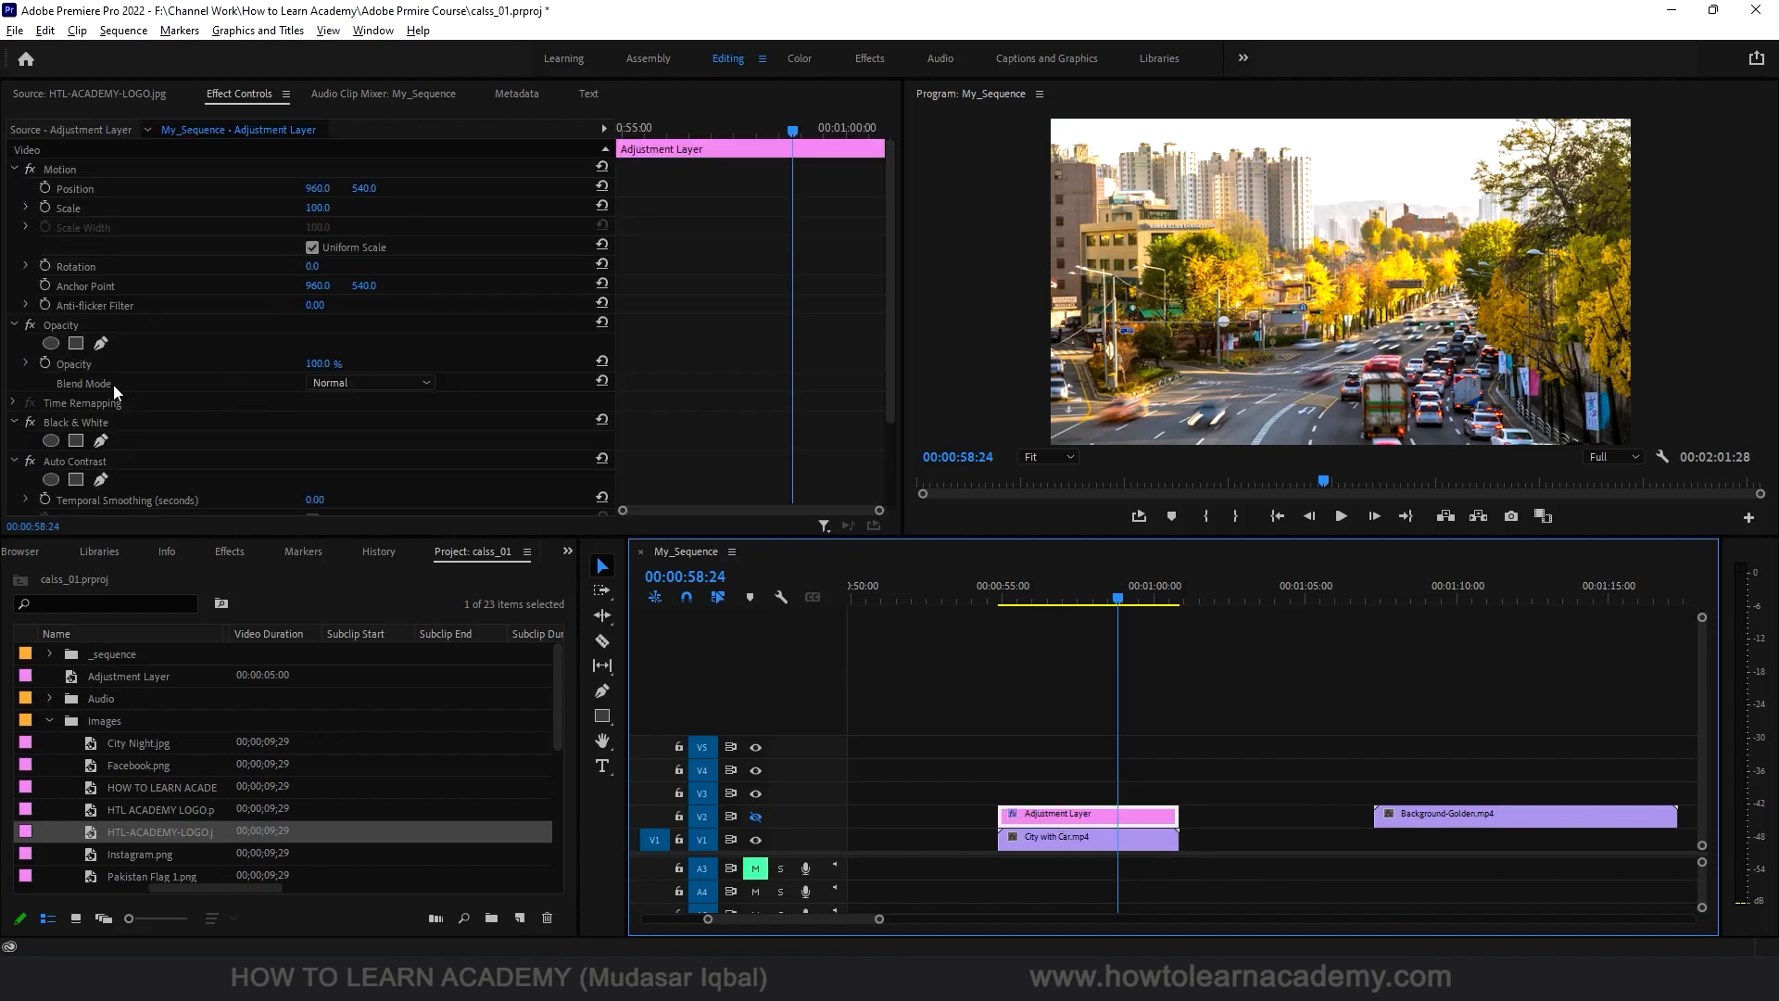
scroll(176, 396, down, 1)
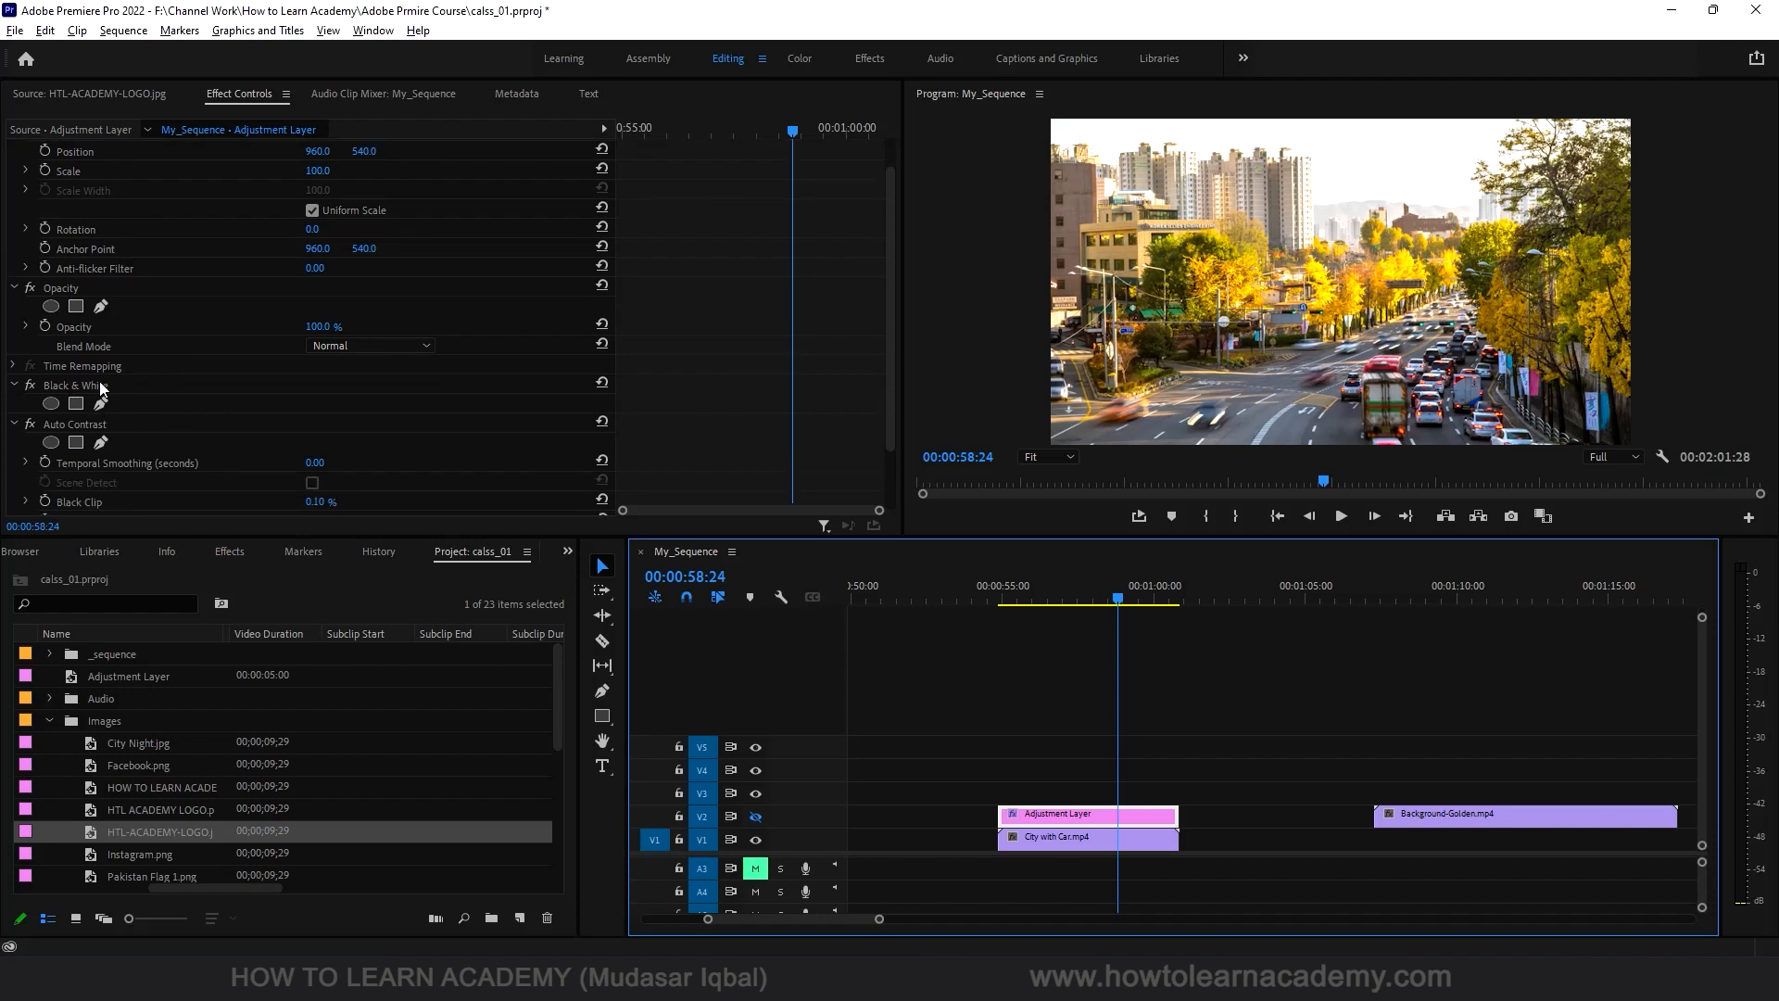
click(757, 816)
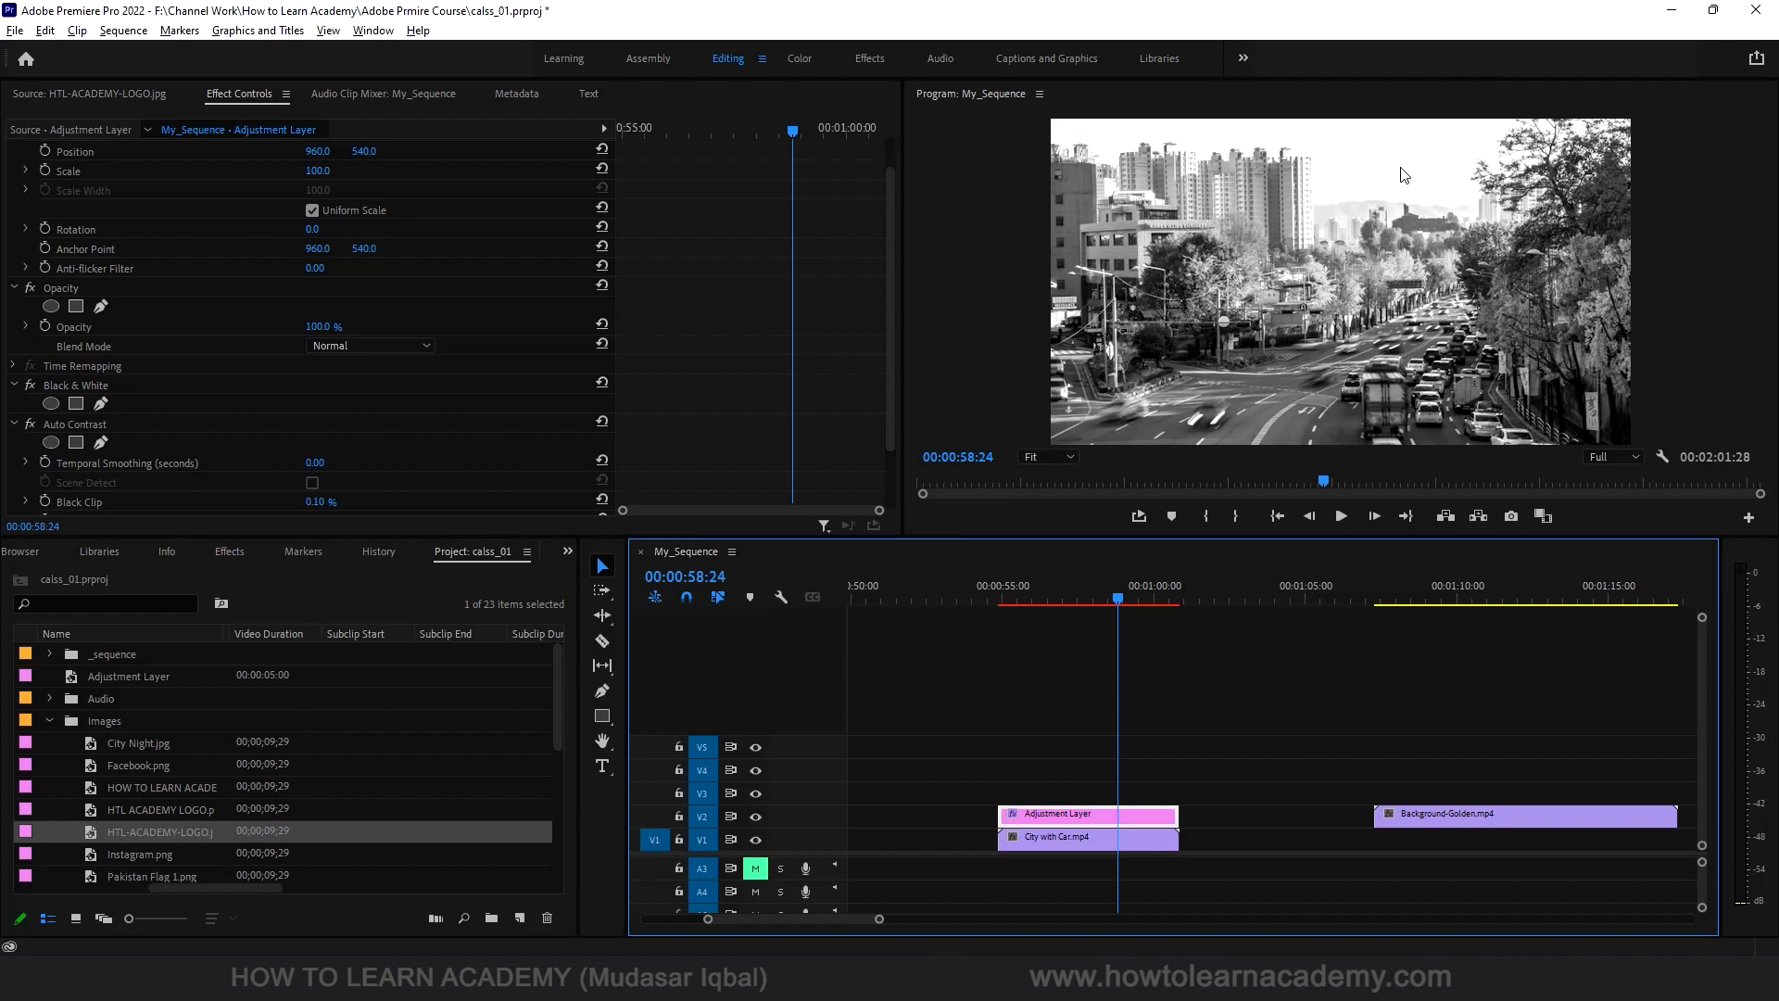
drag(1104, 598, 1075, 601)
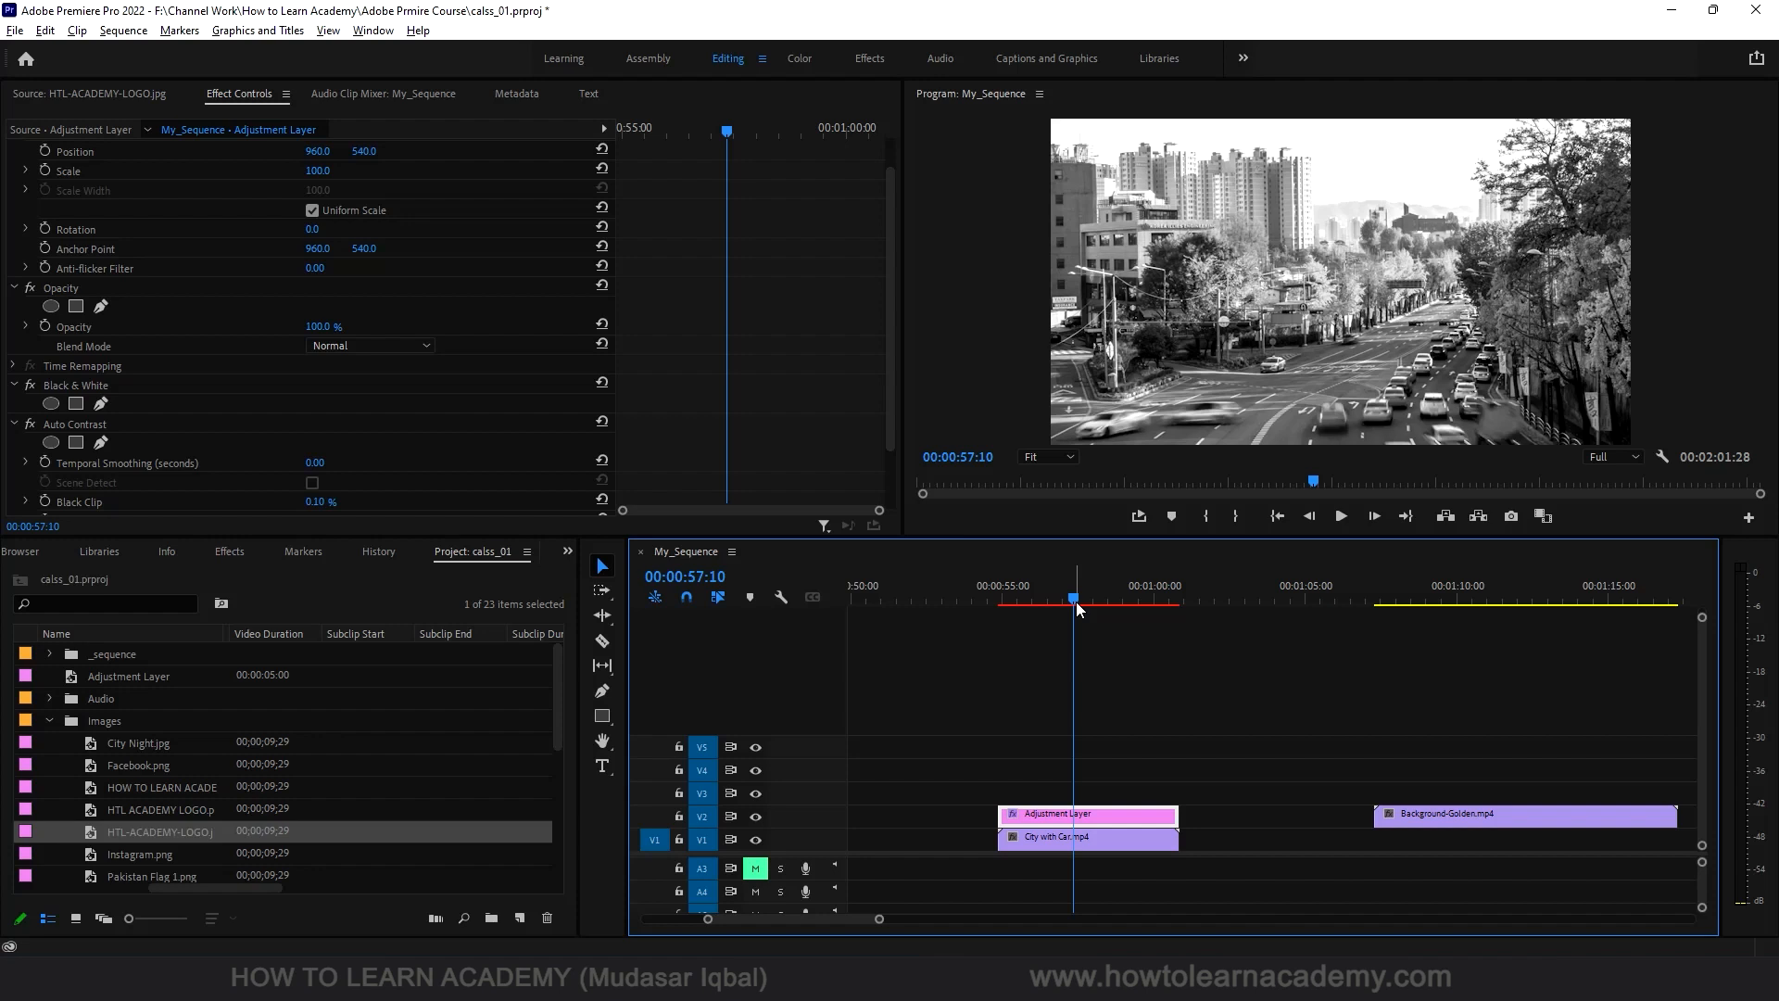
Step: Place Film Grain 3 from the Light Leaks and Film Grains bin on V3, aligned with the adjustment layer's start, and scrub through it
scroll(1076, 602, up, 1)
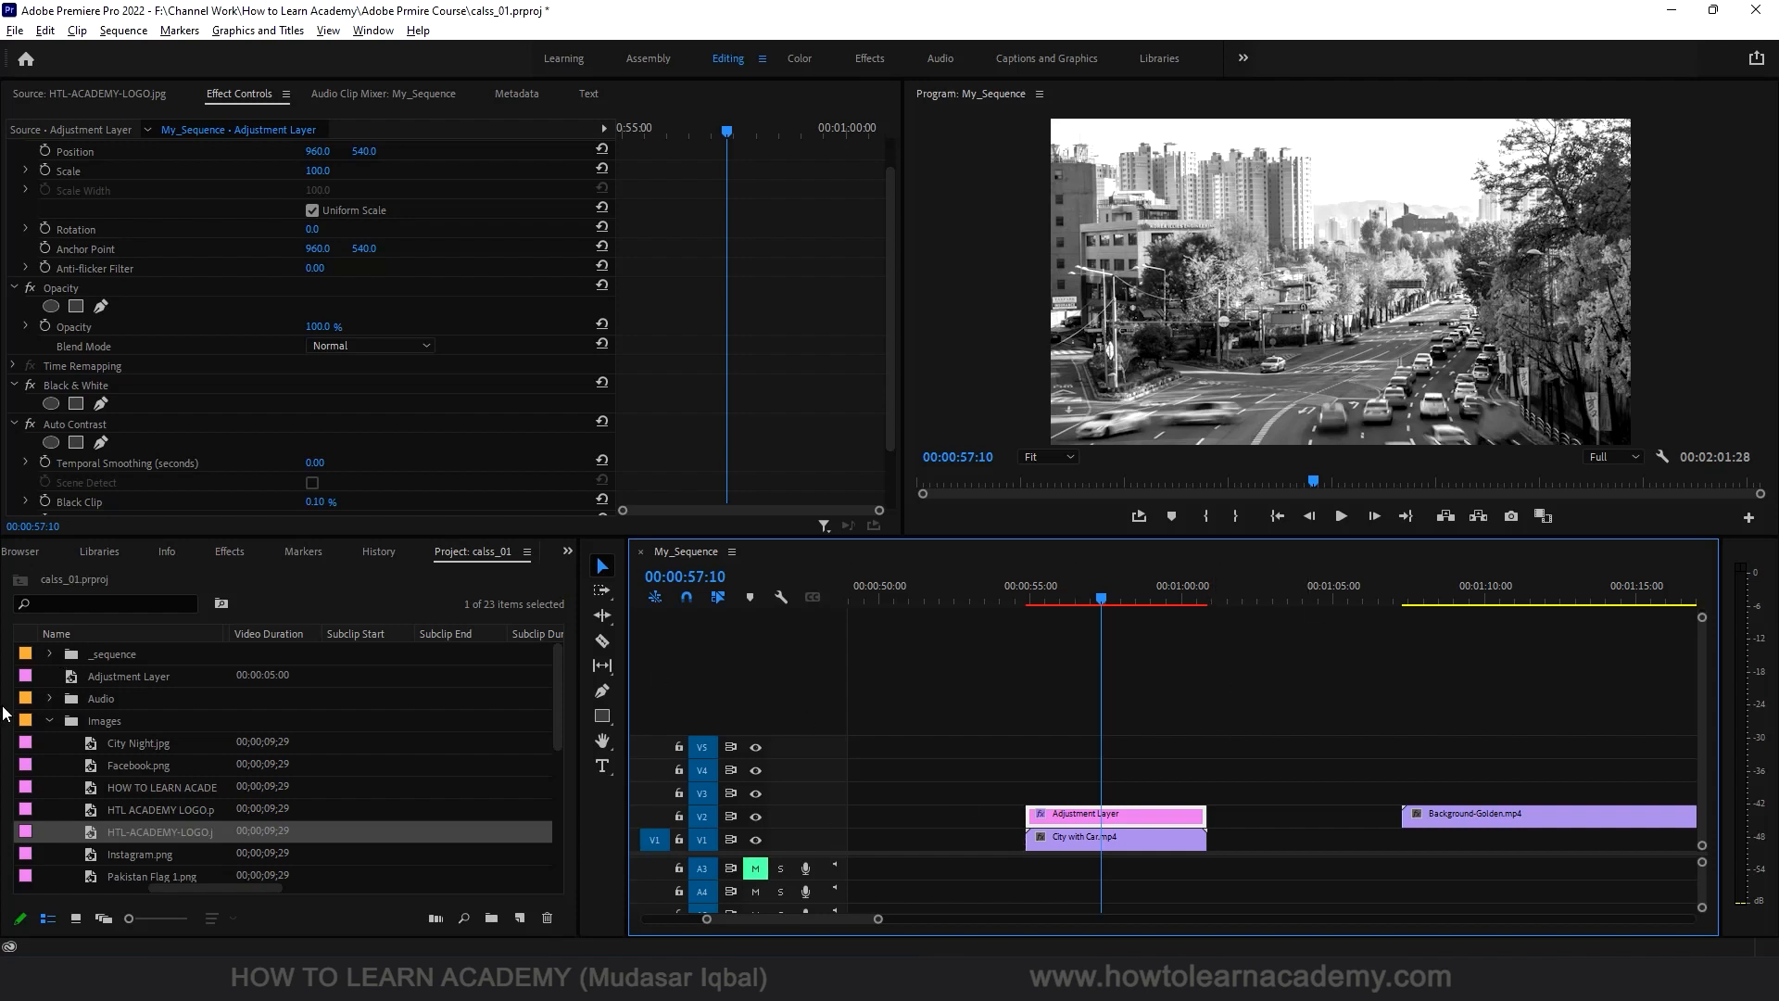
click(49, 721)
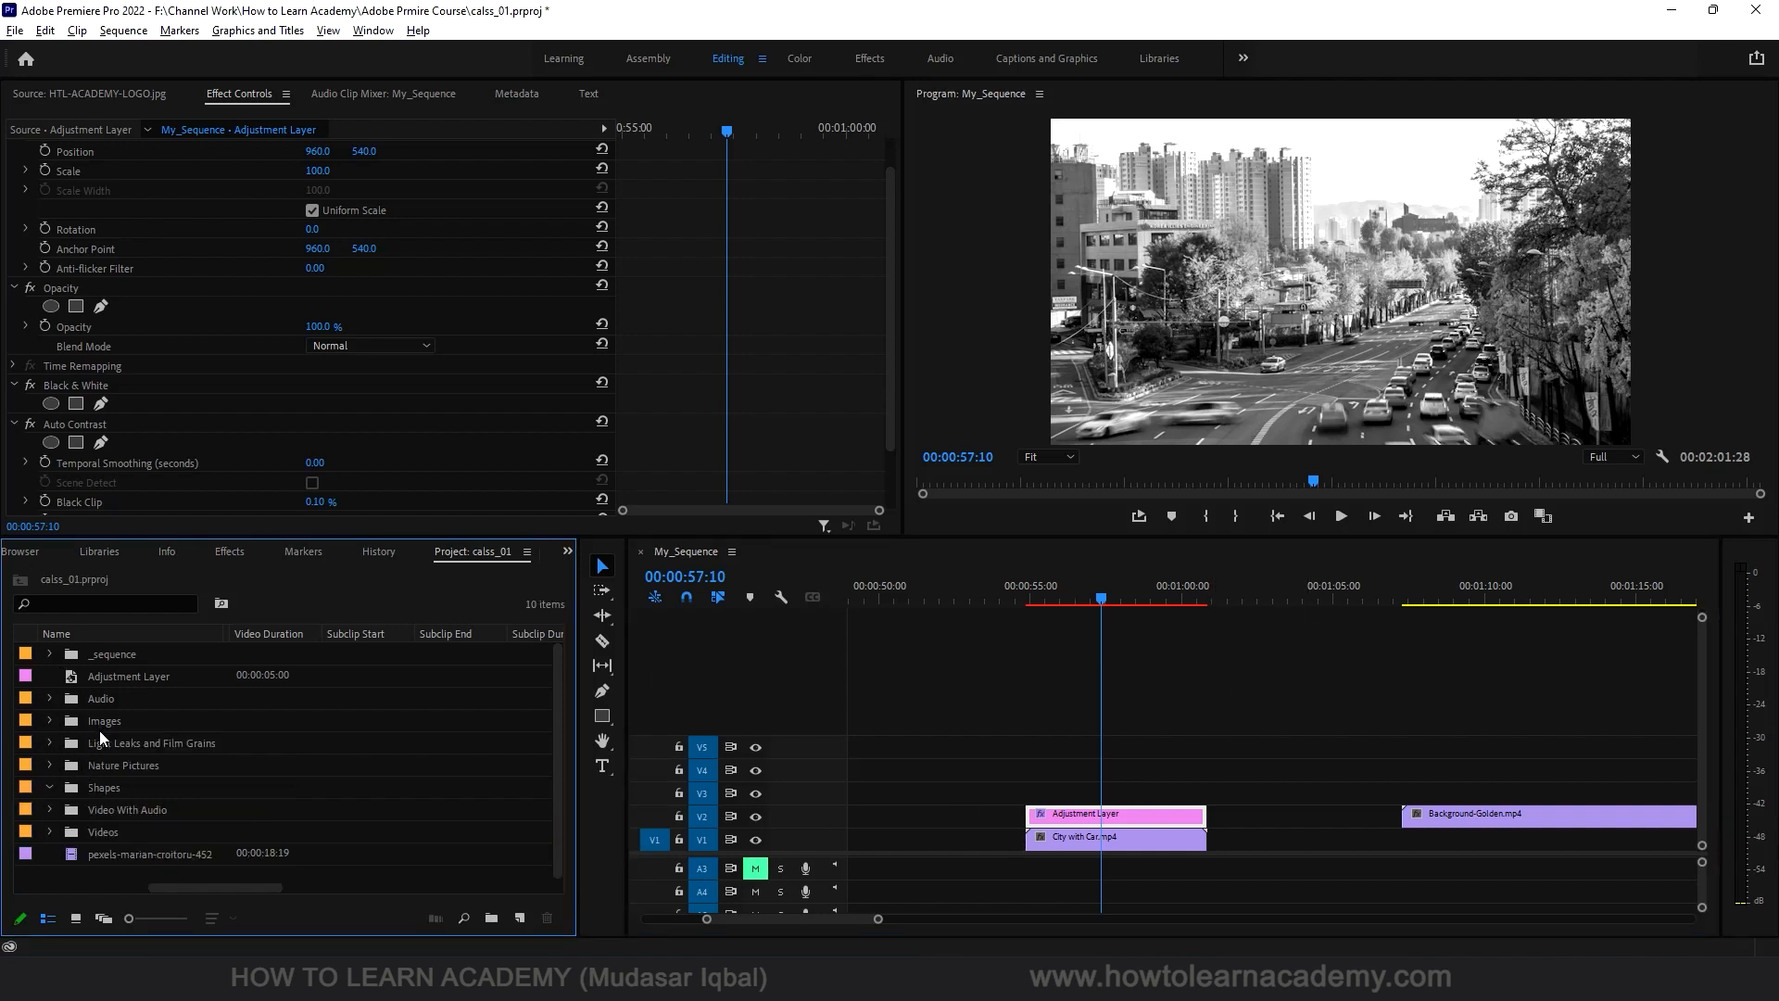
click(113, 772)
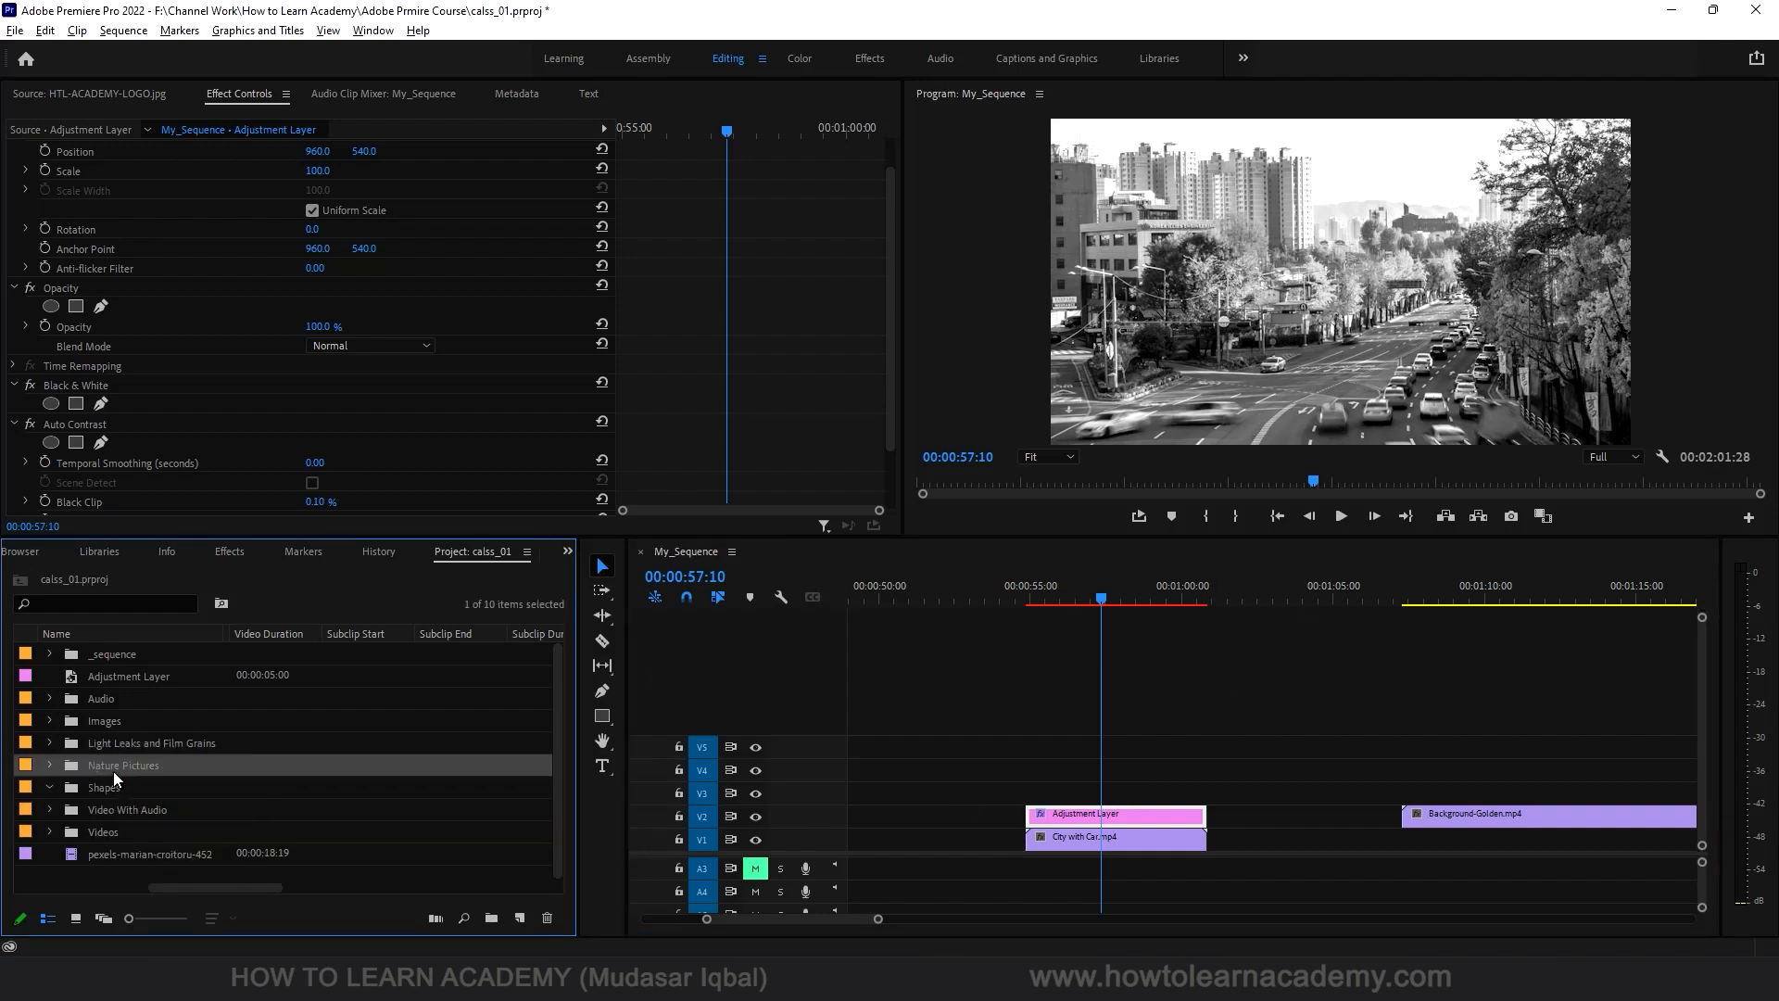
click(137, 739)
click(50, 742)
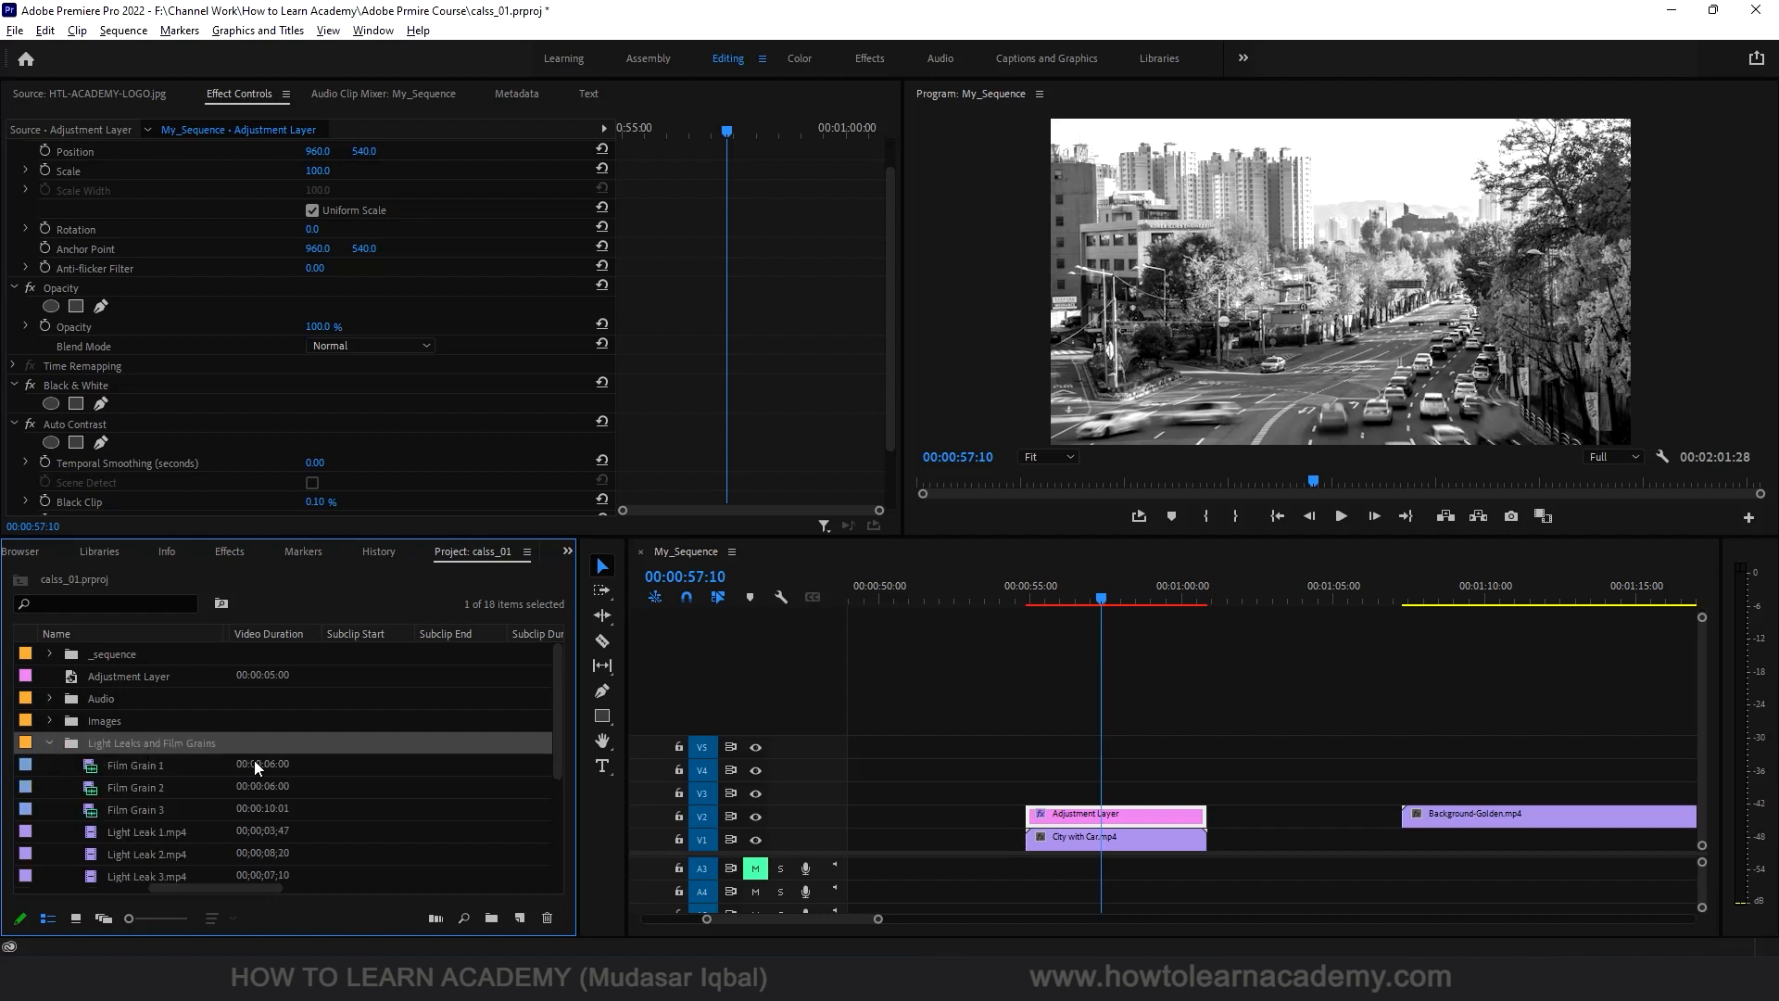
drag(136, 808, 1025, 792)
click(1056, 602)
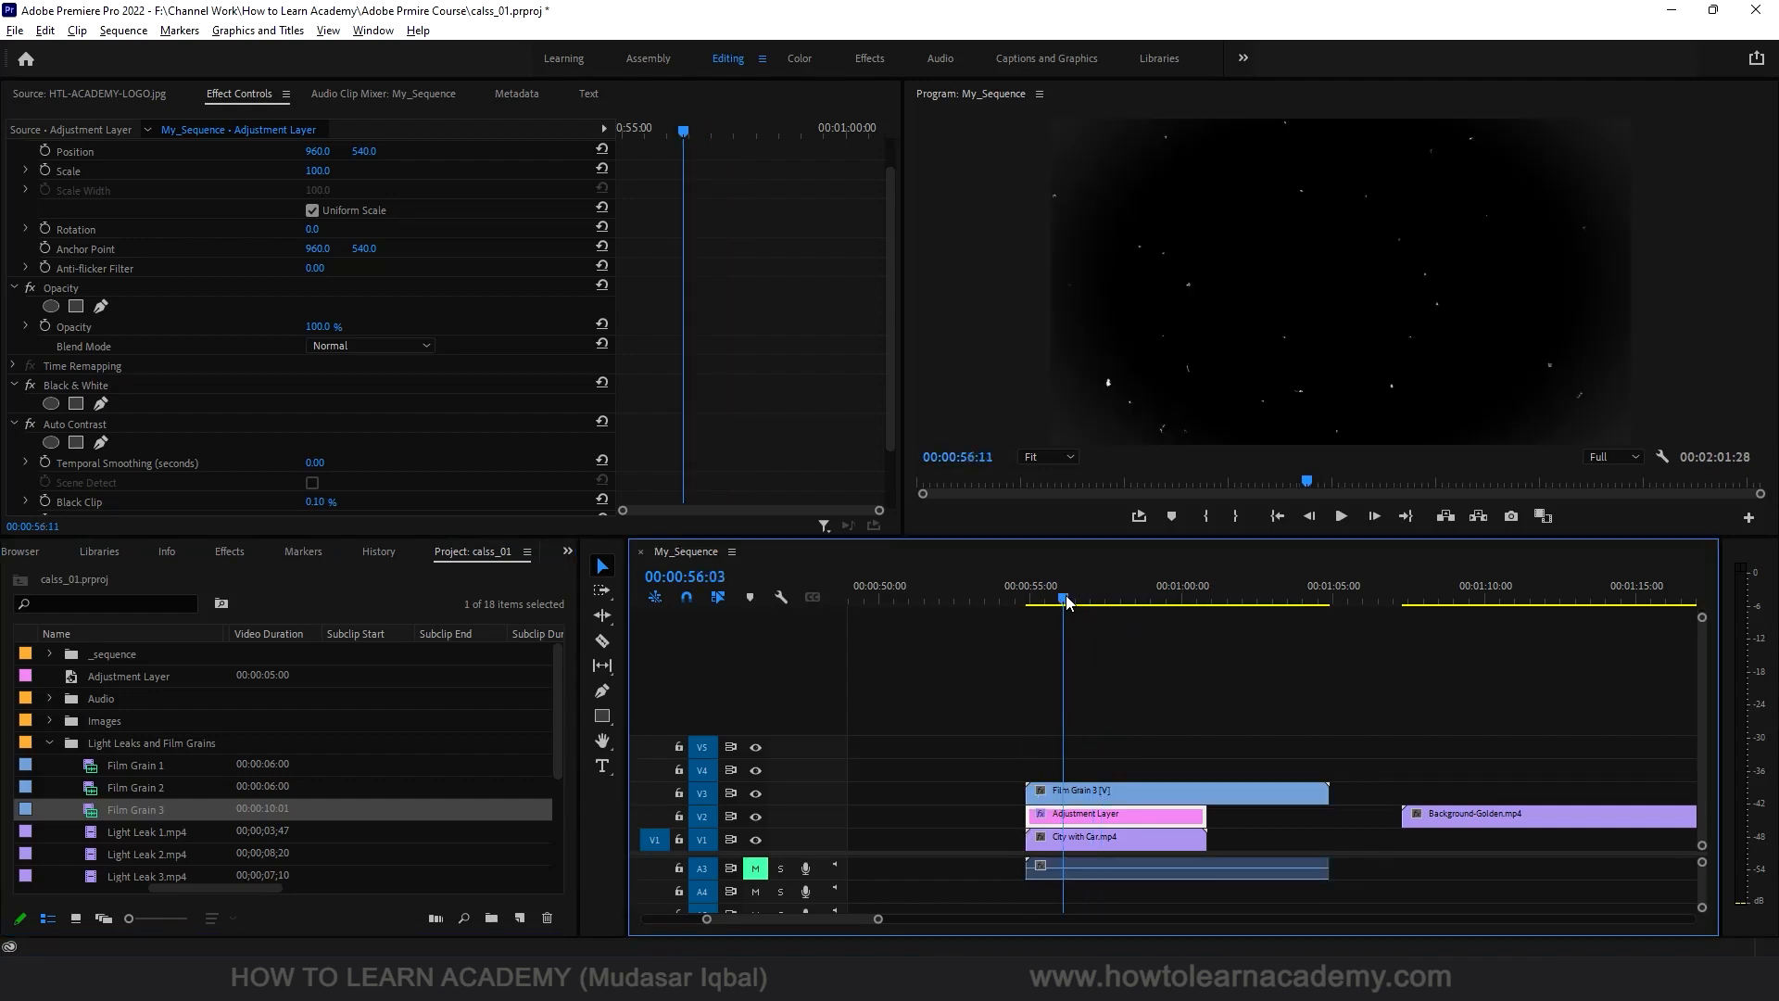
drag(1059, 604, 1164, 613)
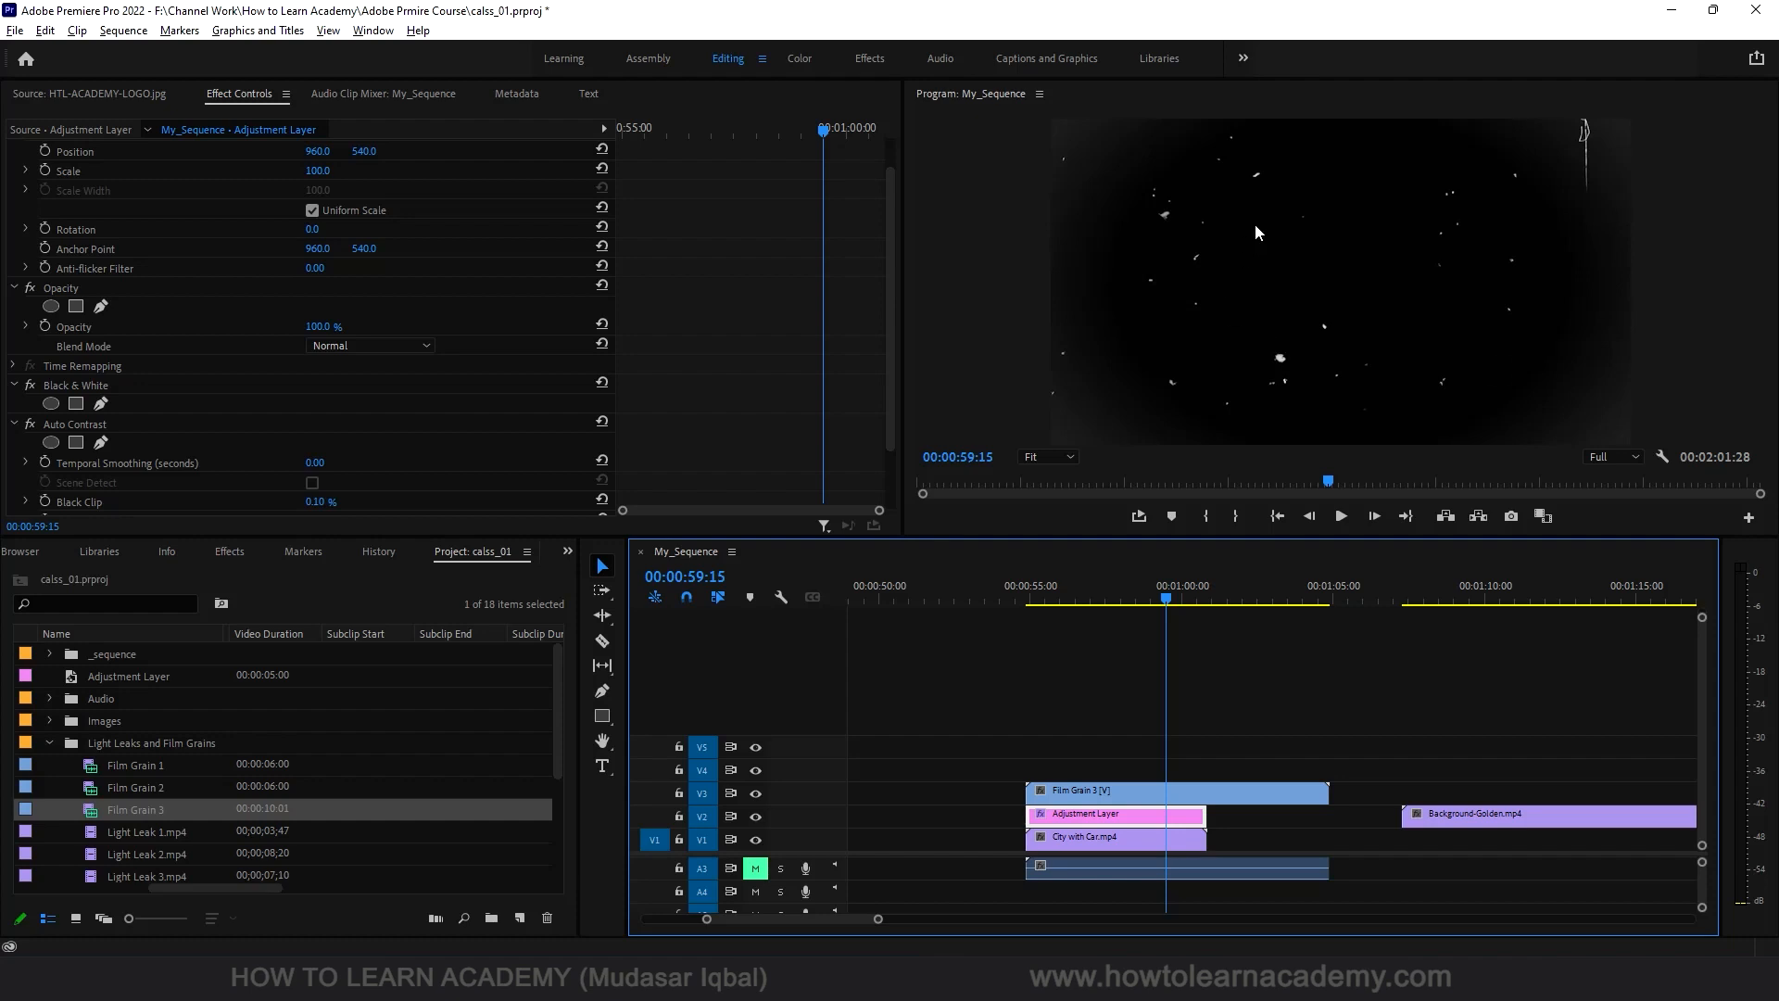
Step: Set the Film Grain 3 clip's blend mode to Lighten and play it back from 00:00:56:10
click(1067, 790)
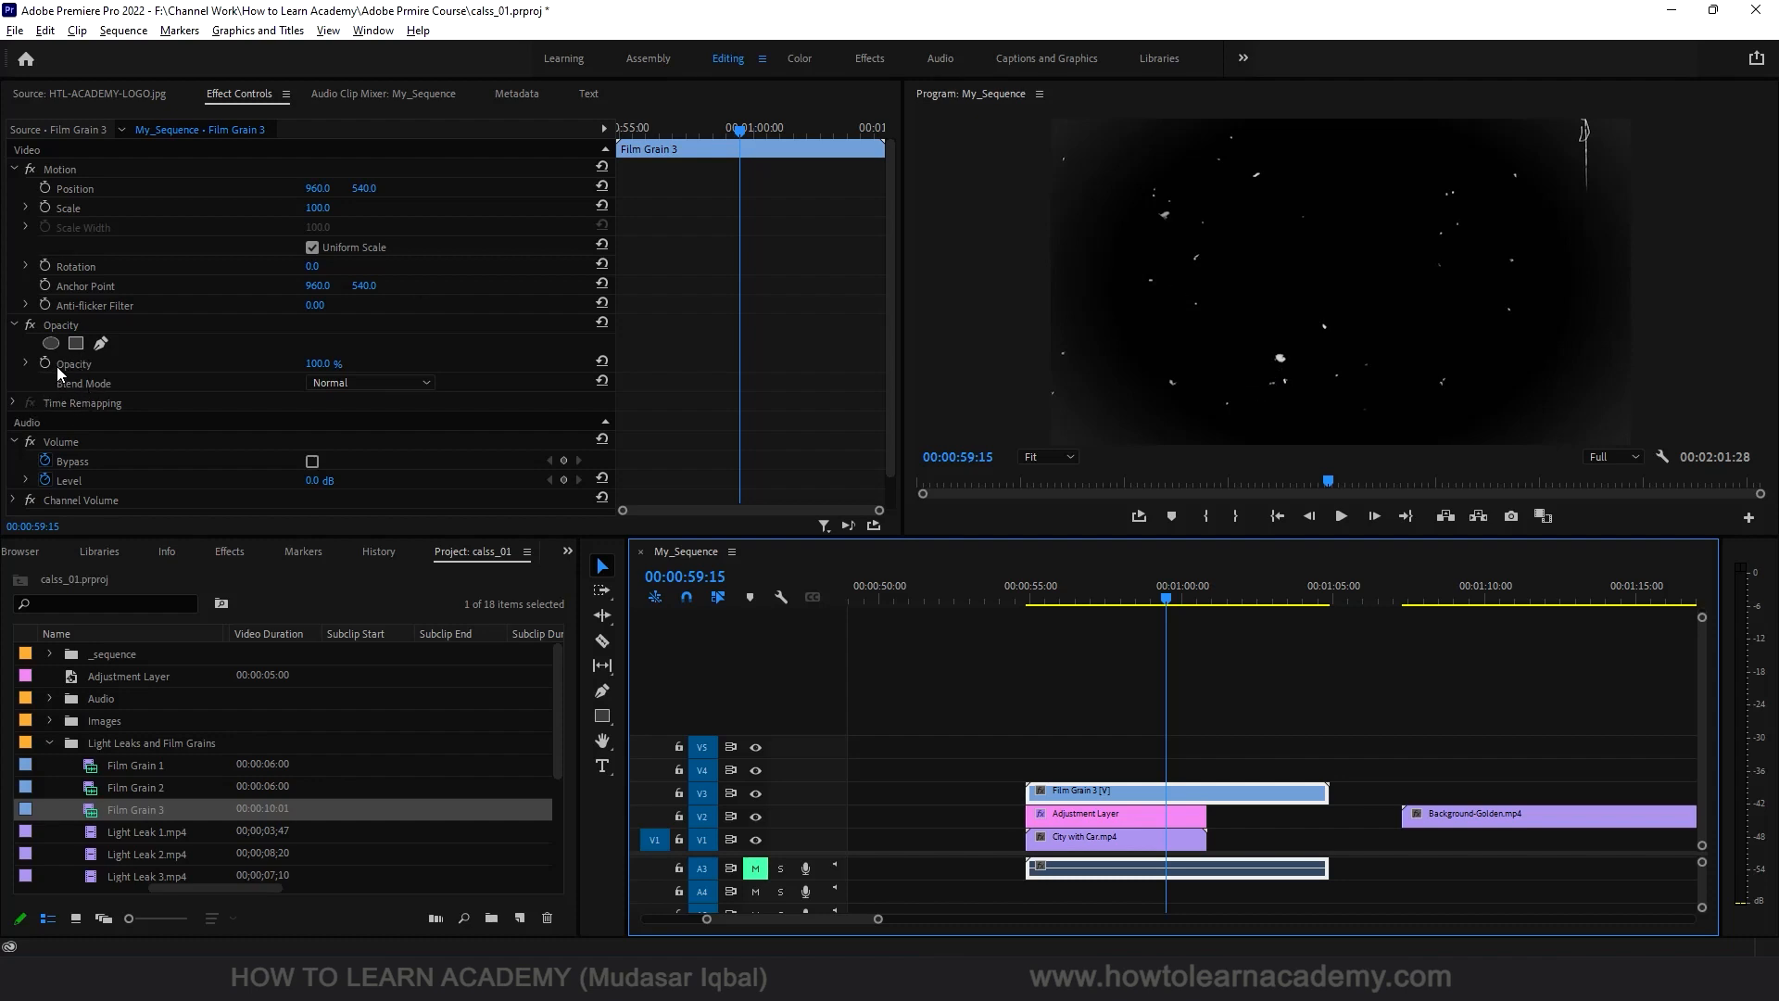
click(371, 382)
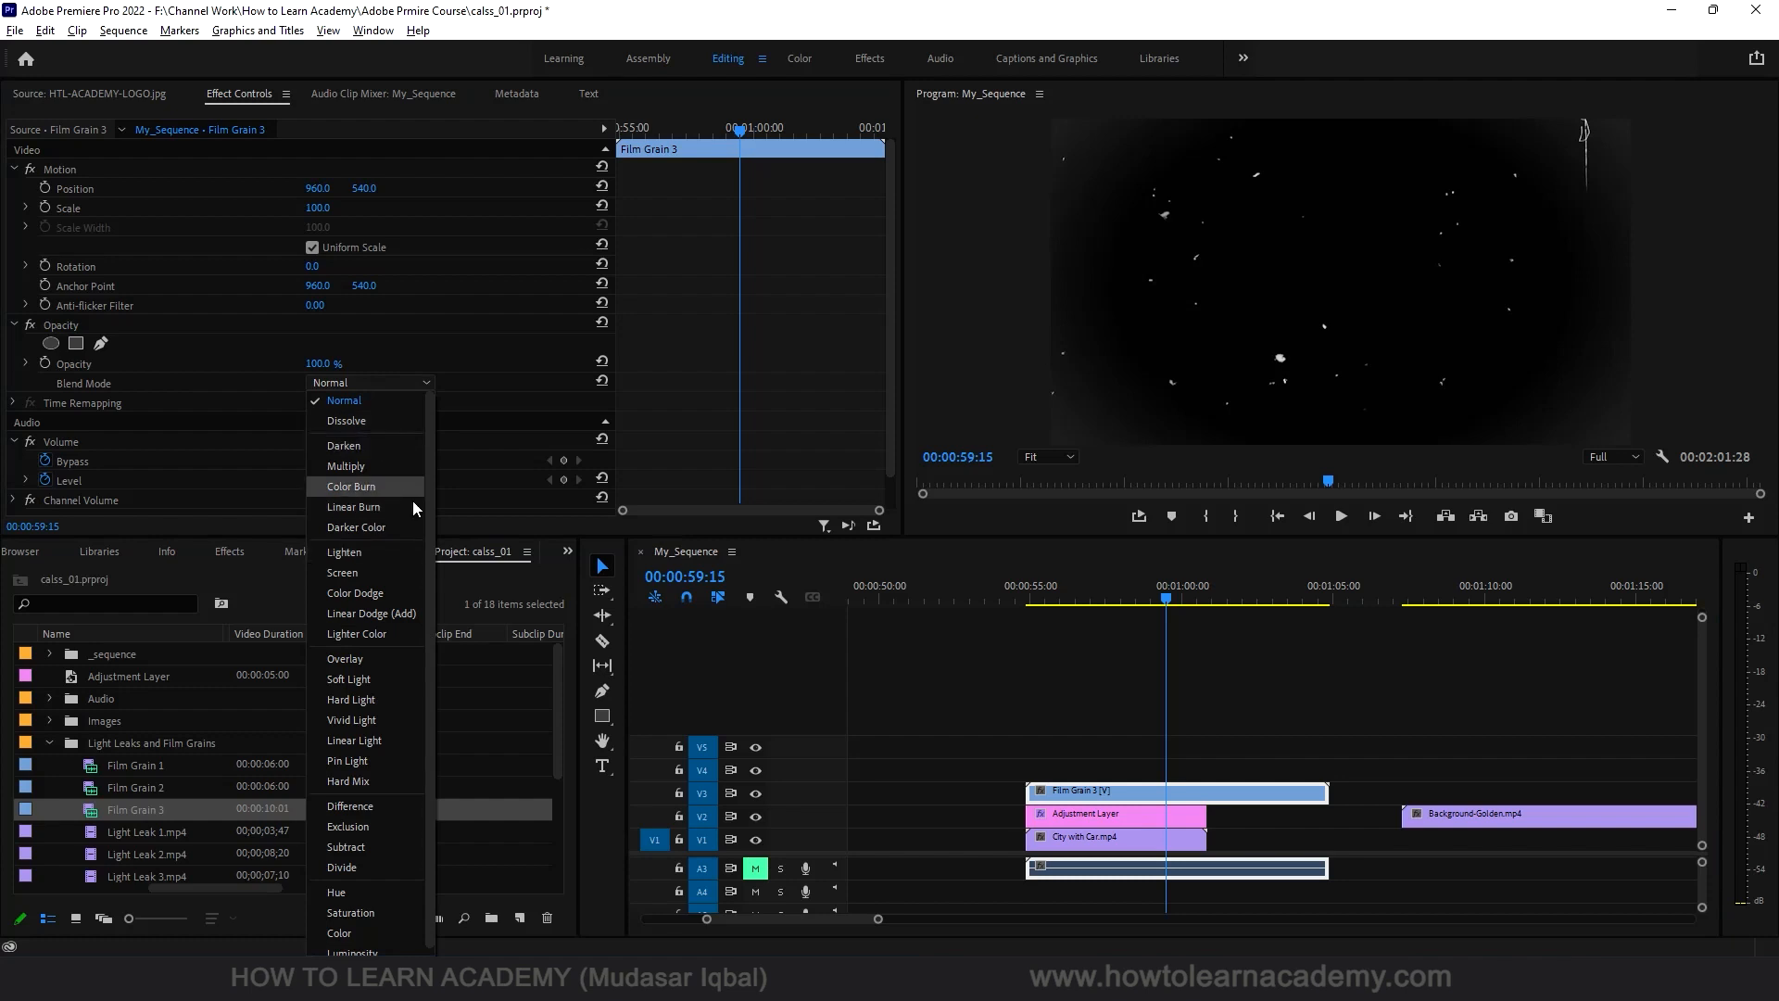
click(348, 553)
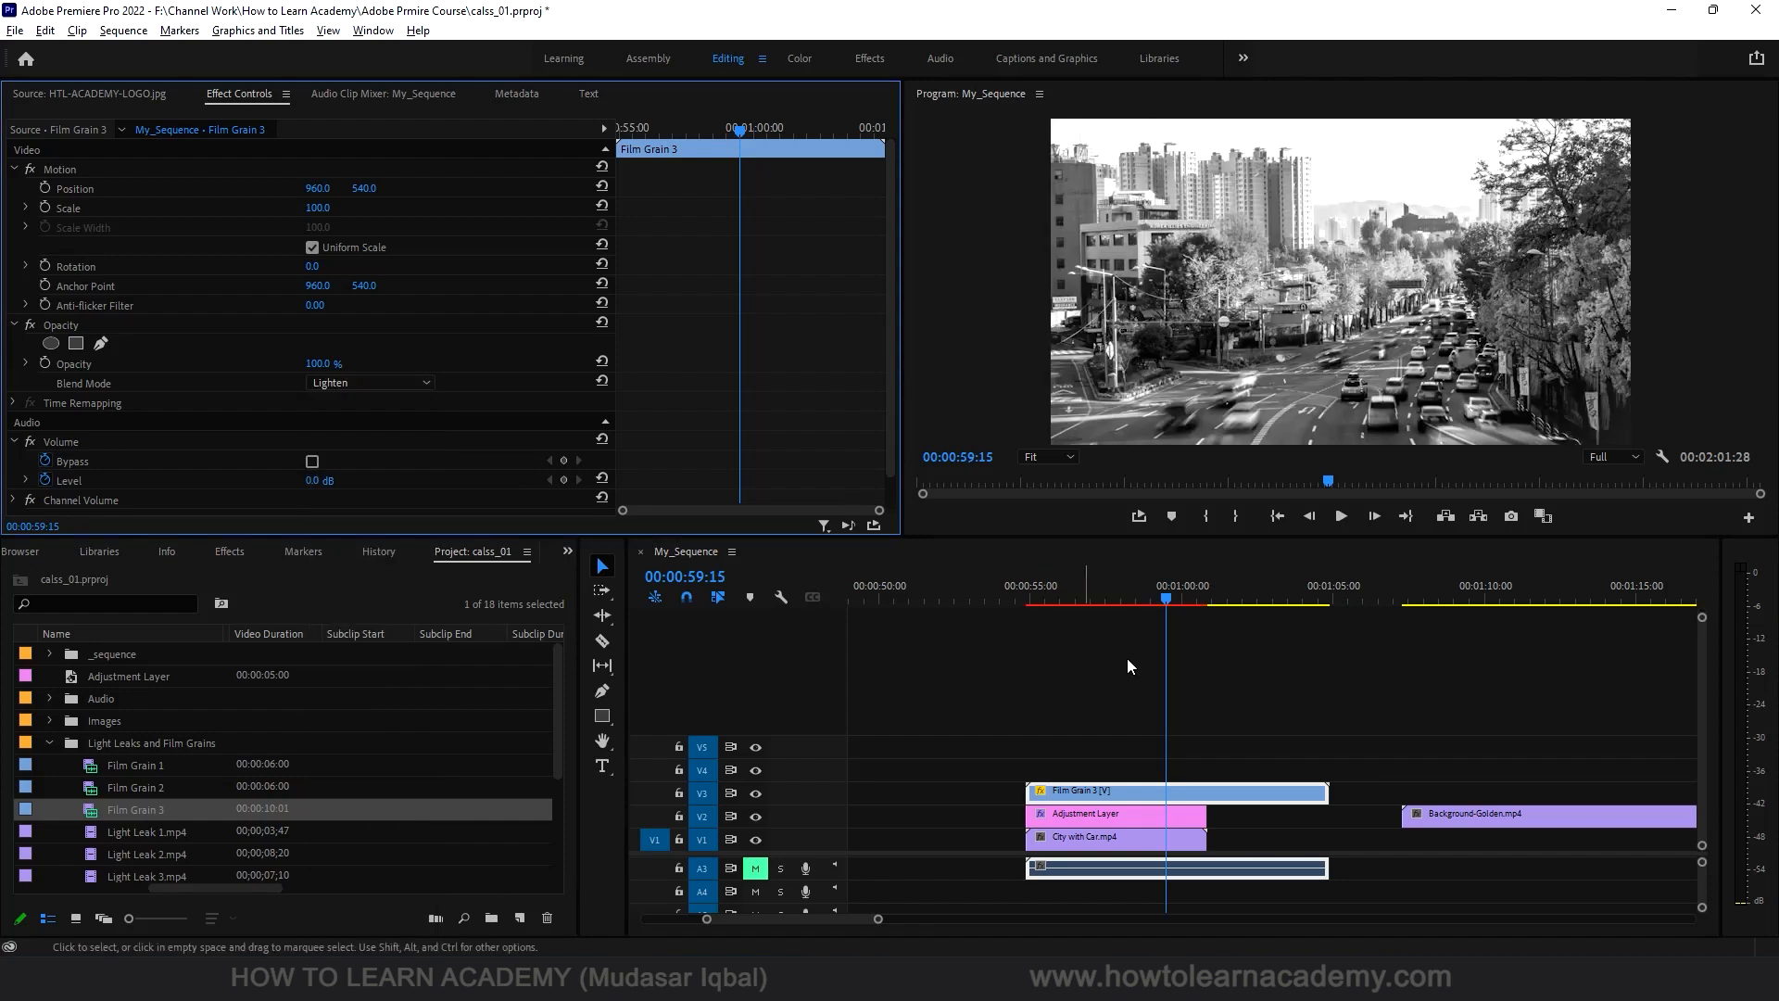
drag(1166, 608, 1069, 609)
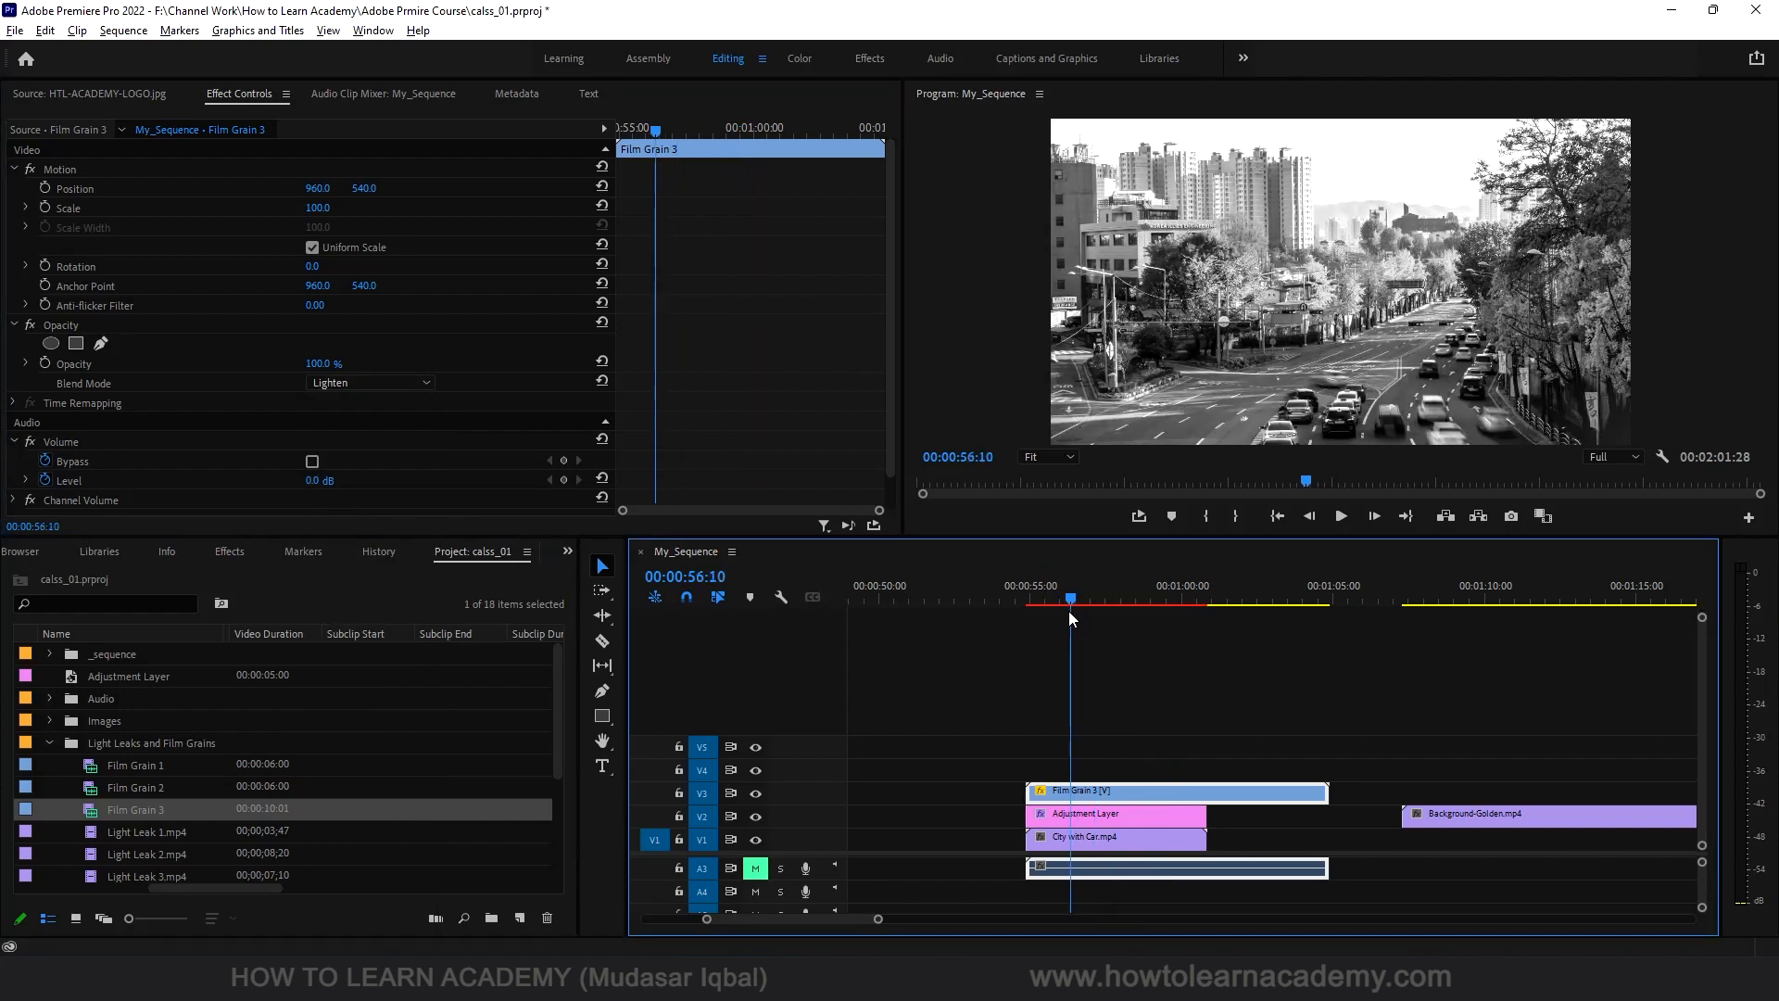
key(space)
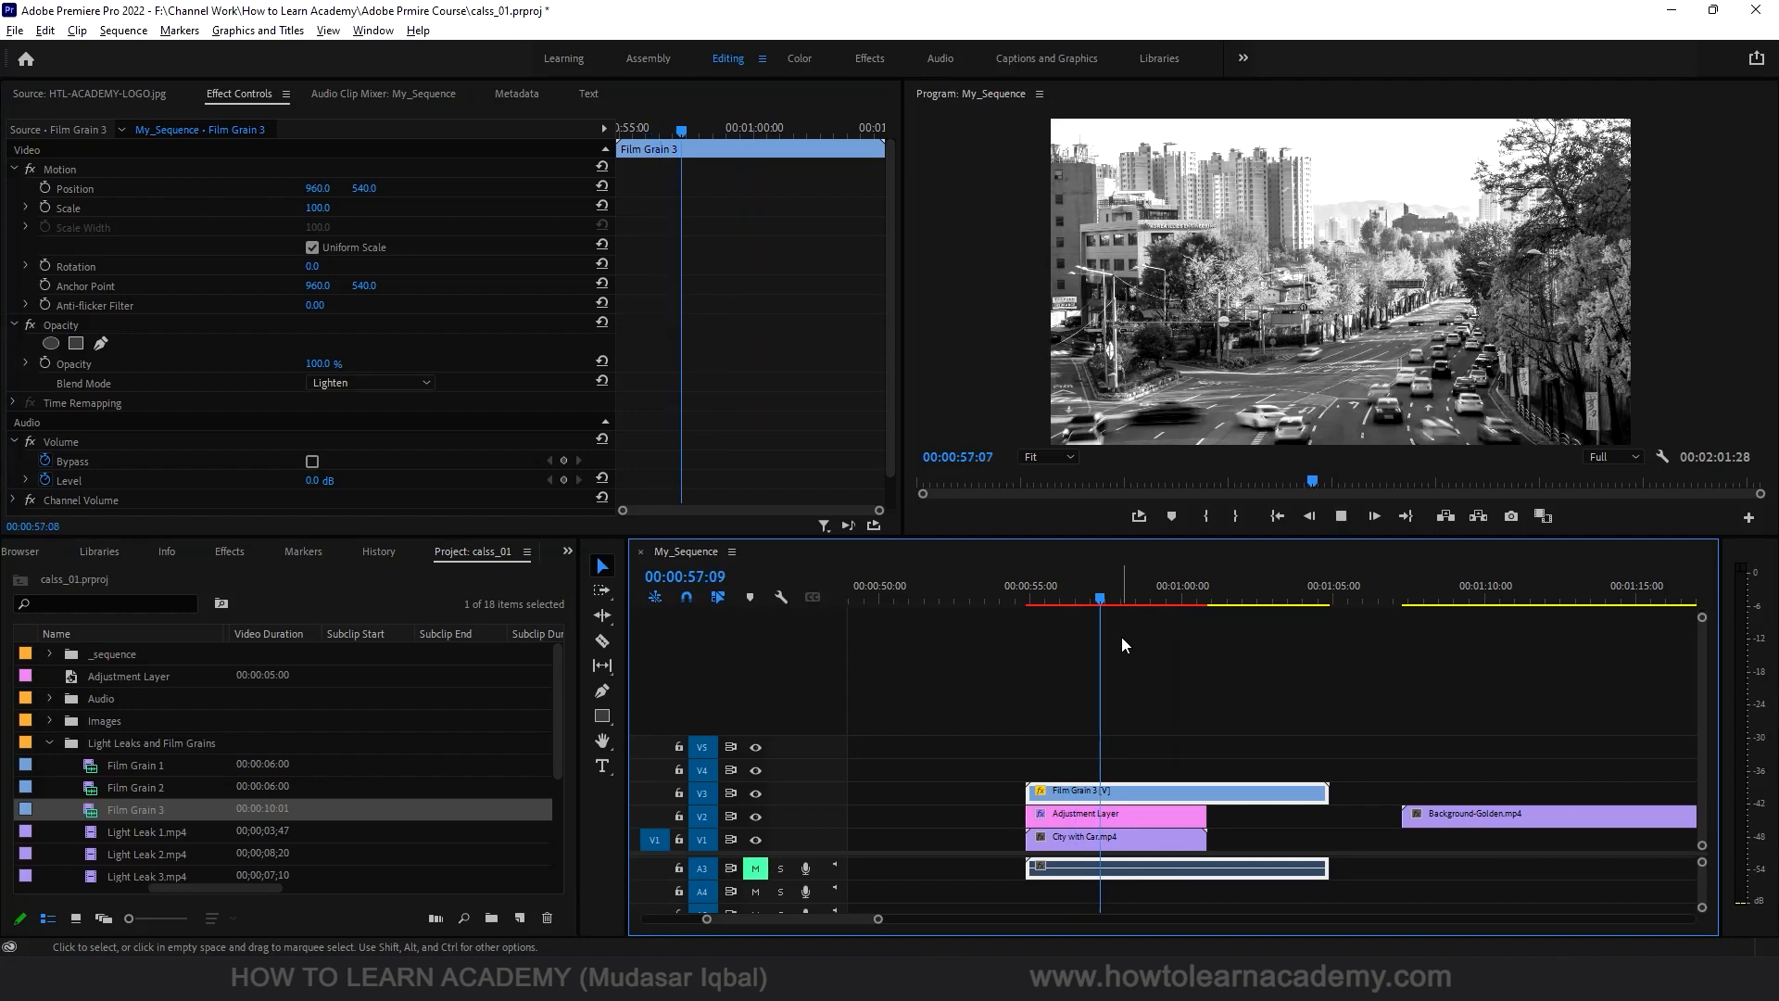
key(space)
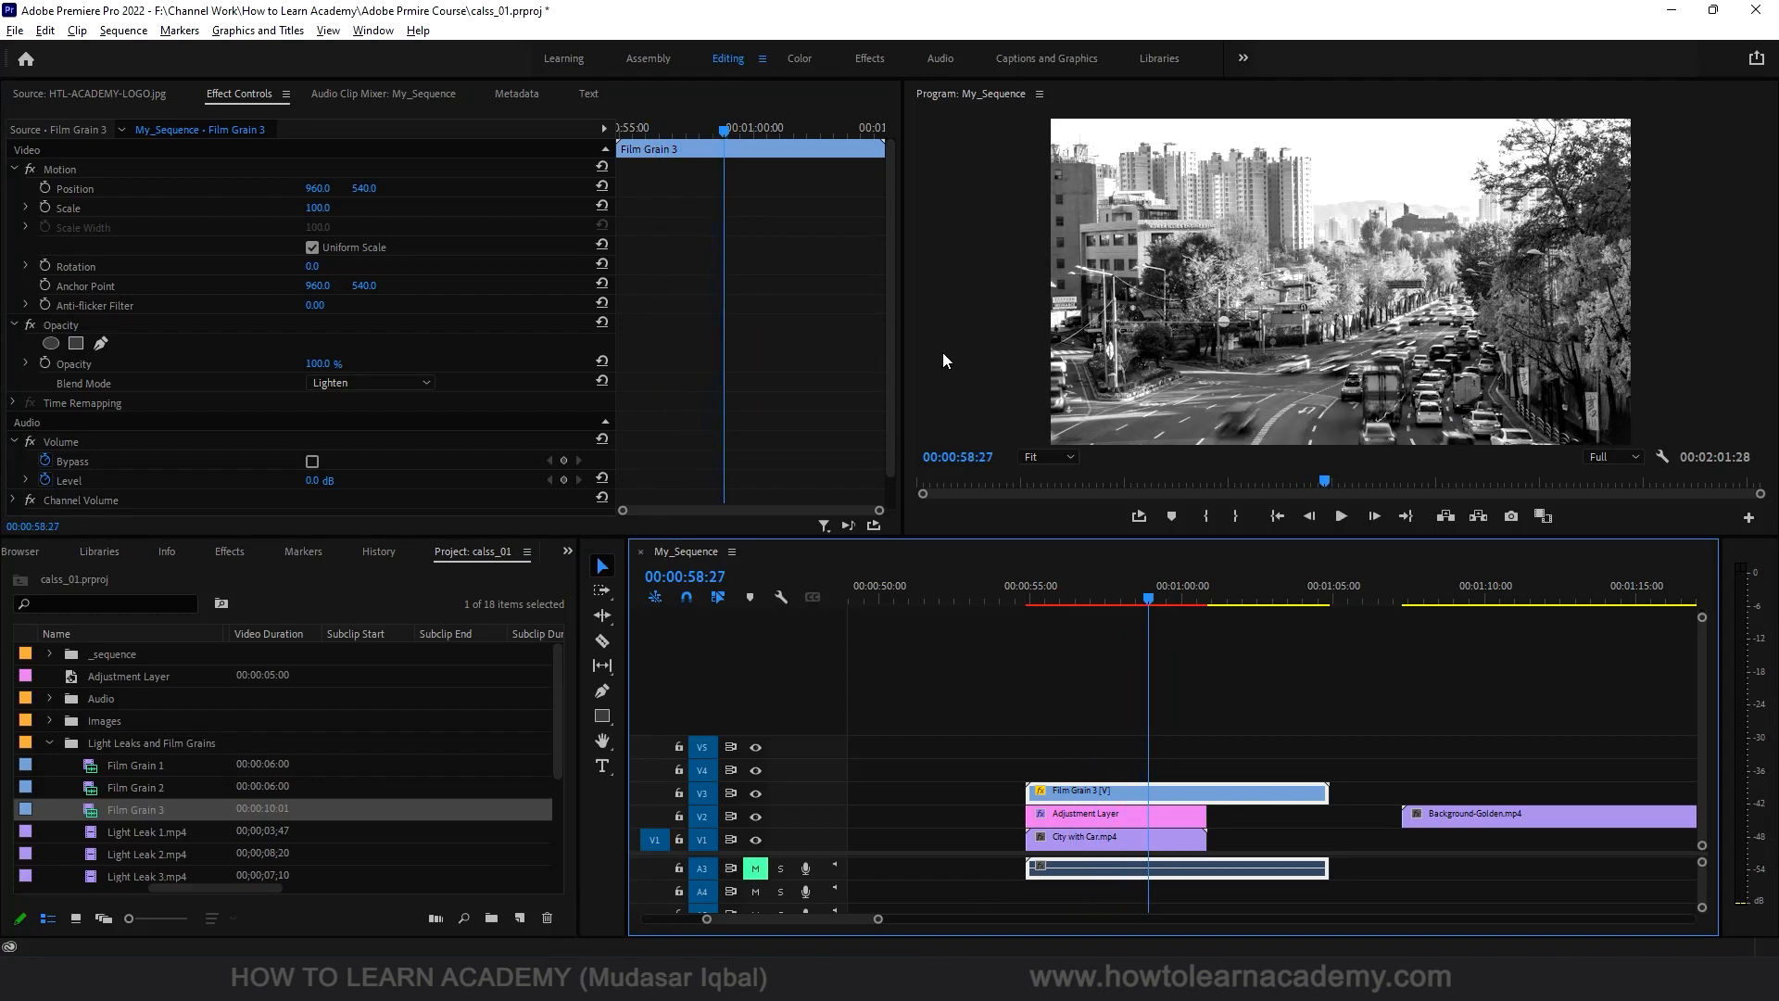
Step: Play part of the film grain overlay in the maximized Program monitor, then restore the normal workspace layout
key(grave)
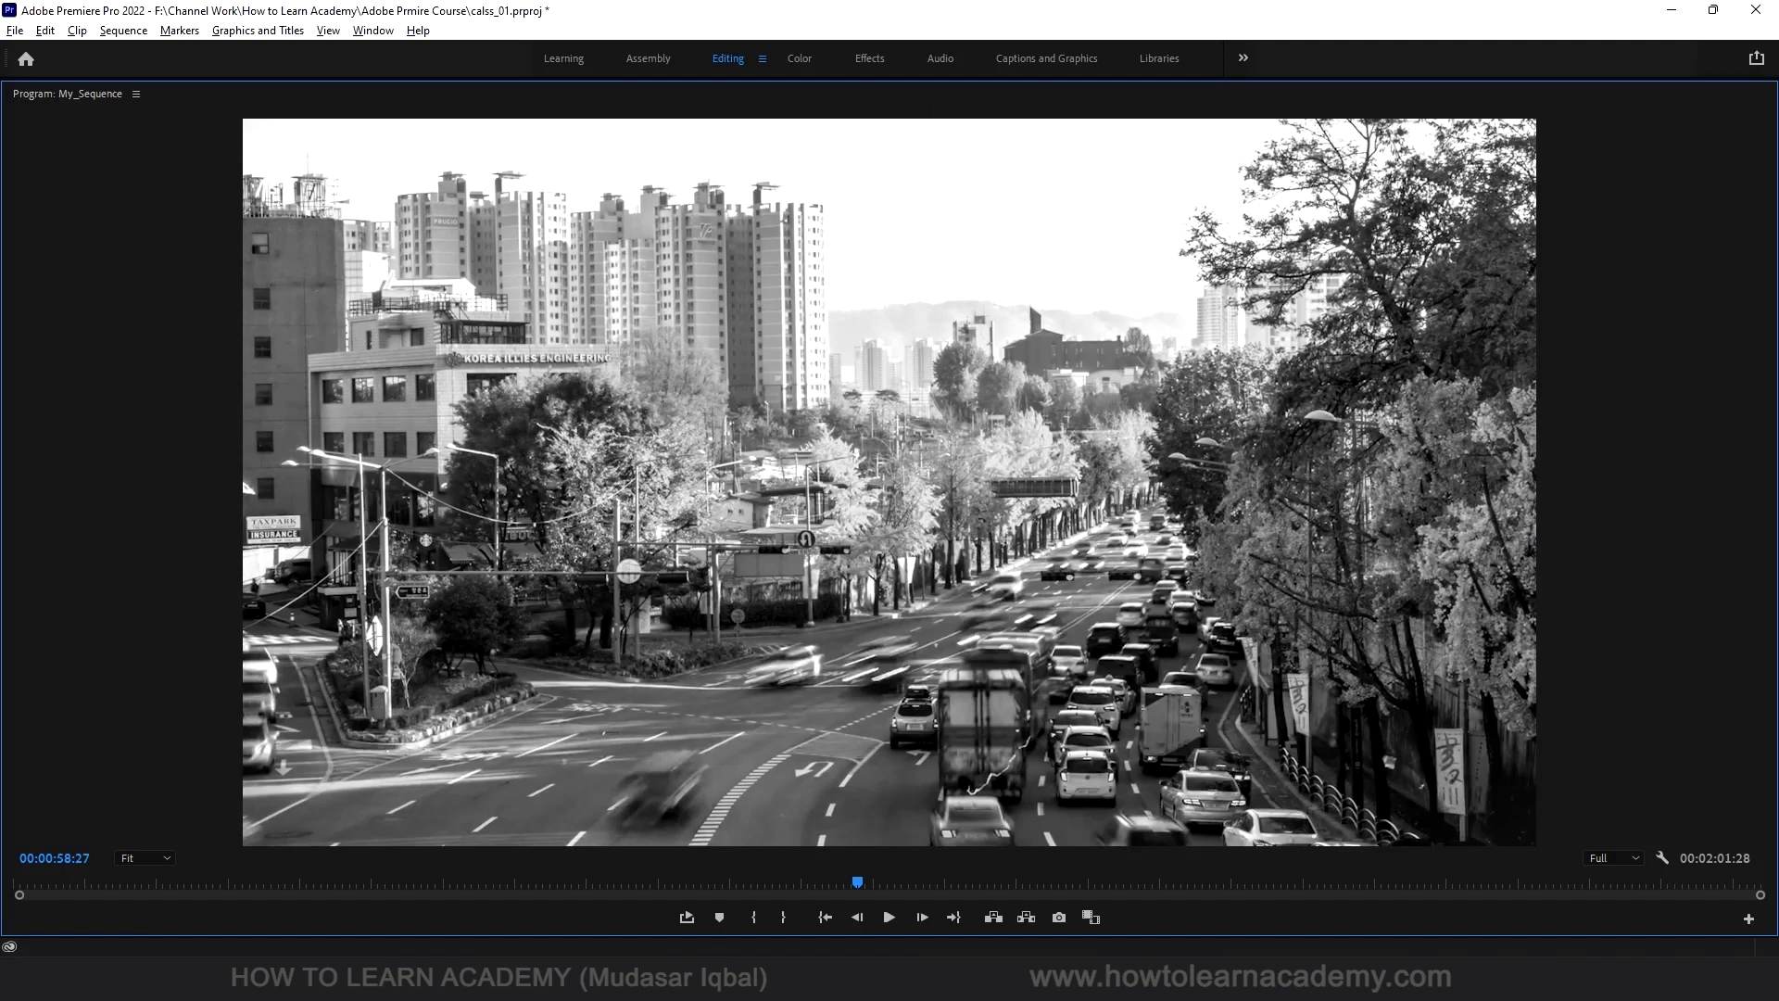
mouse_move(857, 882)
mouse_down()
mouse_move(350, 883)
mouse_move(828, 893)
mouse_up()
key(space)
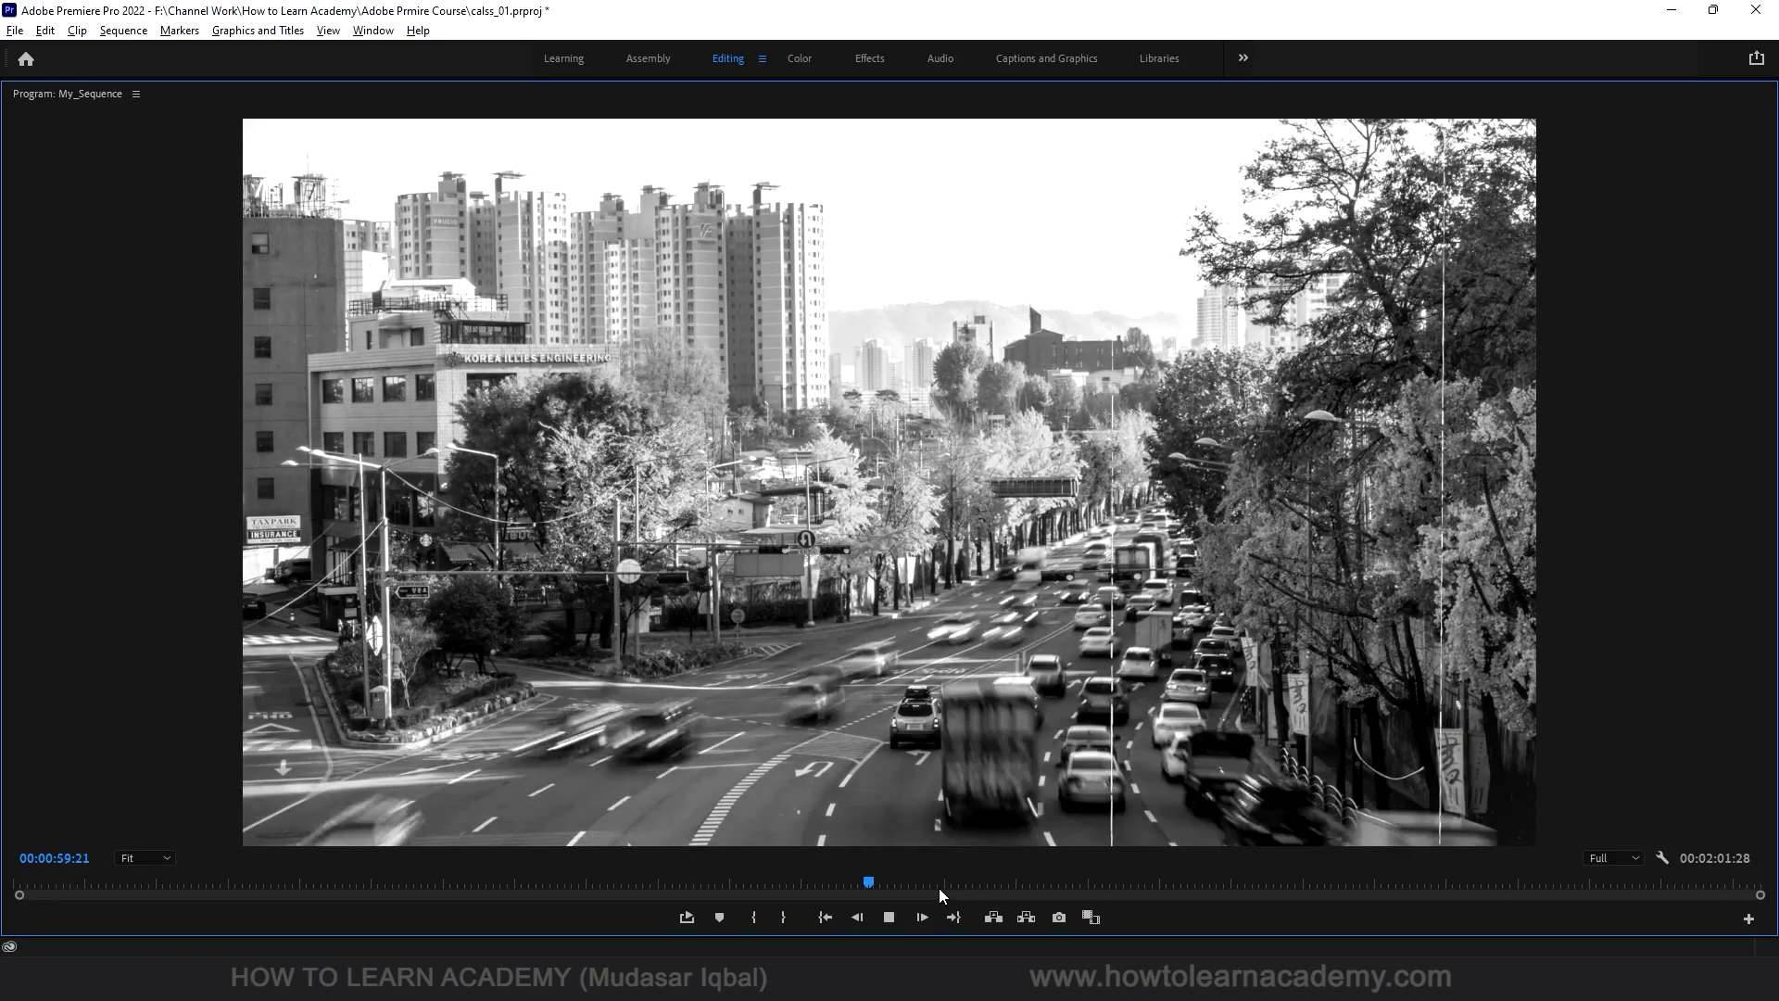
key(space)
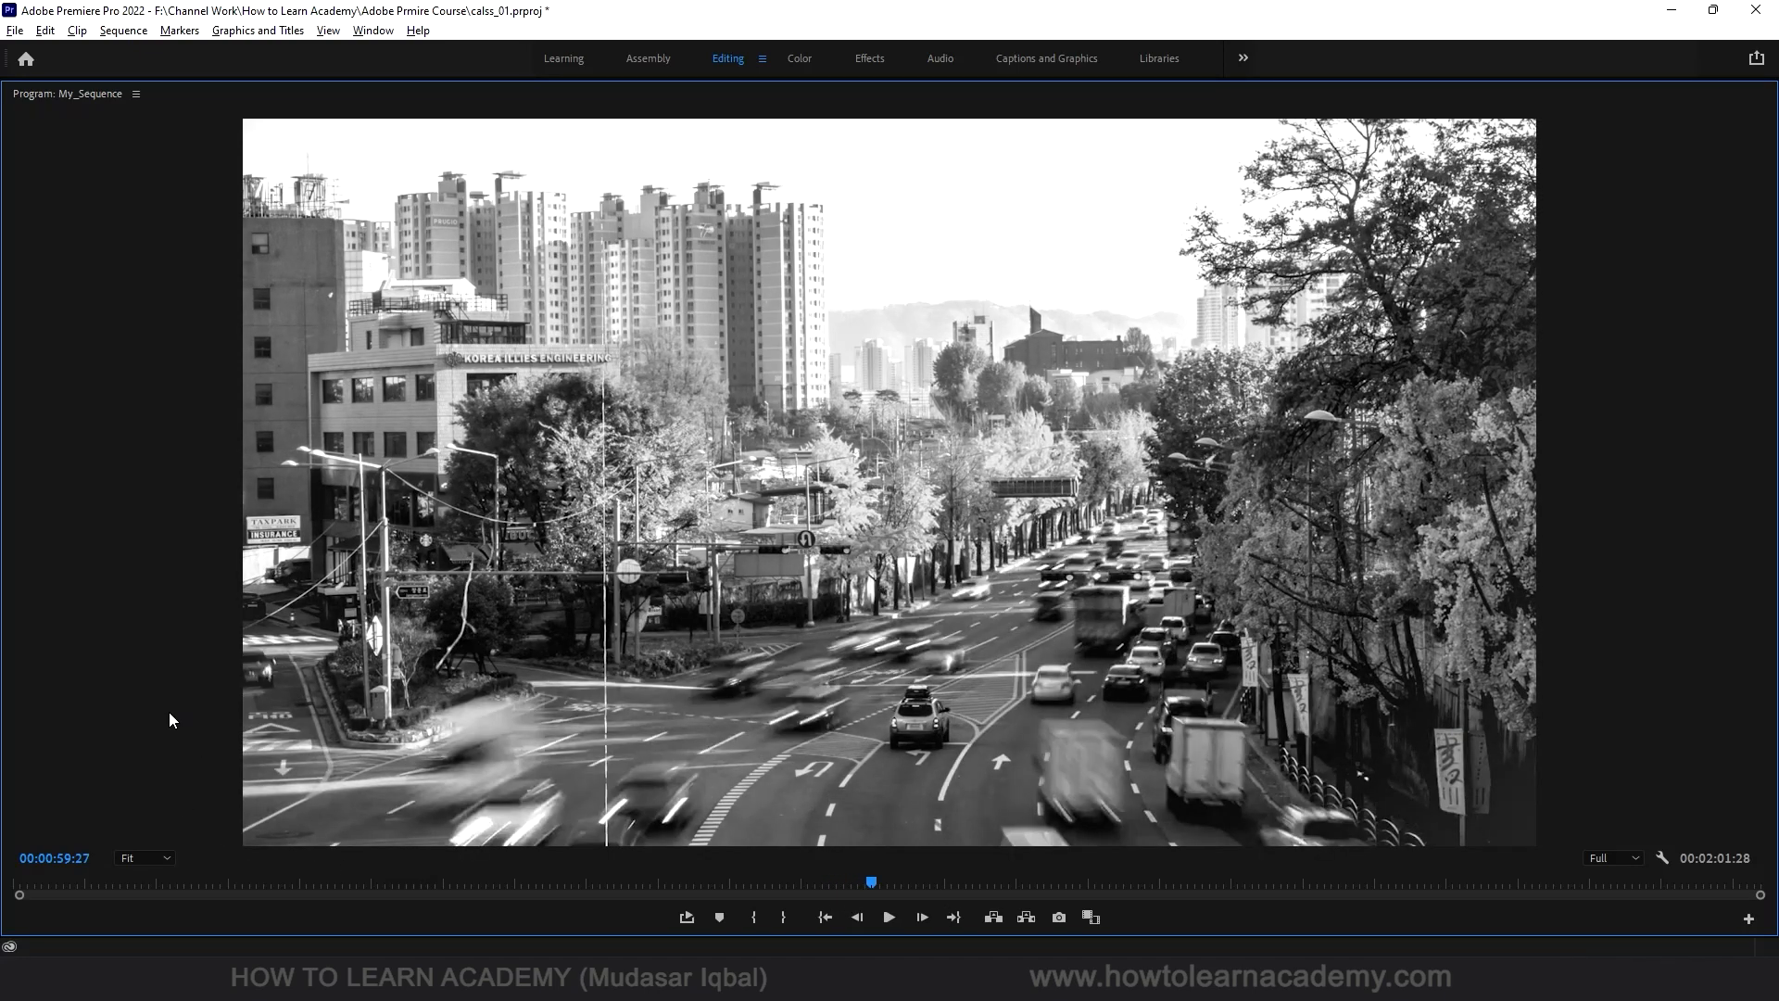
key(grave)
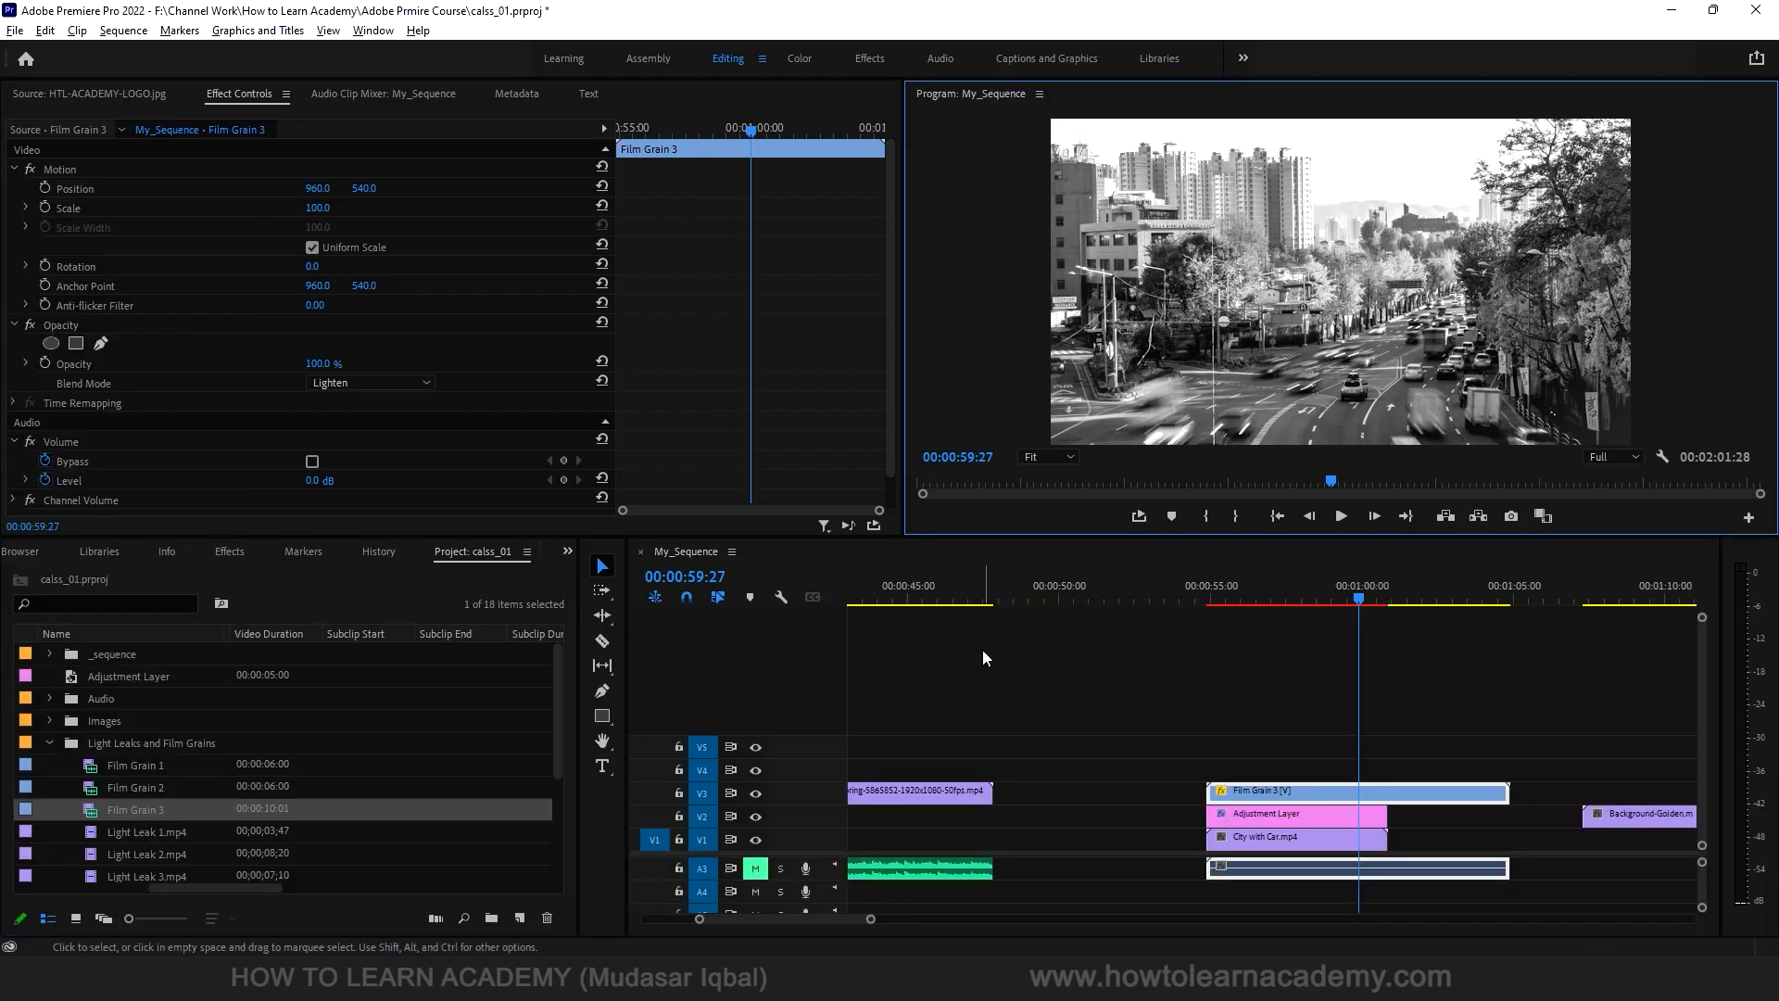
Step: Change the Film Grain 3 clip's blend mode to Screen for comparison, then to Color Dodge
click(1260, 796)
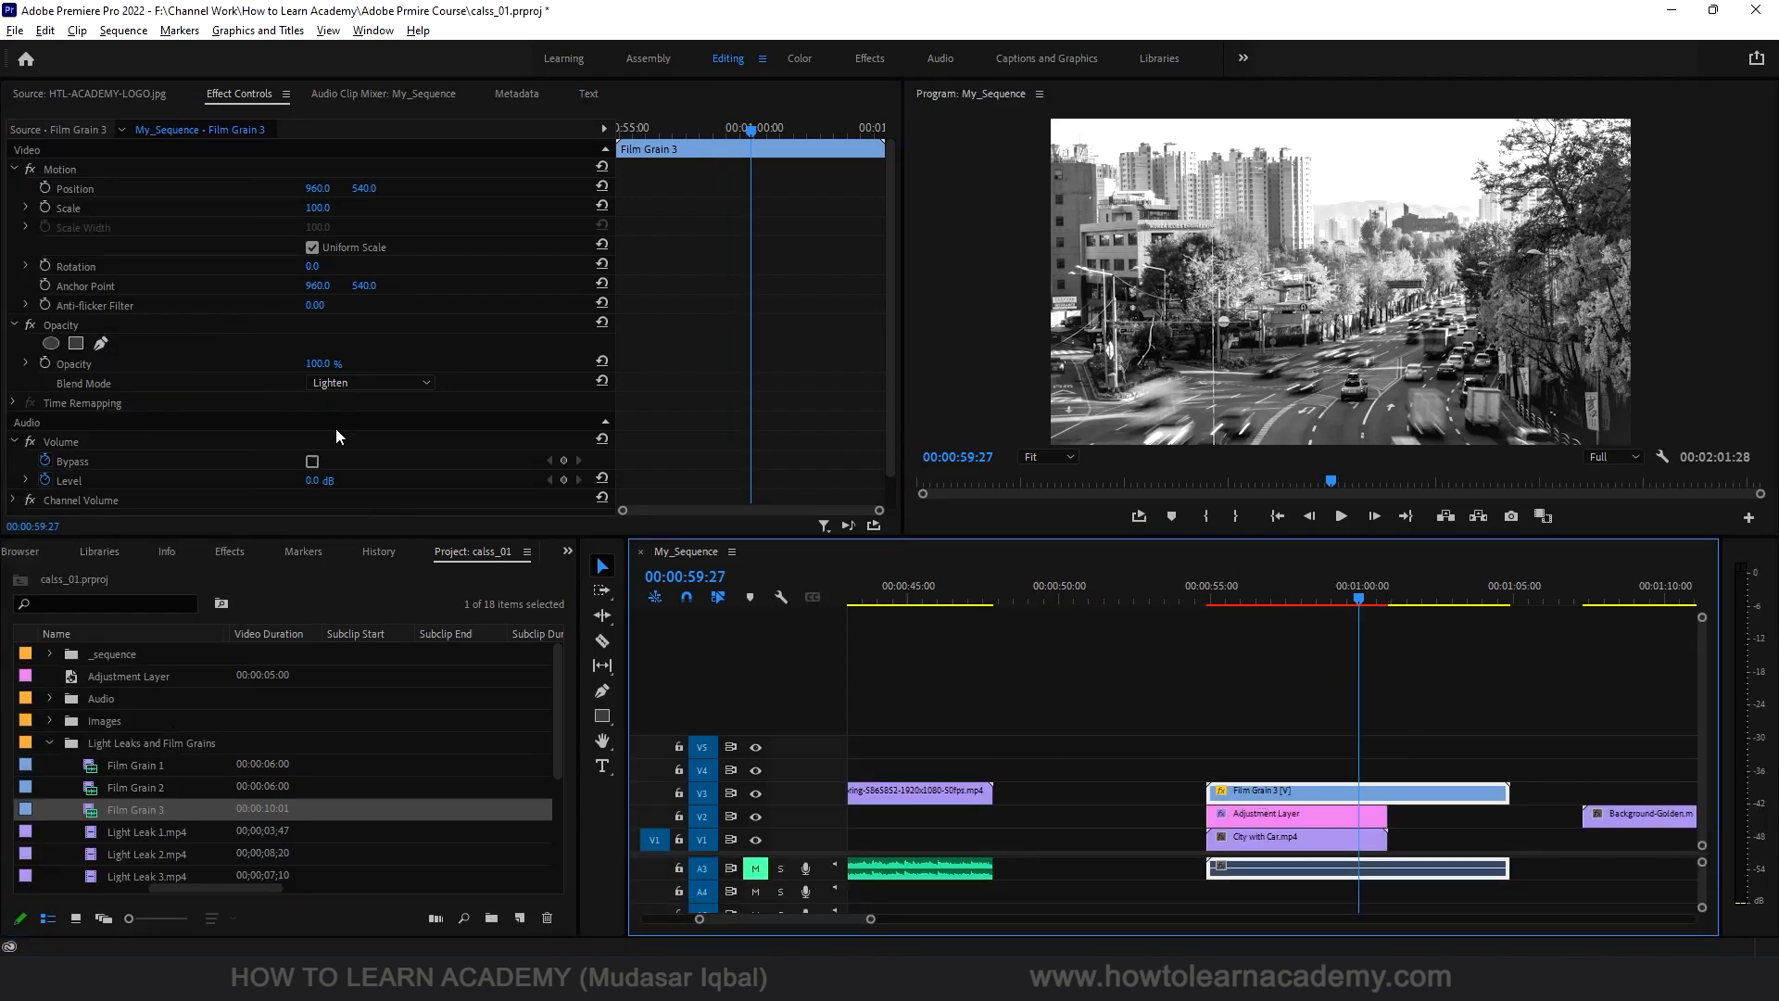
click(349, 385)
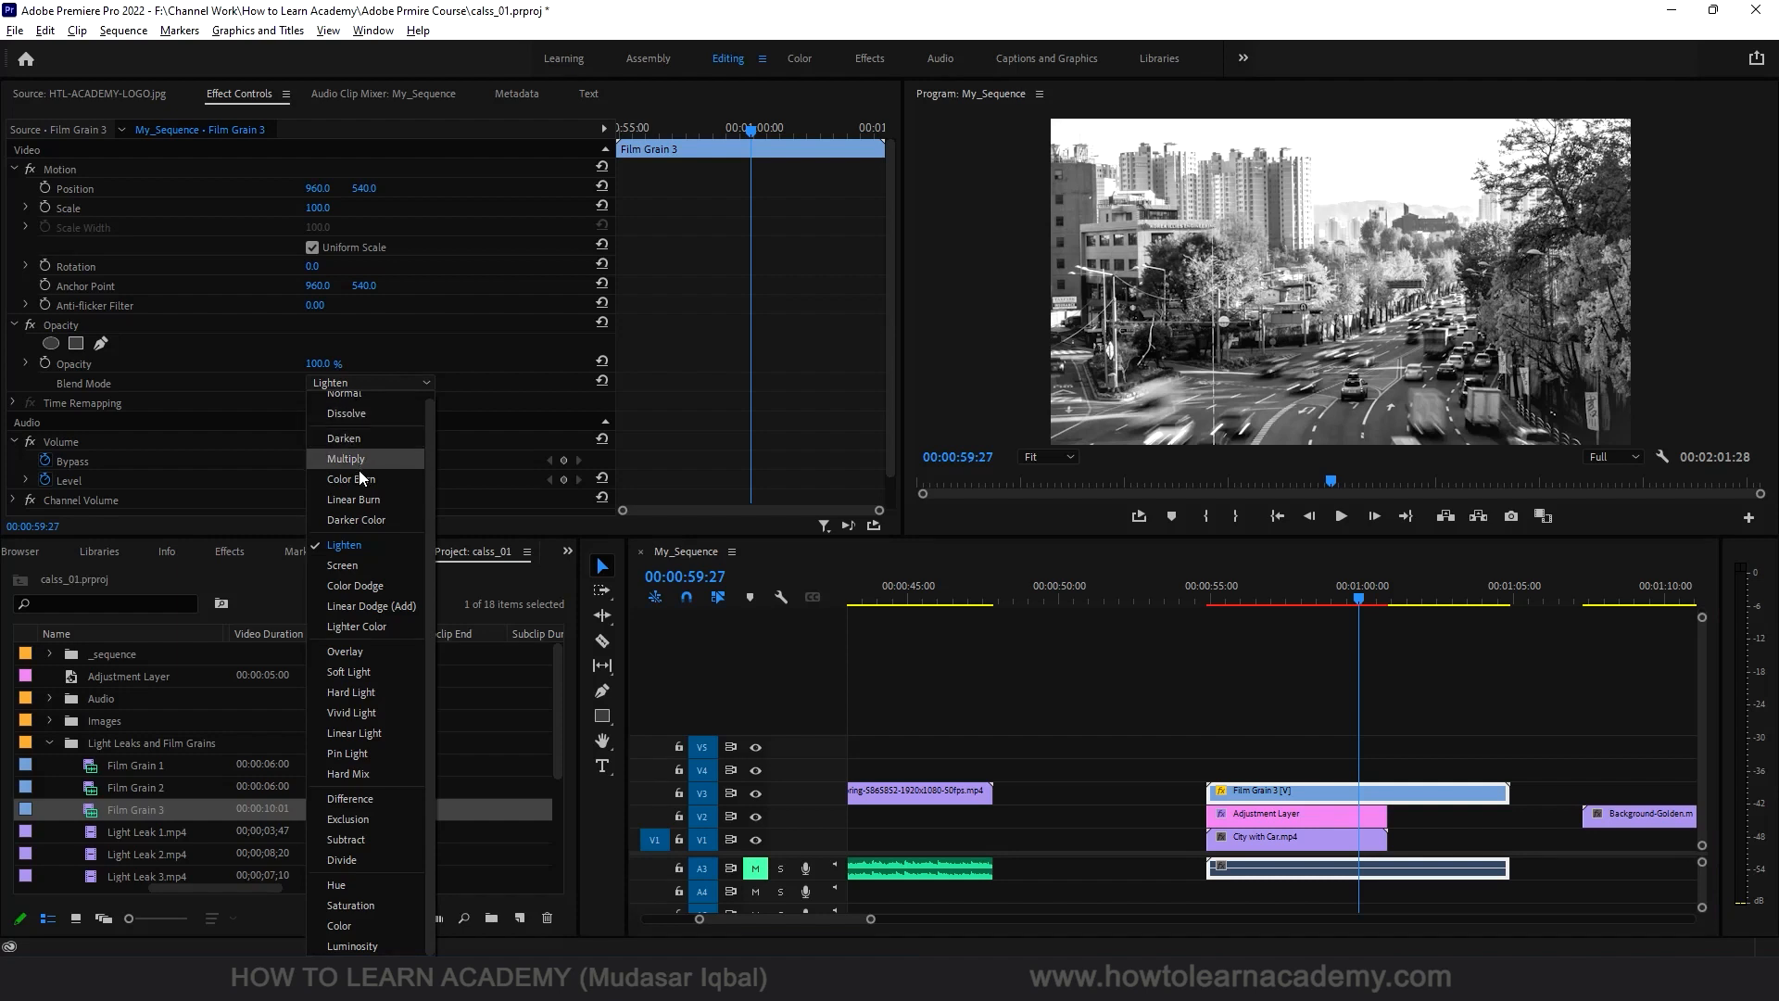
click(365, 559)
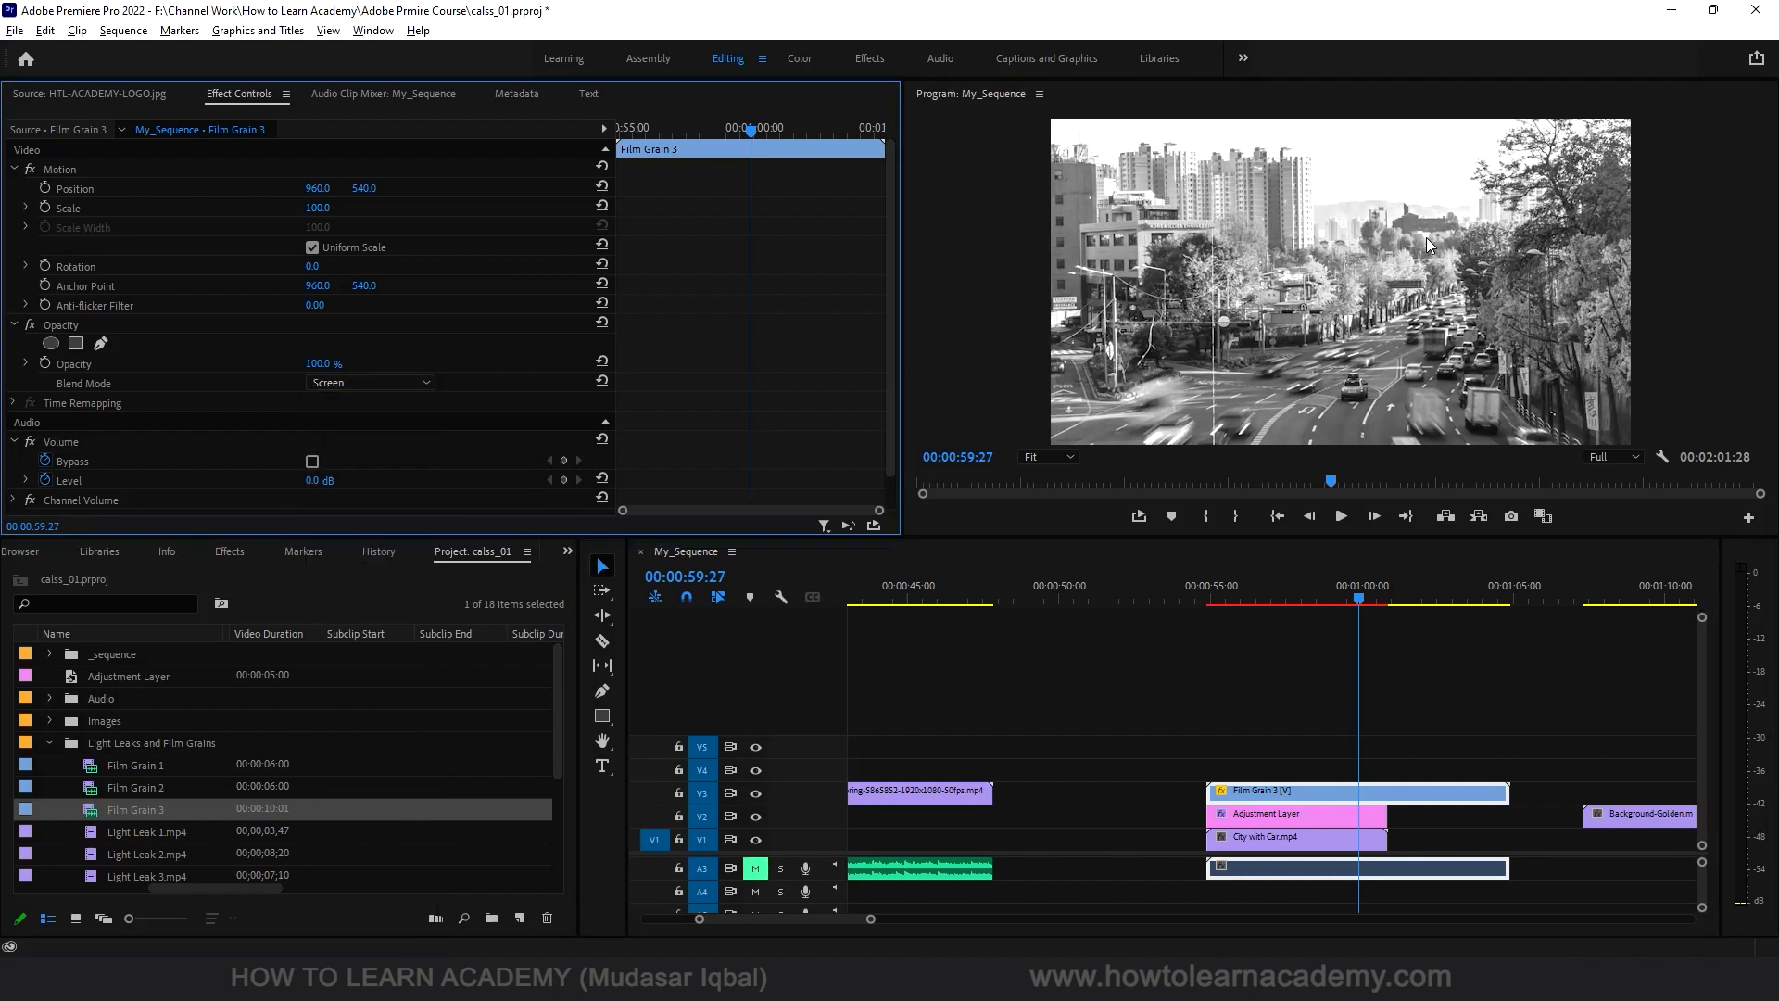
click(357, 382)
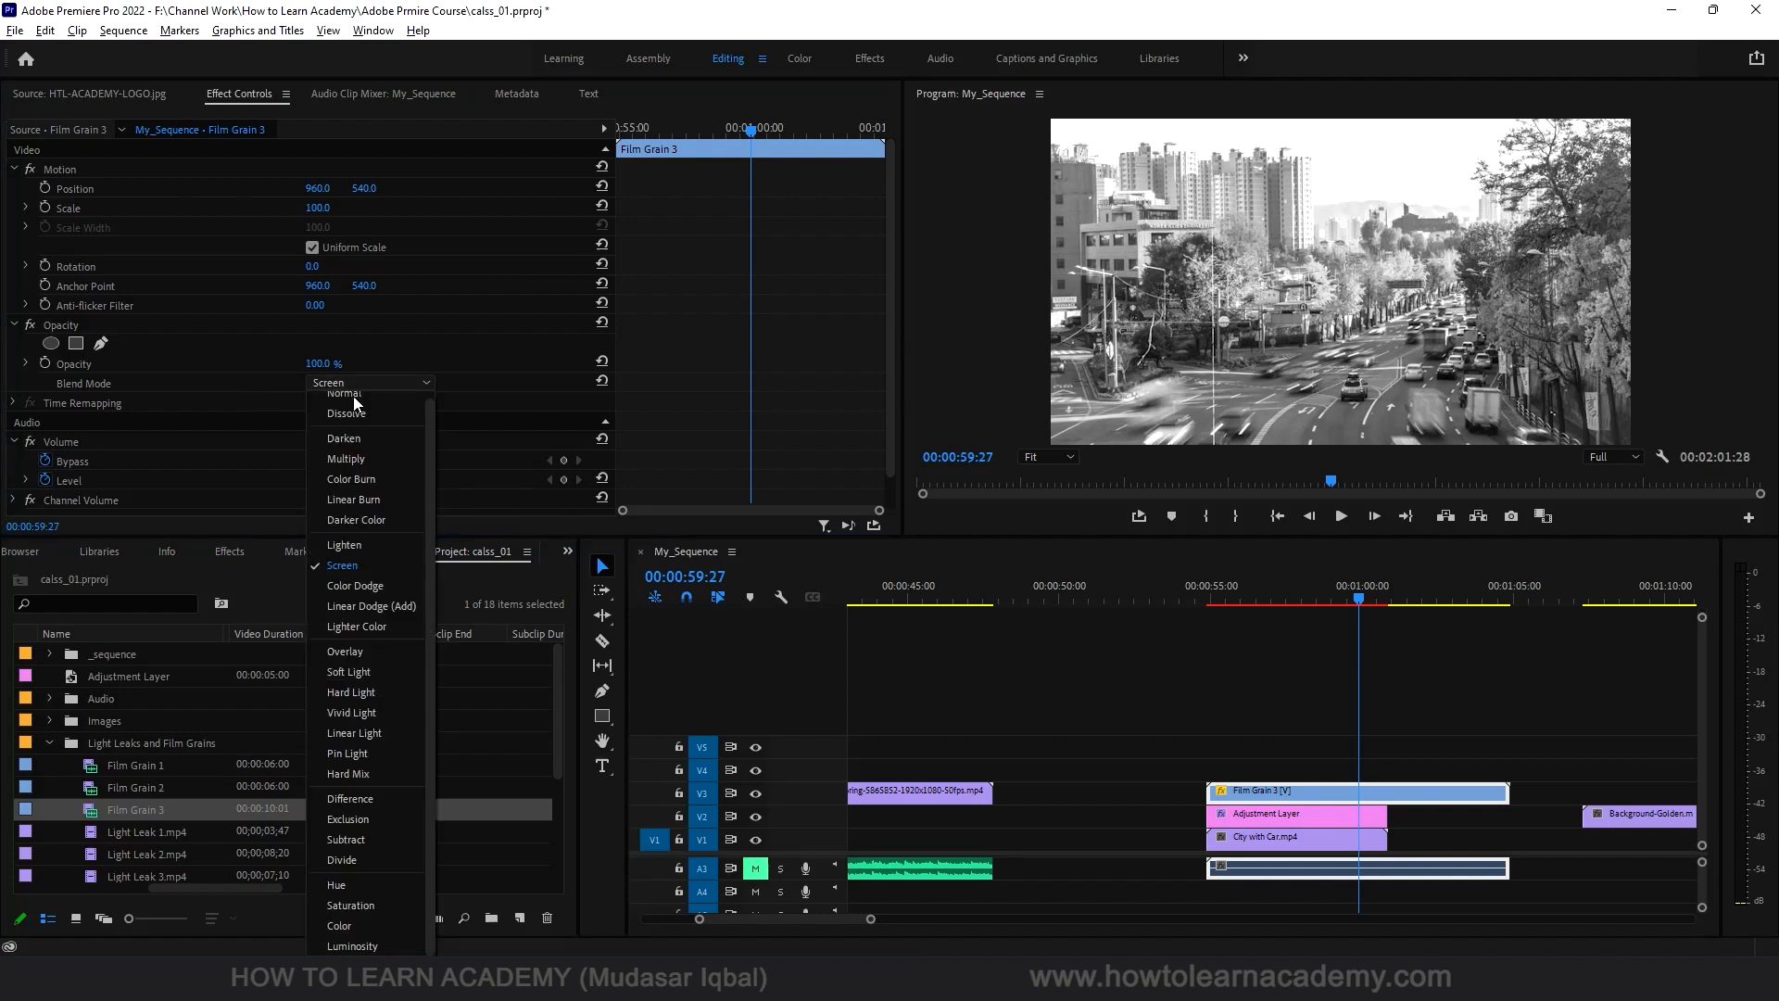
click(387, 589)
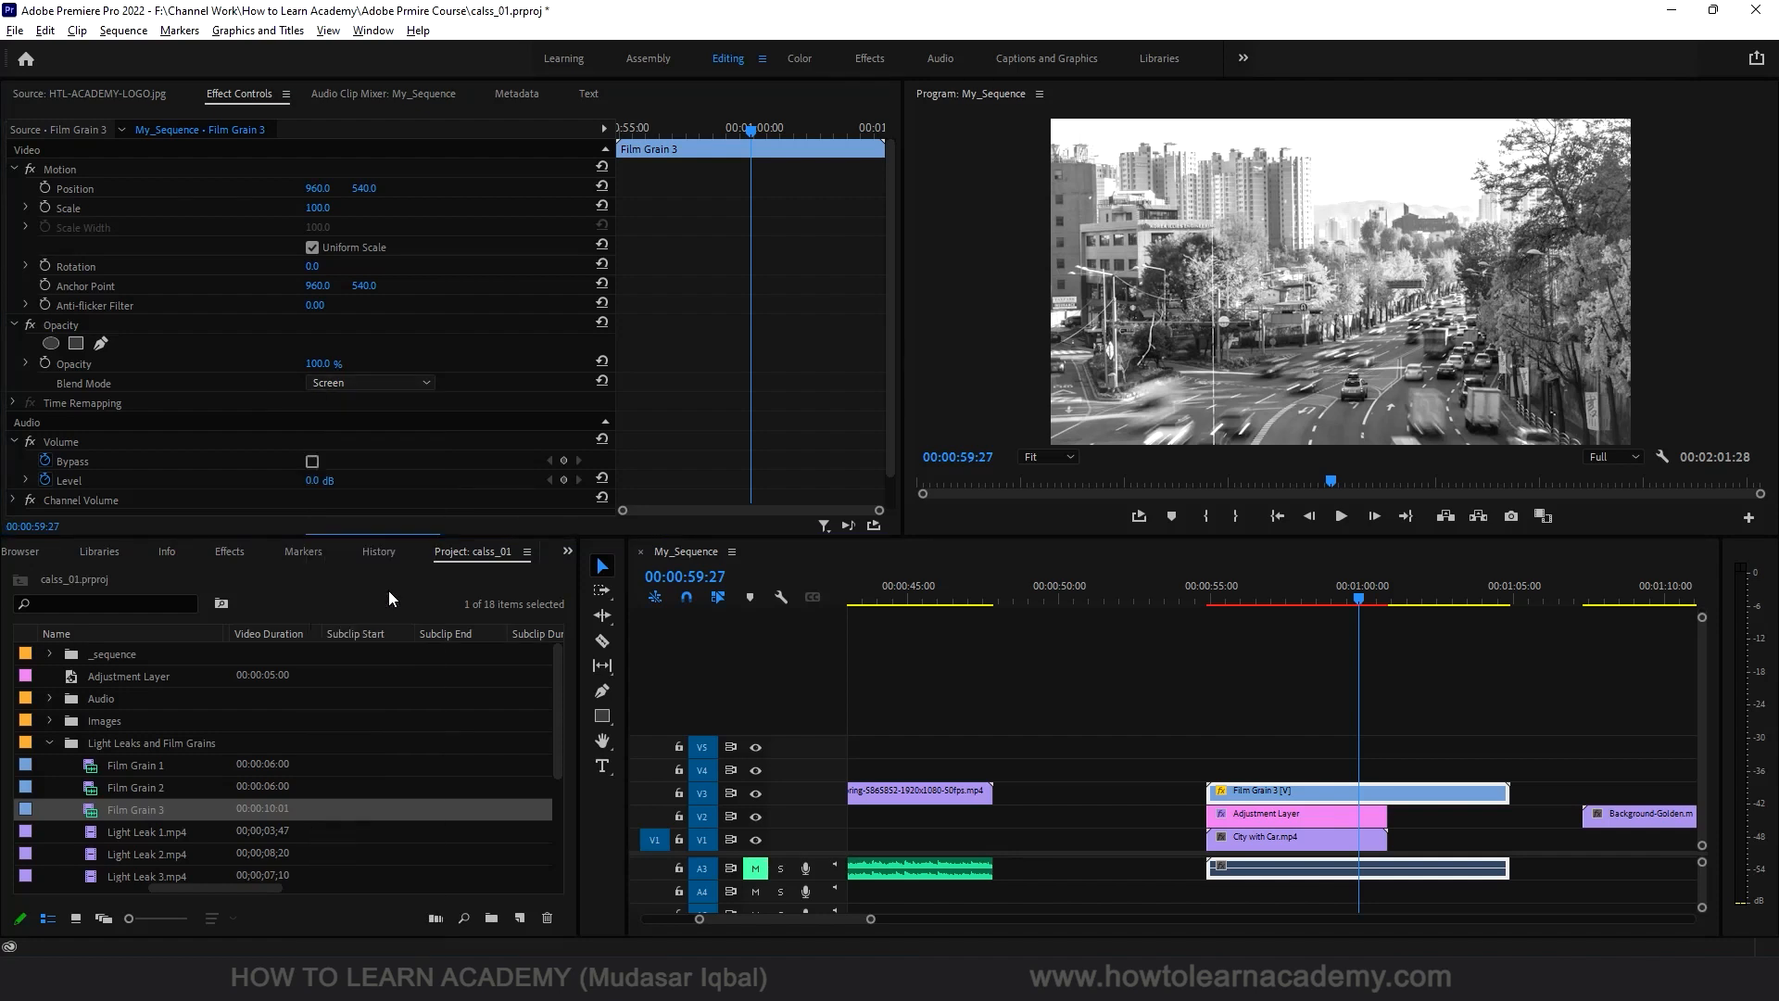
Step: Change the Film Grain 3 clip's blend mode to Linear Dodge (Add) for comparison, then to Lighter Color
click(345, 385)
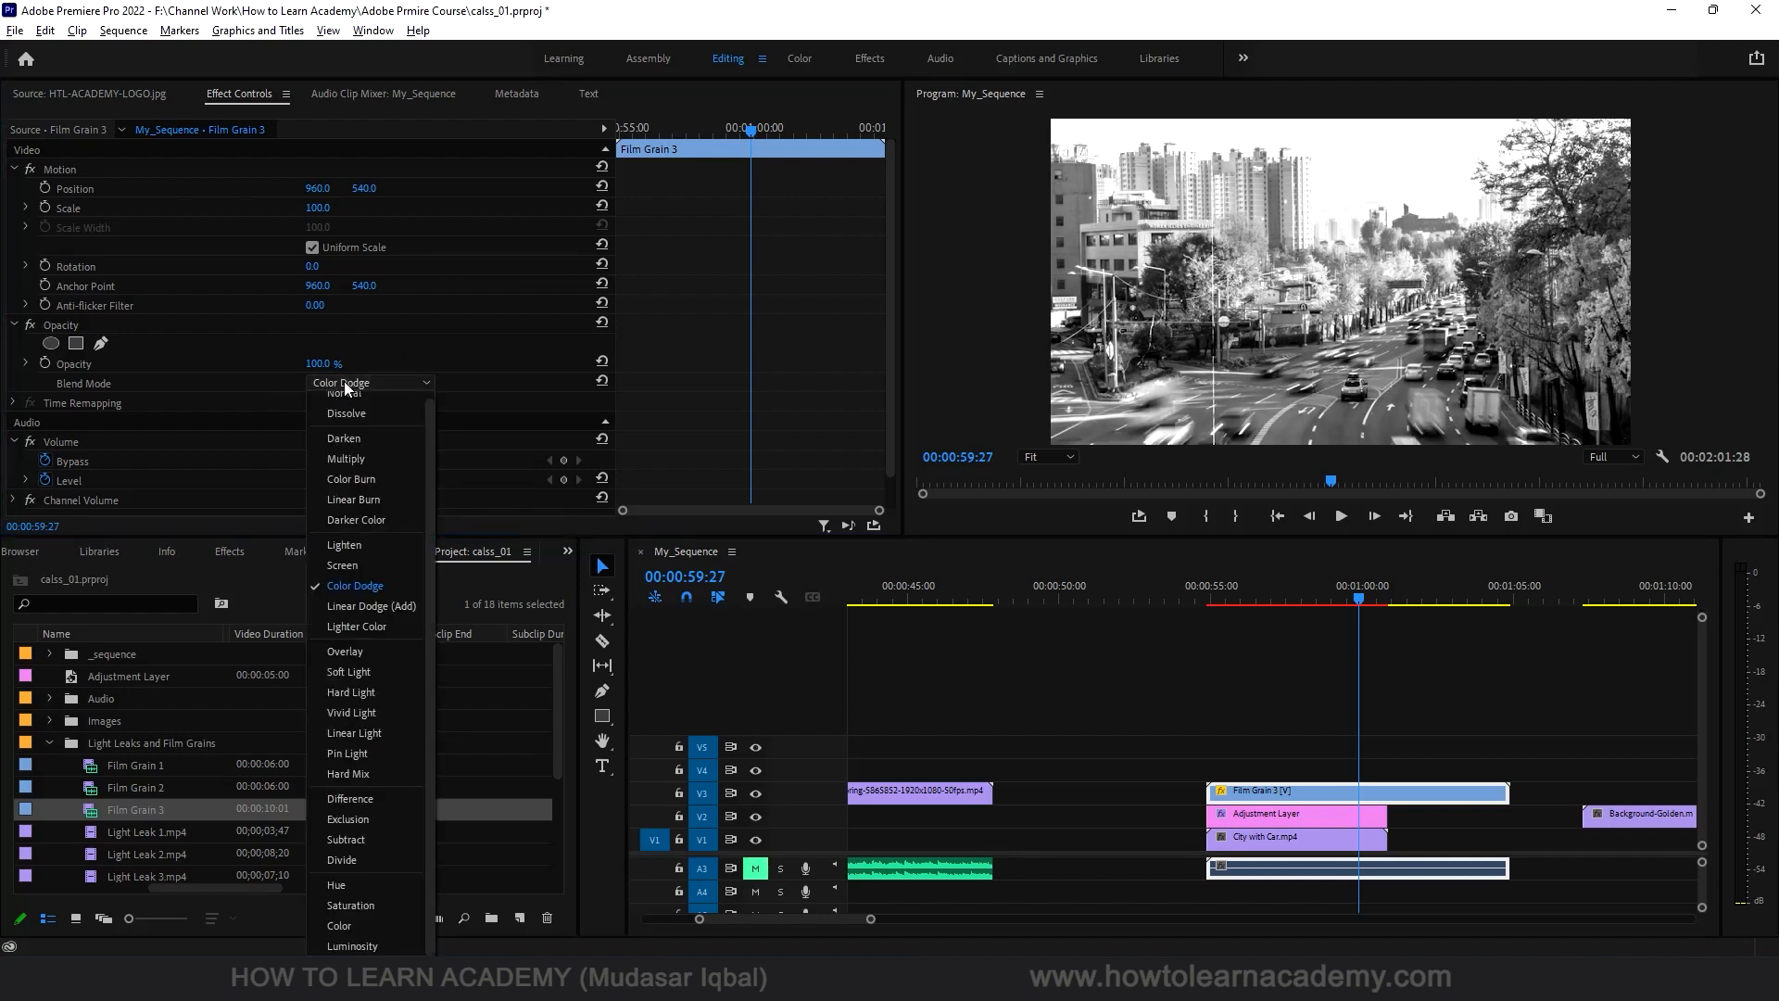
click(378, 607)
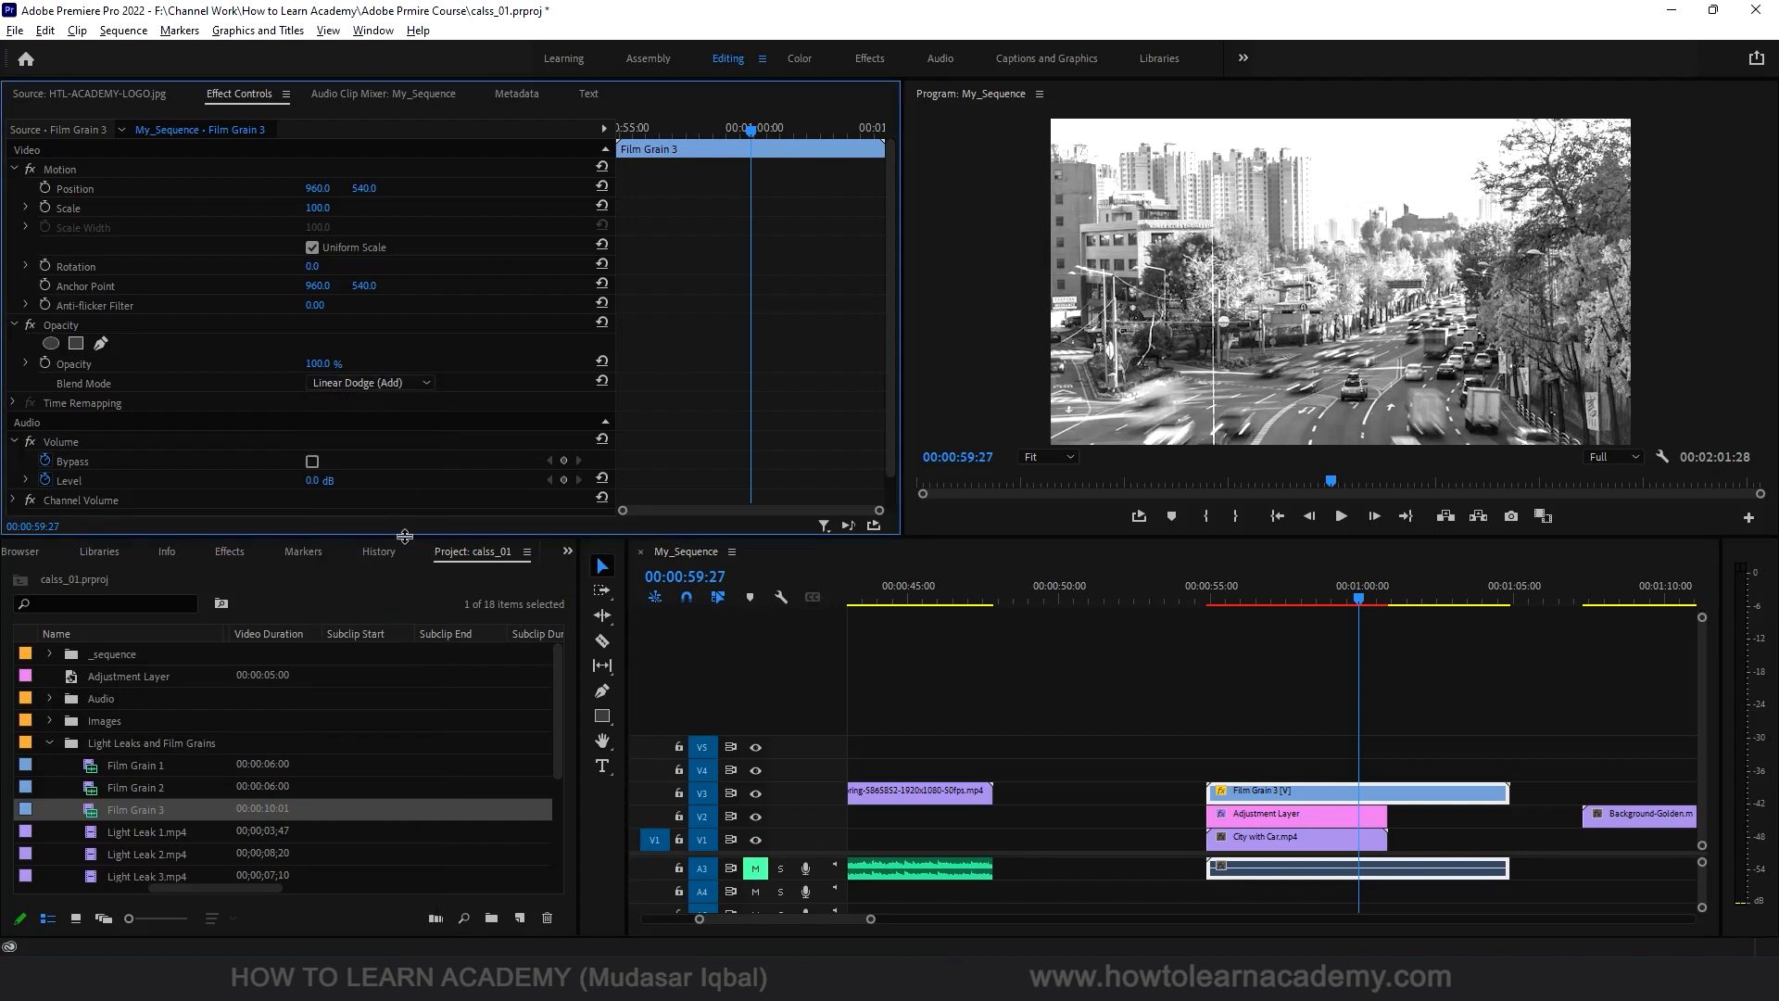
click(368, 384)
click(392, 624)
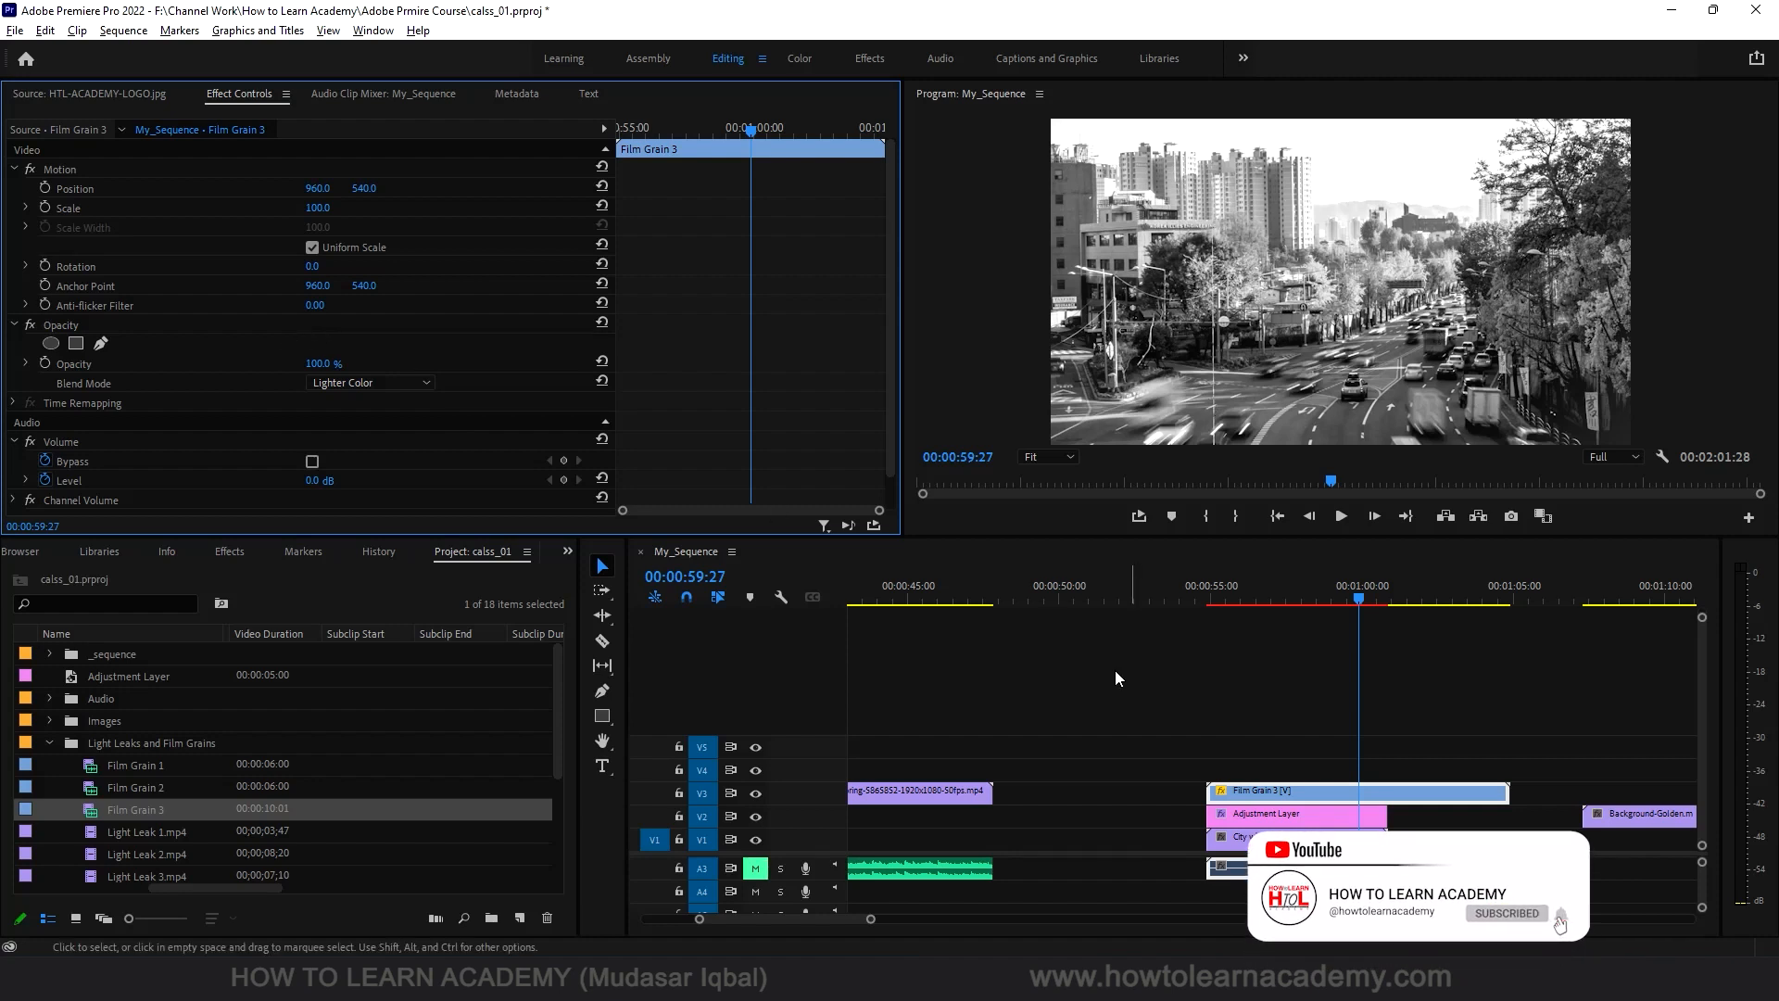
Step: Preview the Background-Golden.mp4 clip on V2 at 00:01:10:20 and 00:01:10:03
scroll(1114, 695, down, 10)
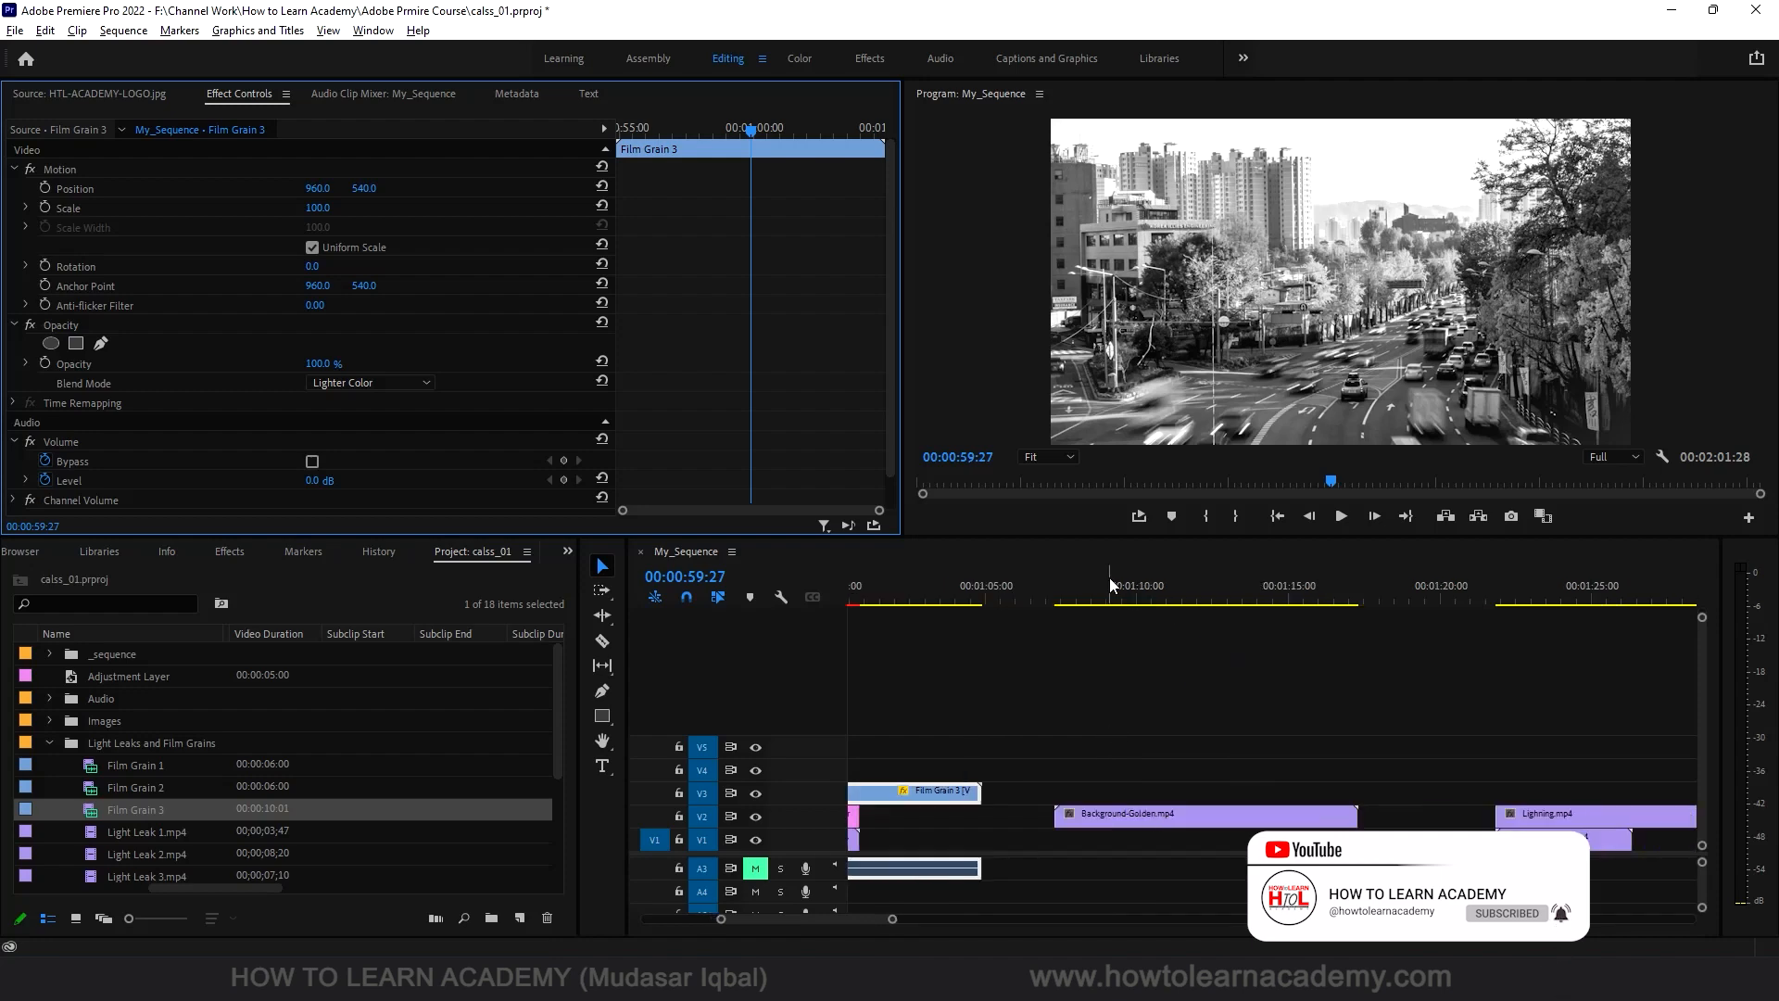
click(1150, 597)
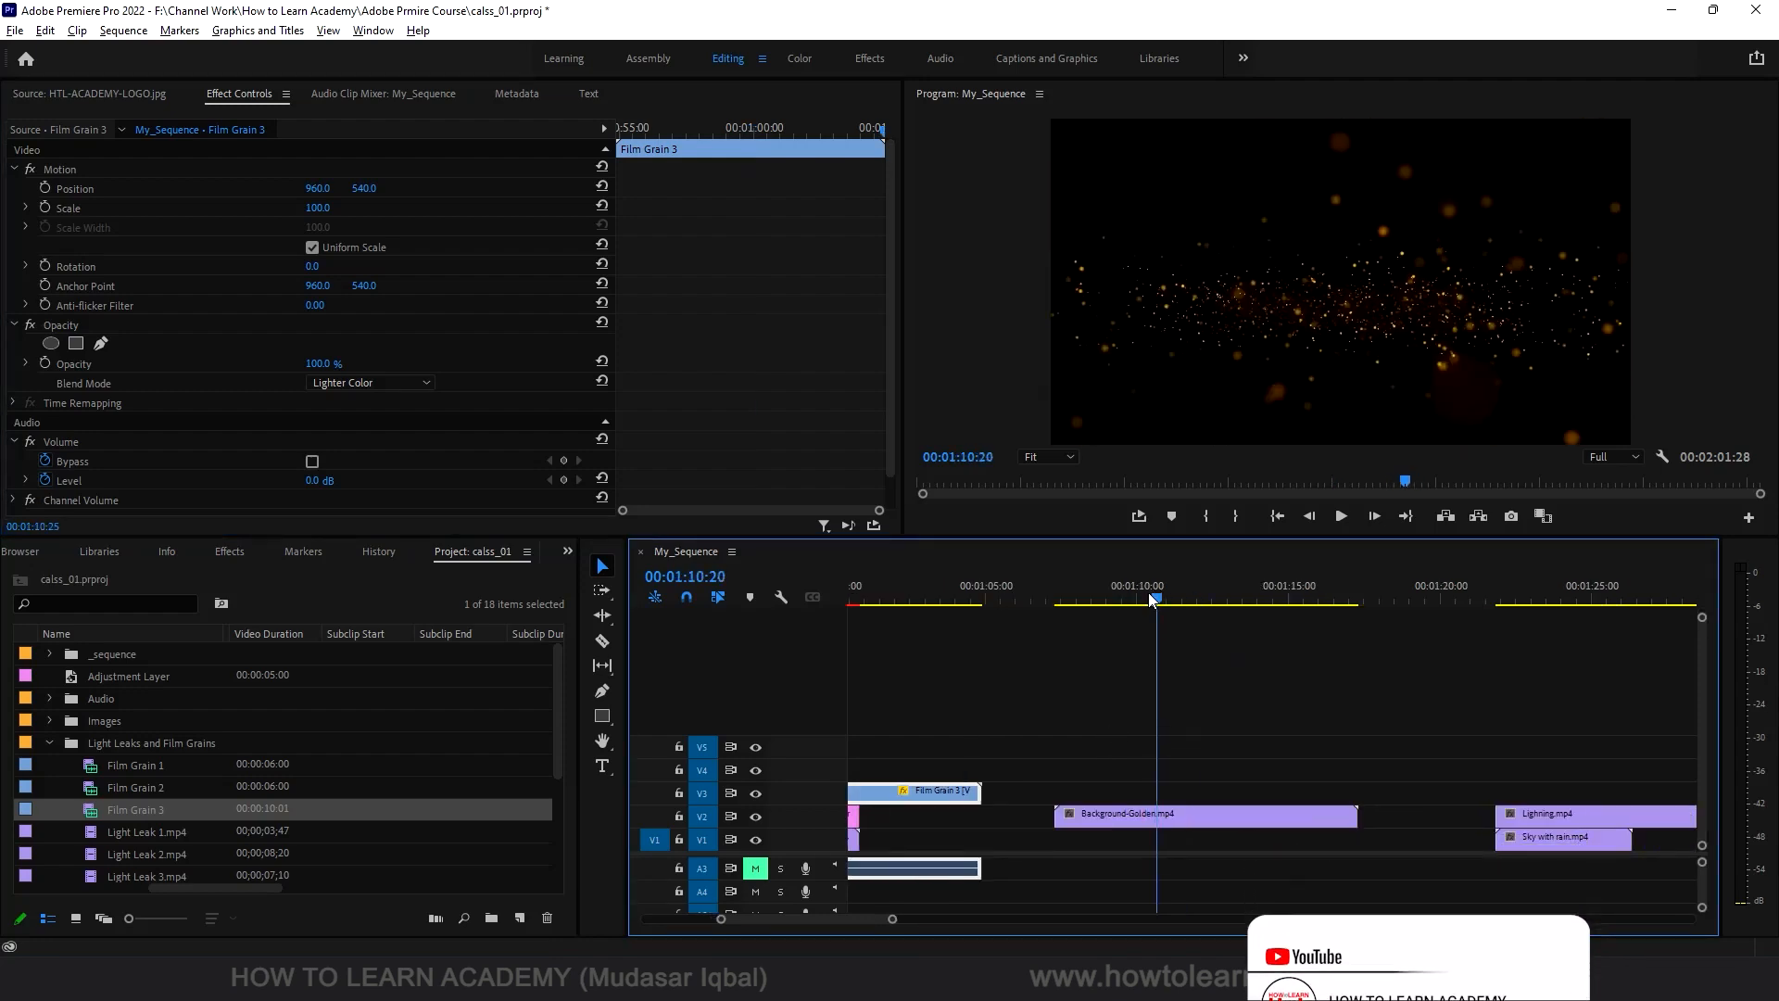
click(1141, 593)
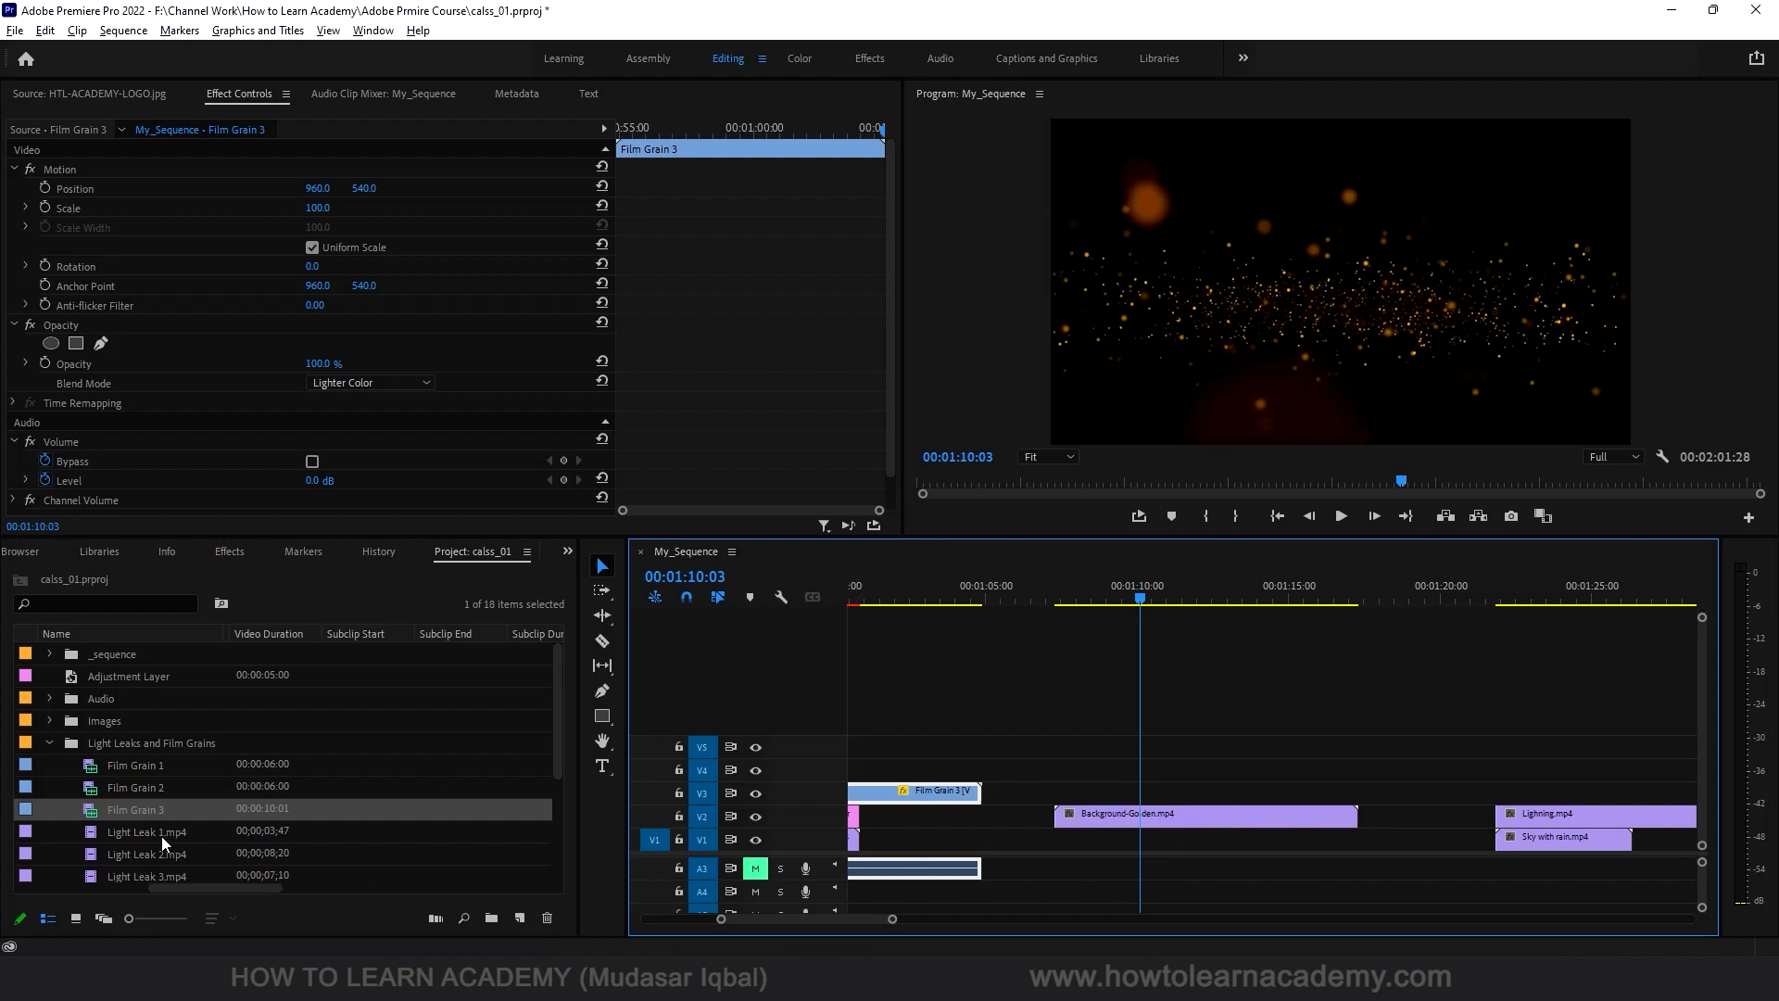
Step: Find City Night.jpg in the project's Images bin and open it in the Source monitor
scroll(156, 831, down, 3)
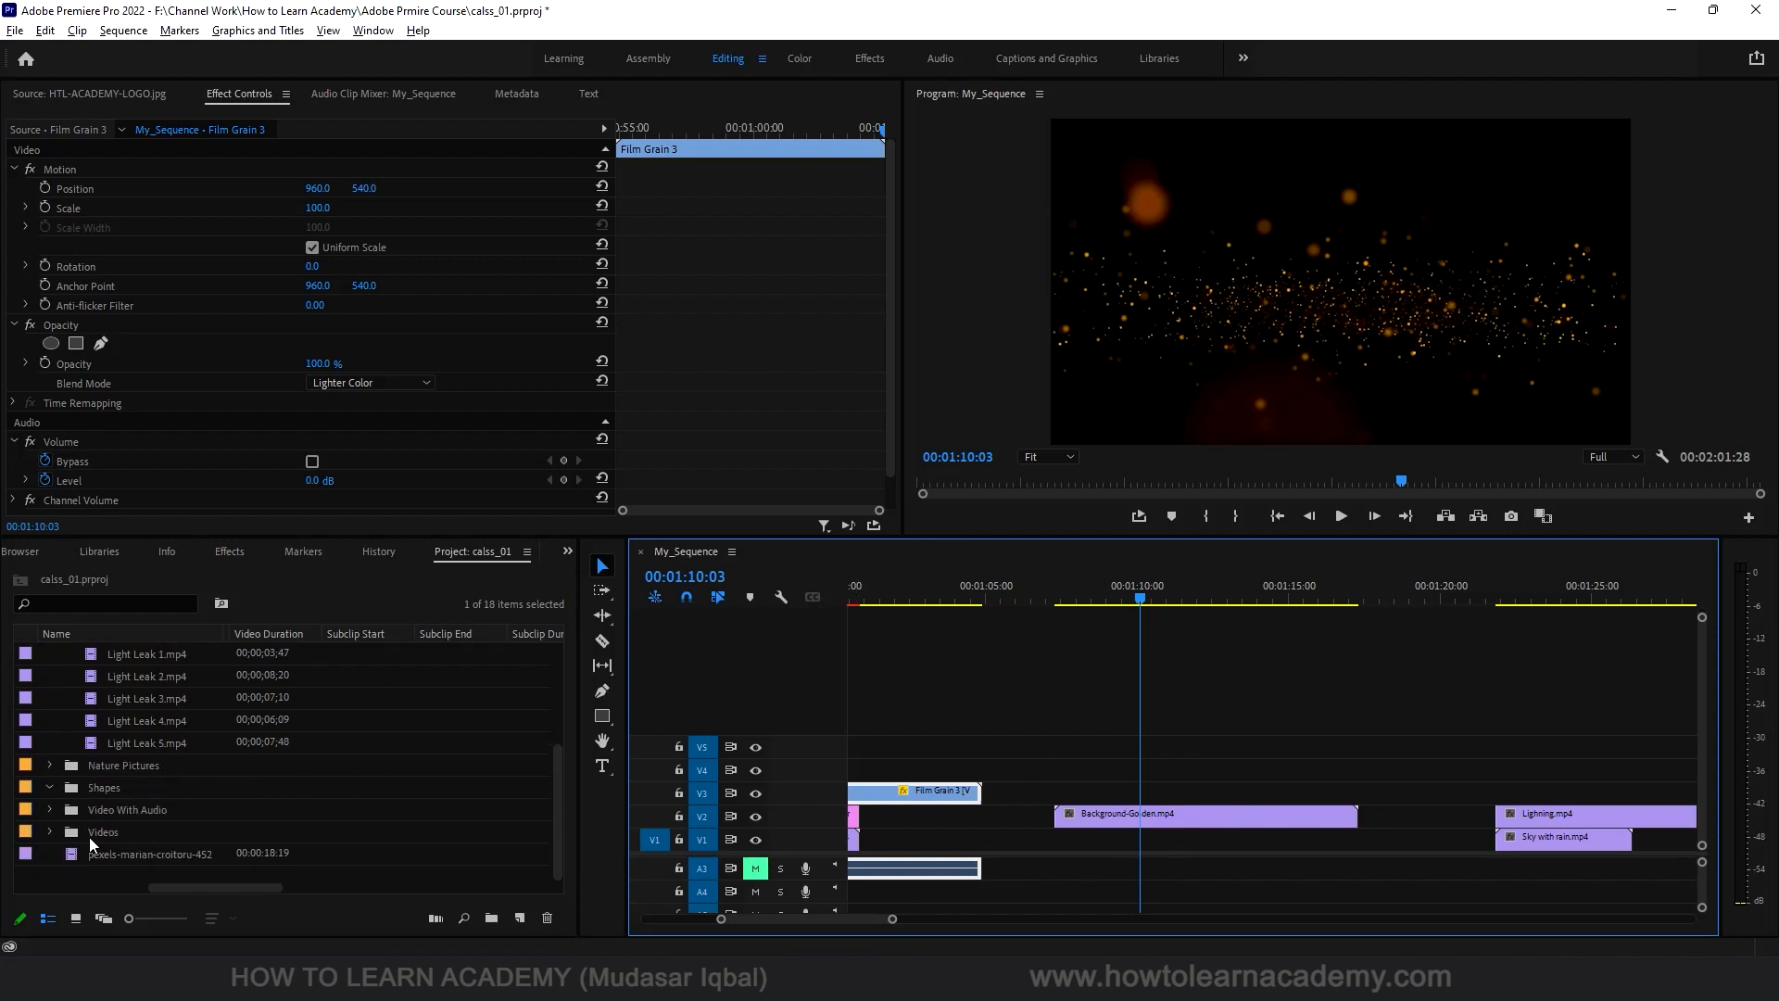
click(1549, 839)
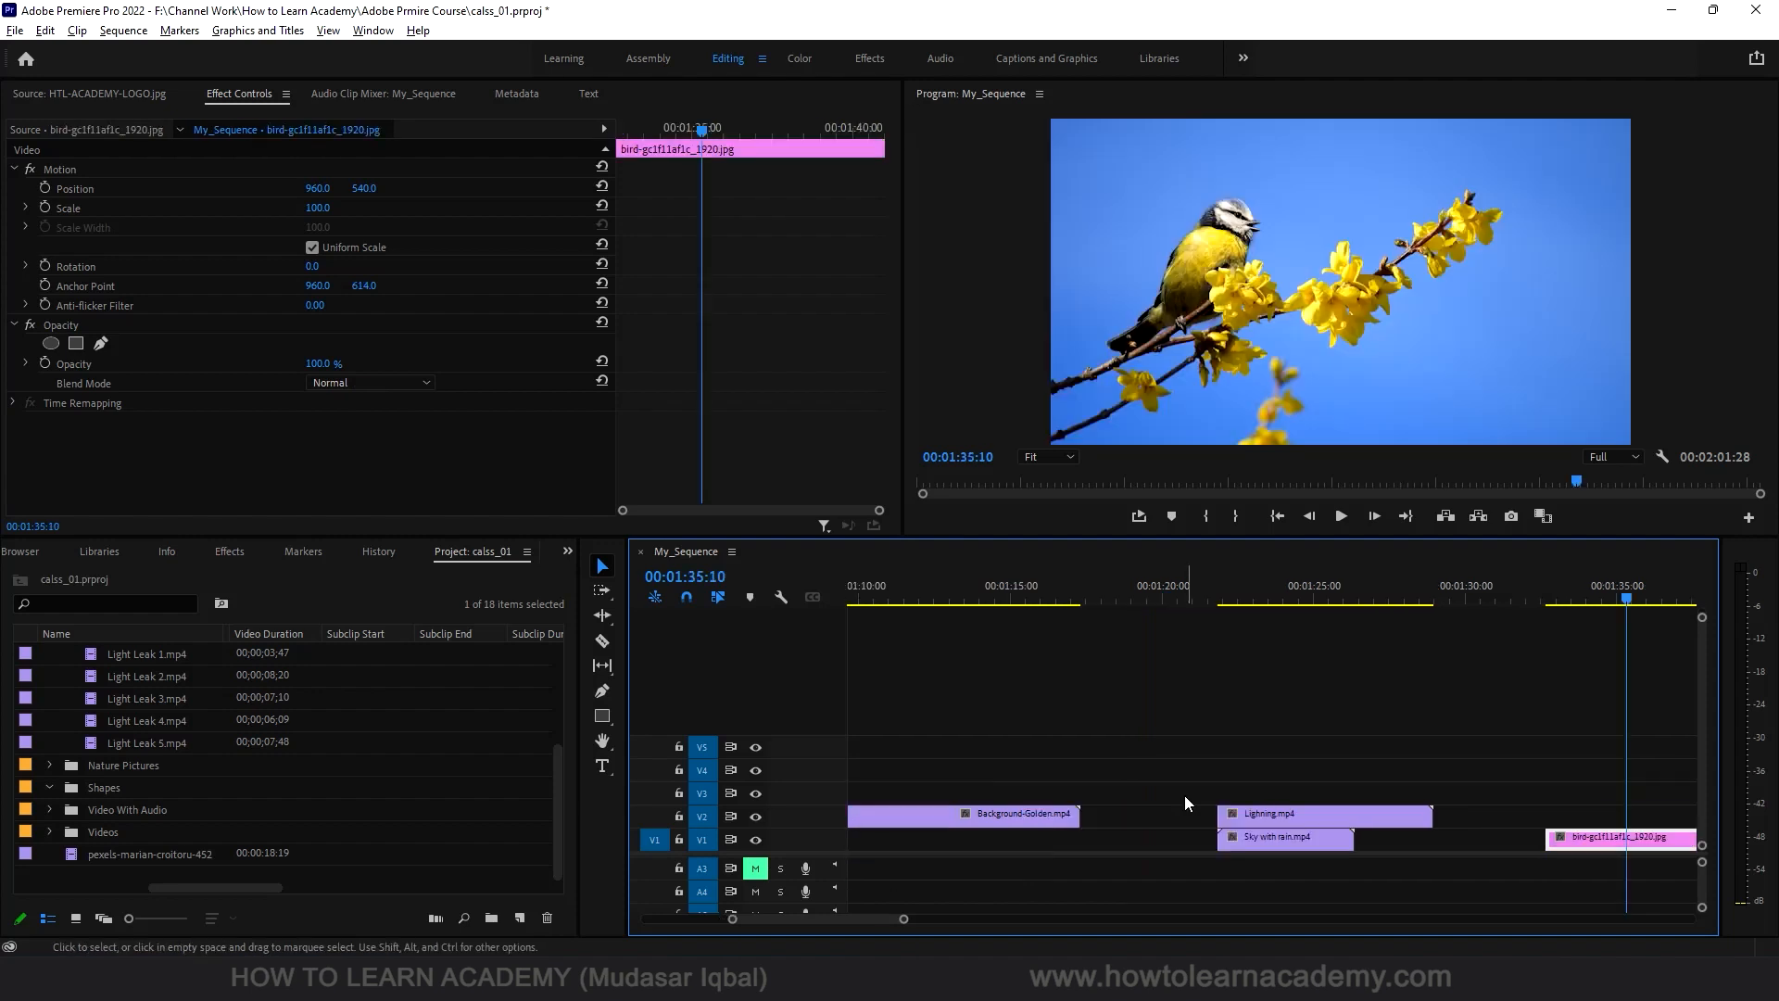
scroll(146, 758, up, 3)
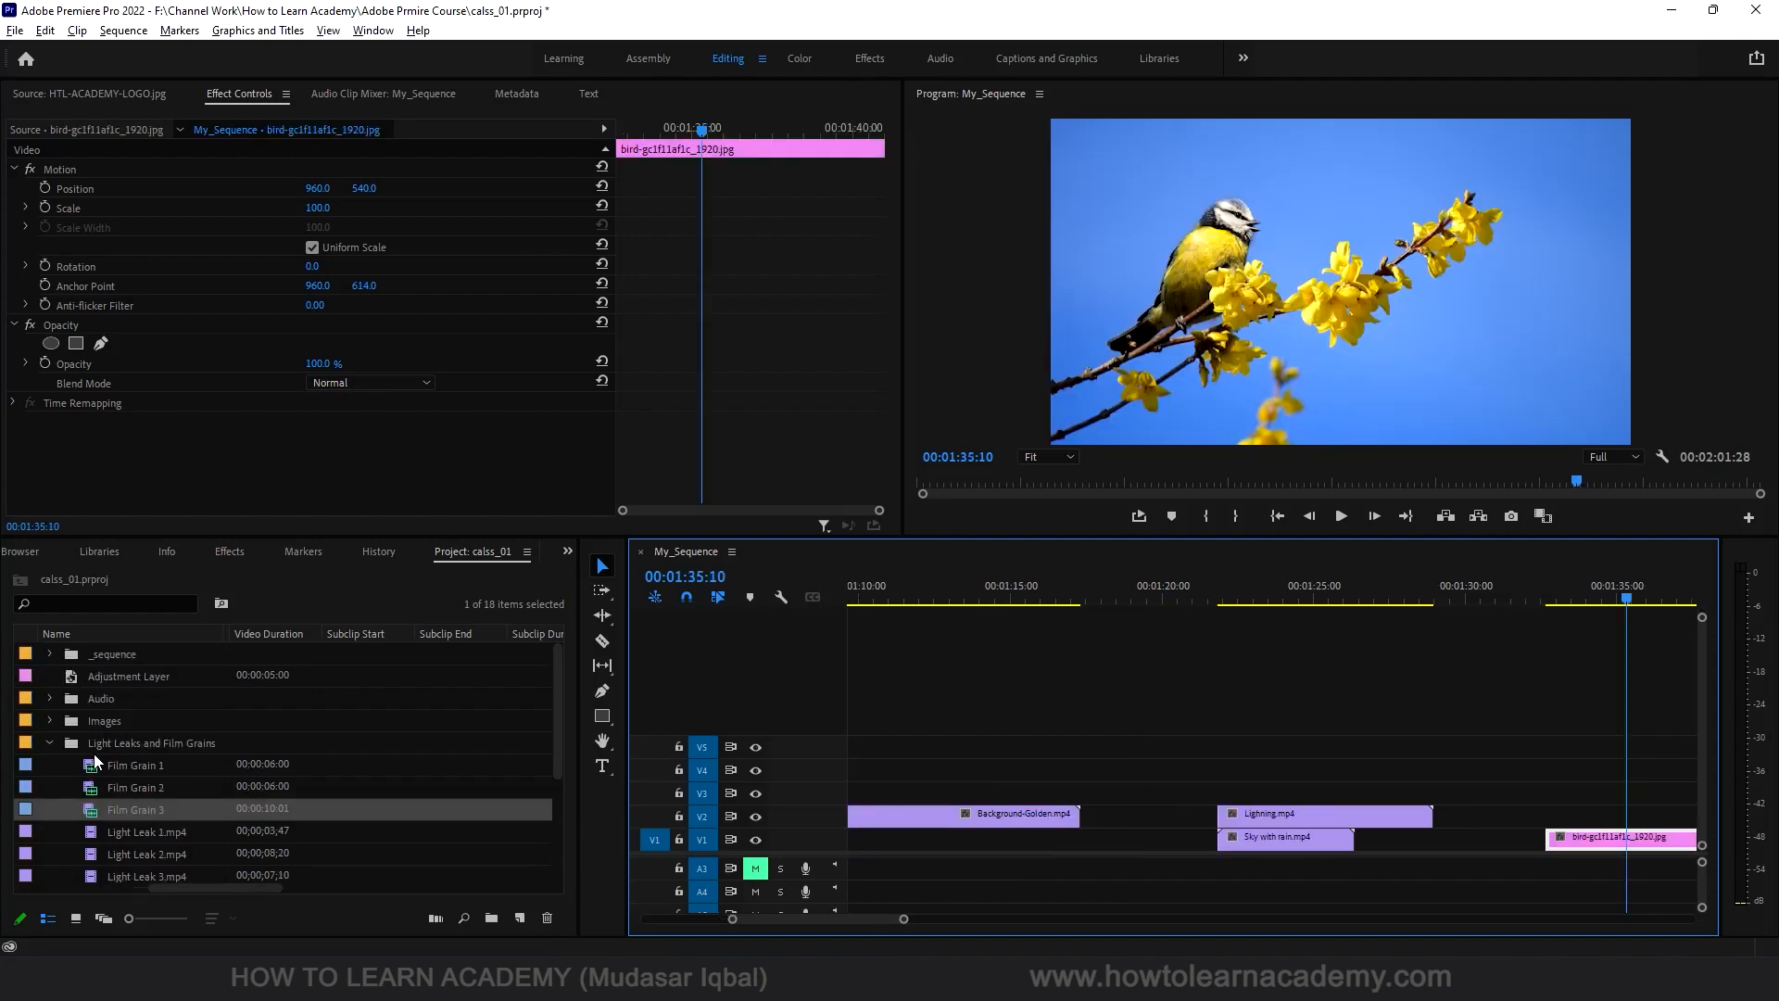
click(58, 715)
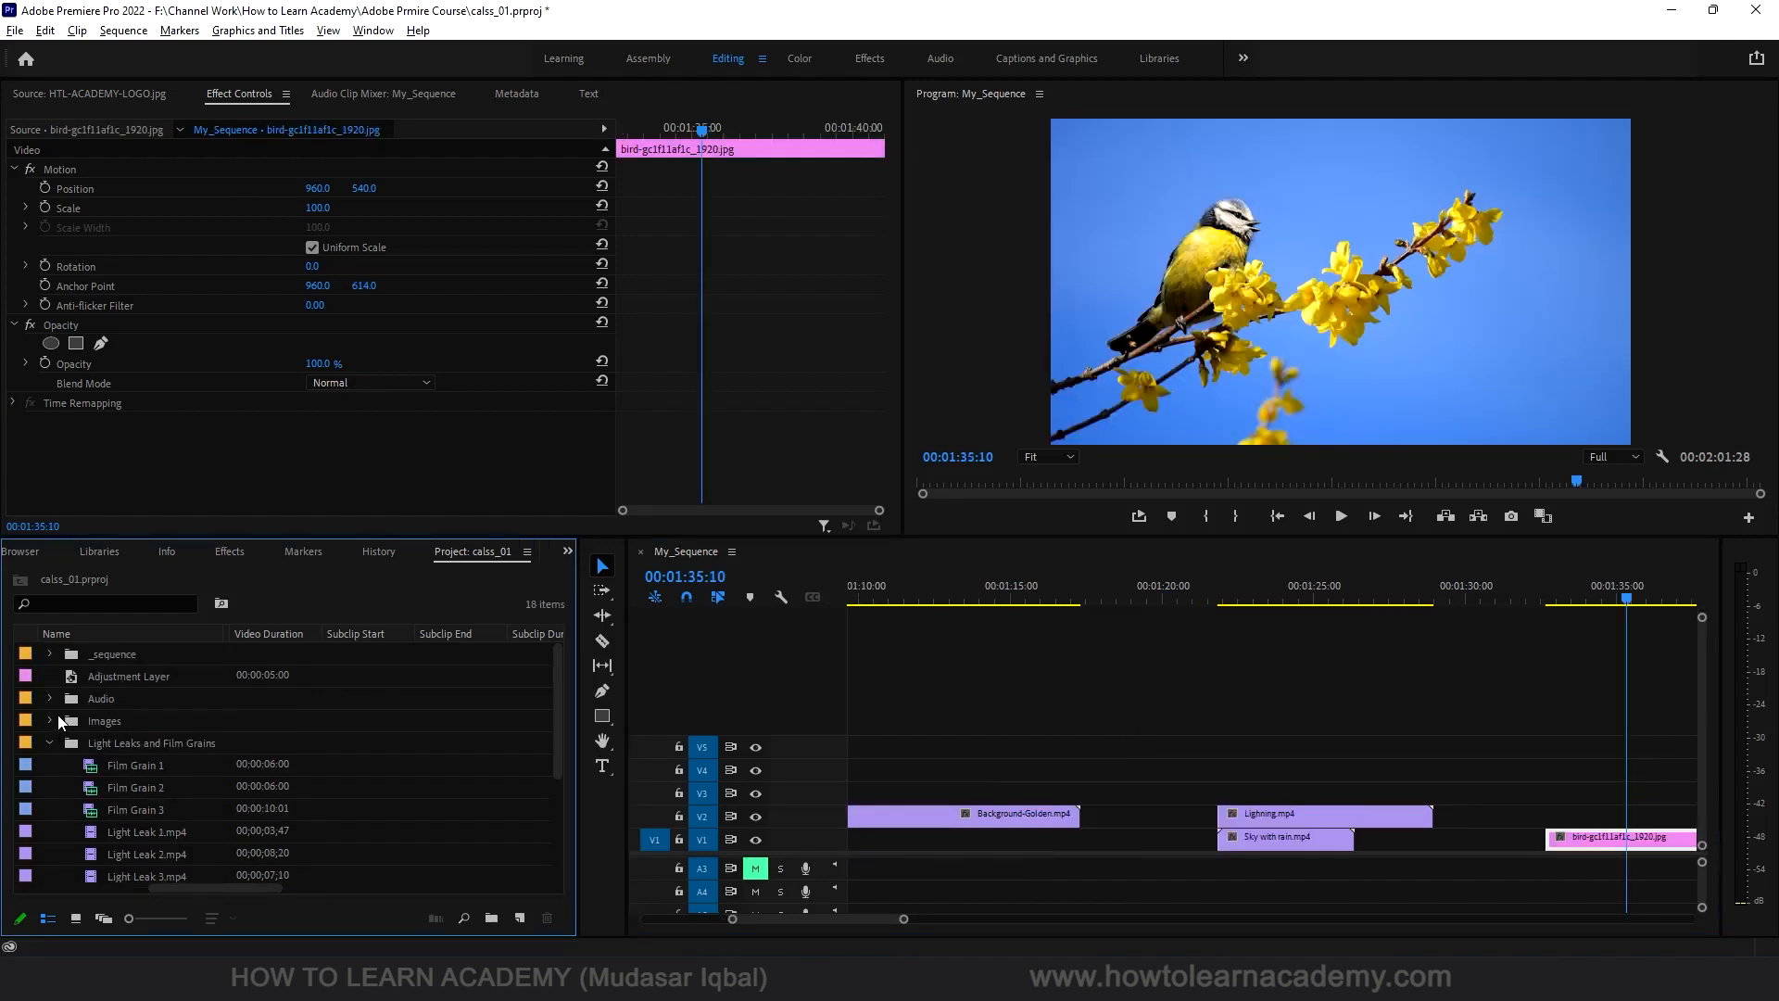
click(54, 719)
click(126, 744)
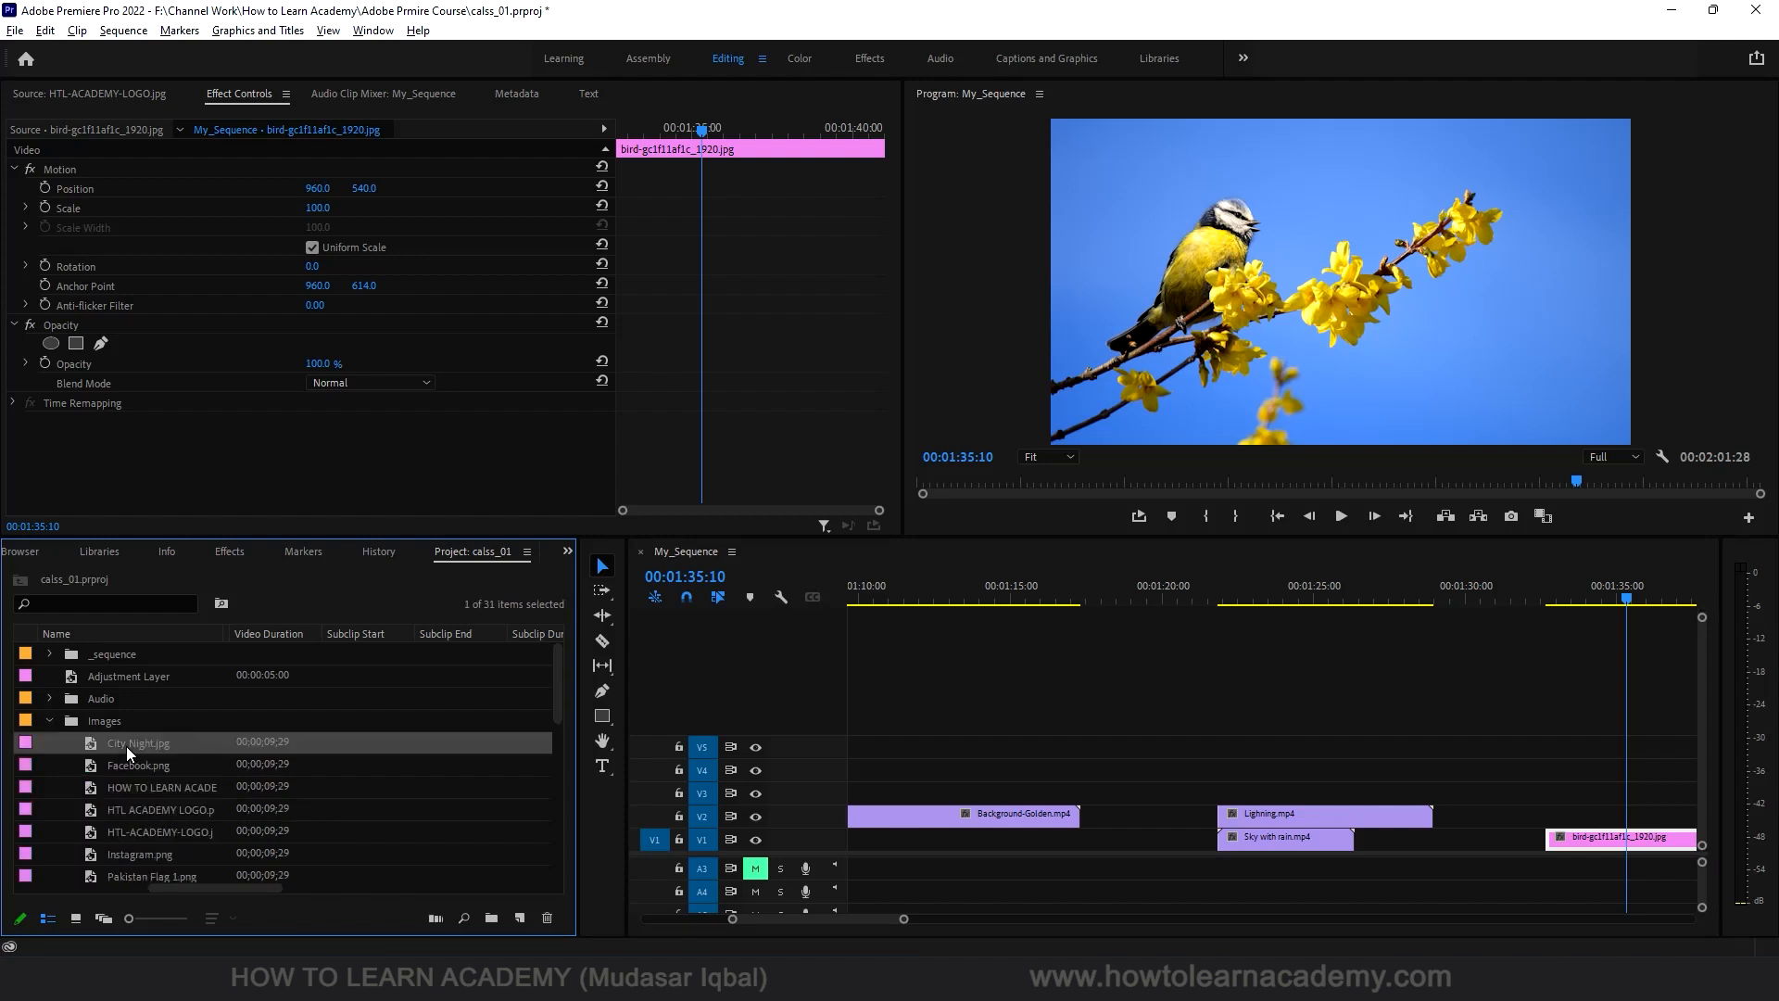
click(132, 746)
double_click(91, 744)
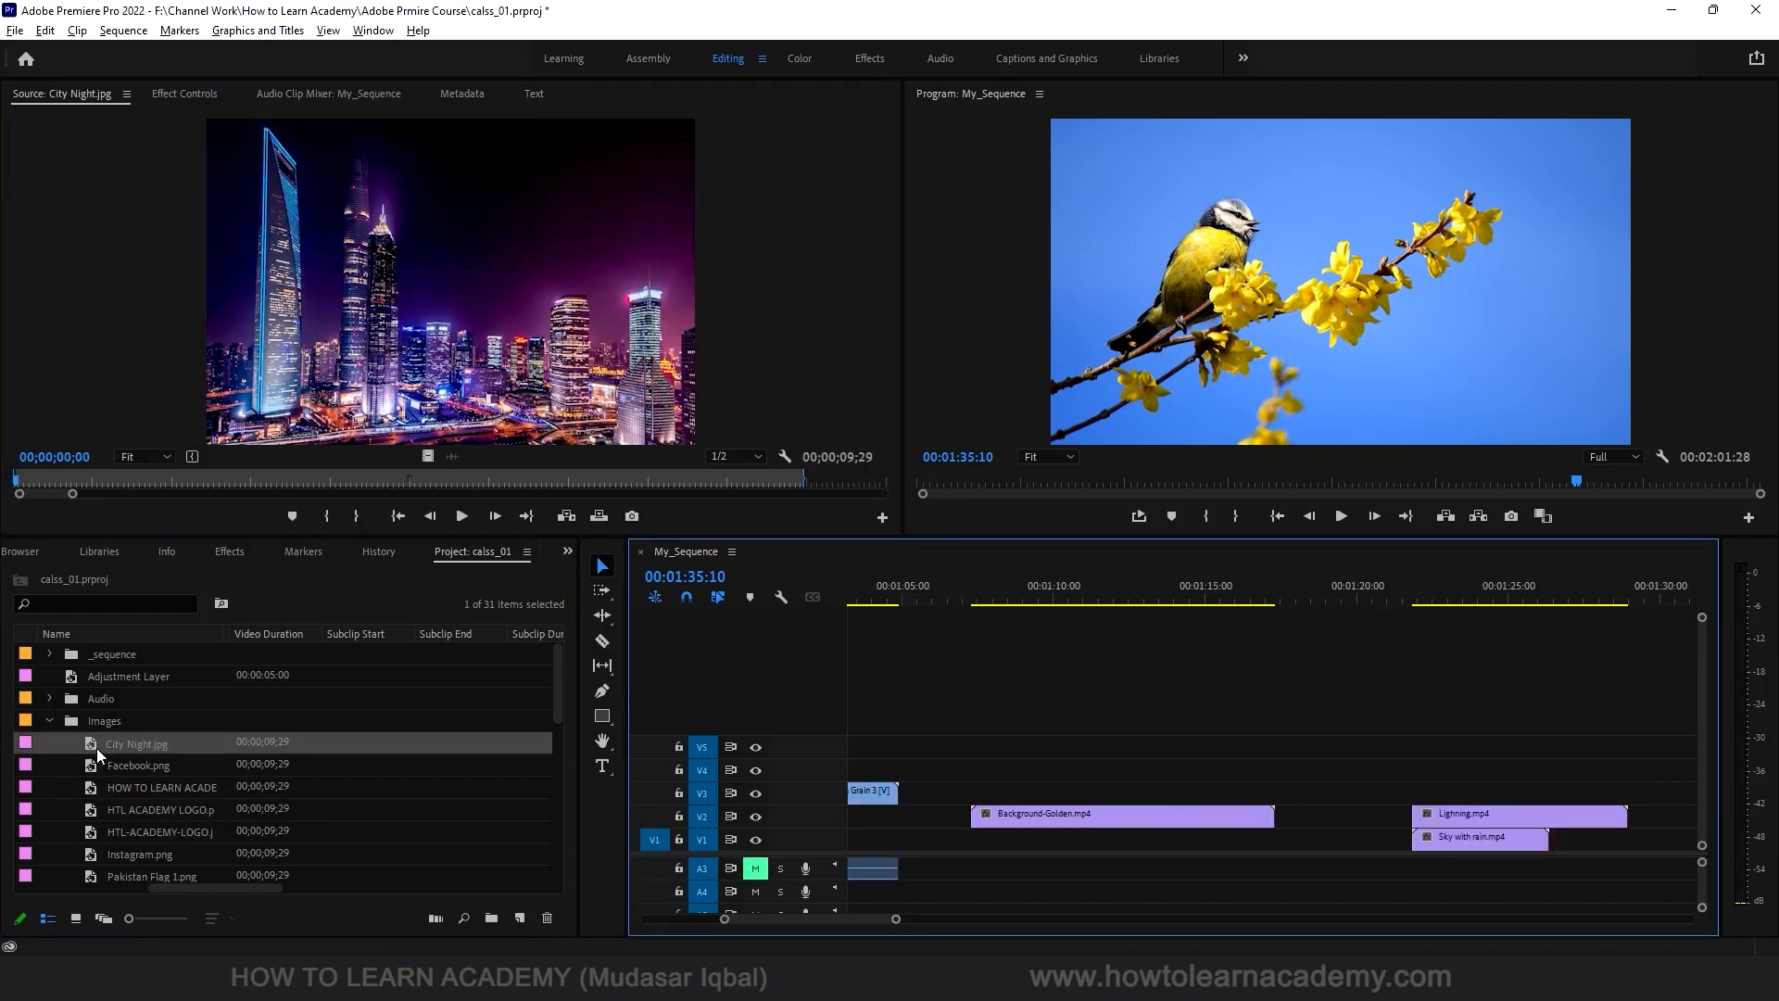
Step: Place City Night.jpg on V1 directly beneath Background-Golden.mp4, aligned with that clip's start, and check the frame at 00:01:10:06
drag(97, 748, 1010, 794)
click(1075, 595)
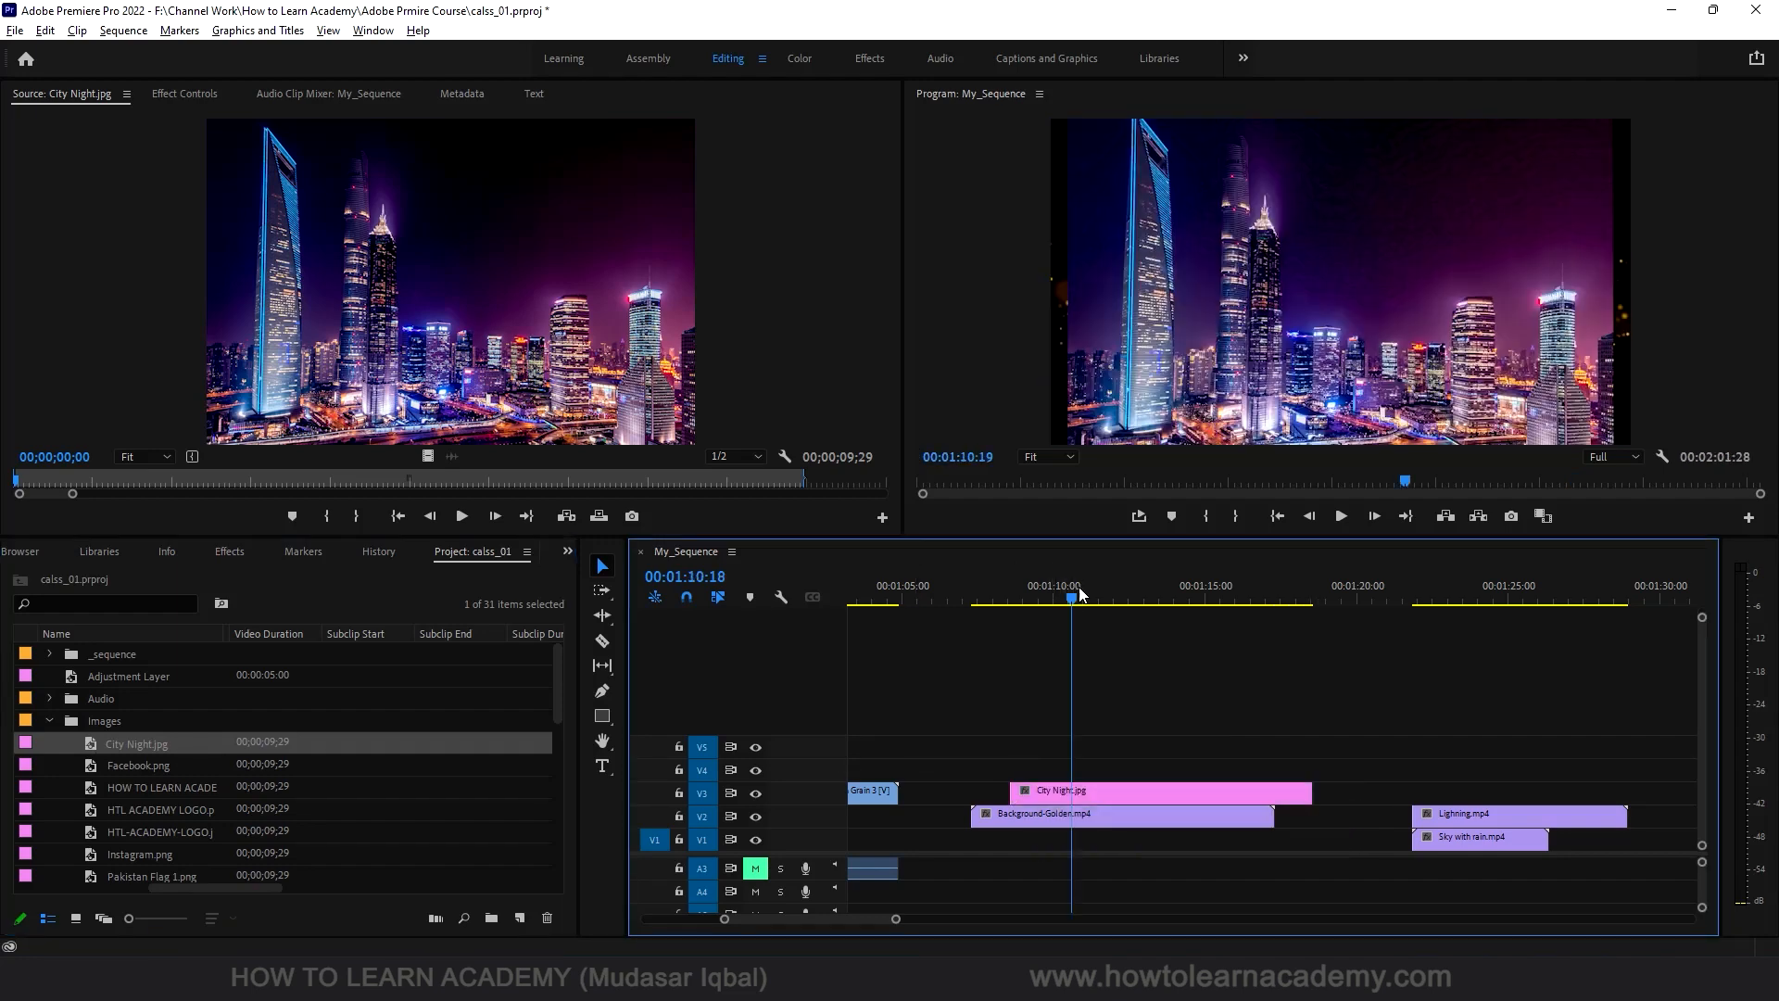
drag(1079, 594, 1108, 595)
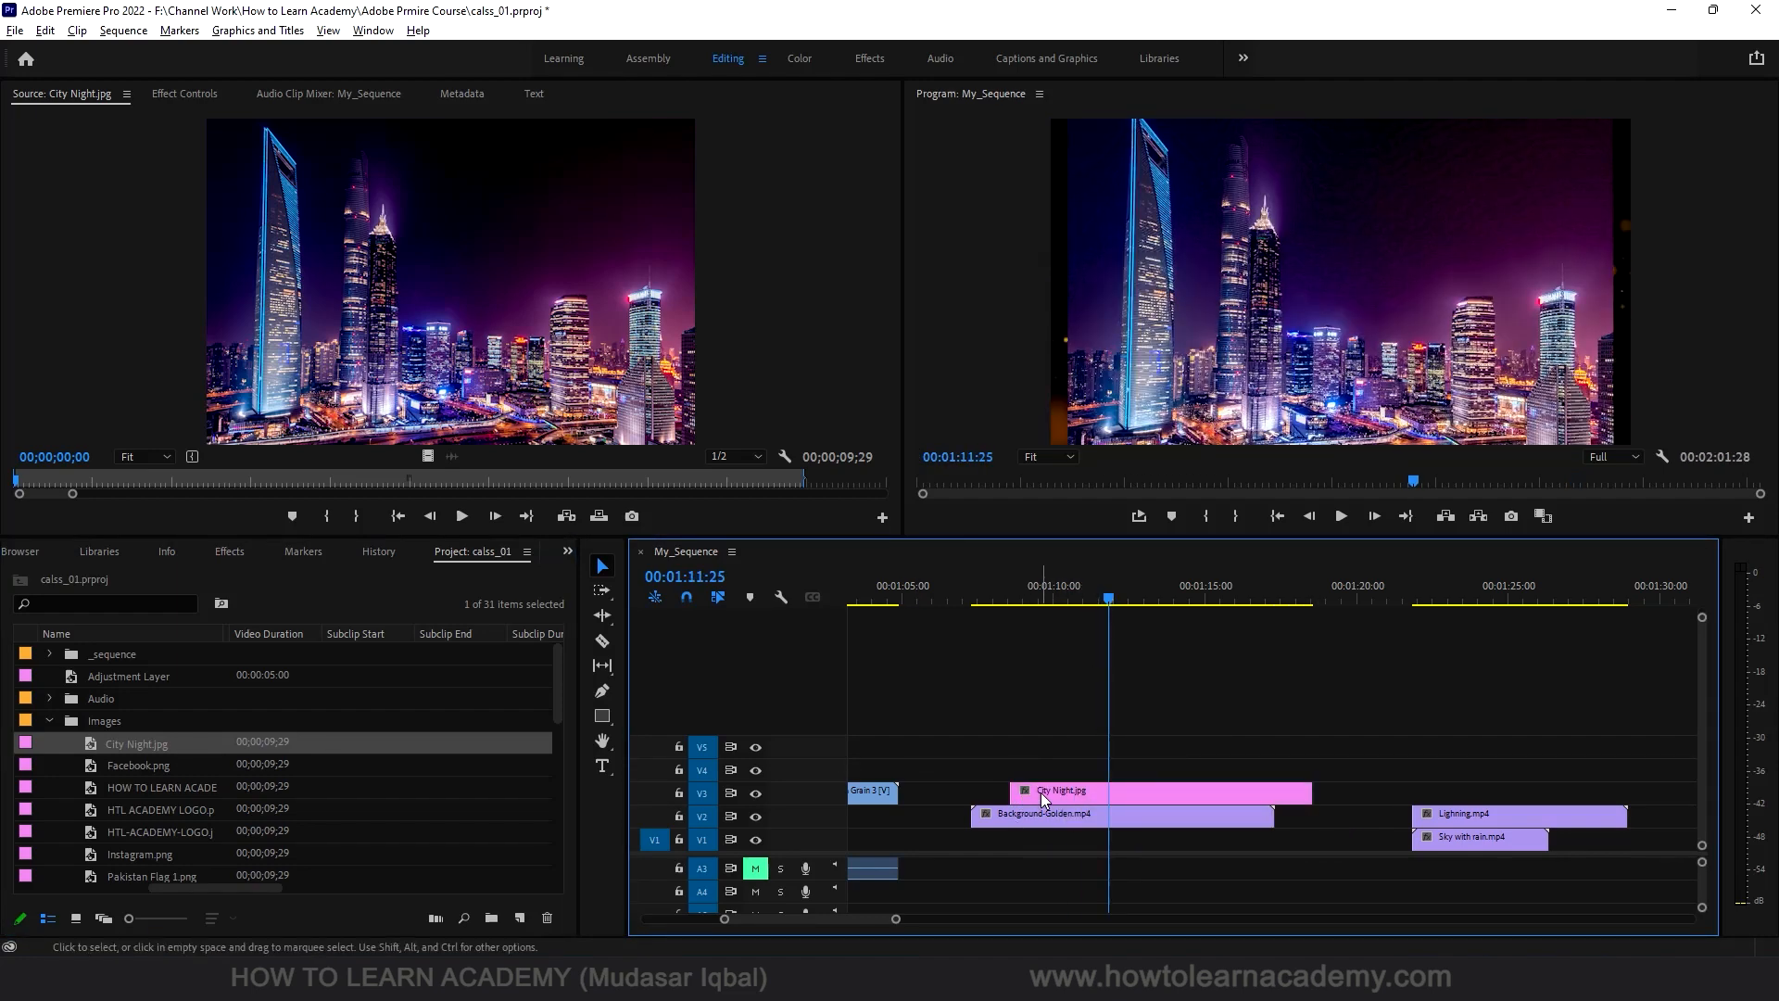
drag(1045, 799, 984, 847)
click(1062, 599)
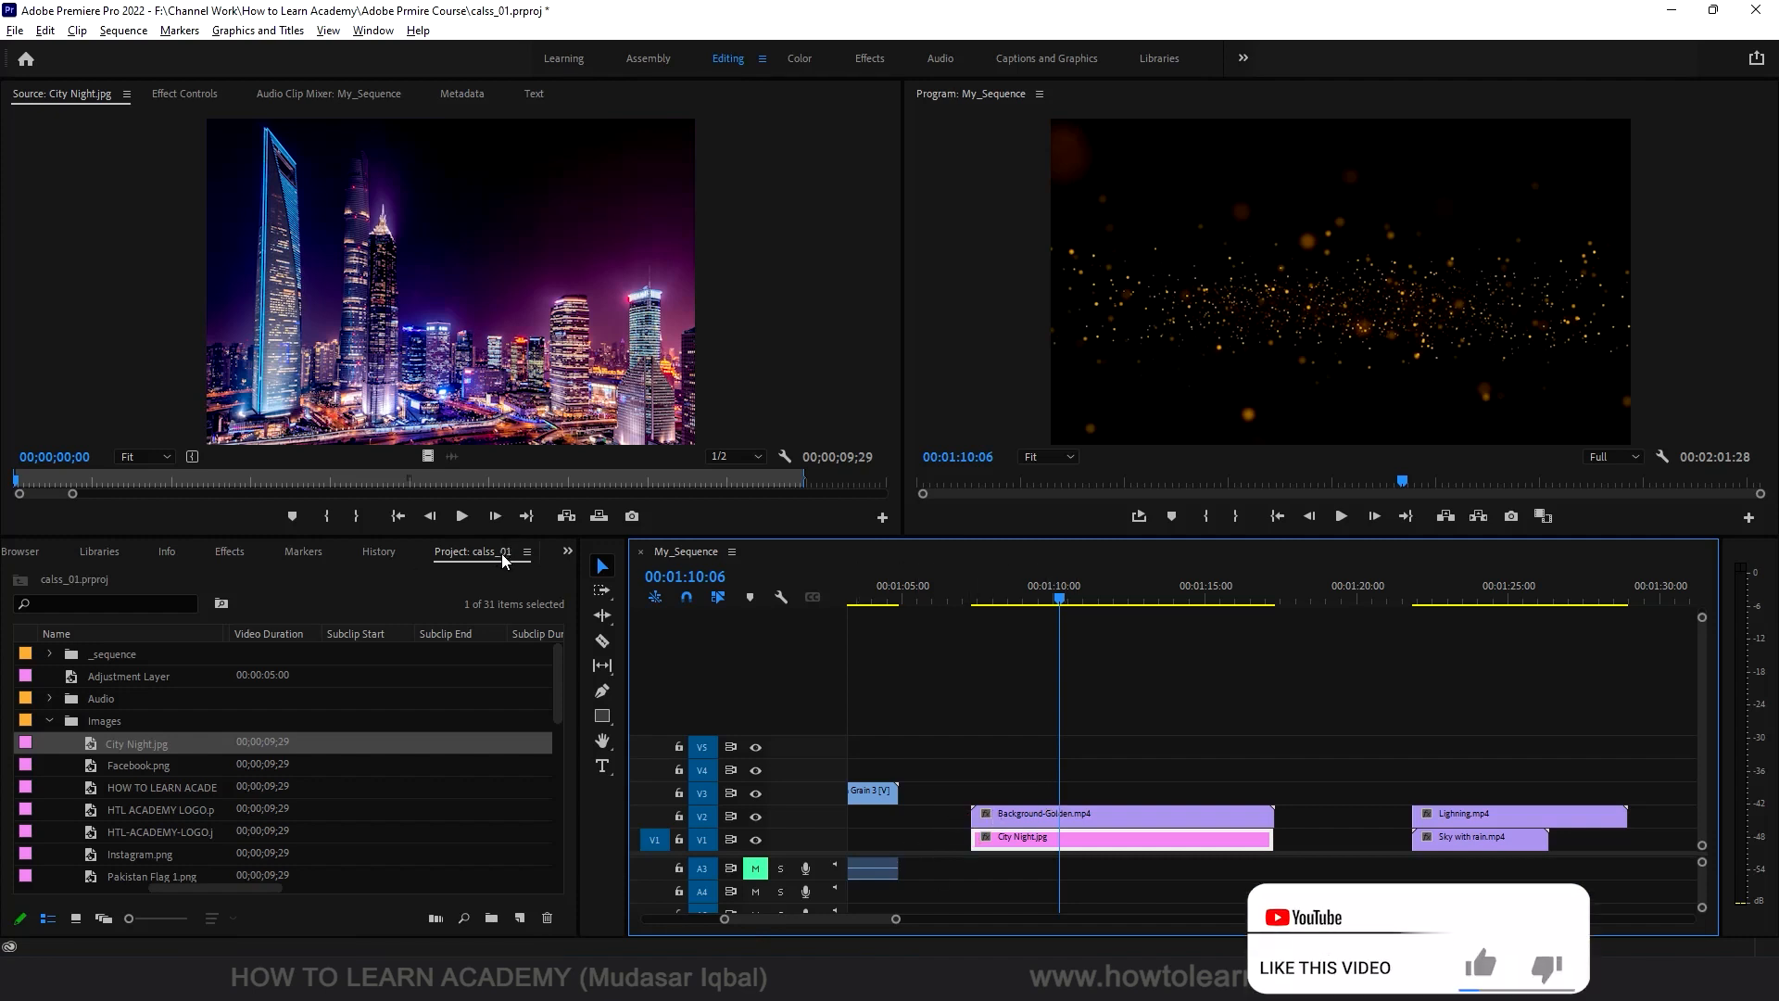
Step: Set the Background-Golden.mp4 clip's blend mode to Lighten for comparison, then to Screen
click(1066, 818)
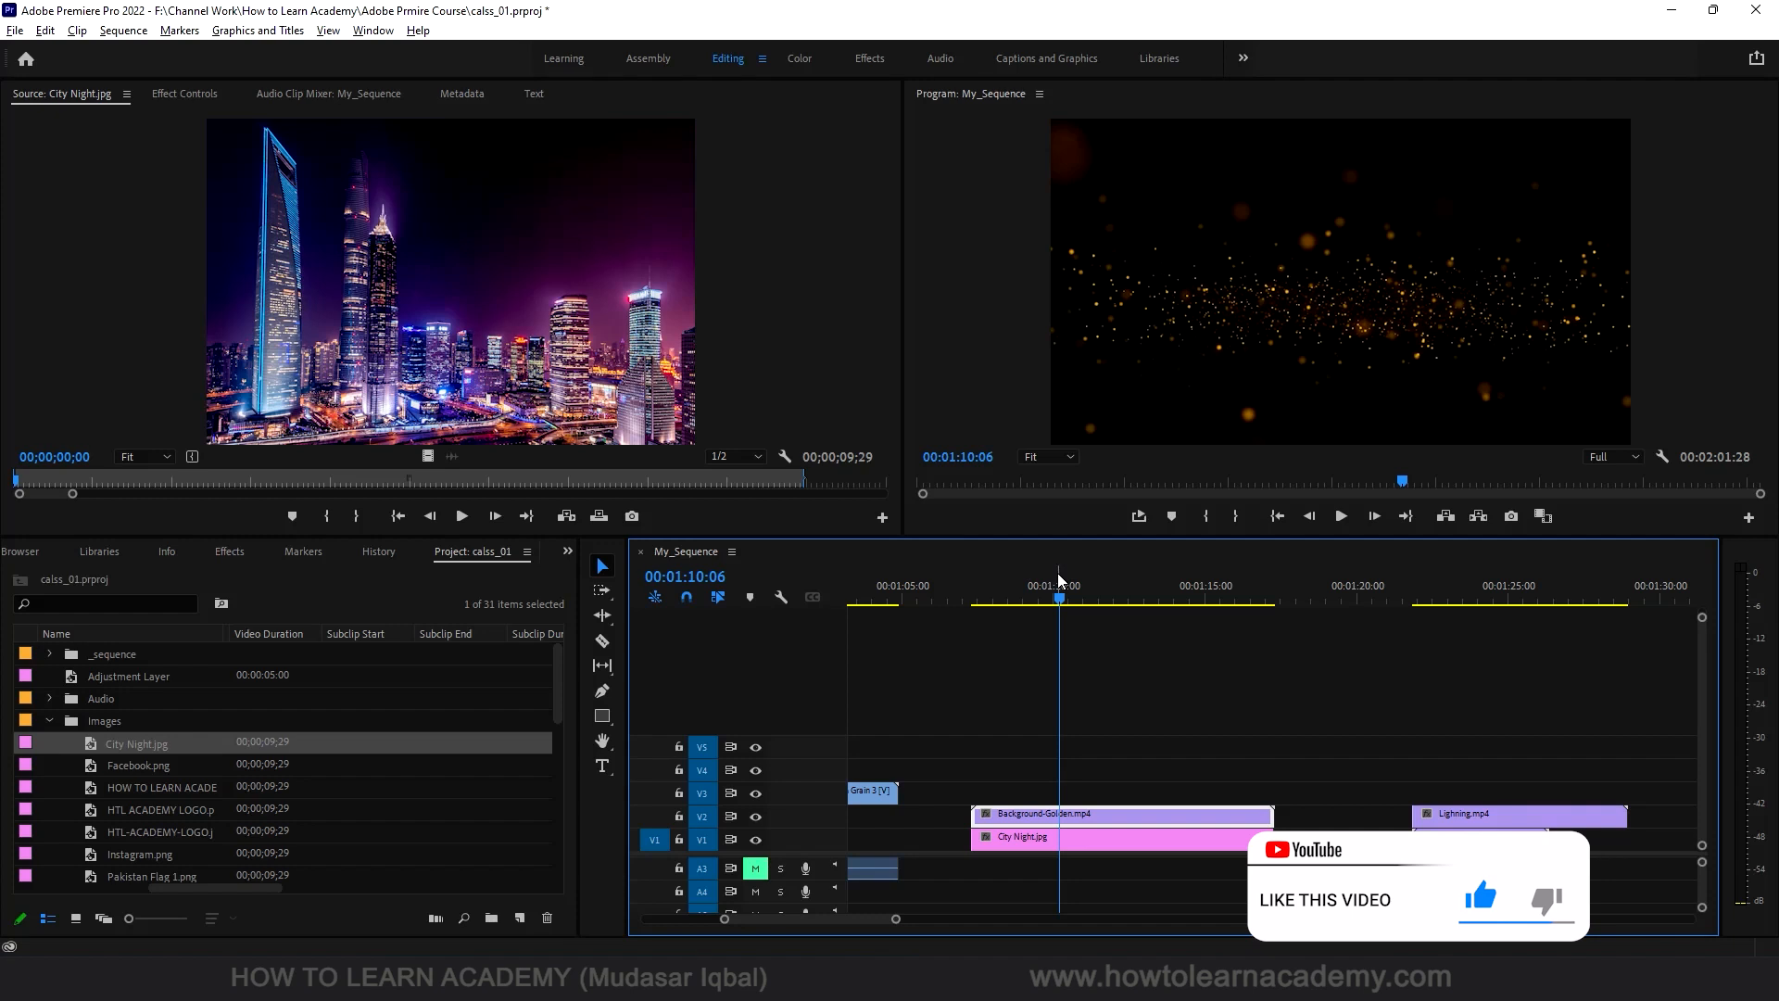
click(183, 94)
click(358, 383)
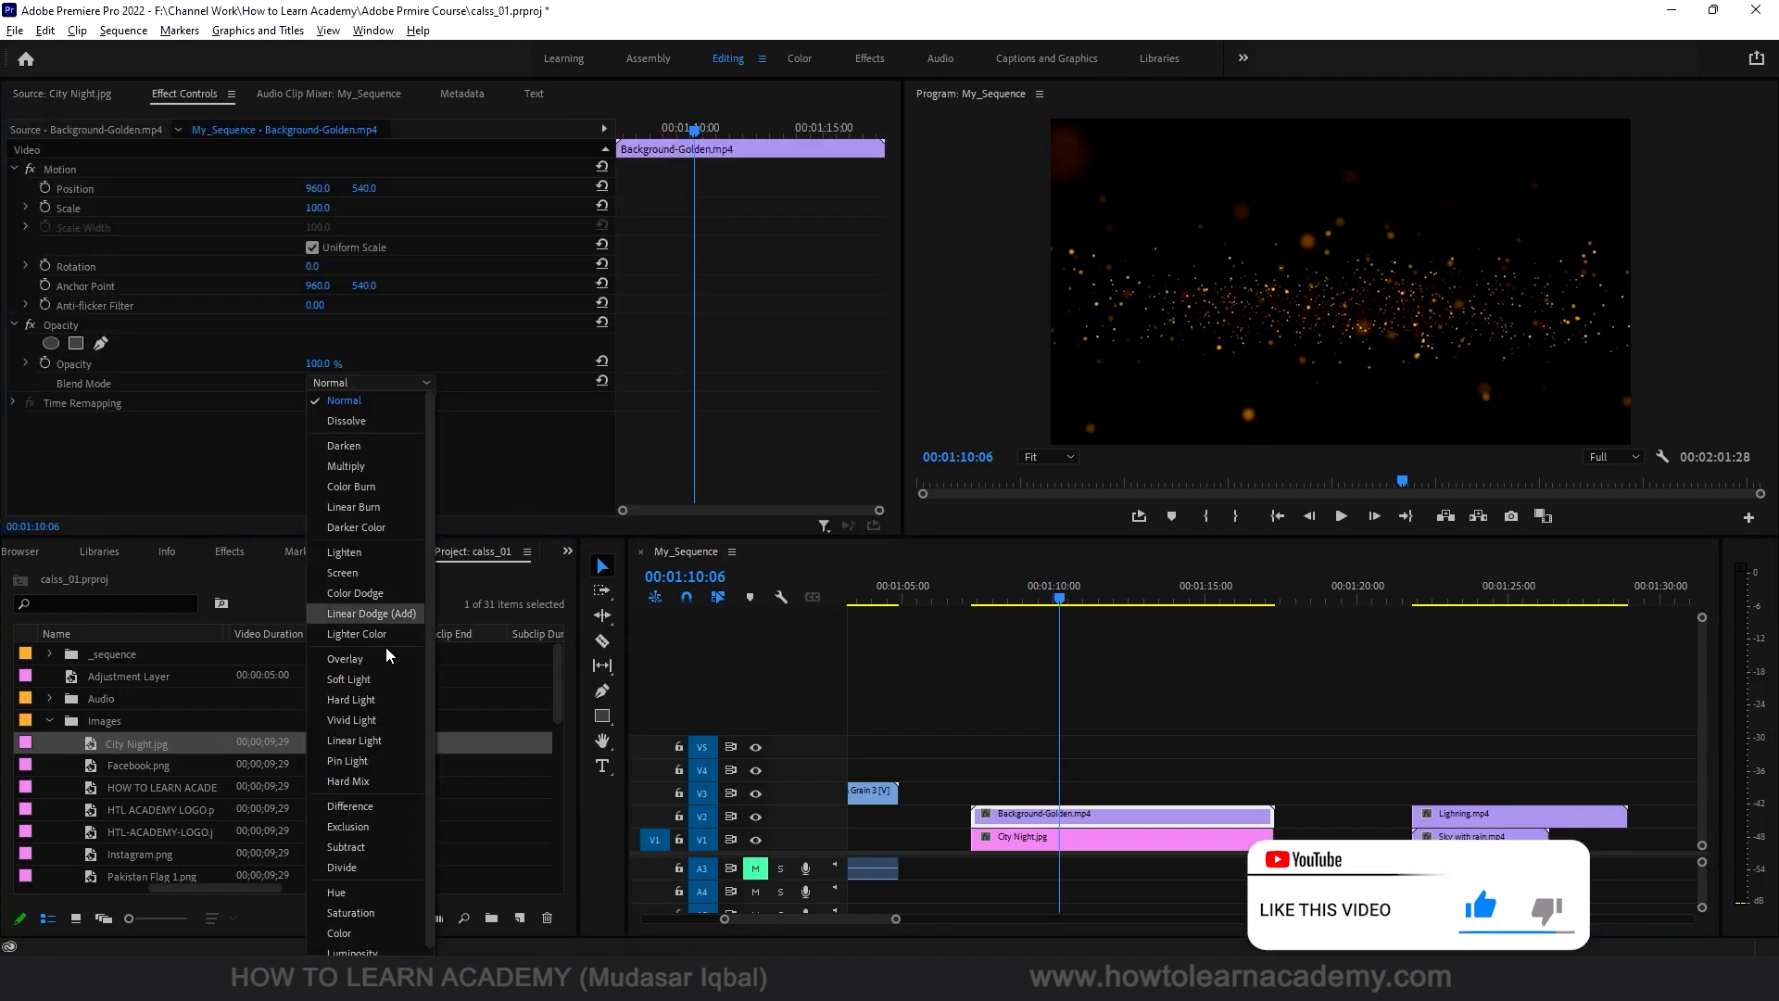
click(368, 554)
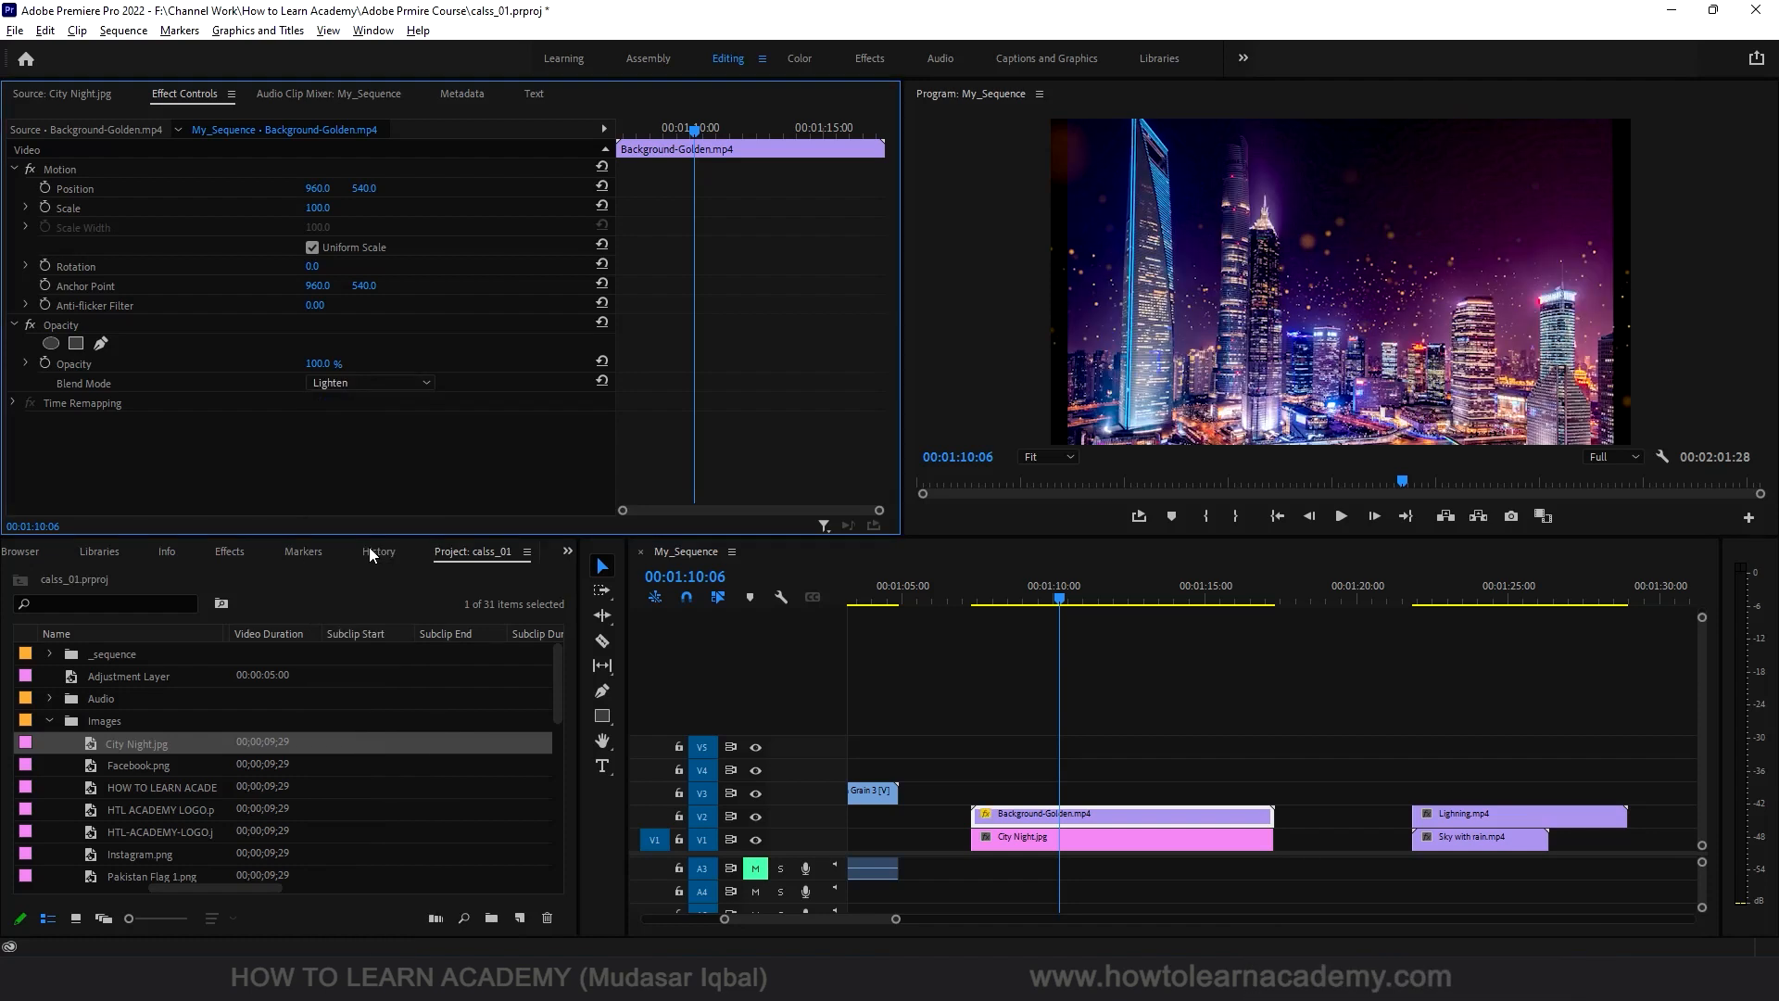
click(350, 380)
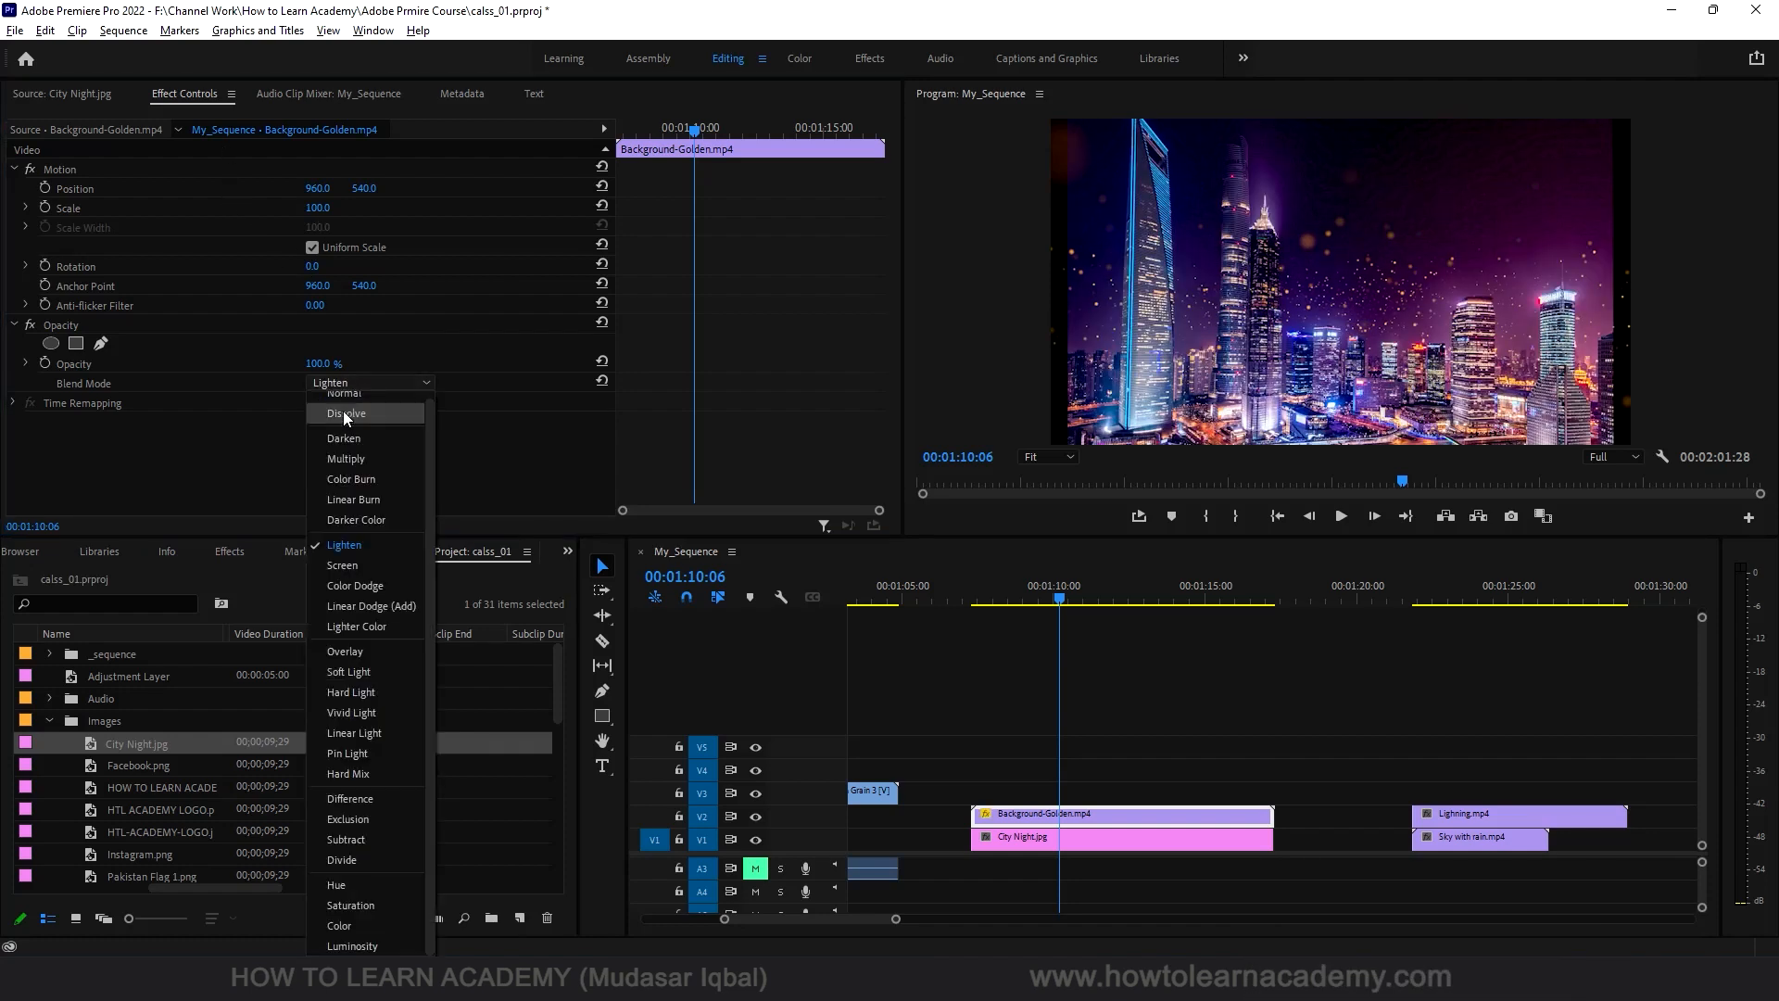
click(374, 562)
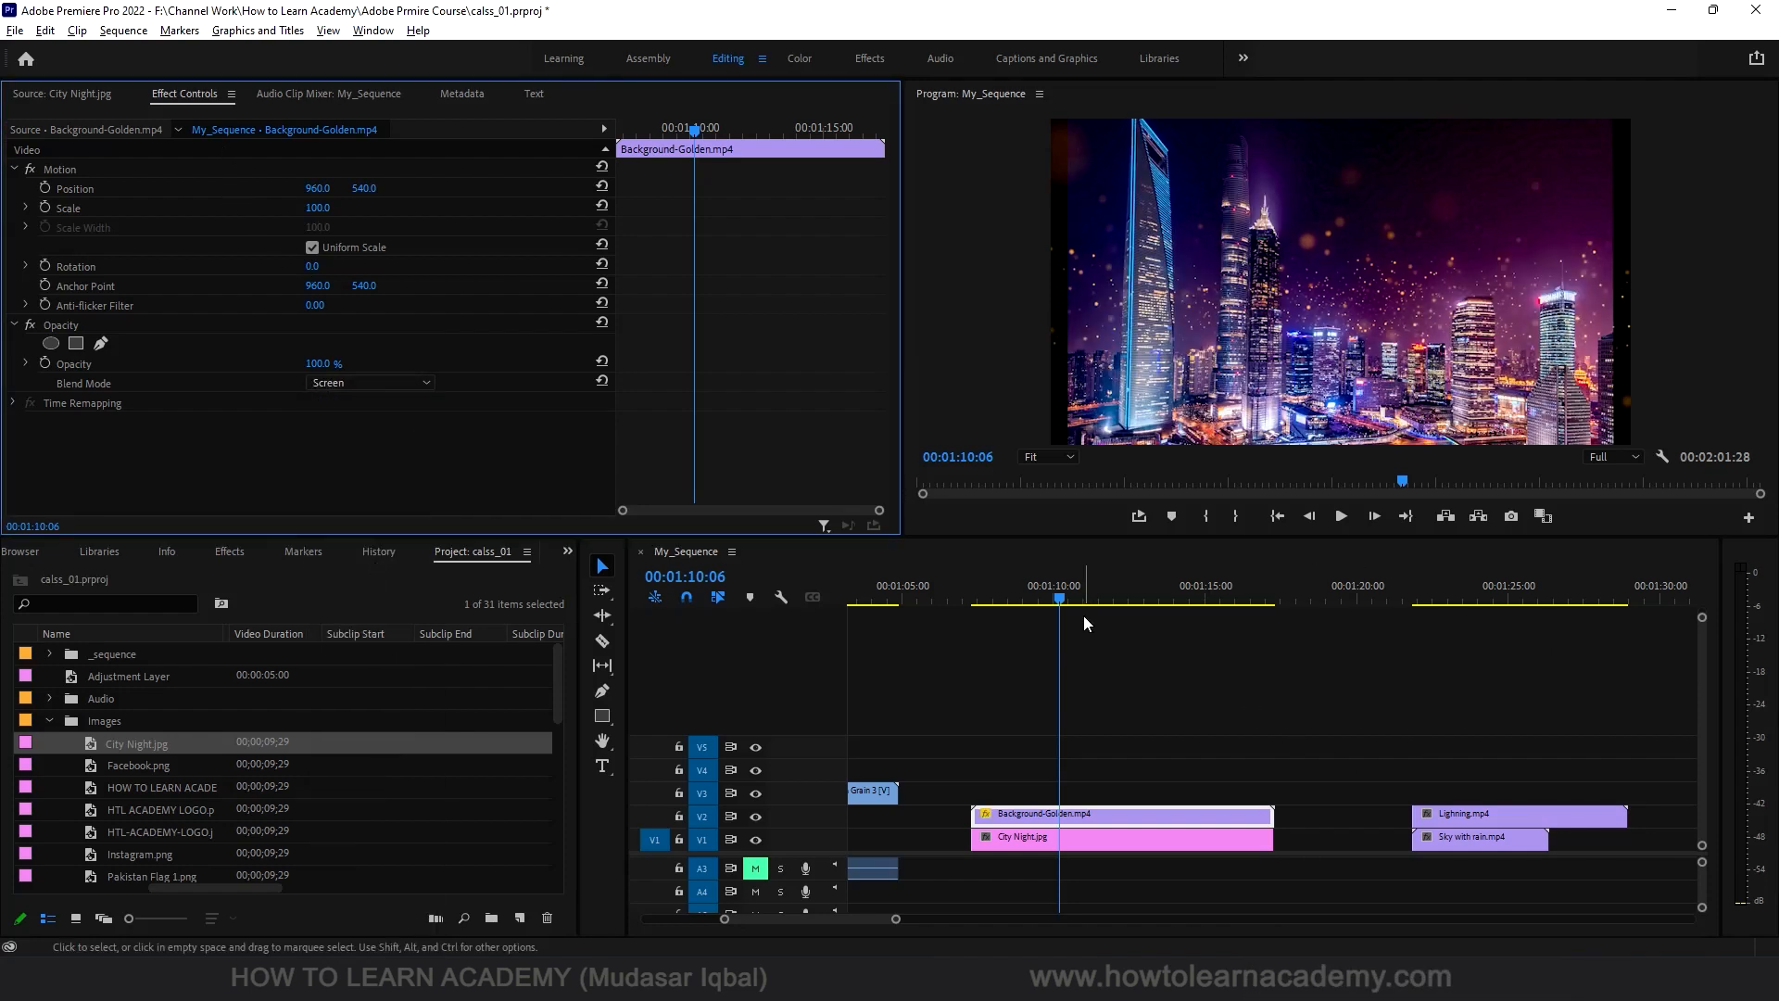
Step: Play back the golden particles blended over the city night image from near the clips' start
drag(1059, 593, 995, 600)
key(space)
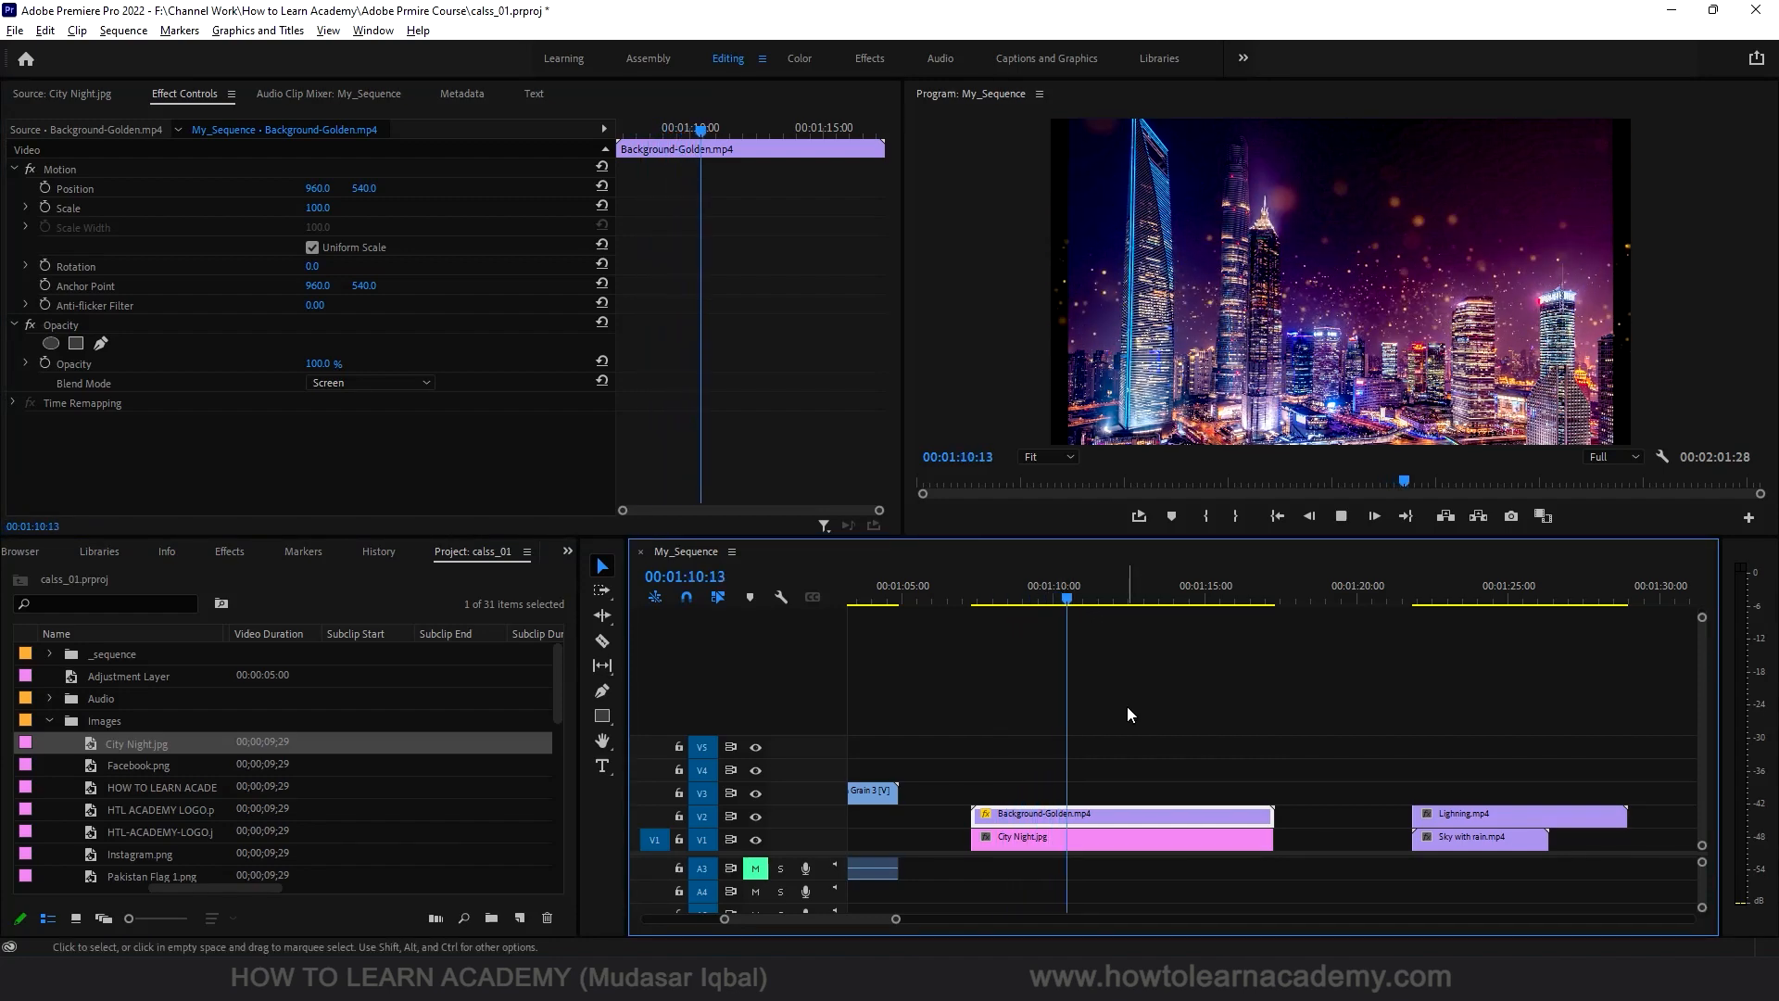
key(space)
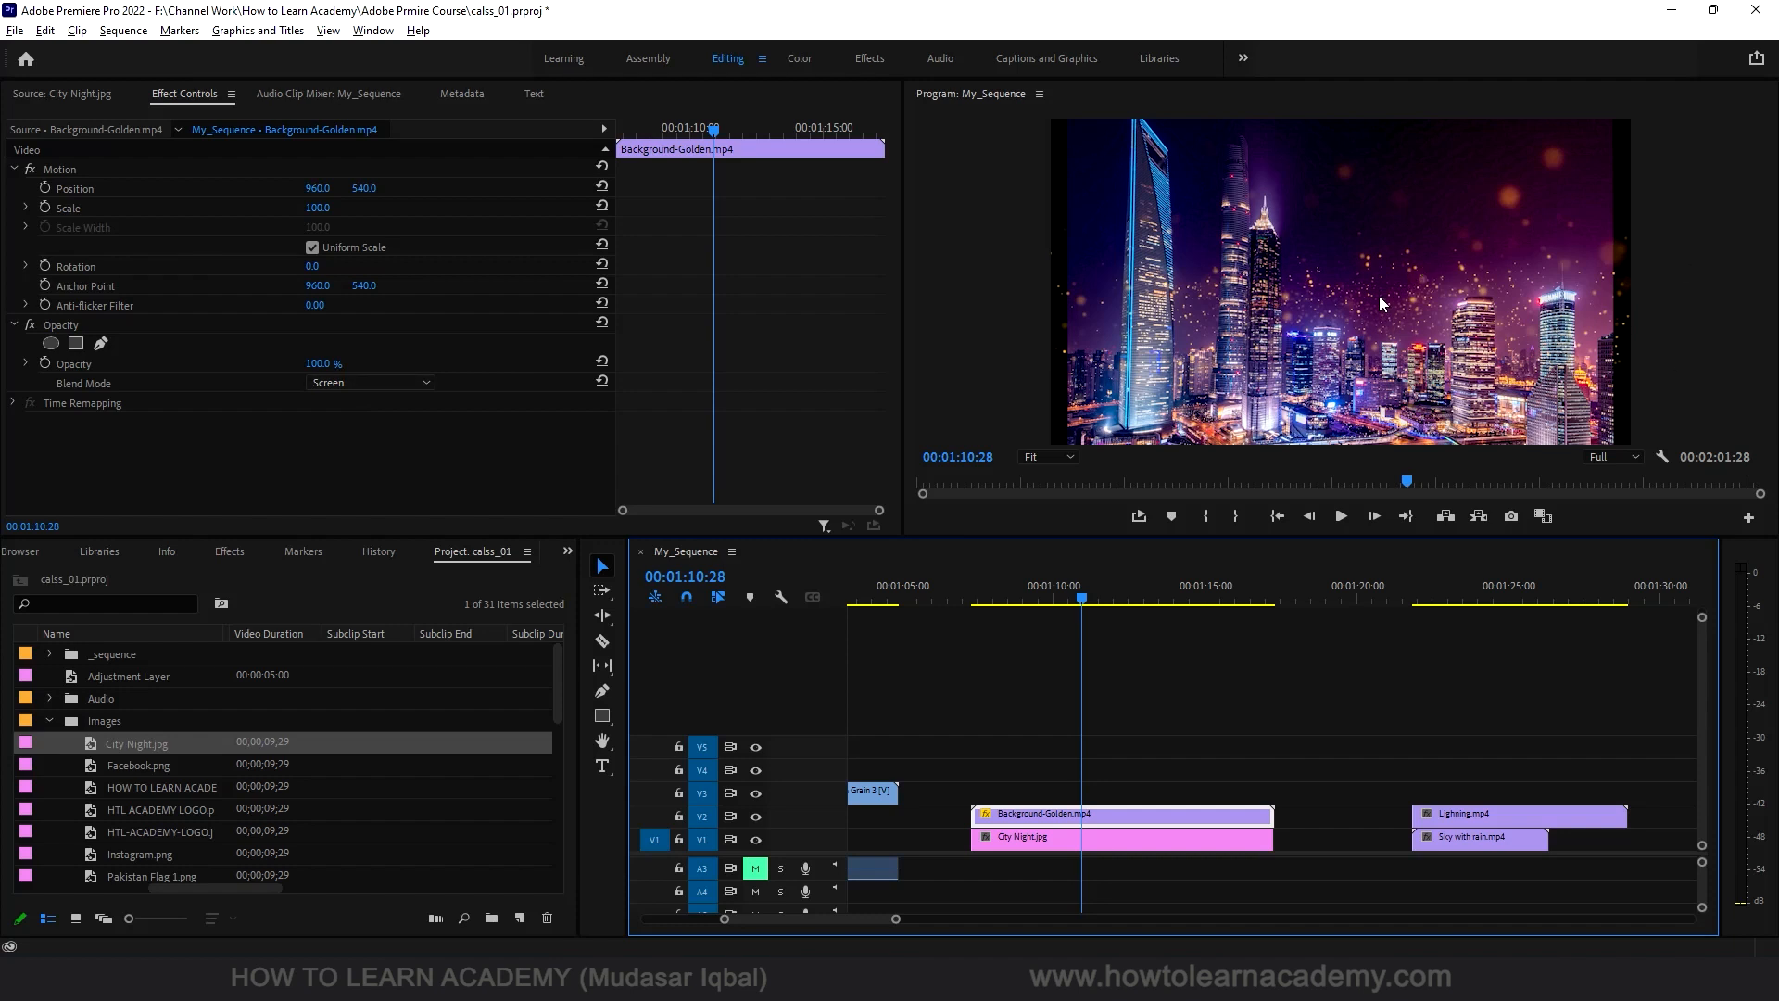
Step: Scrub through the lightning footage to 00:01:25:10 and select the Lighning.mp4 clip on V2
scroll(1267, 670, down, 5)
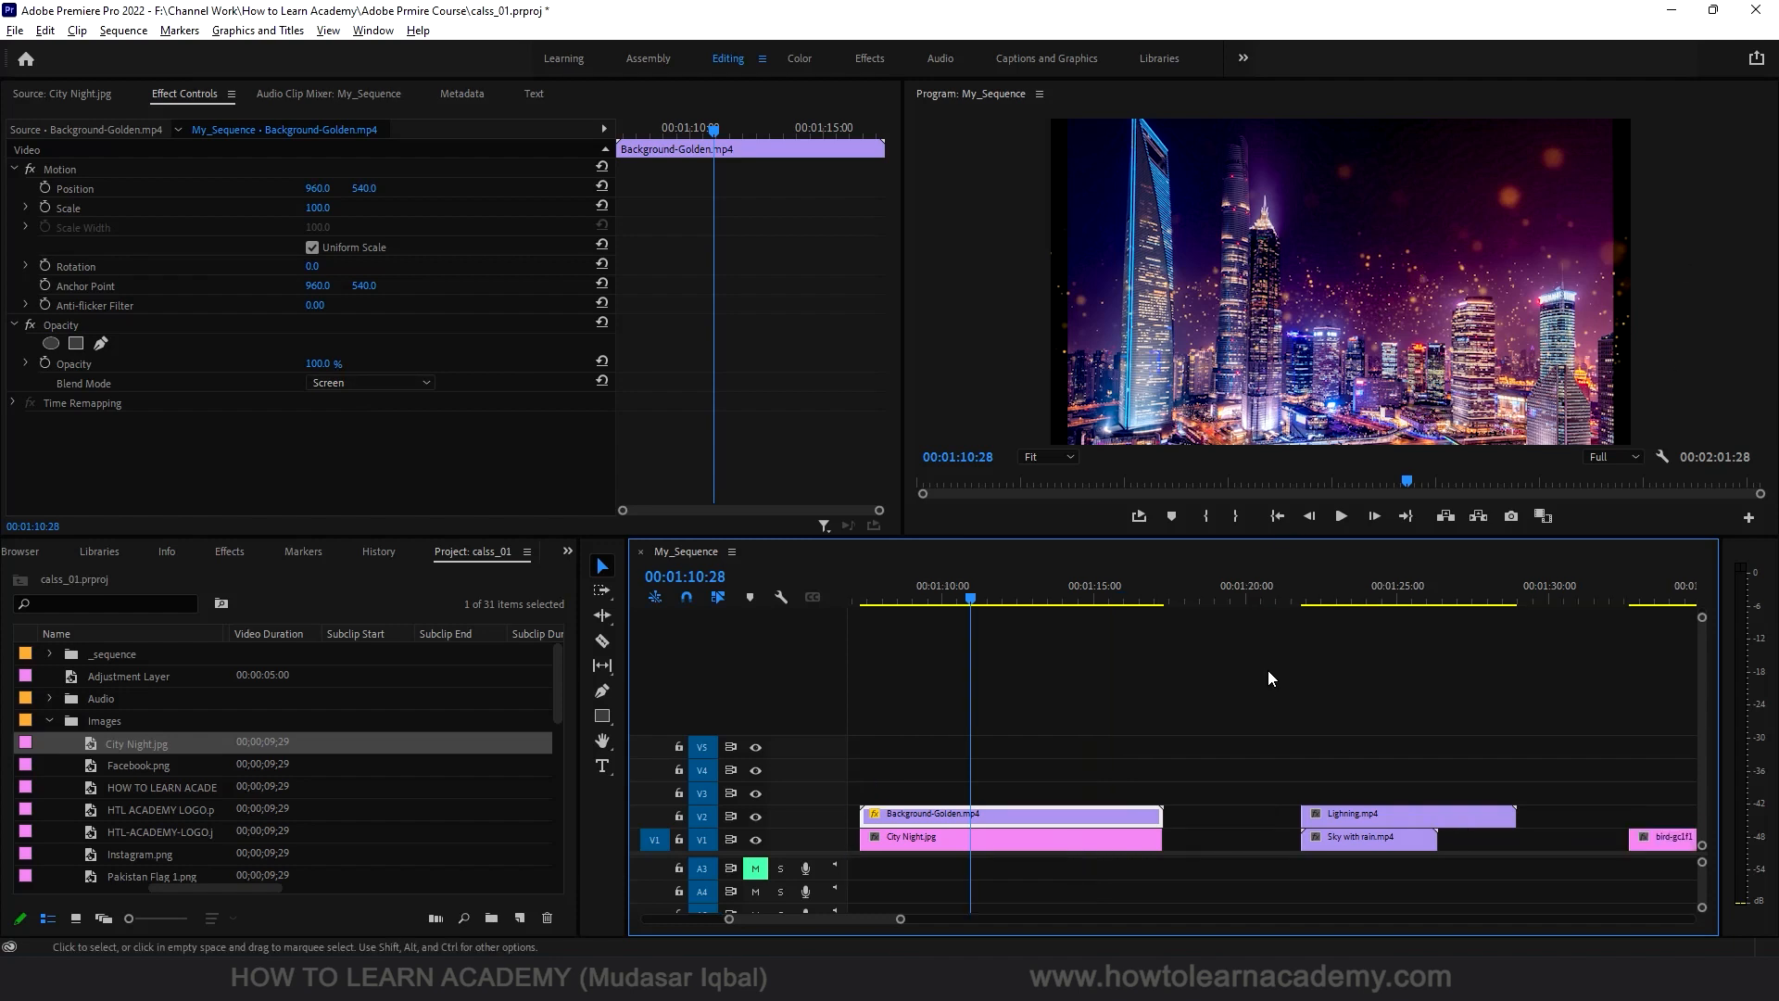
click(1221, 593)
drag(1220, 591, 1268, 596)
click(1266, 815)
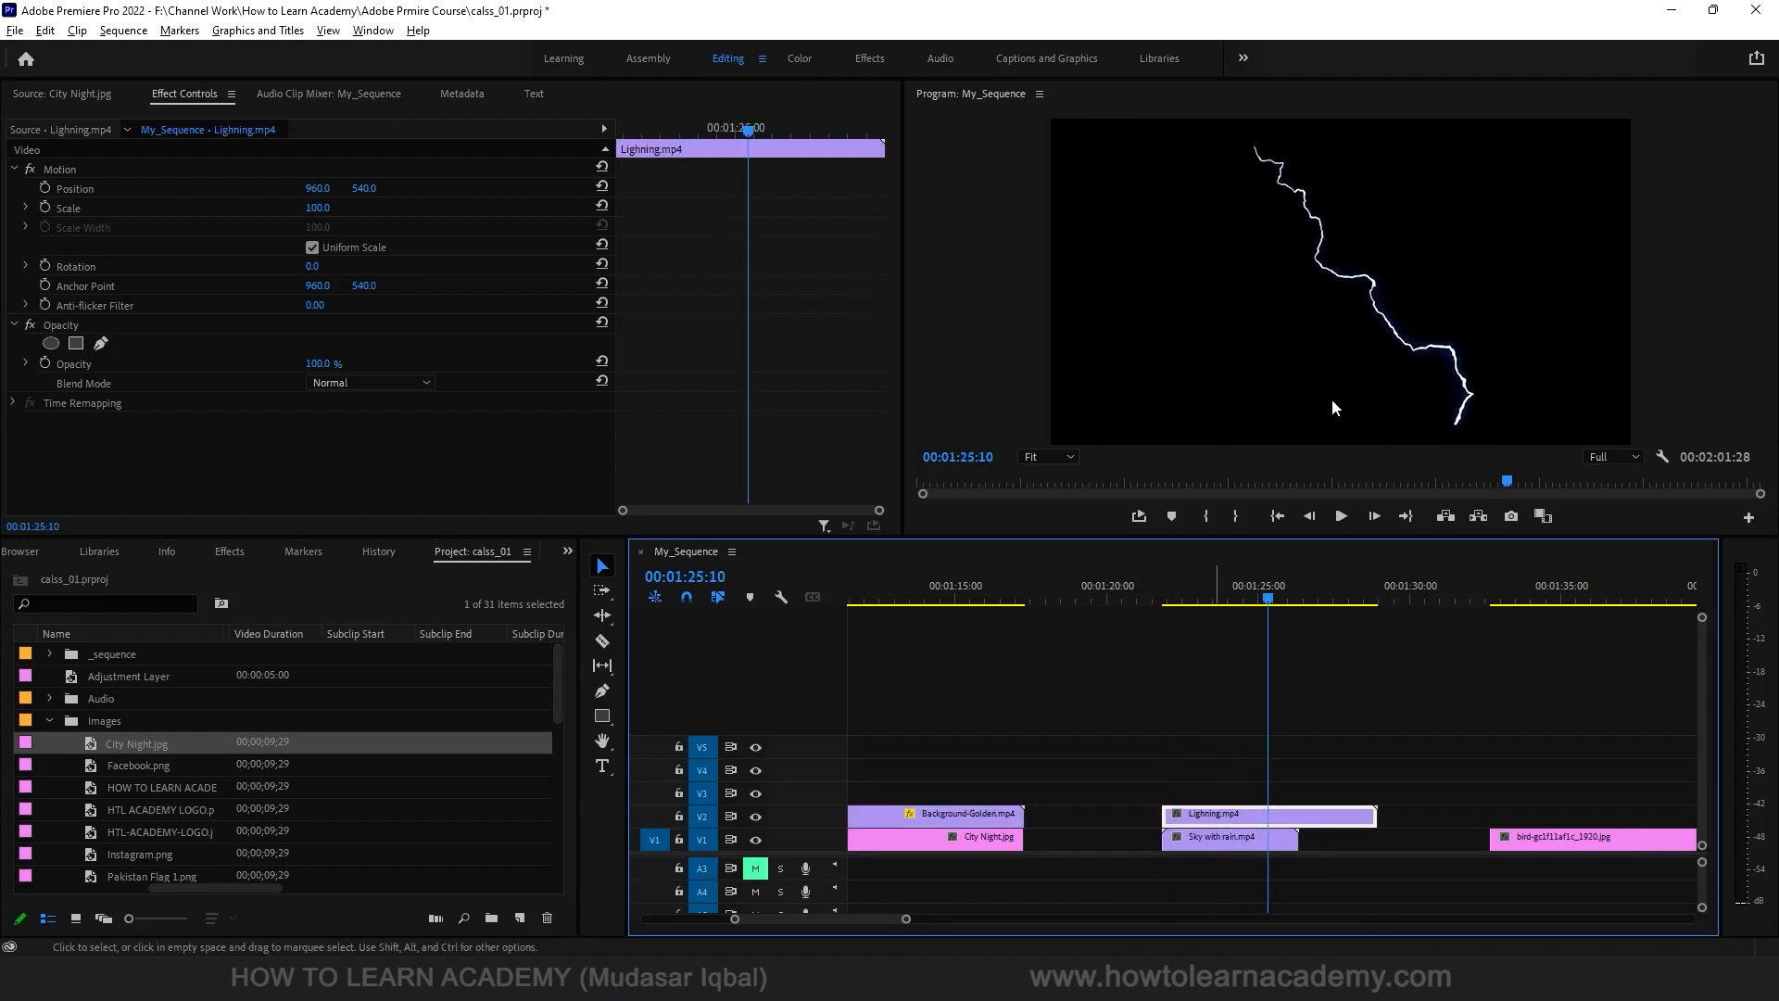
Step: Hide track V2 and play the Sky with rain.mp4 footage in the maximized Program monitor, then restore the normal layout
click(755, 816)
drag(1227, 597, 1235, 596)
click(964, 357)
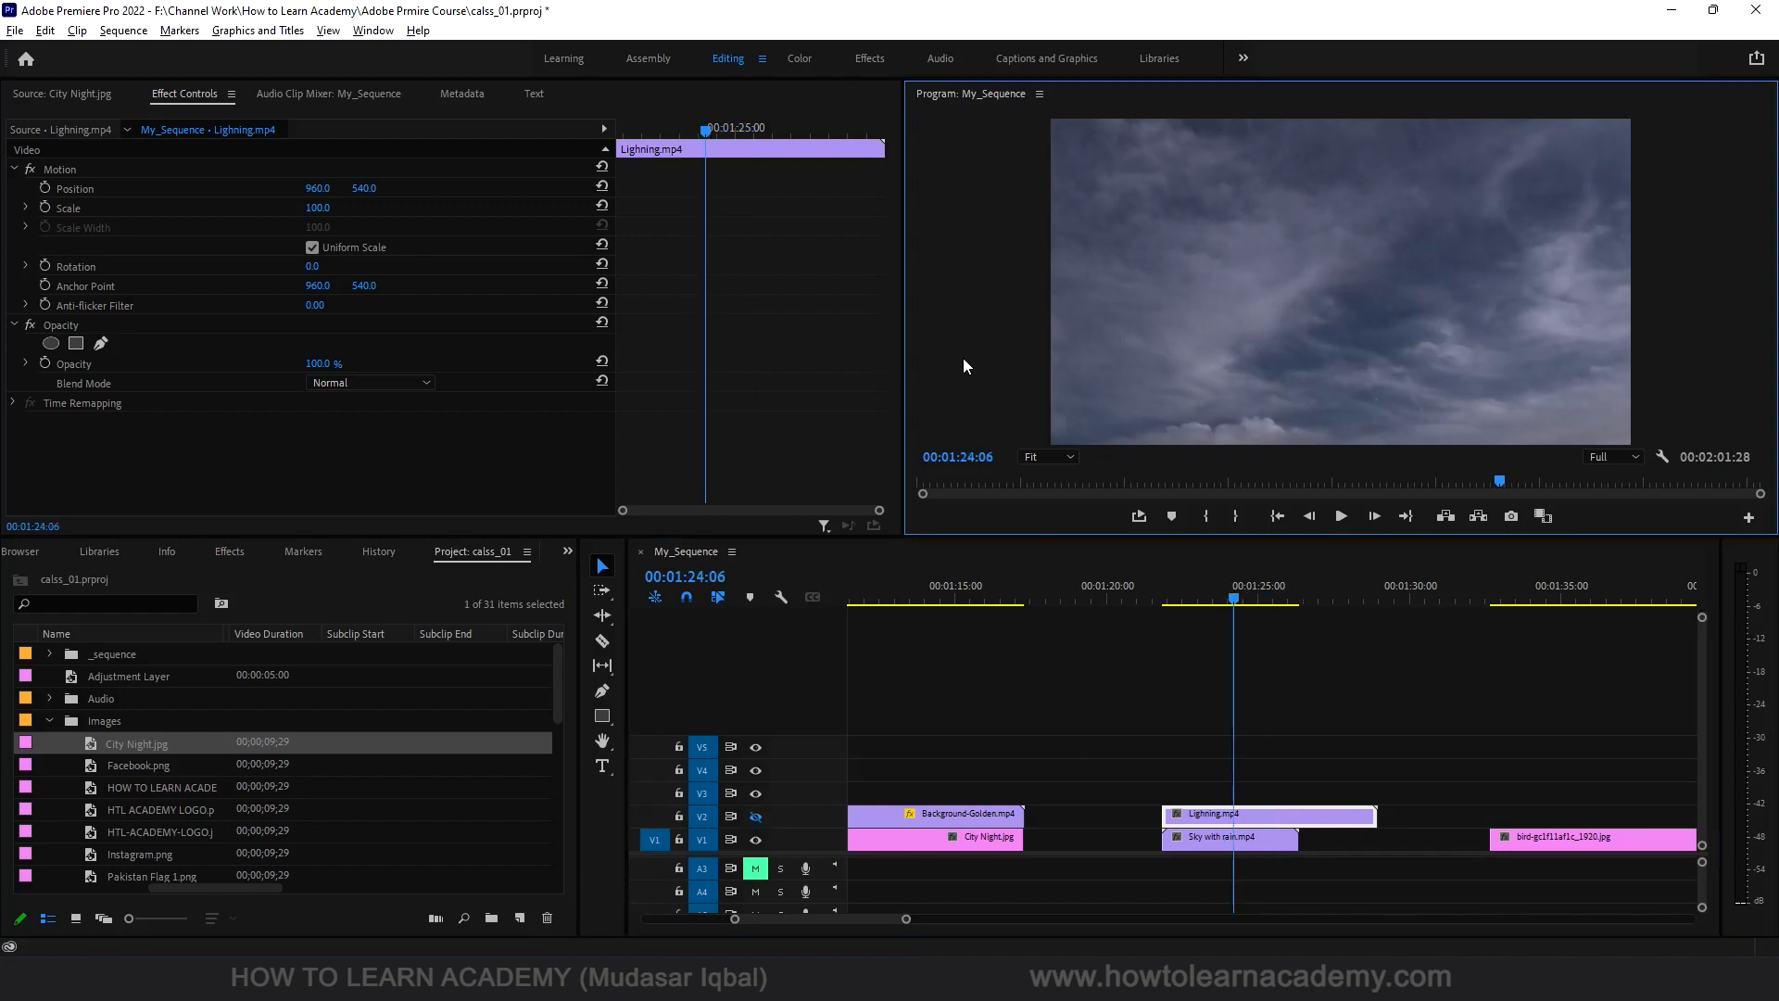
key(grave)
key(space)
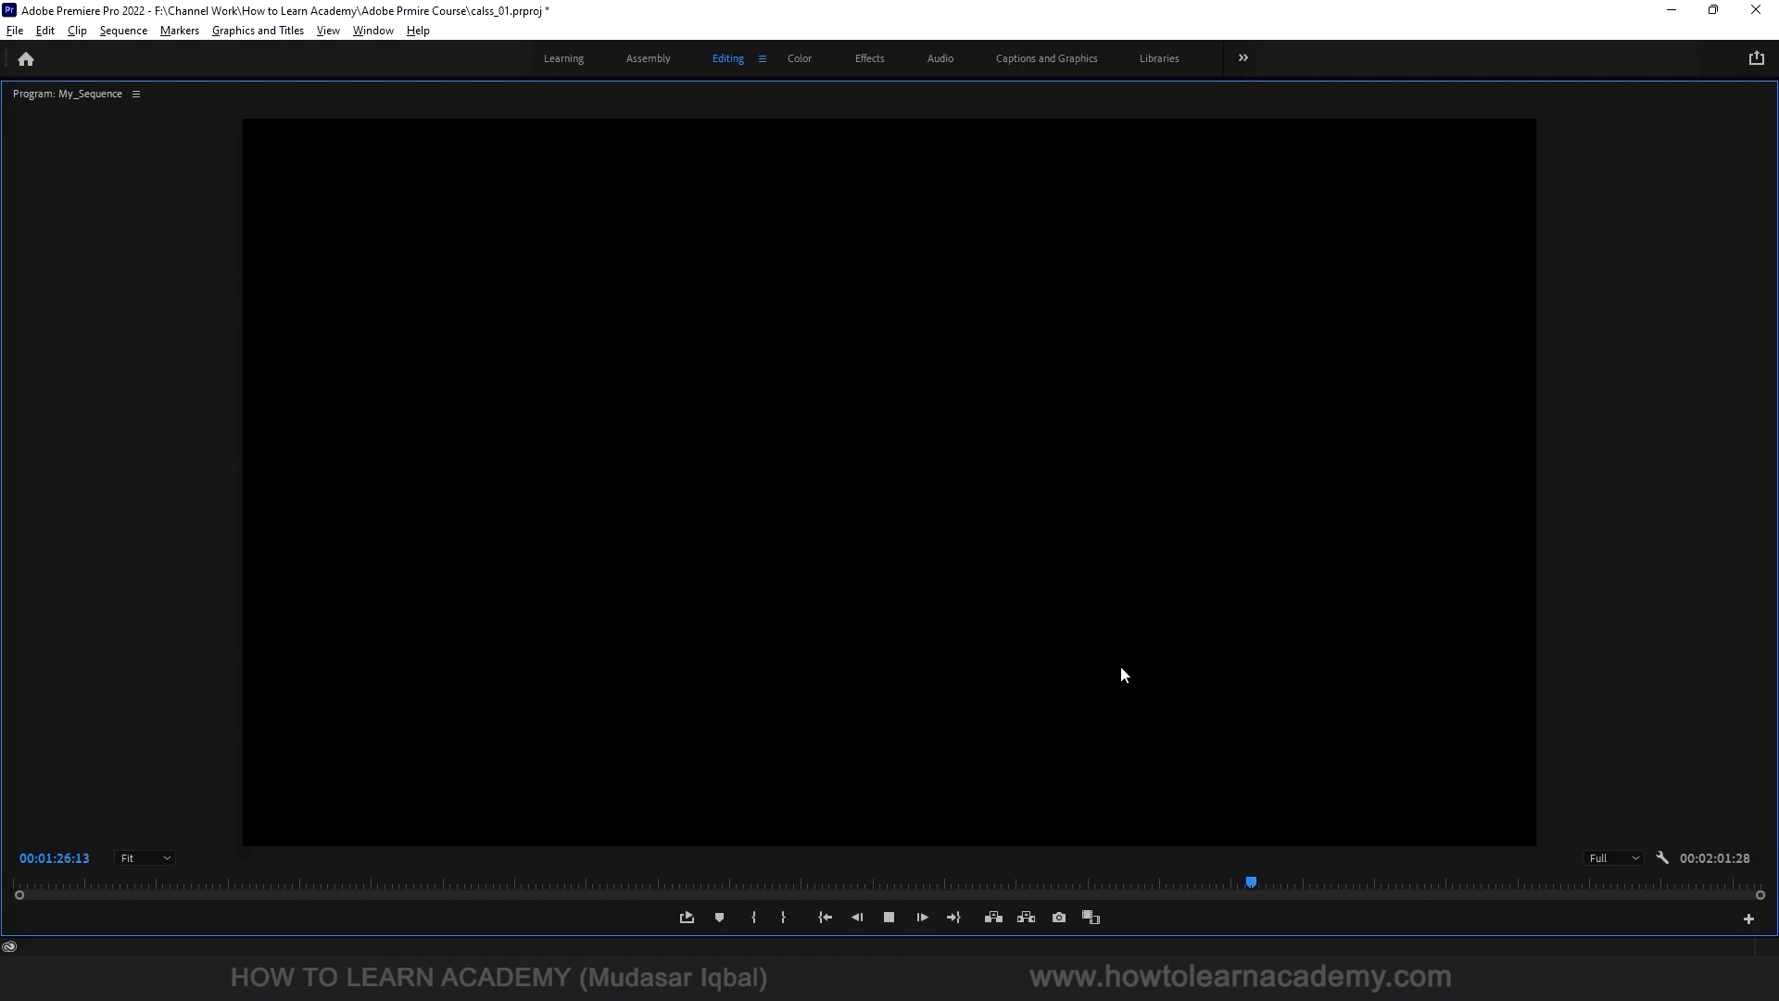
key(space)
key(grave)
Step: Show track V2 again and, at 00:01:24:02, set the Lighning.mp4 clip's blend mode to Lighten
drag(1302, 598, 1231, 623)
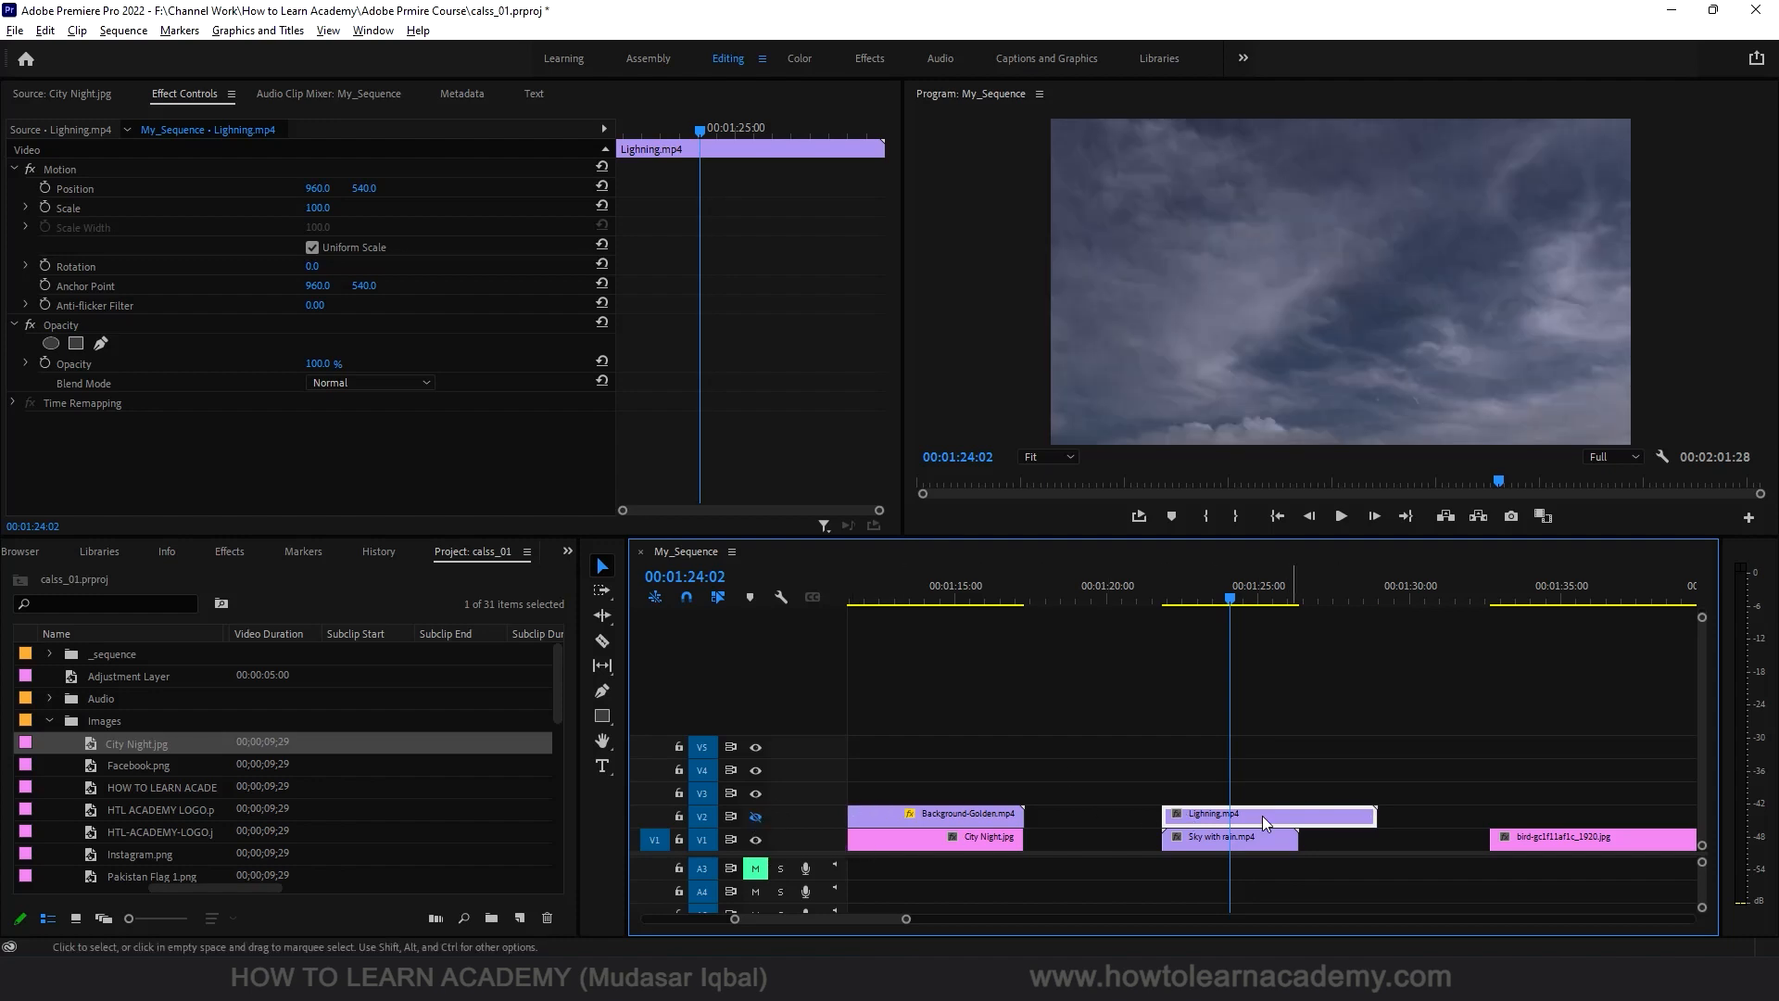
click(755, 815)
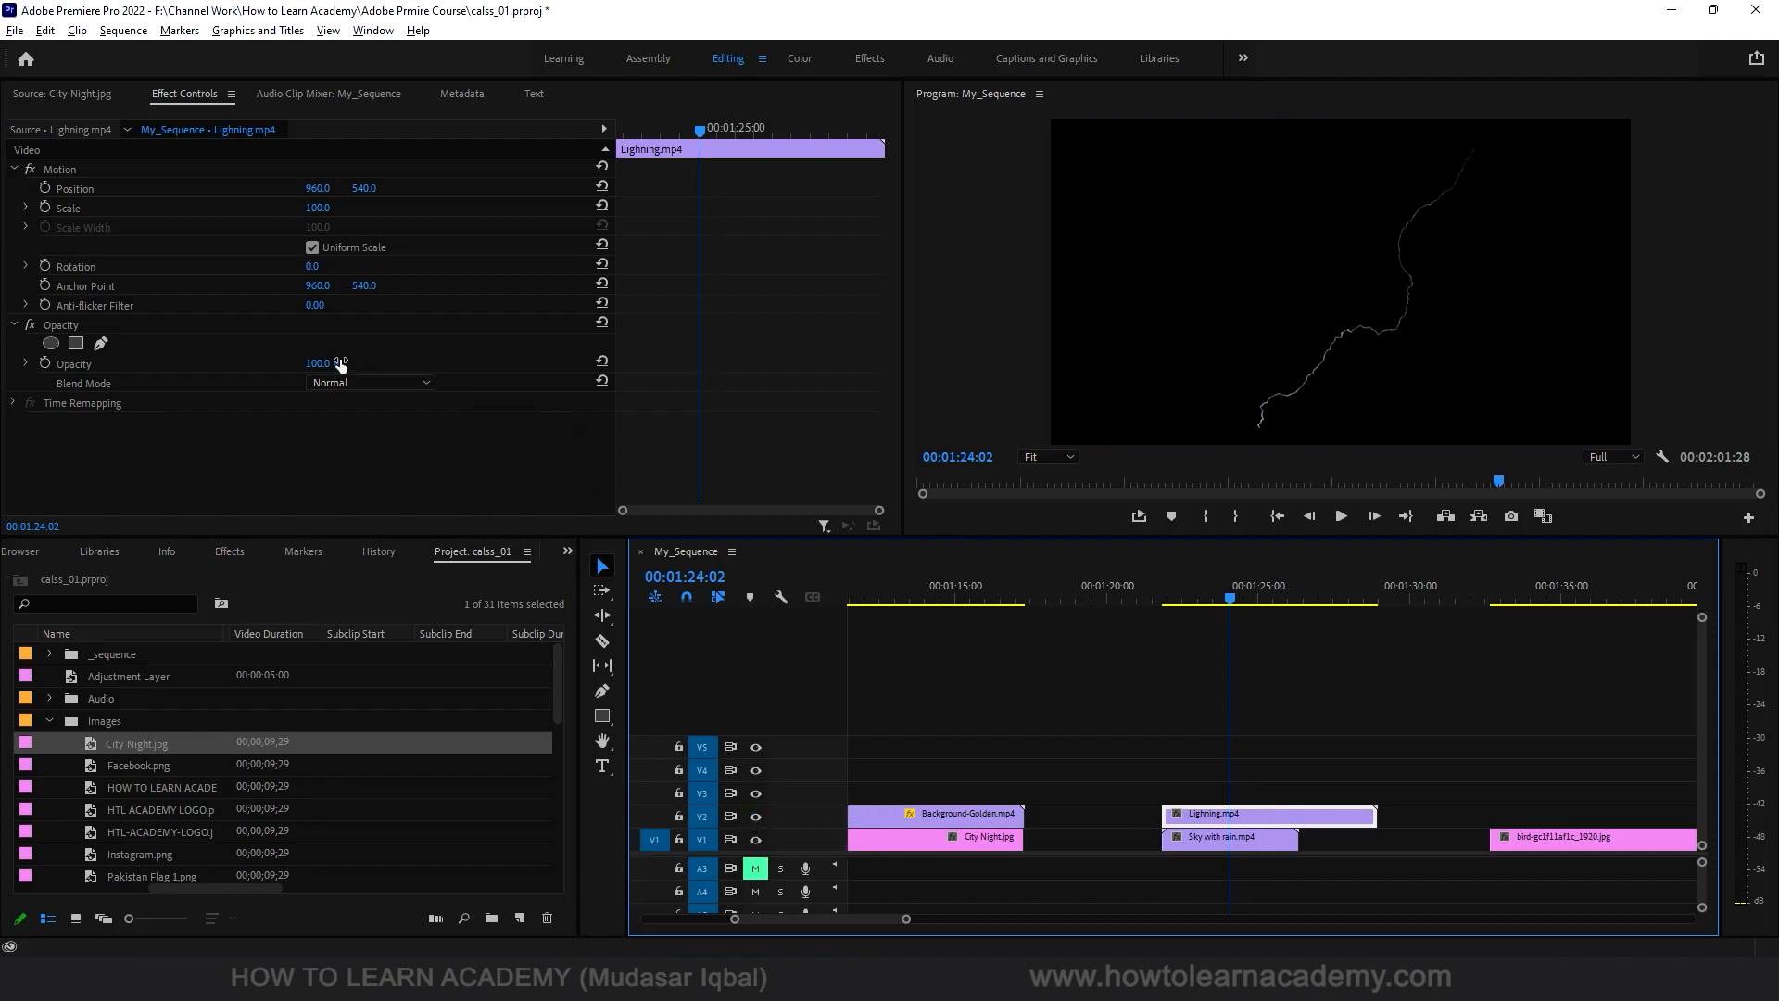
click(354, 383)
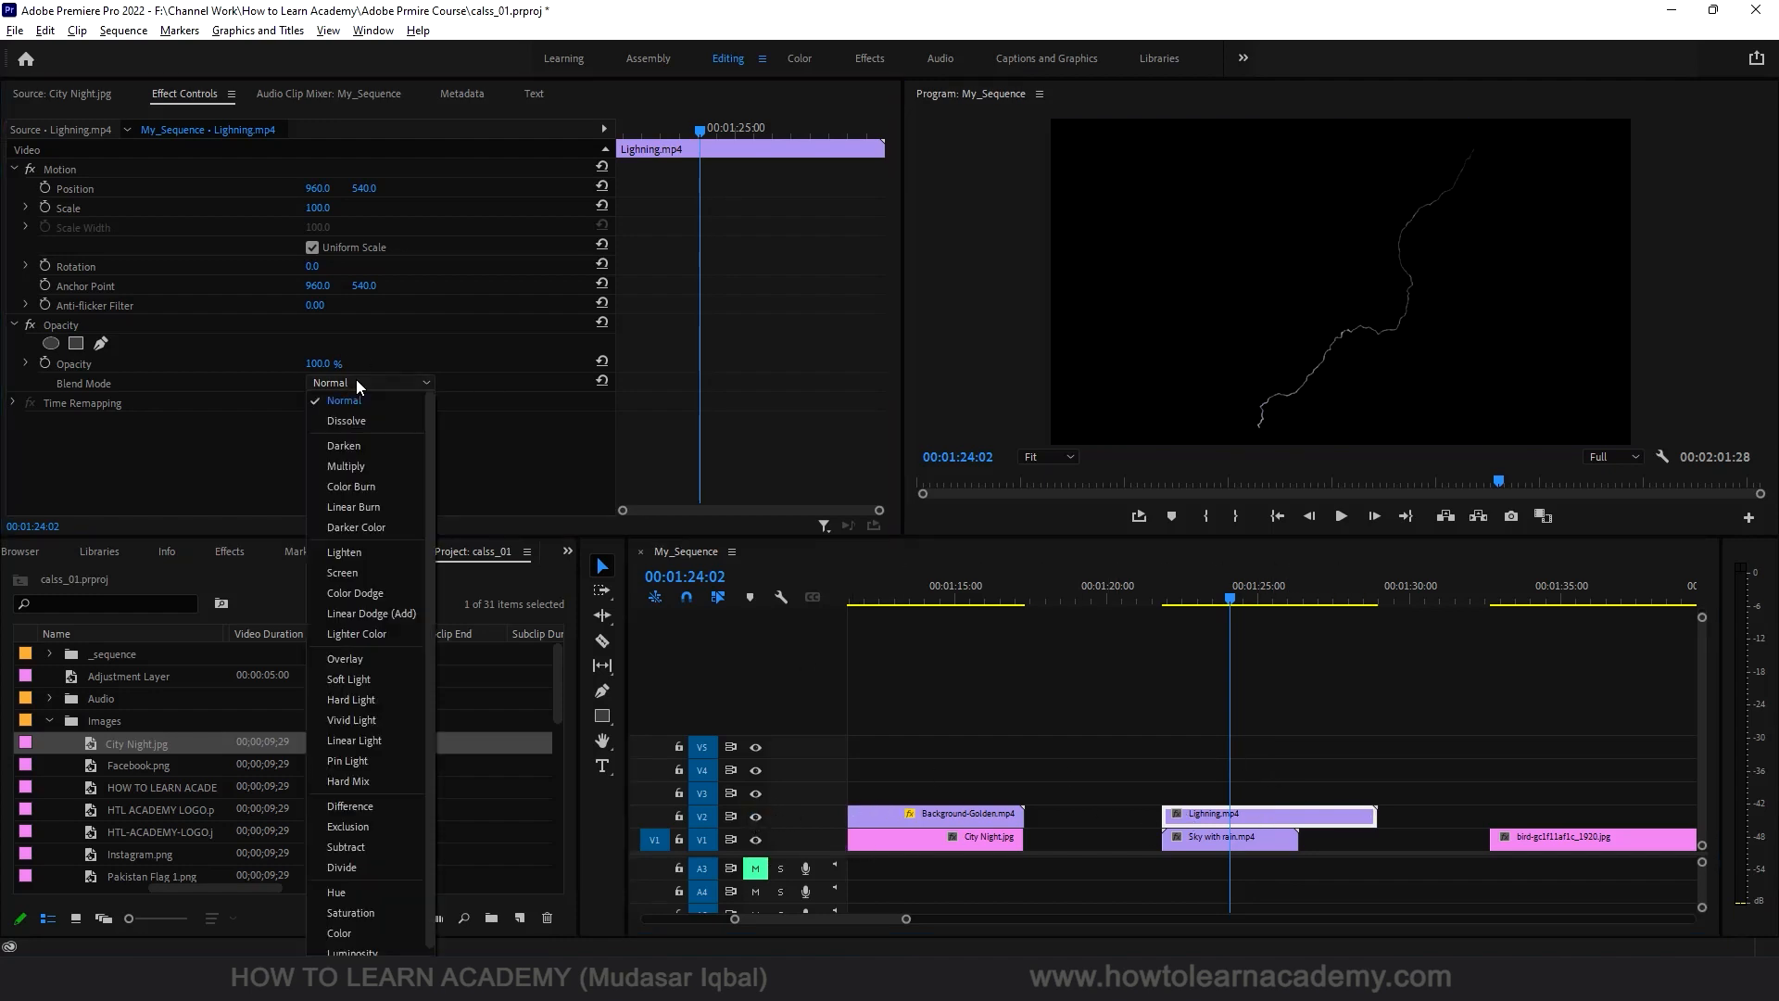
click(369, 554)
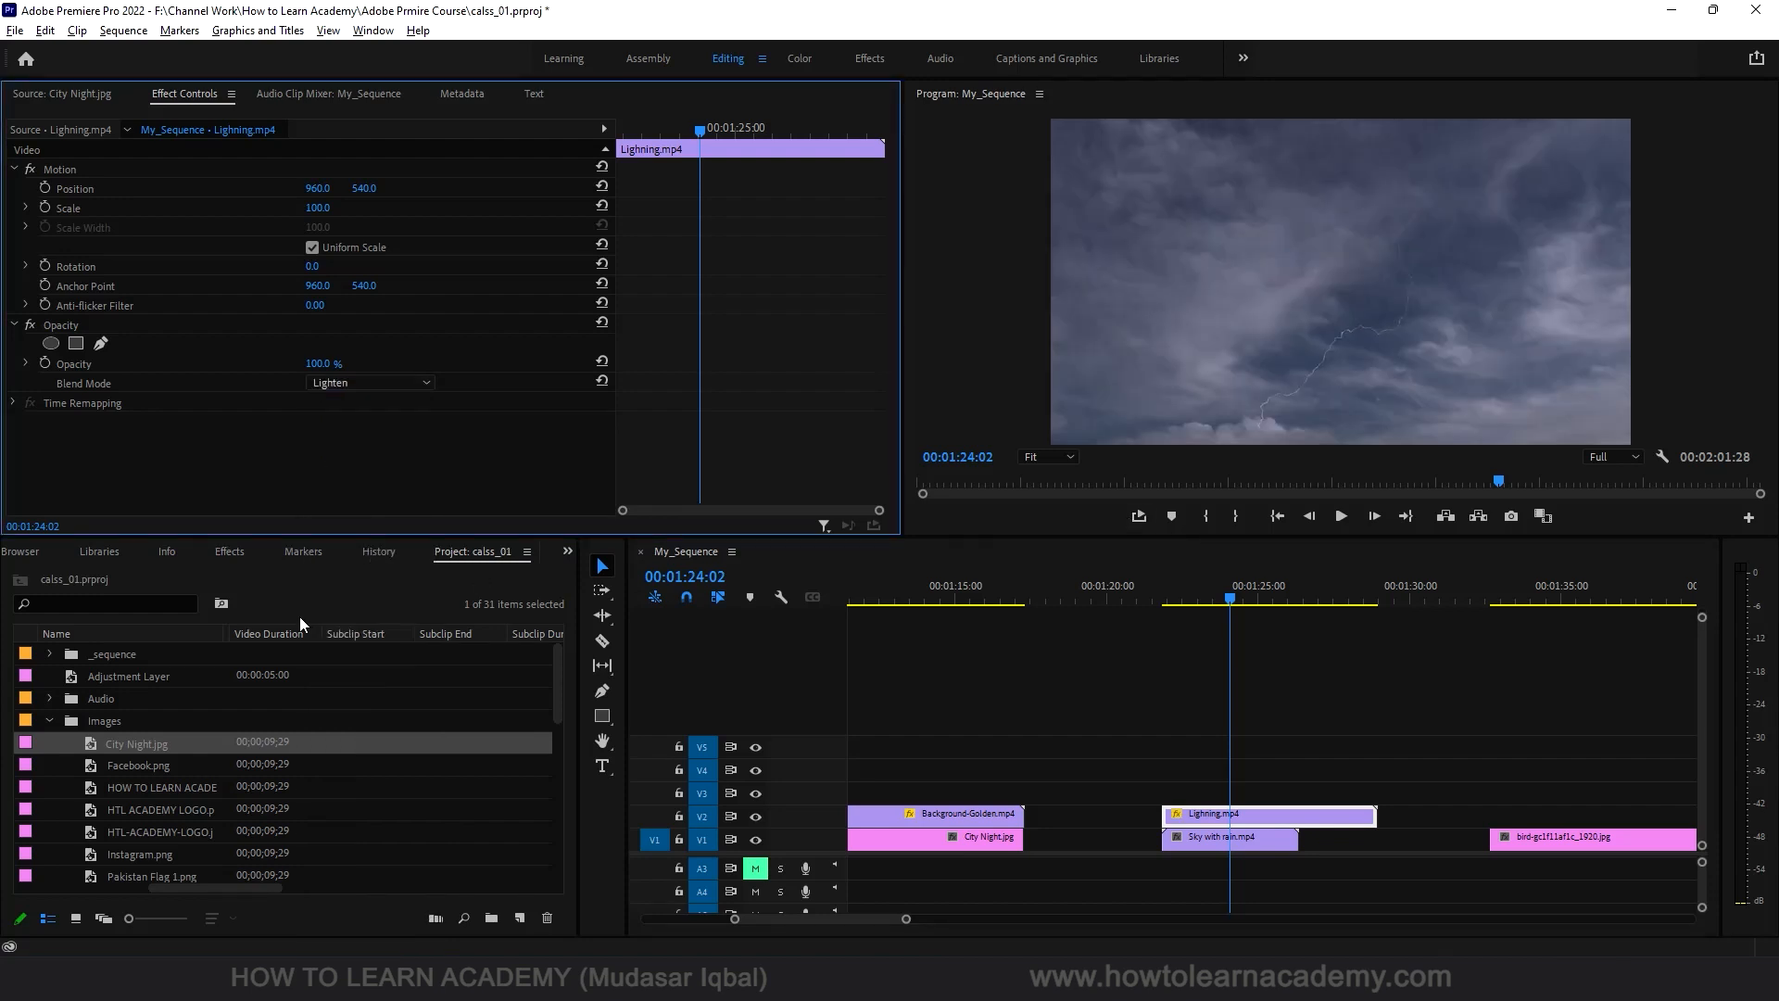
Step: Play back the lightning blended over the sky footage, then replay it from 00:01:22:14
drag(1204, 593, 1168, 601)
key(space)
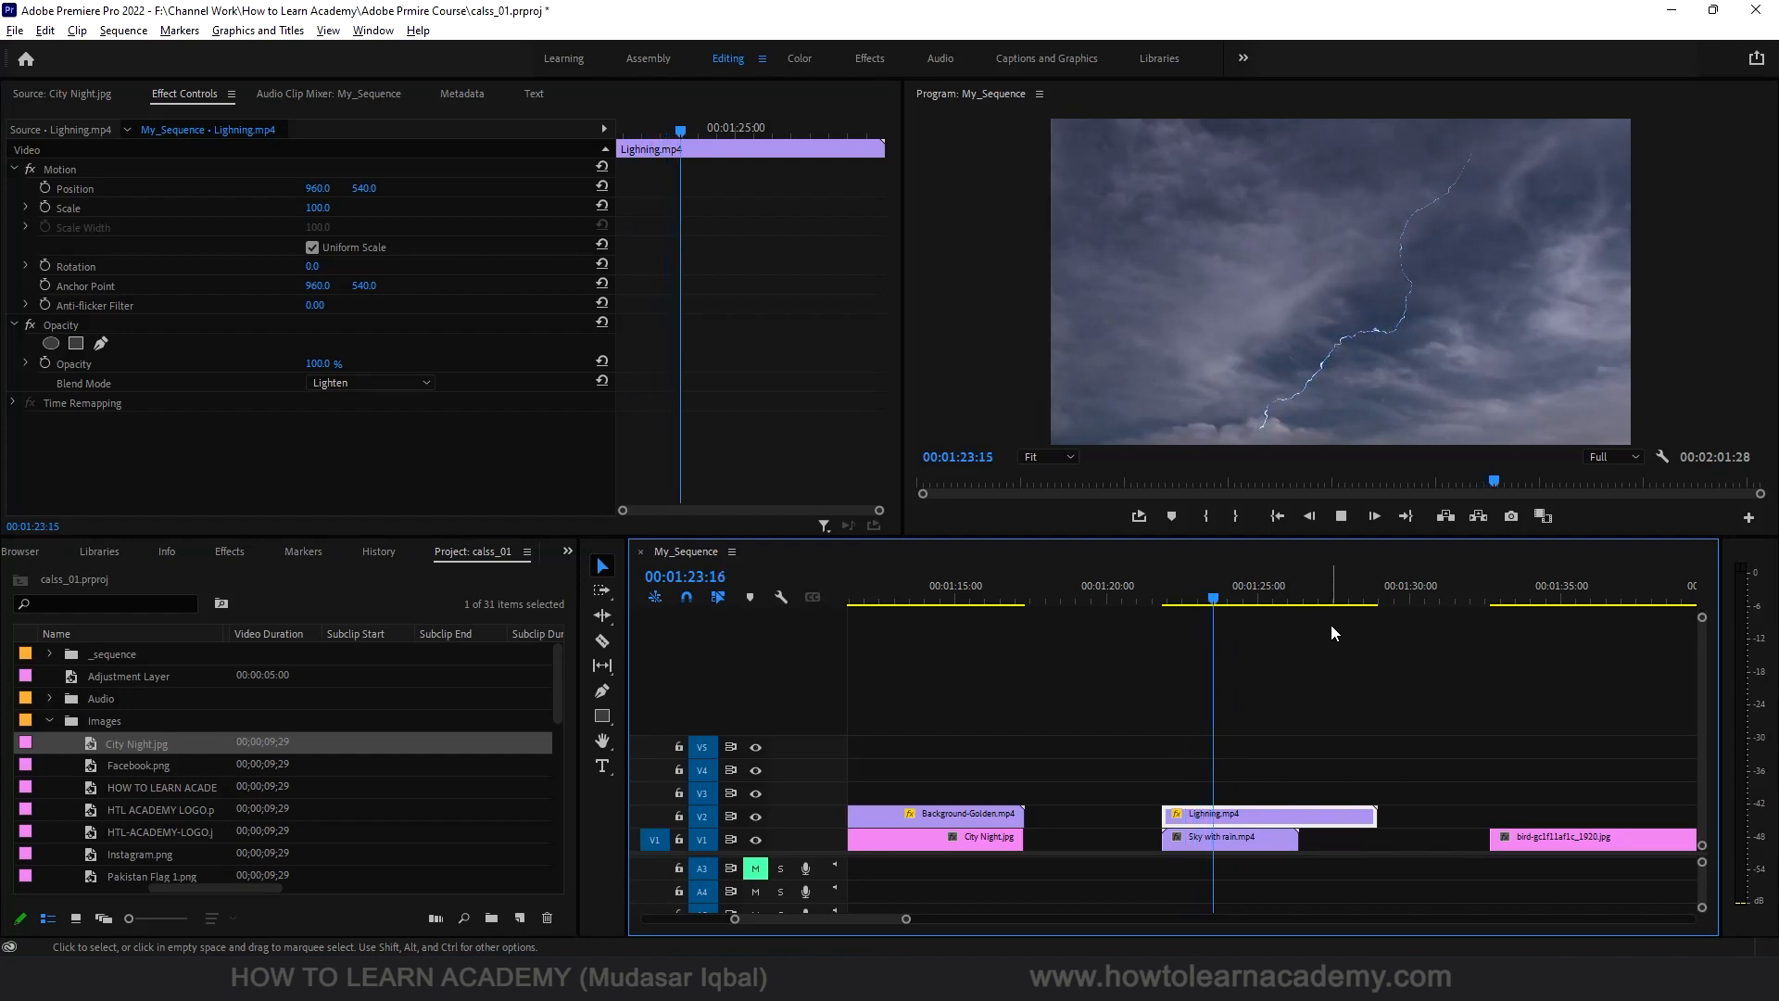
key(space)
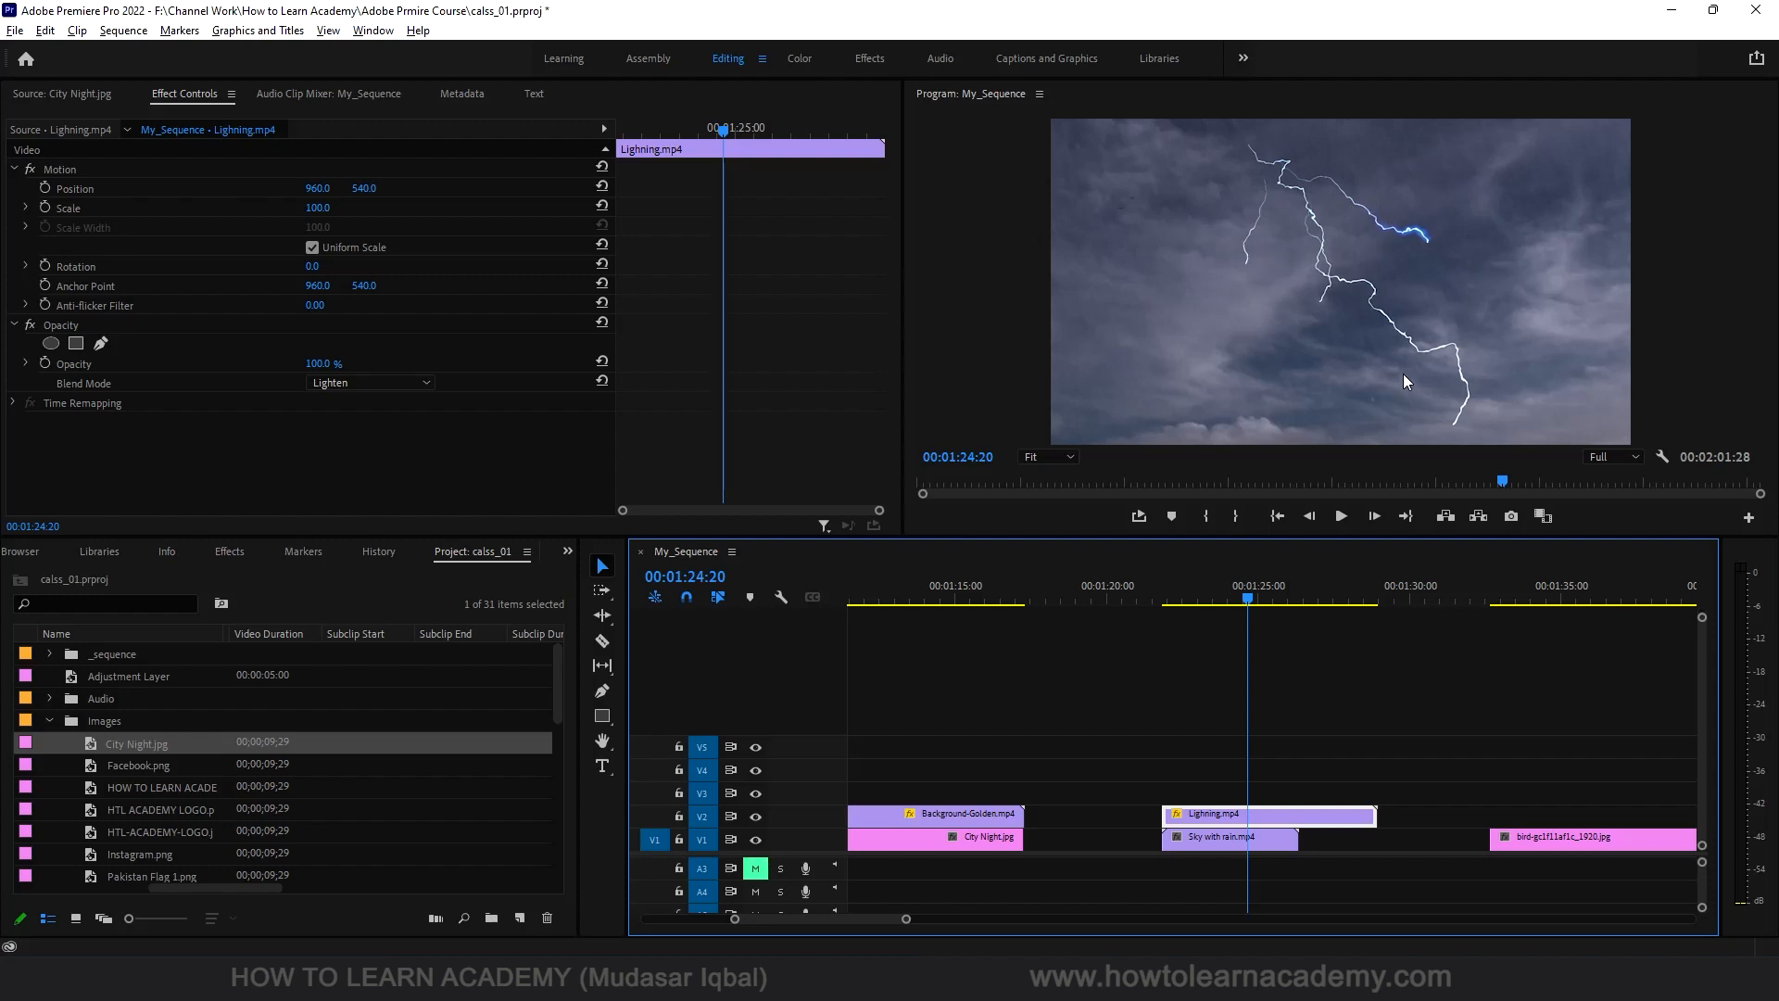
click(1181, 593)
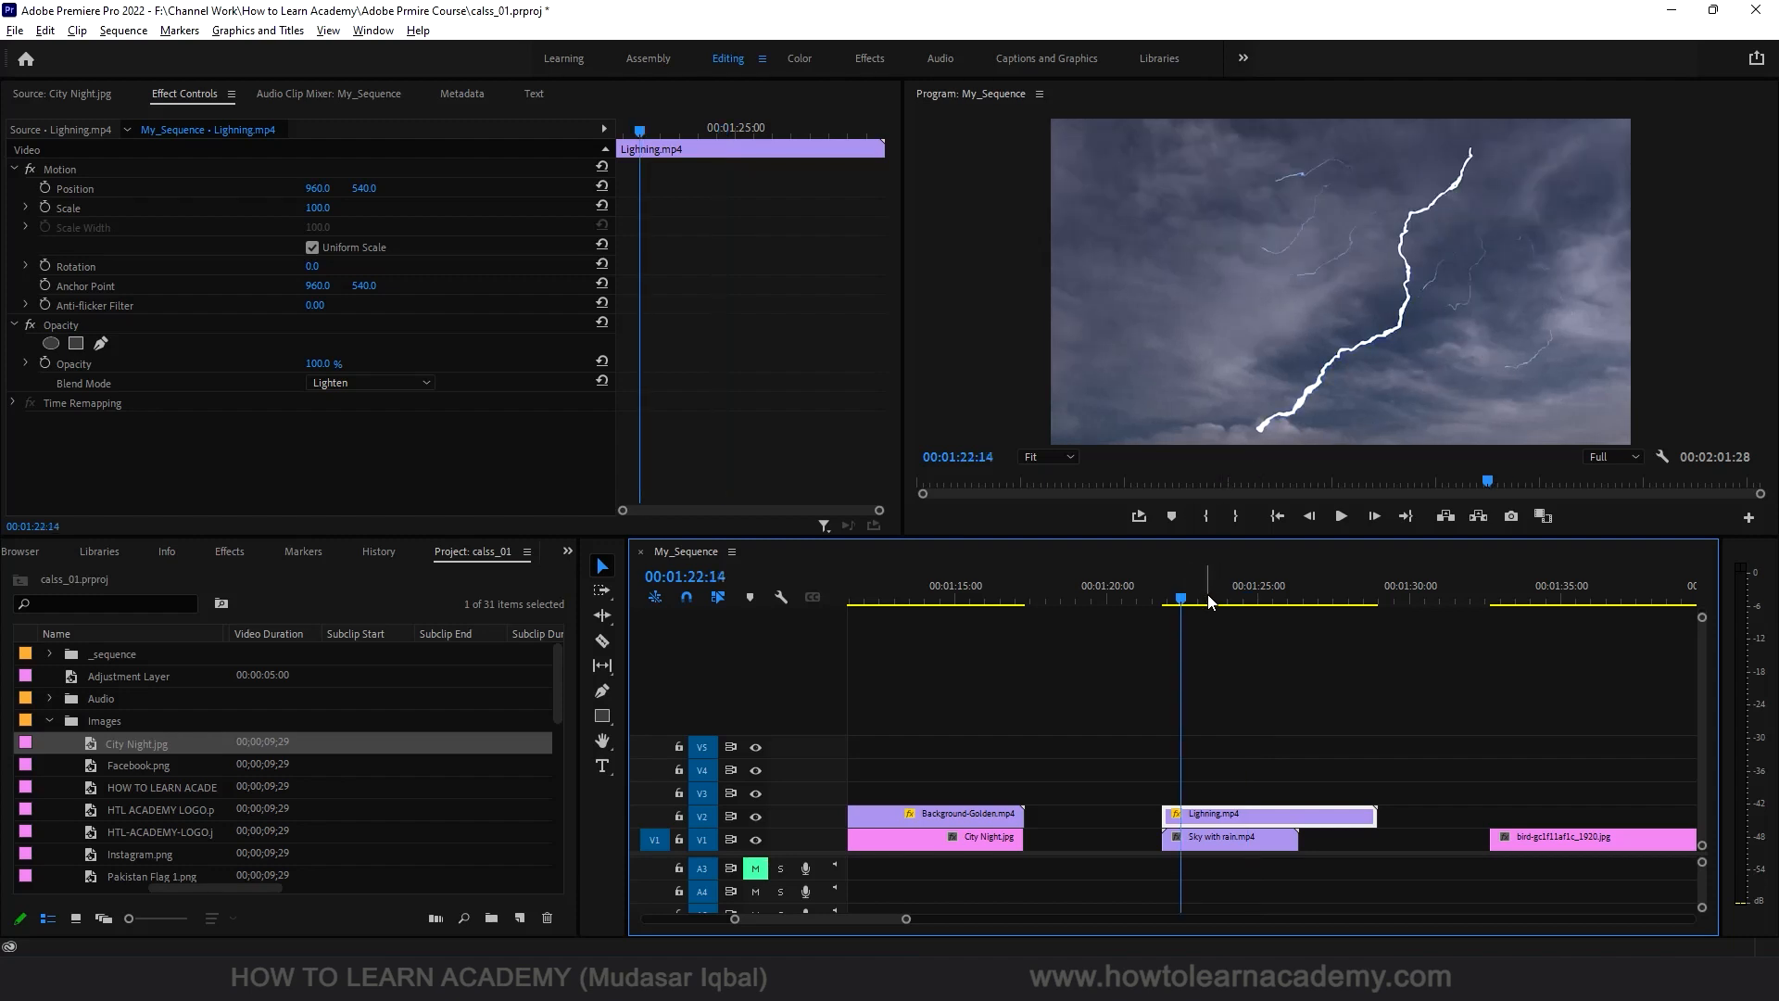
key(space)
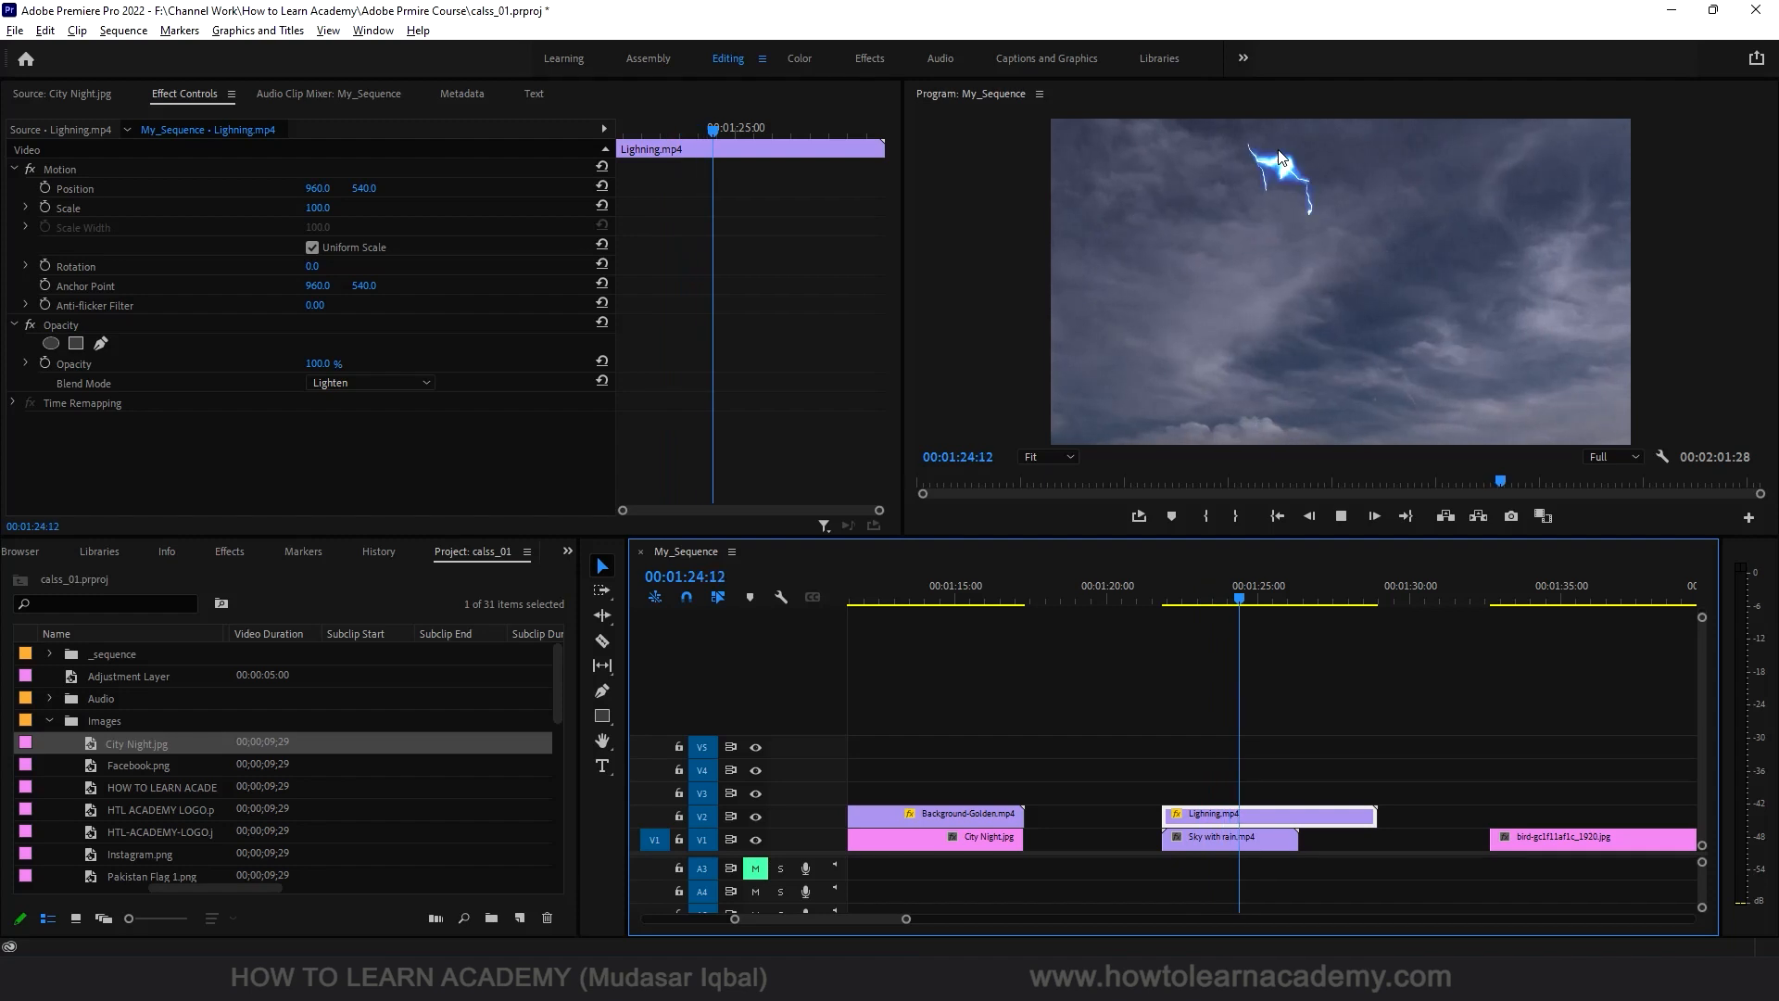
key(space)
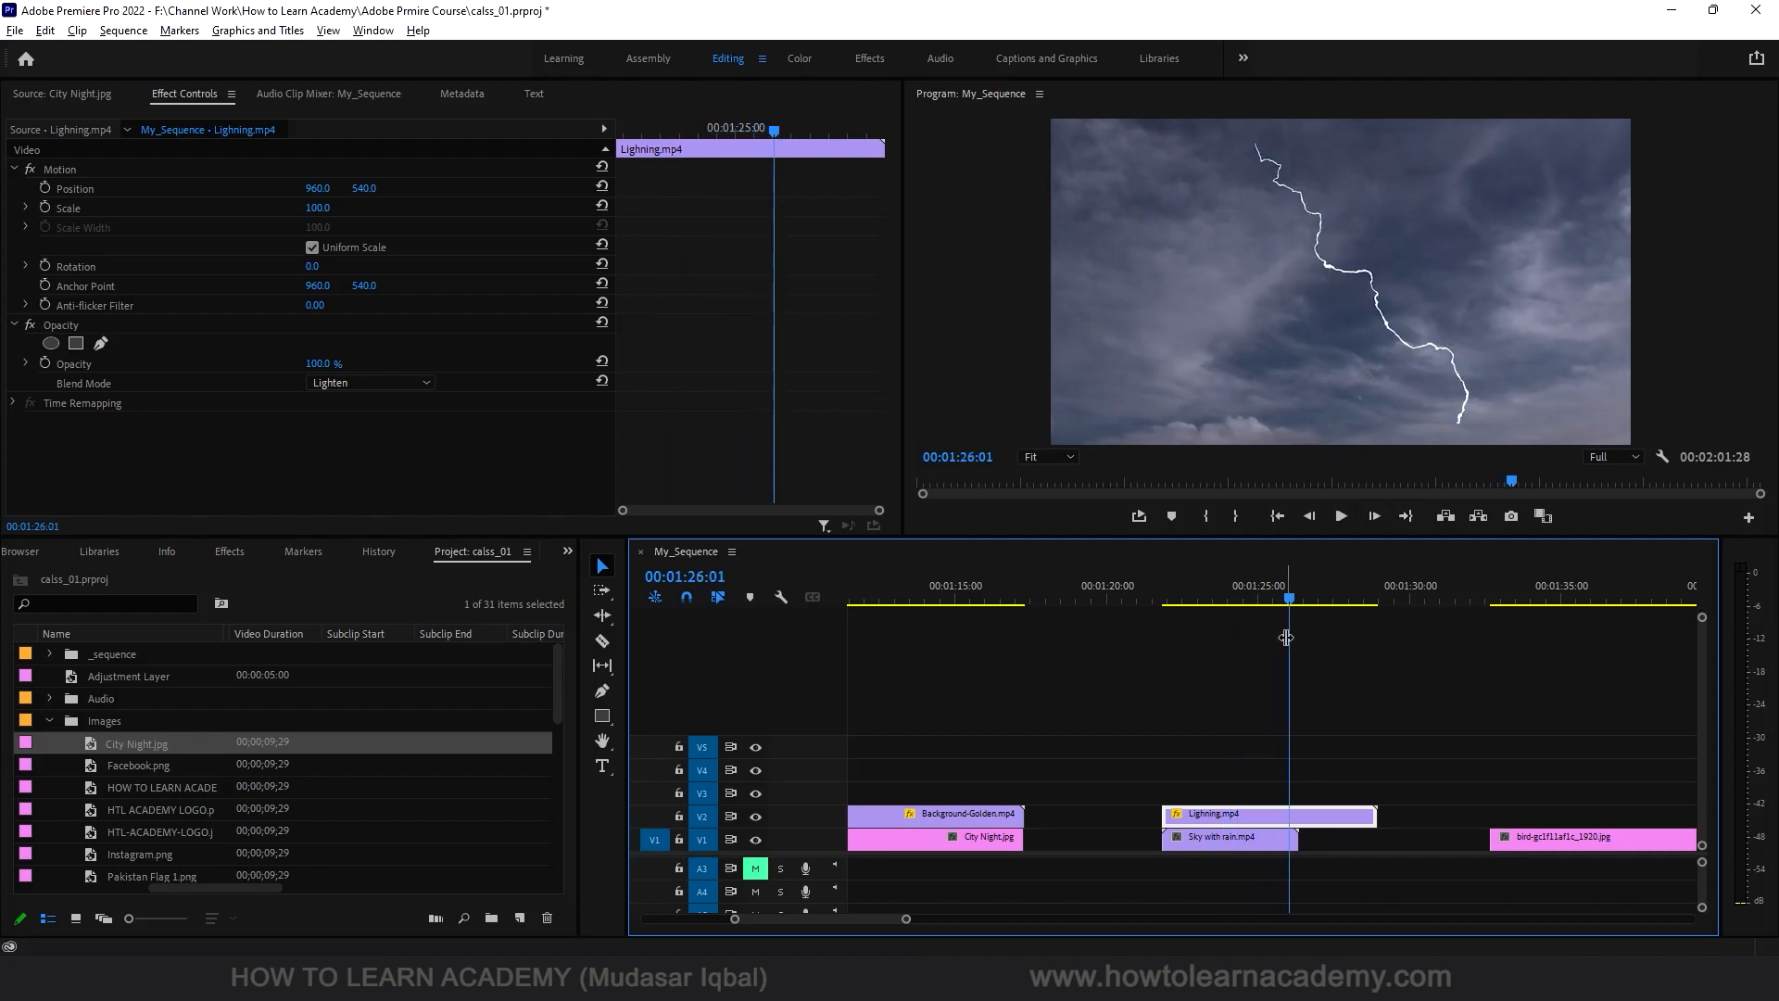
Step: Move the playhead past the bird image to the wheat-field footage on V1 and scrub to 00:01:46:04
scroll(1284, 643, down, 3)
click(1312, 594)
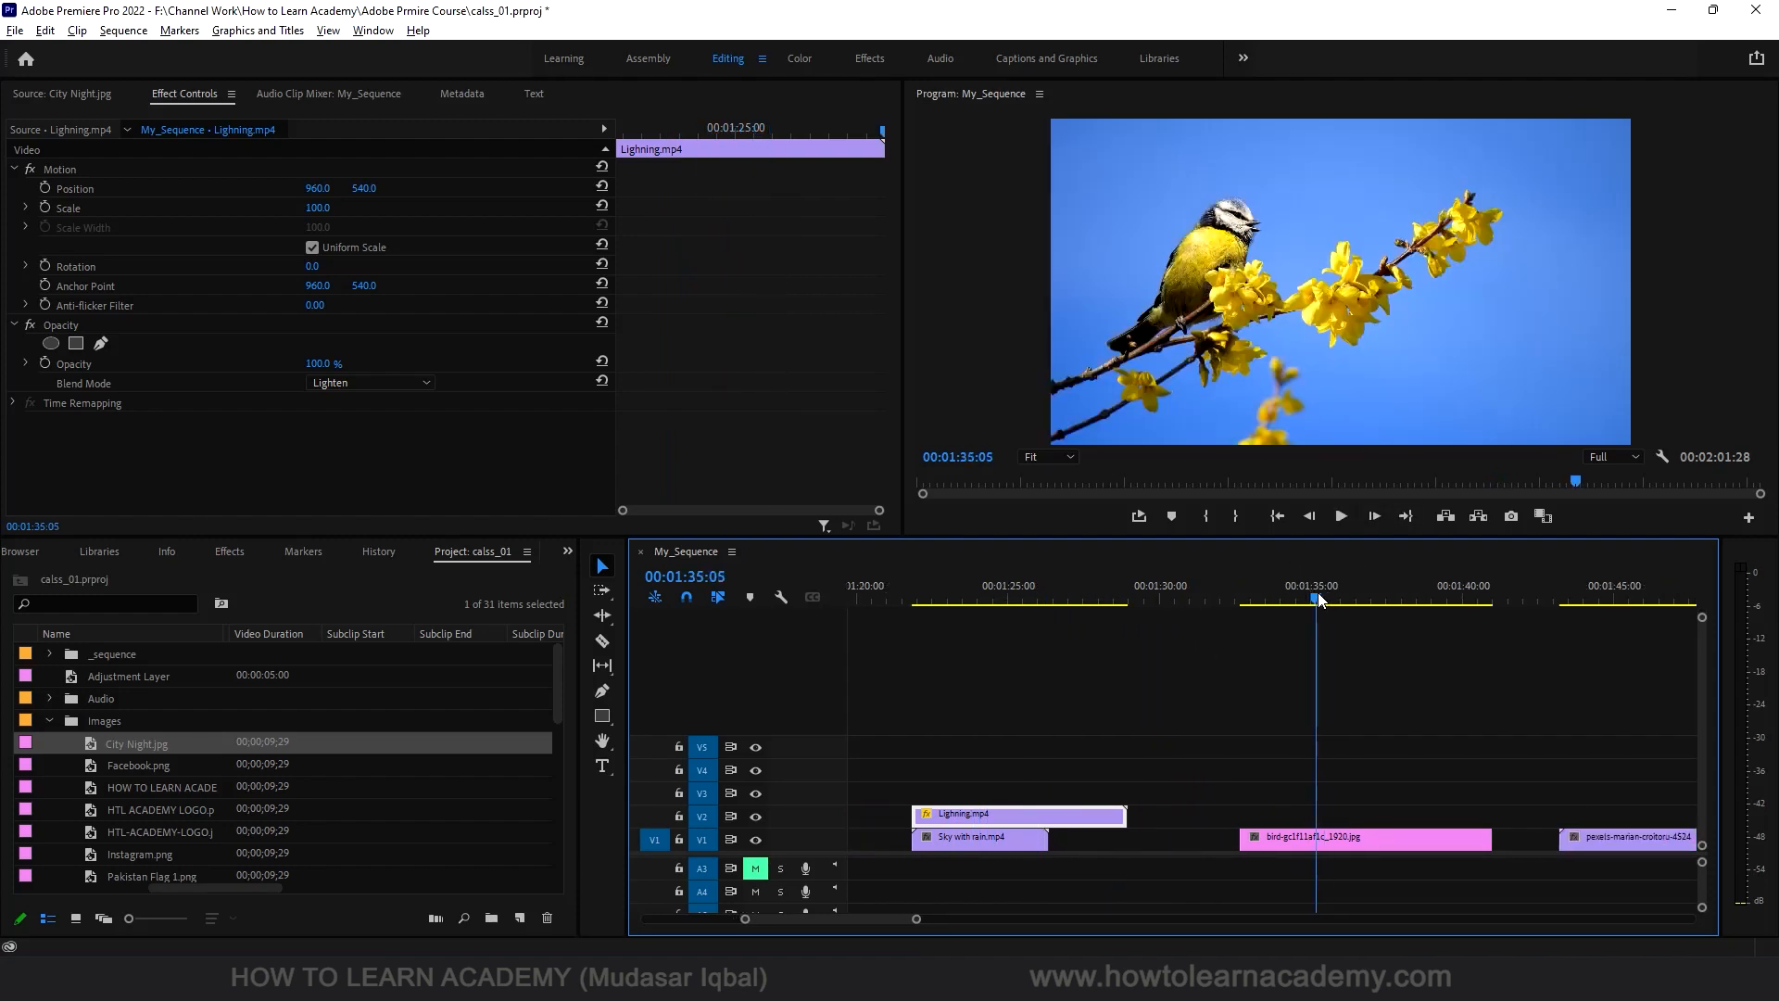
scroll(1329, 718, down, 3)
click(1311, 597)
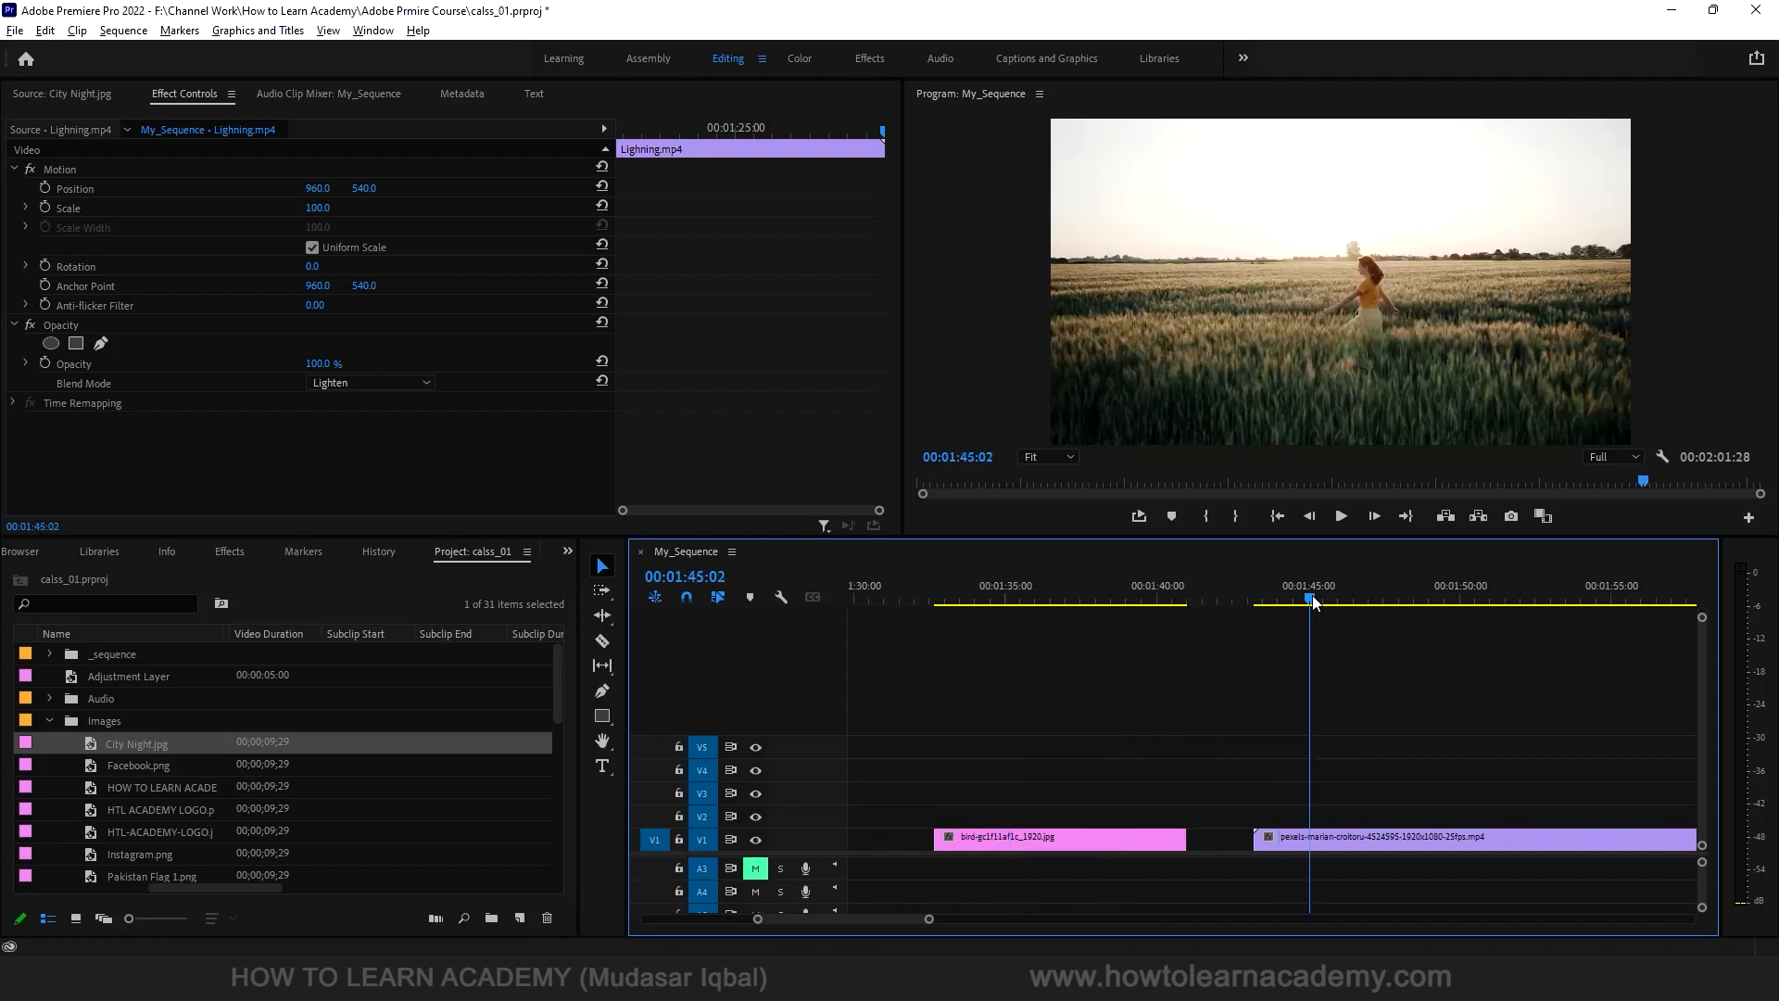
mouse_move(1314, 602)
mouse_down()
mouse_move(1382, 602)
mouse_move(1315, 613)
mouse_move(1344, 616)
mouse_up()
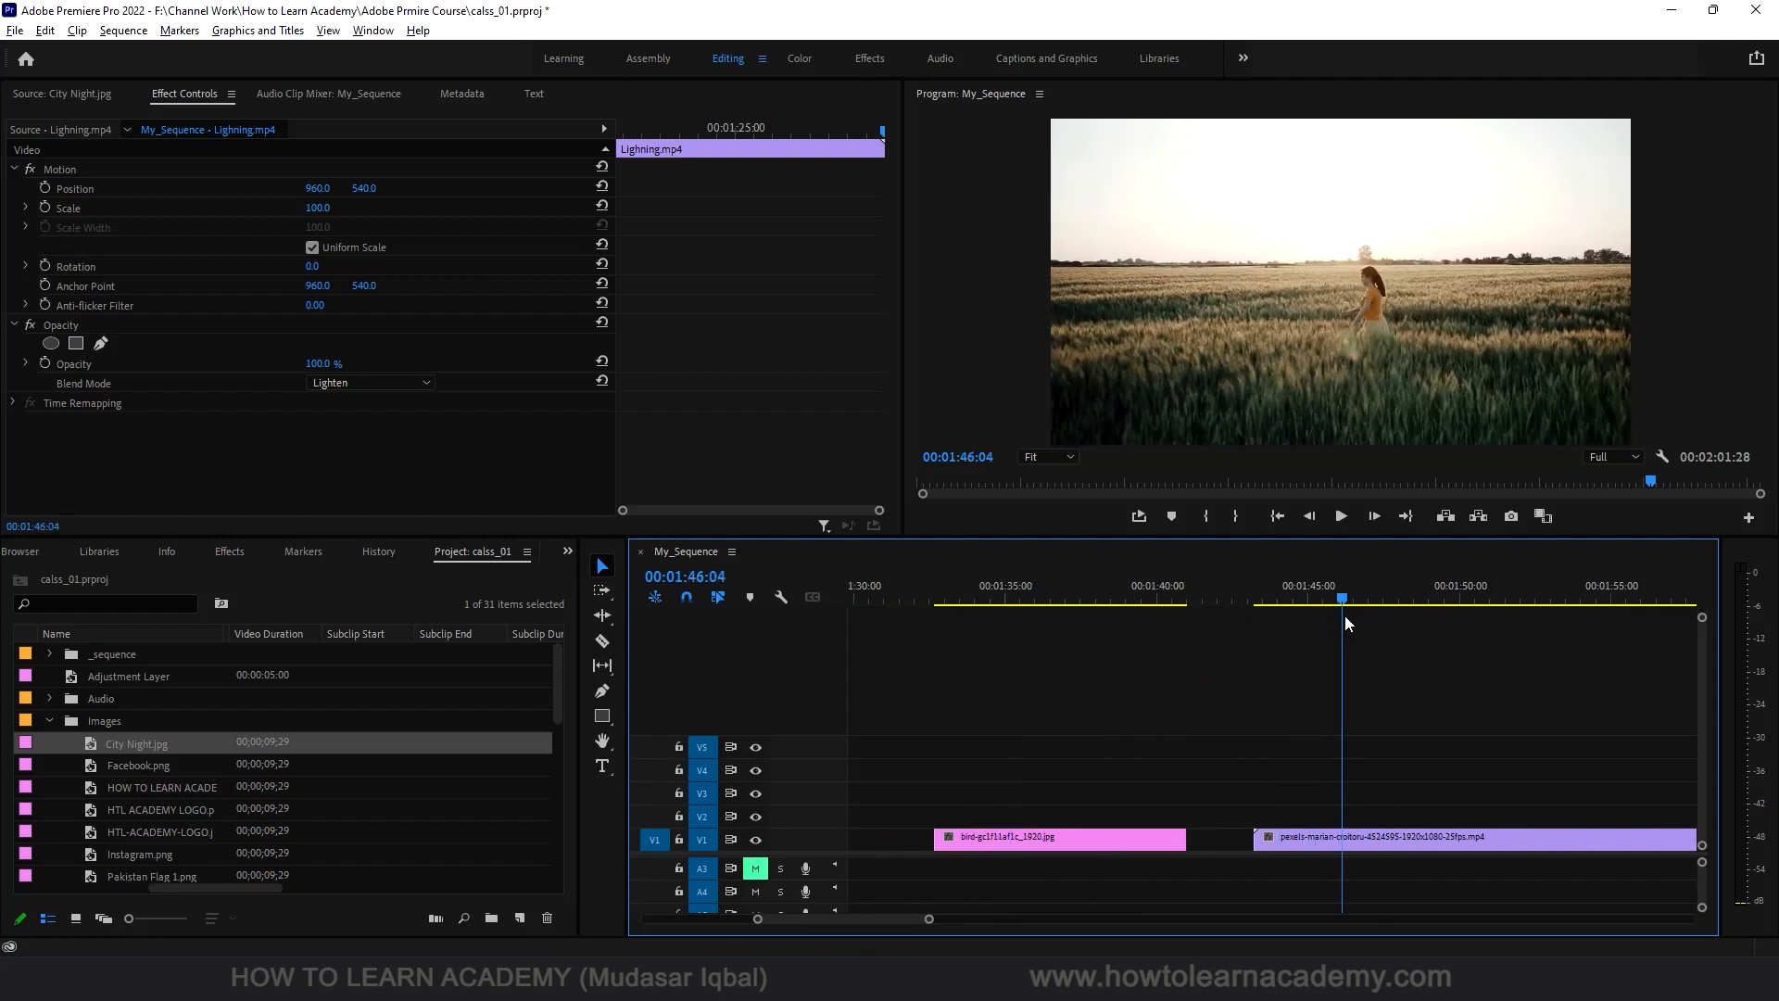
Step: Place Light Leak 2.mp4 on V2 above the start of the wheat-field footage and scrub through it to 00:01:48:03
scroll(157, 830, down, 4)
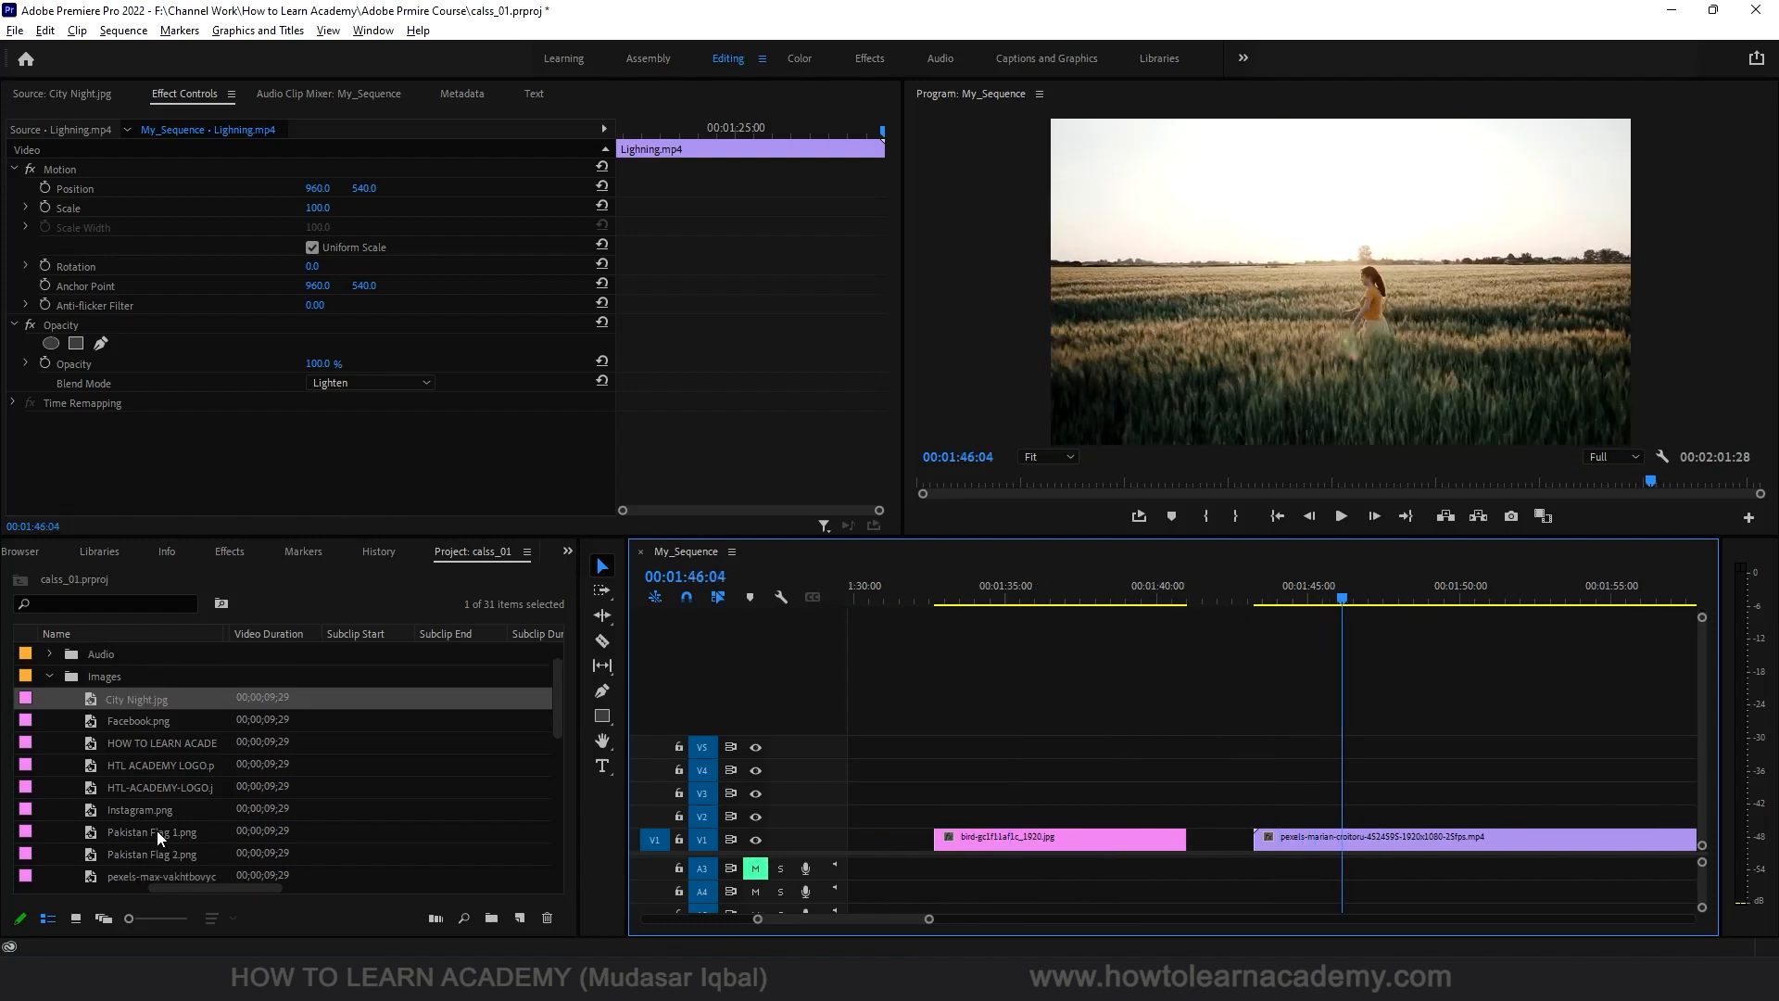
scroll(158, 830, down, 8)
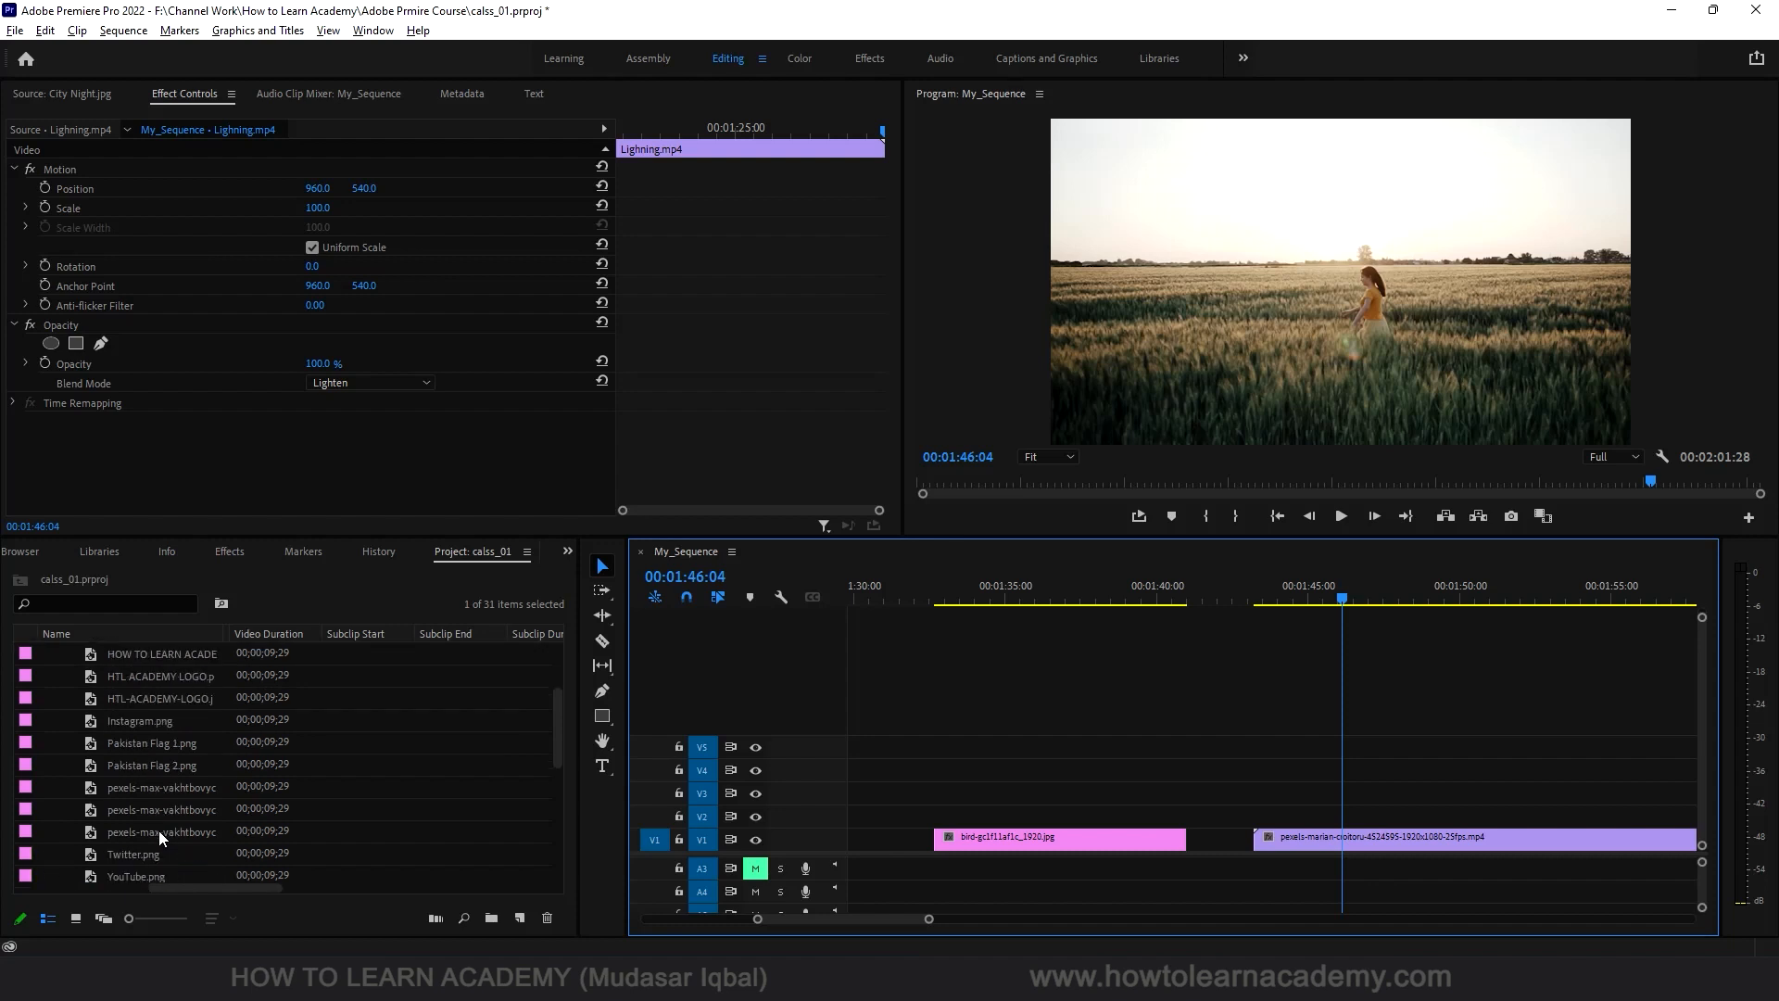
scroll(138, 806, down, 3)
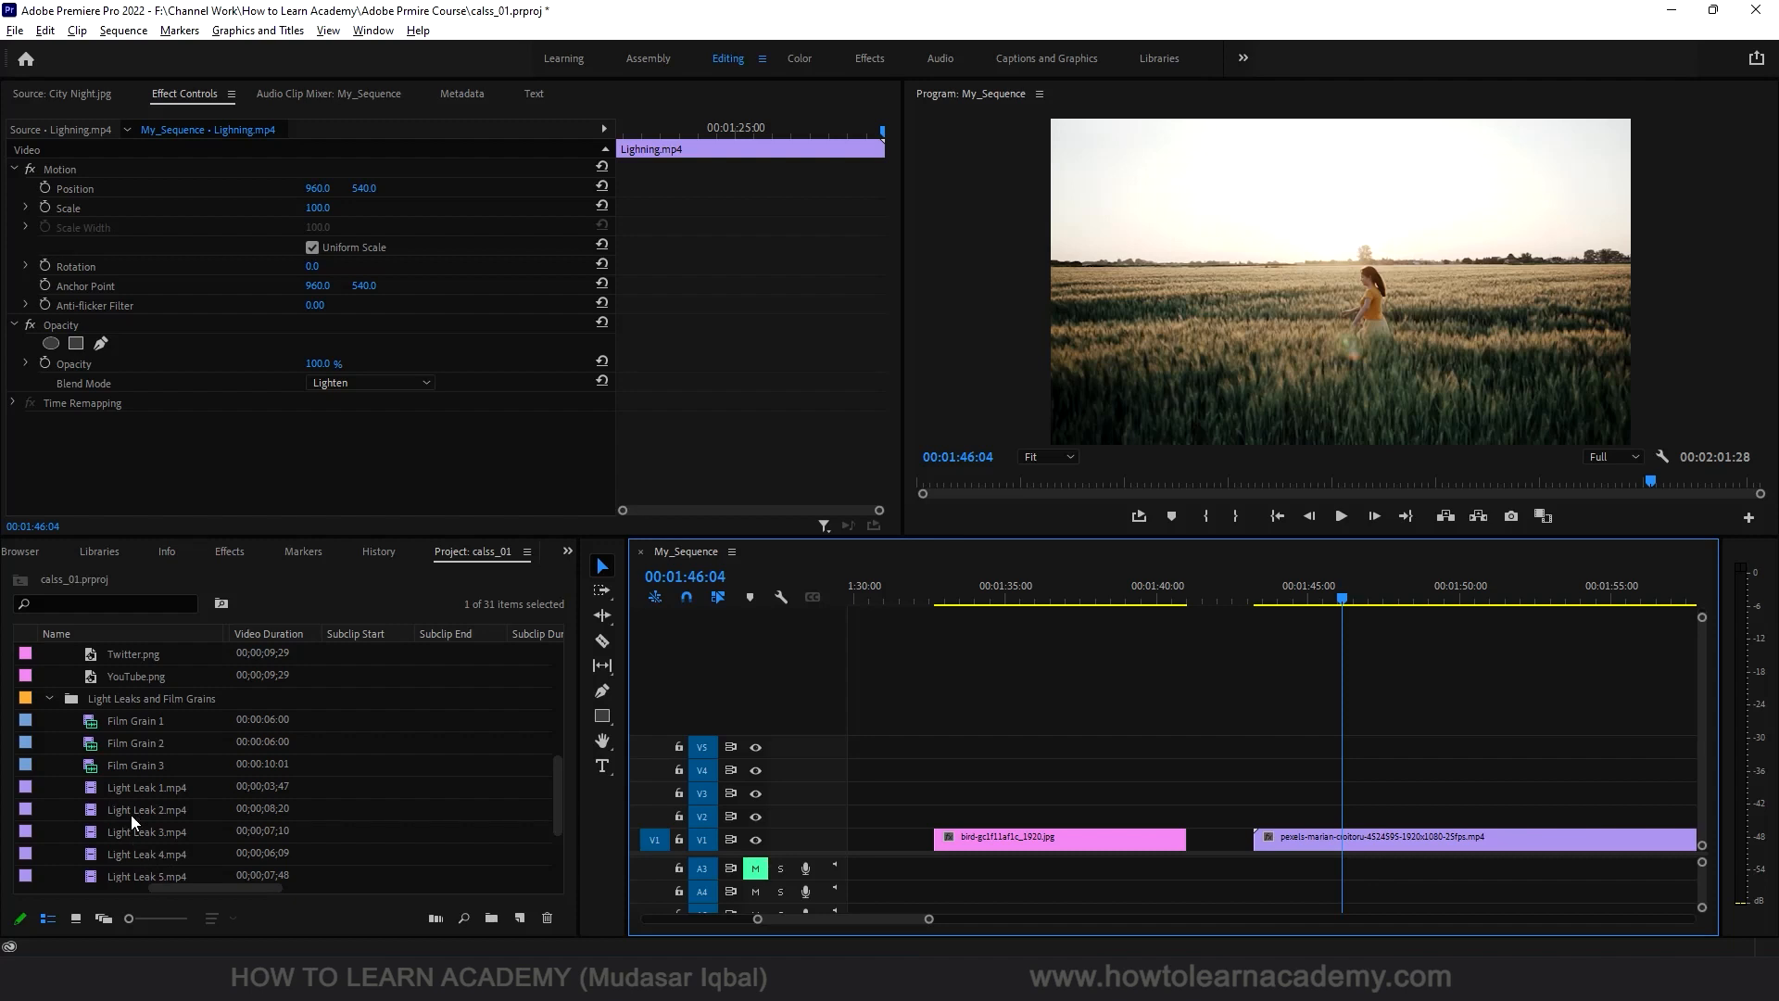
drag(126, 809, 1258, 816)
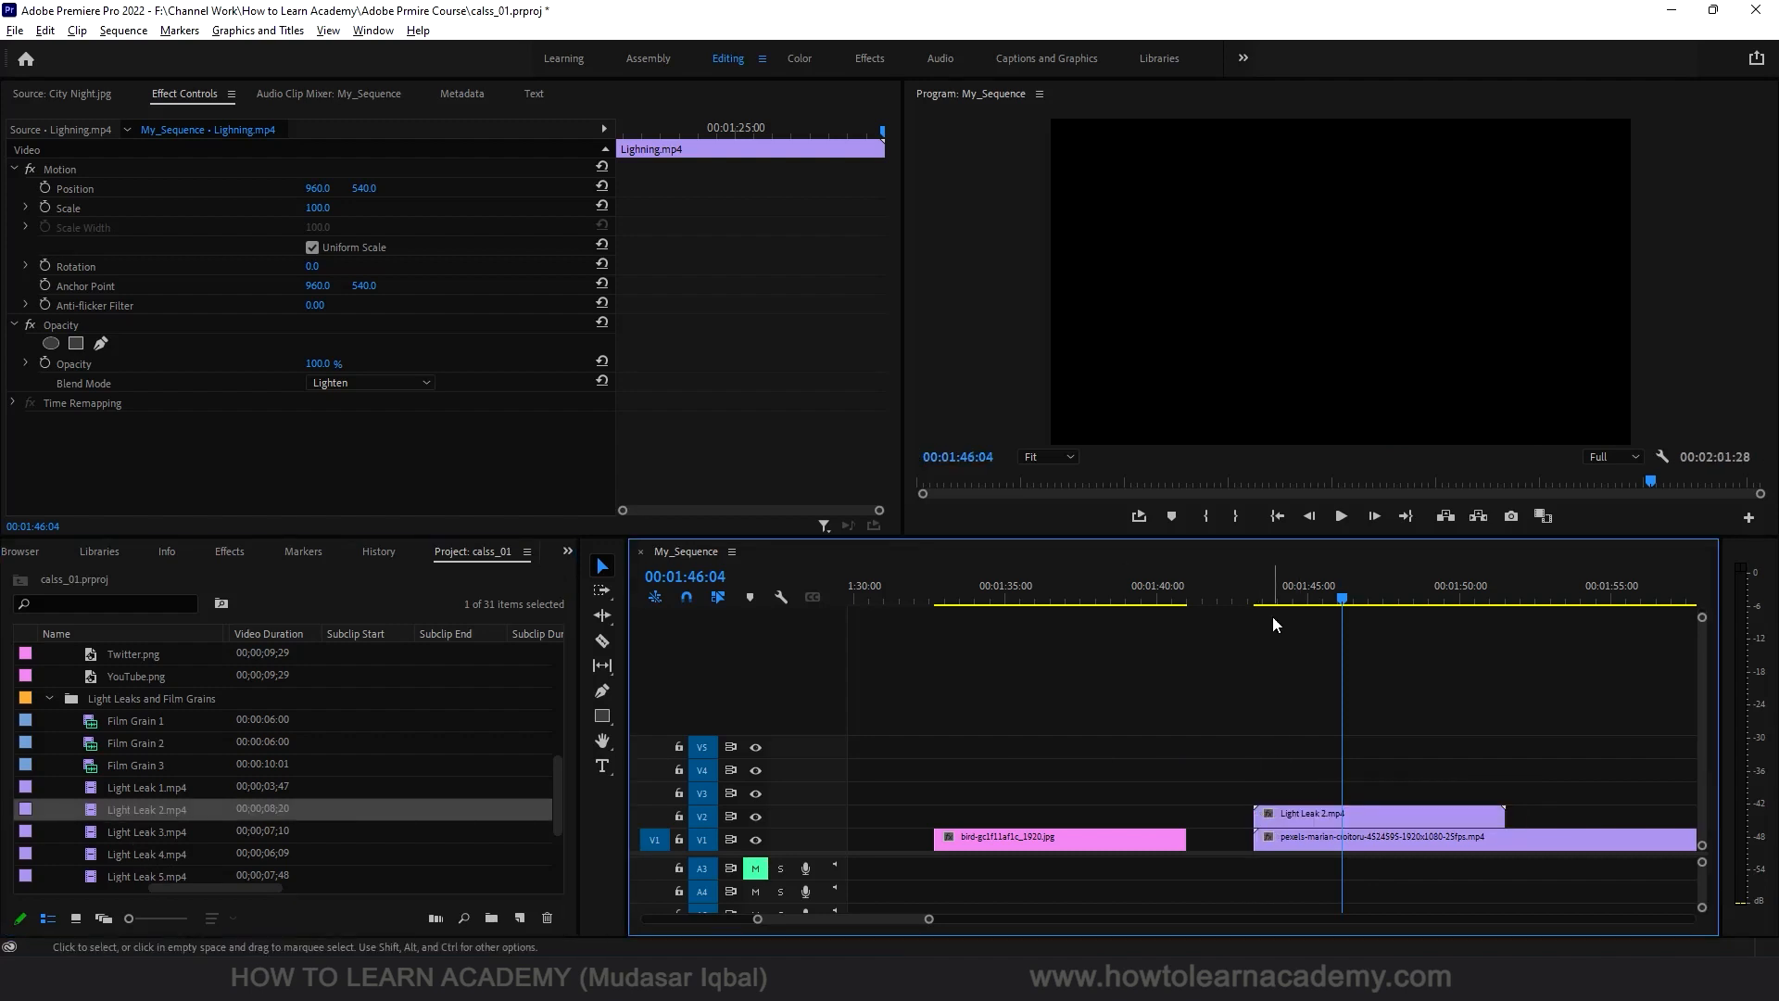
drag(1343, 598, 1403, 598)
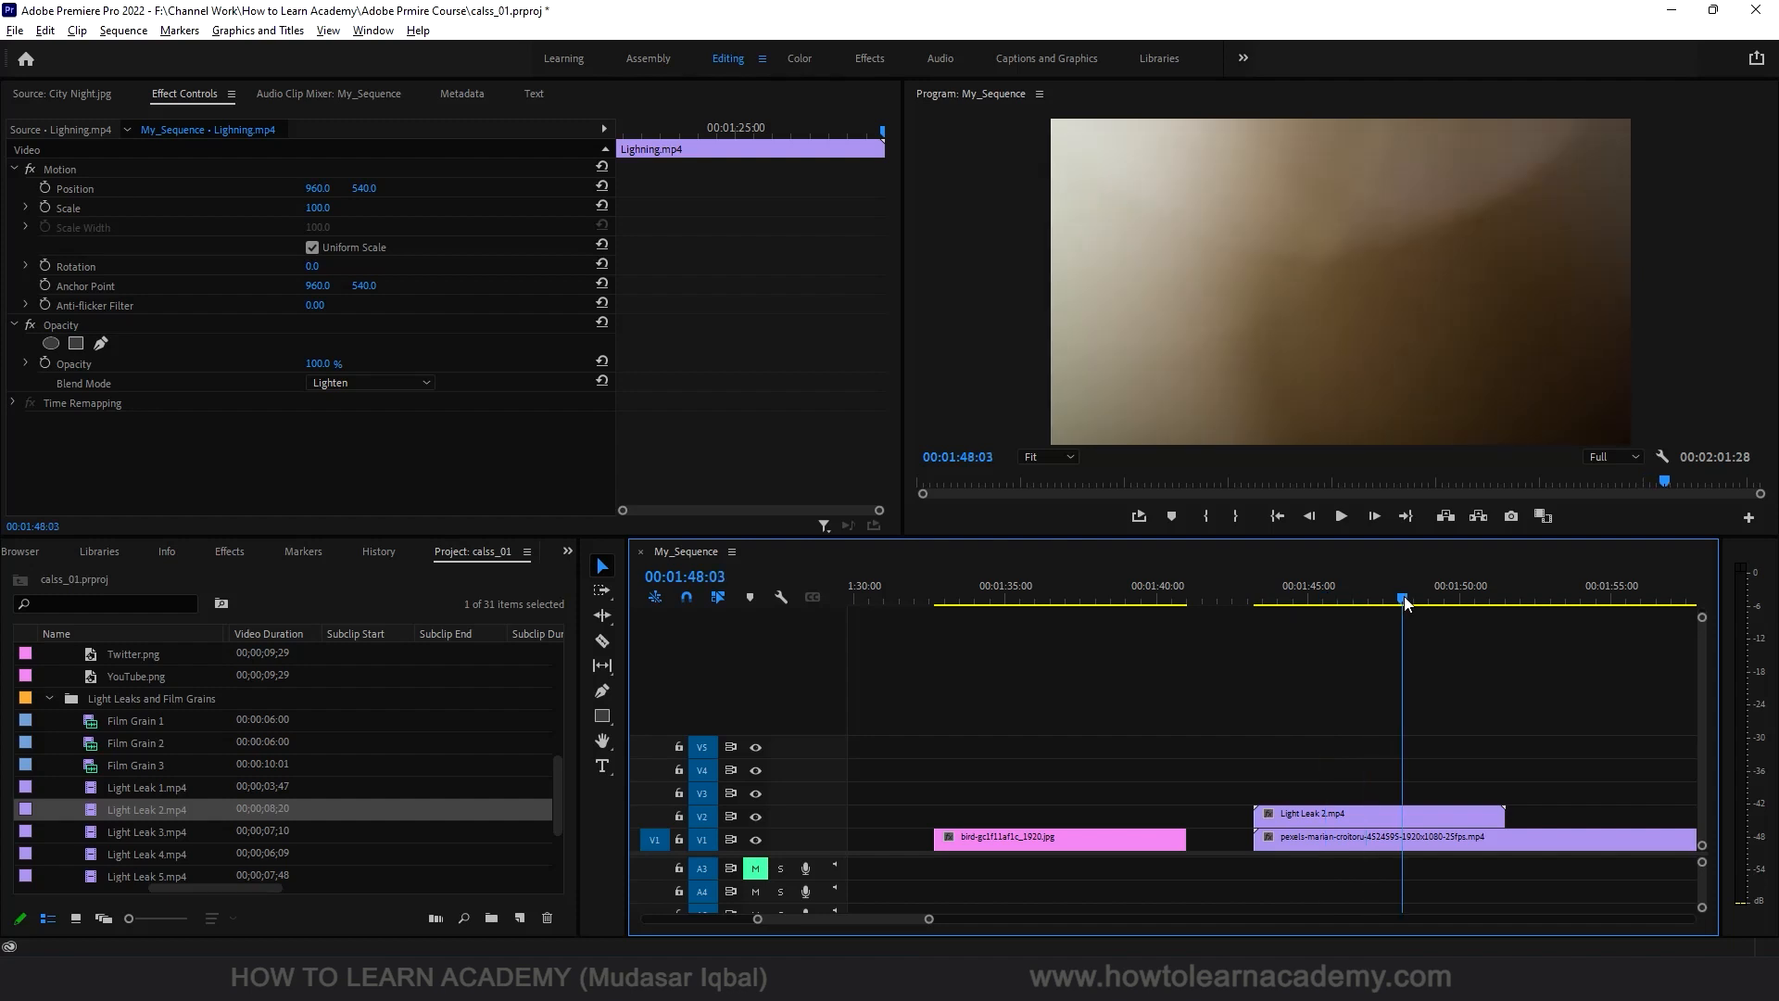
Step: Set the Light Leak 2.mp4 clip's blend mode to Overlay and scrub to 00:01:46:26 to preview it over the wheat field
click(1368, 815)
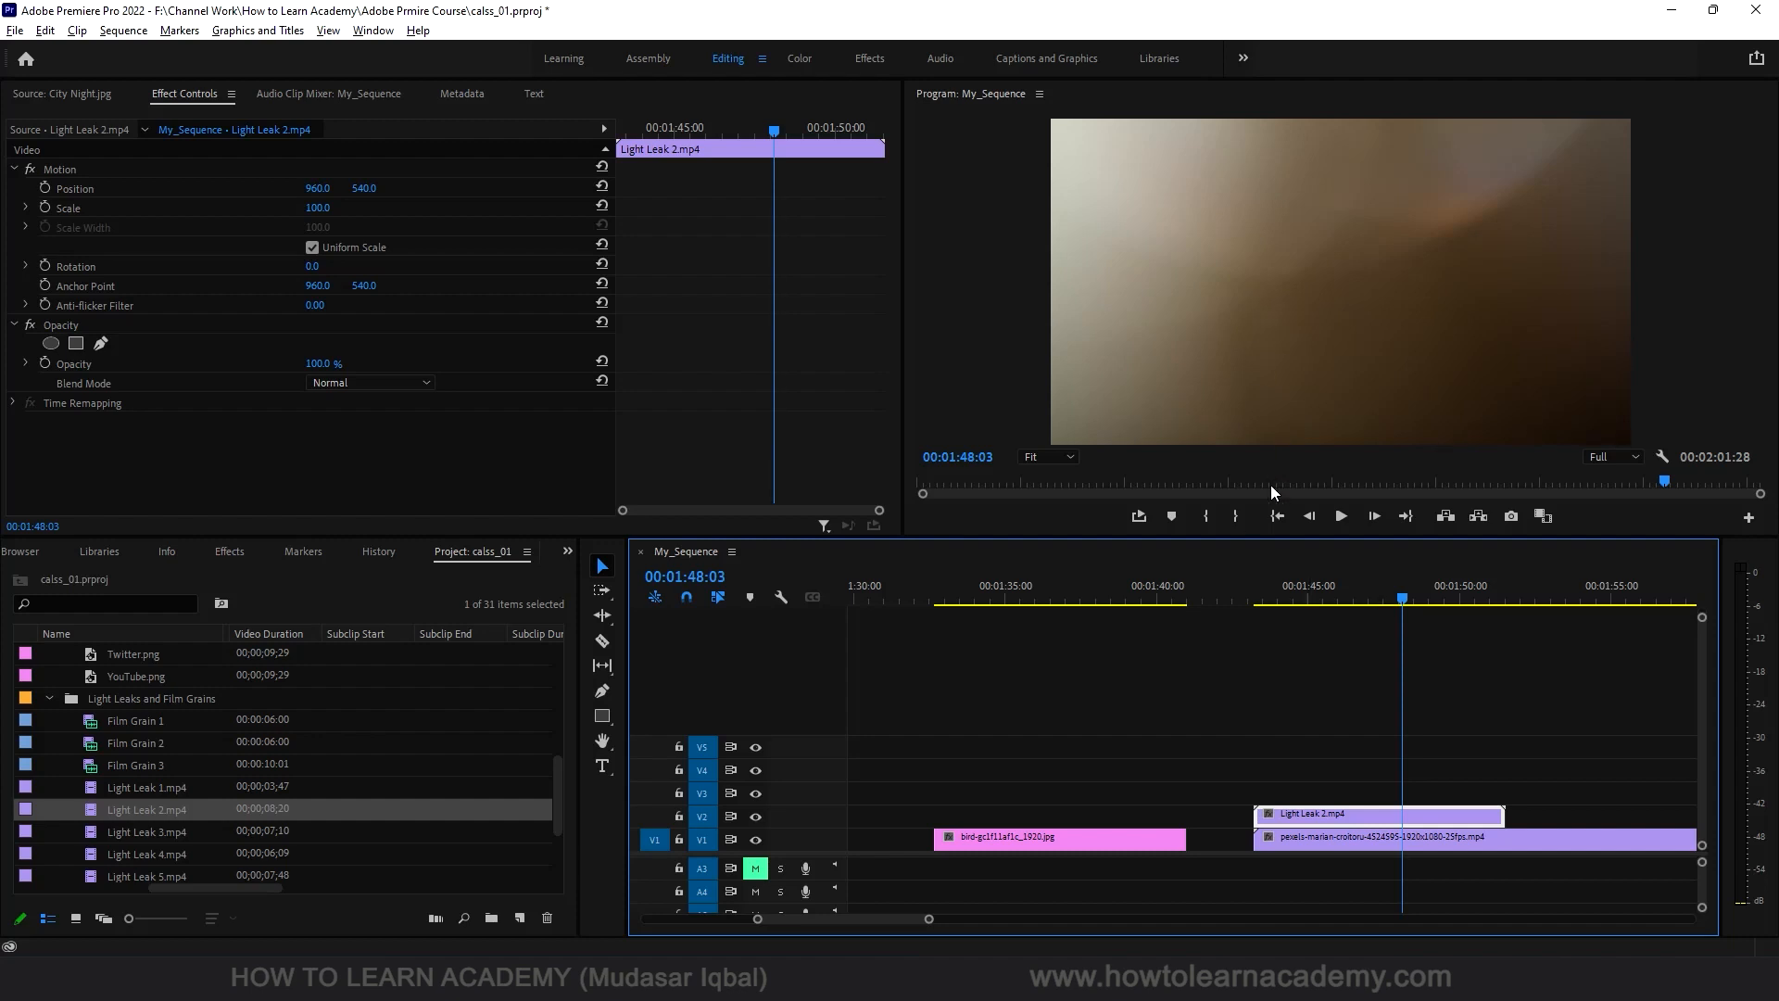
drag(1275, 599, 1346, 595)
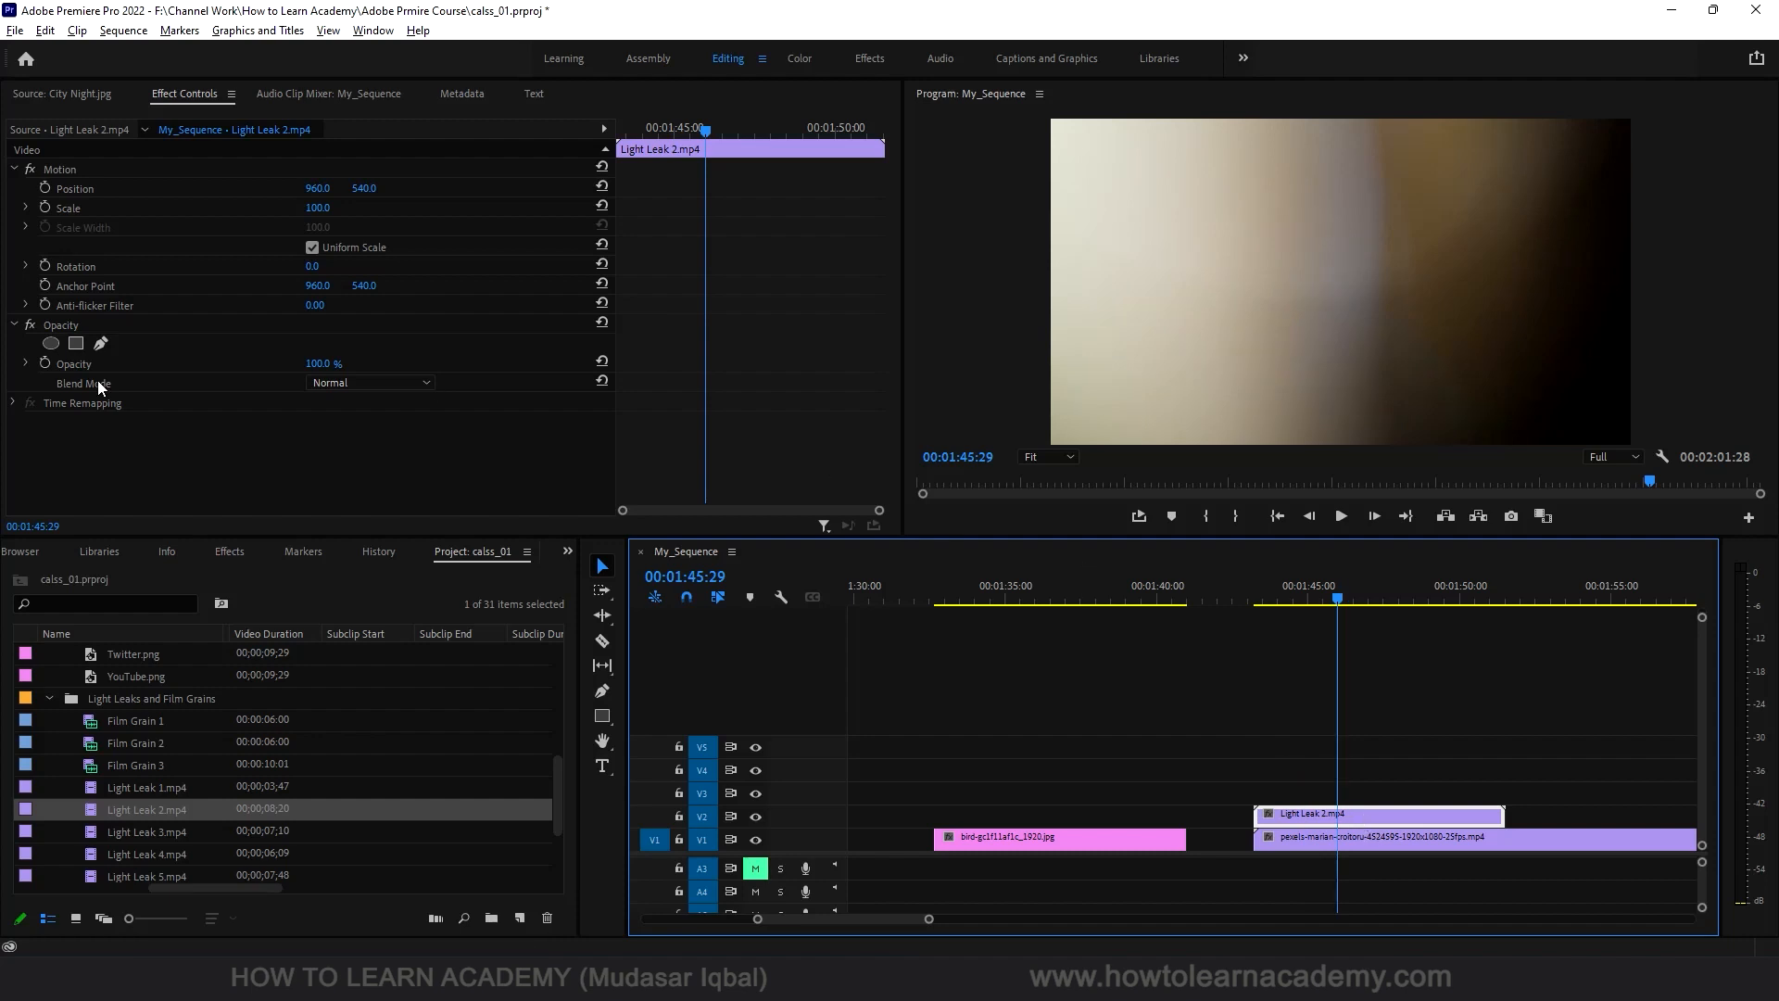
click(364, 382)
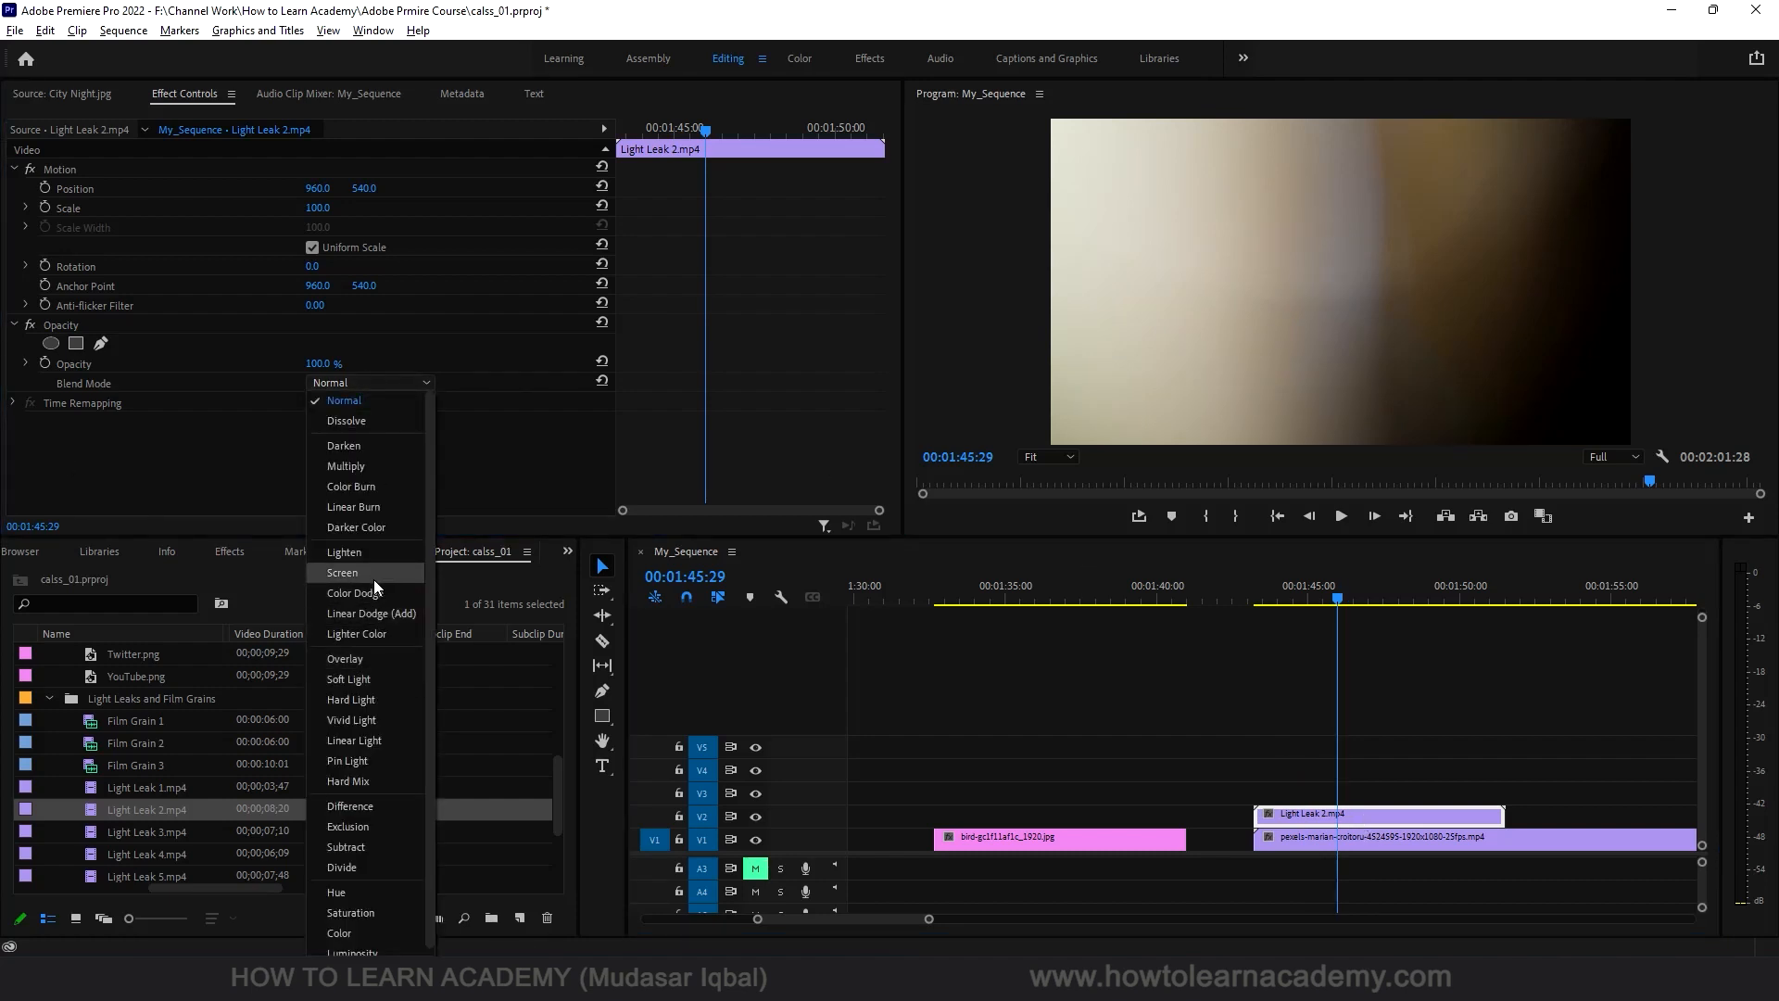
click(386, 660)
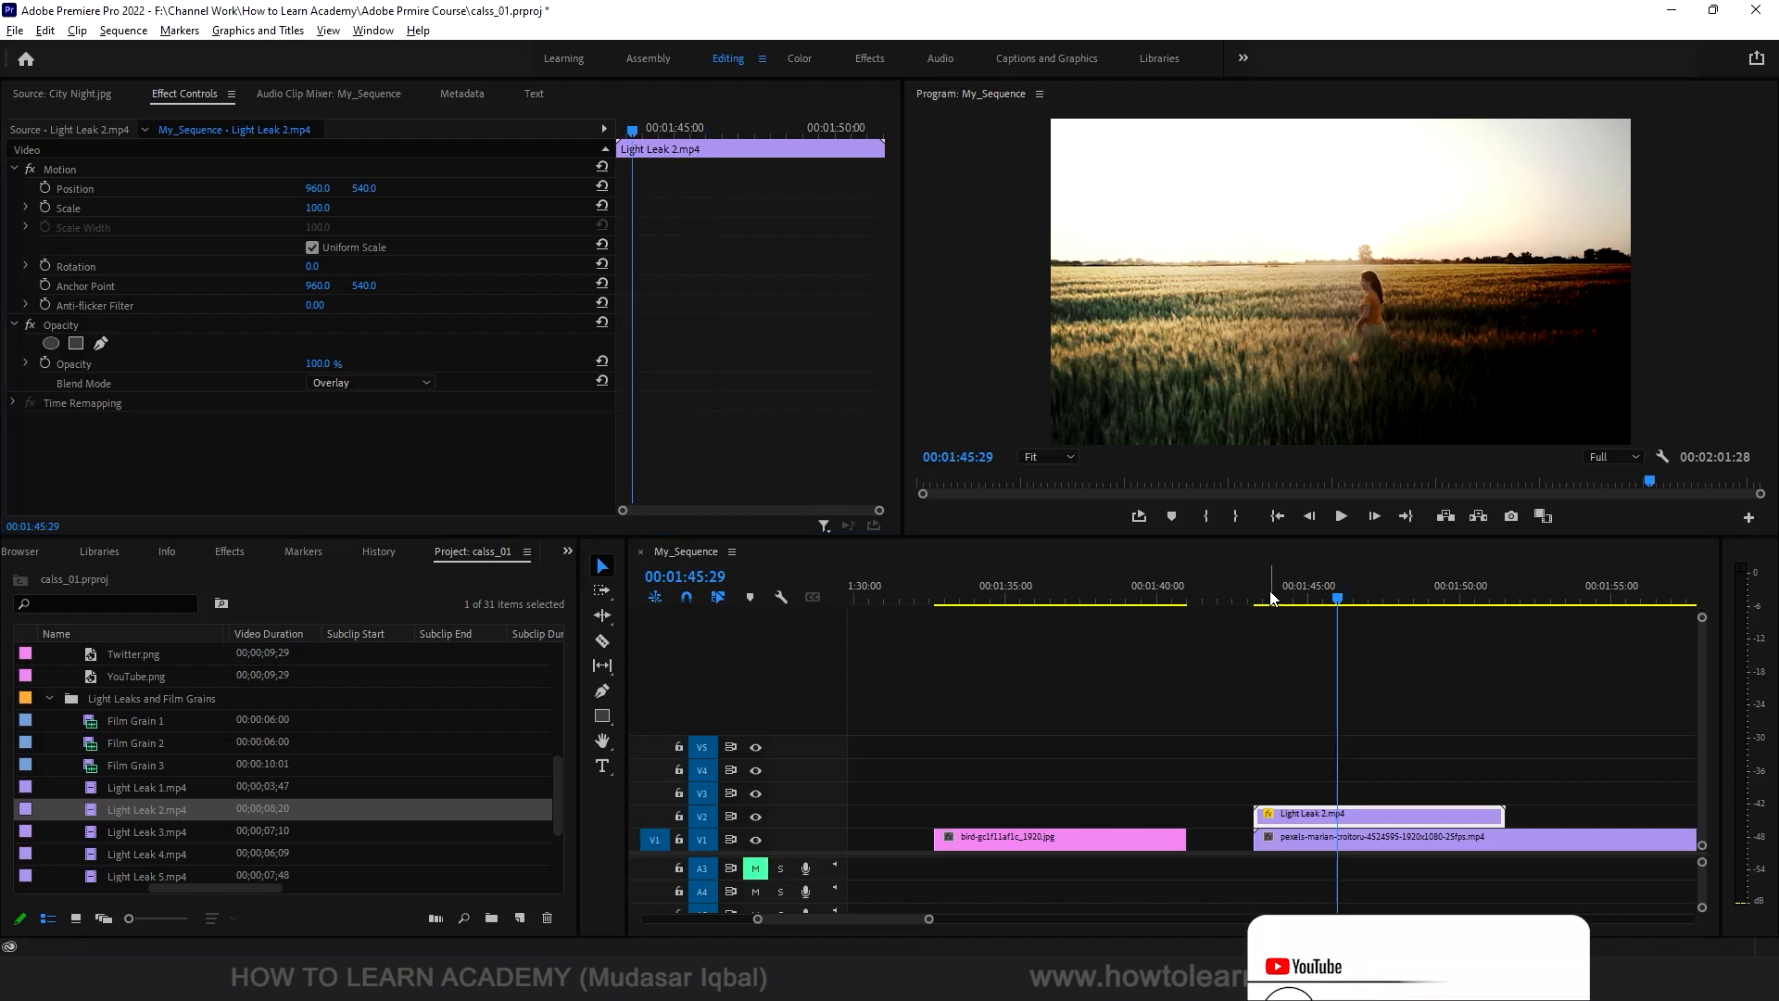
drag(1274, 601, 1362, 606)
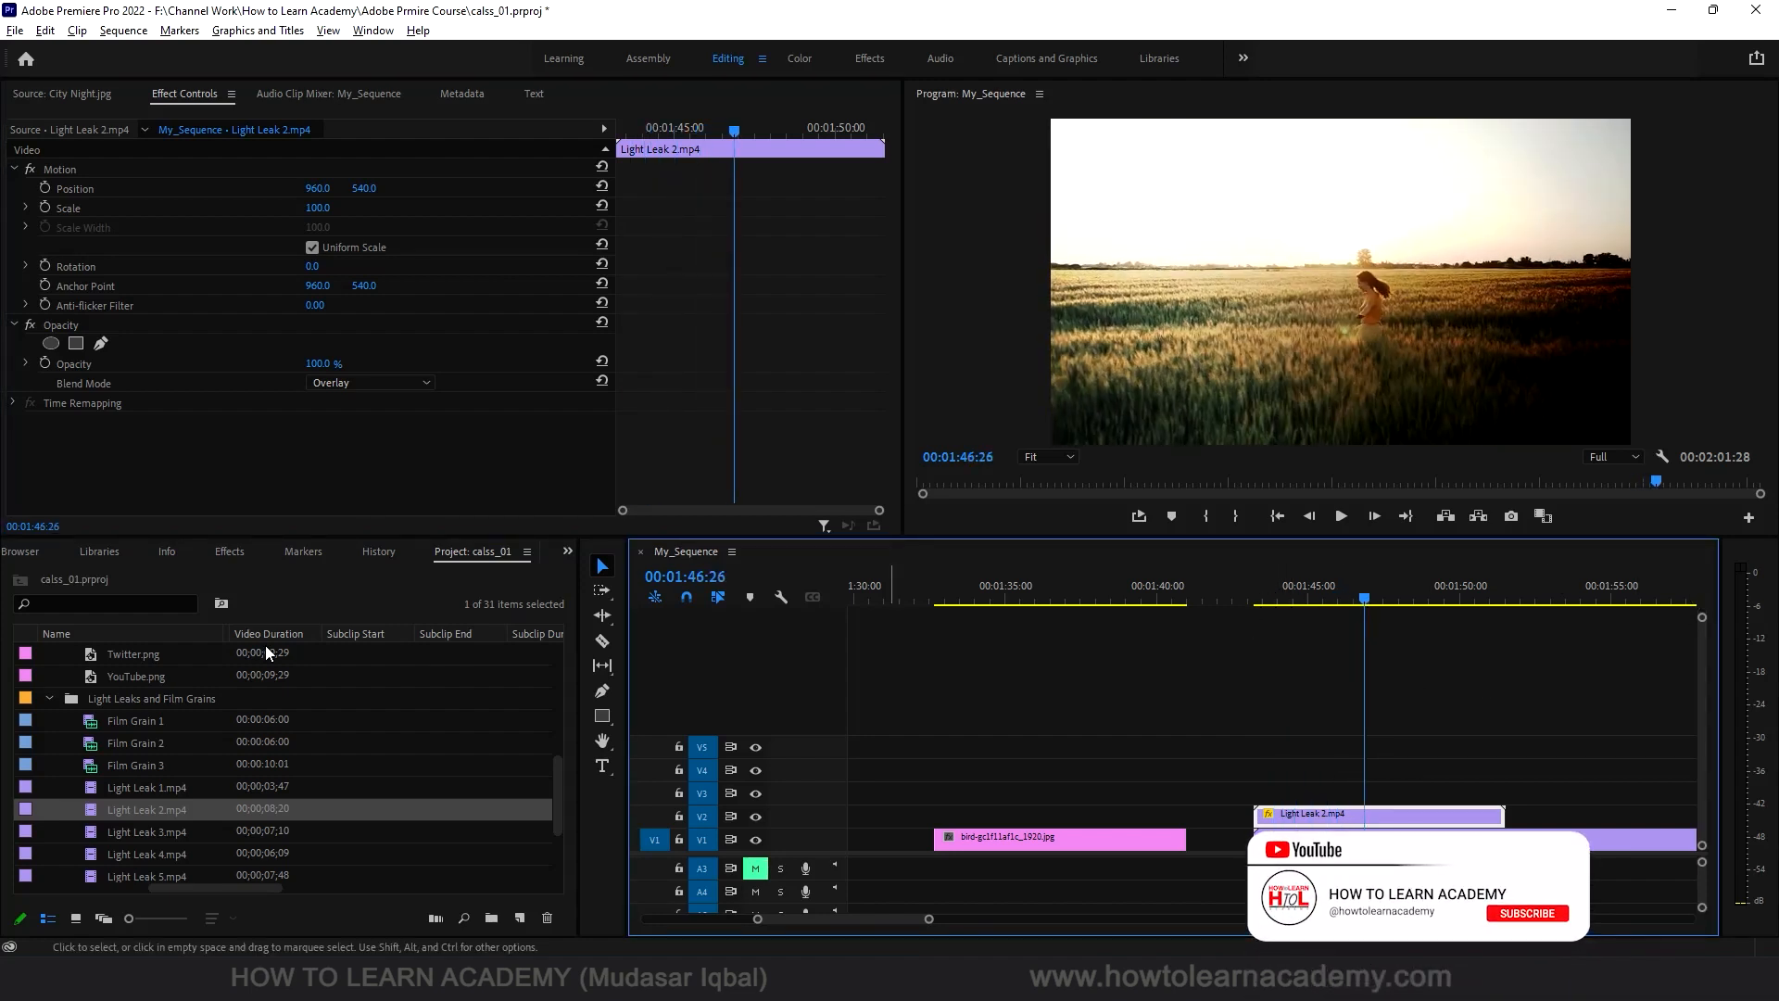
Step: Try the Lighten blend mode on the Light Leak 2.mp4 clip and play it back from near the clip's start
click(341, 382)
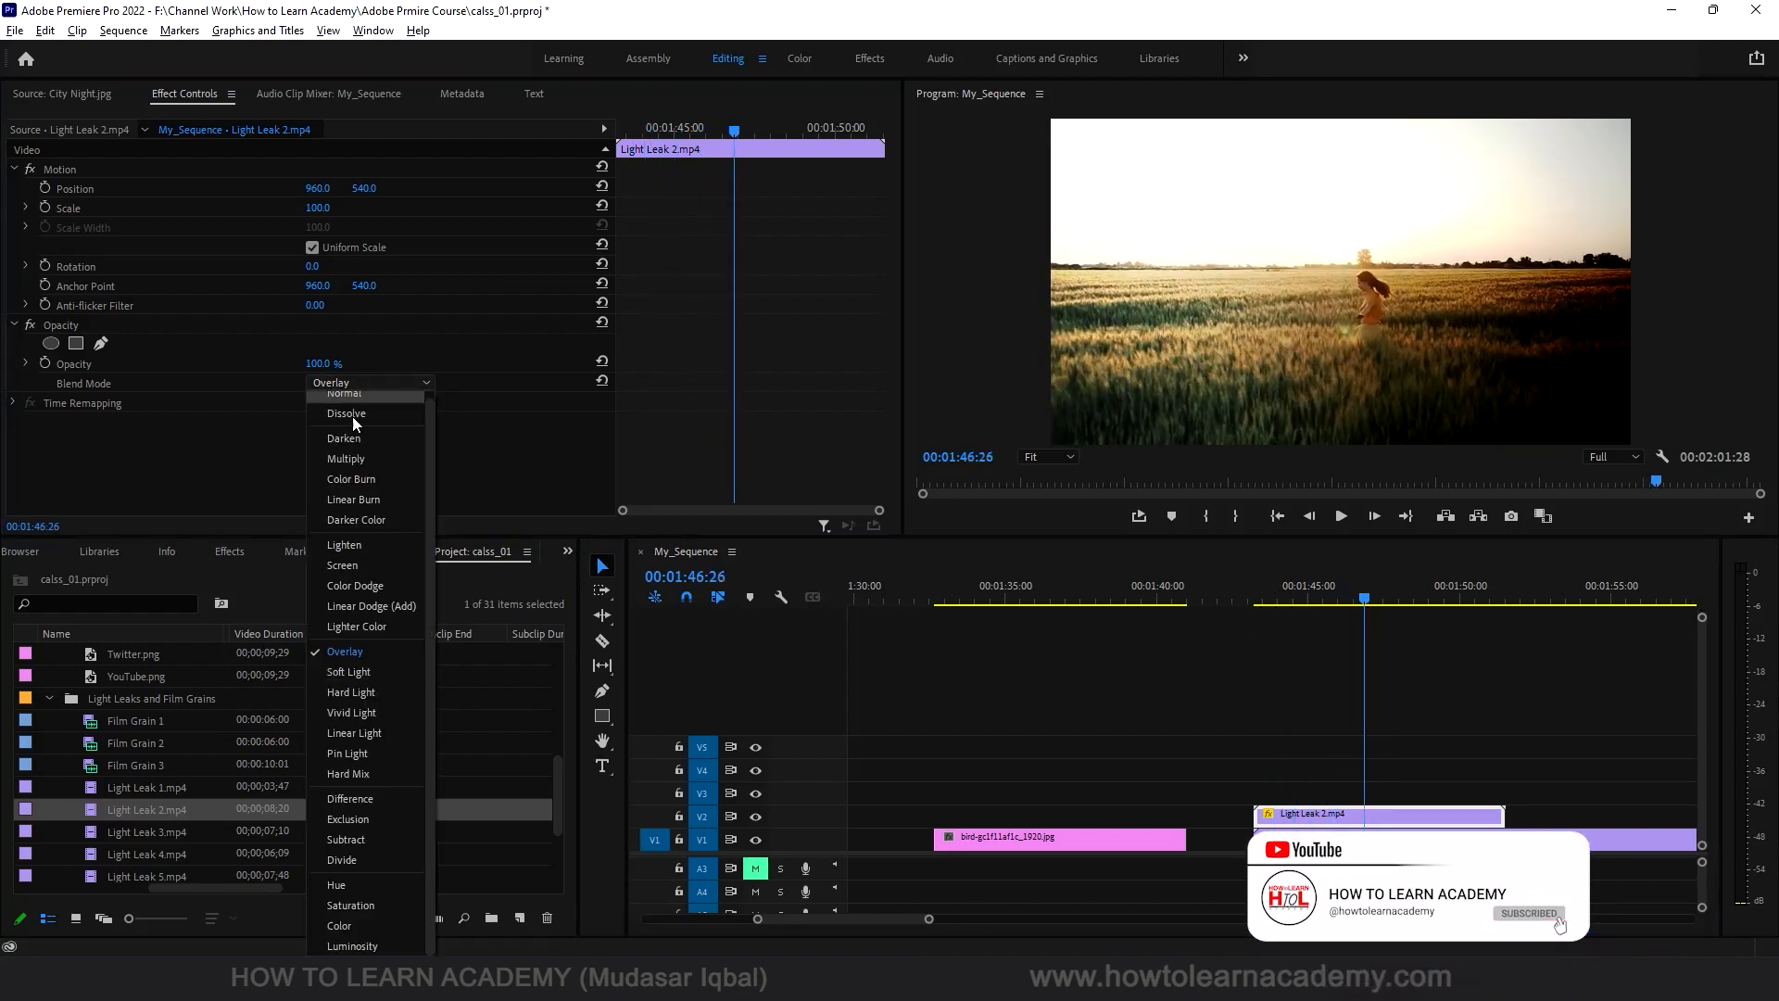
click(401, 548)
click(1265, 601)
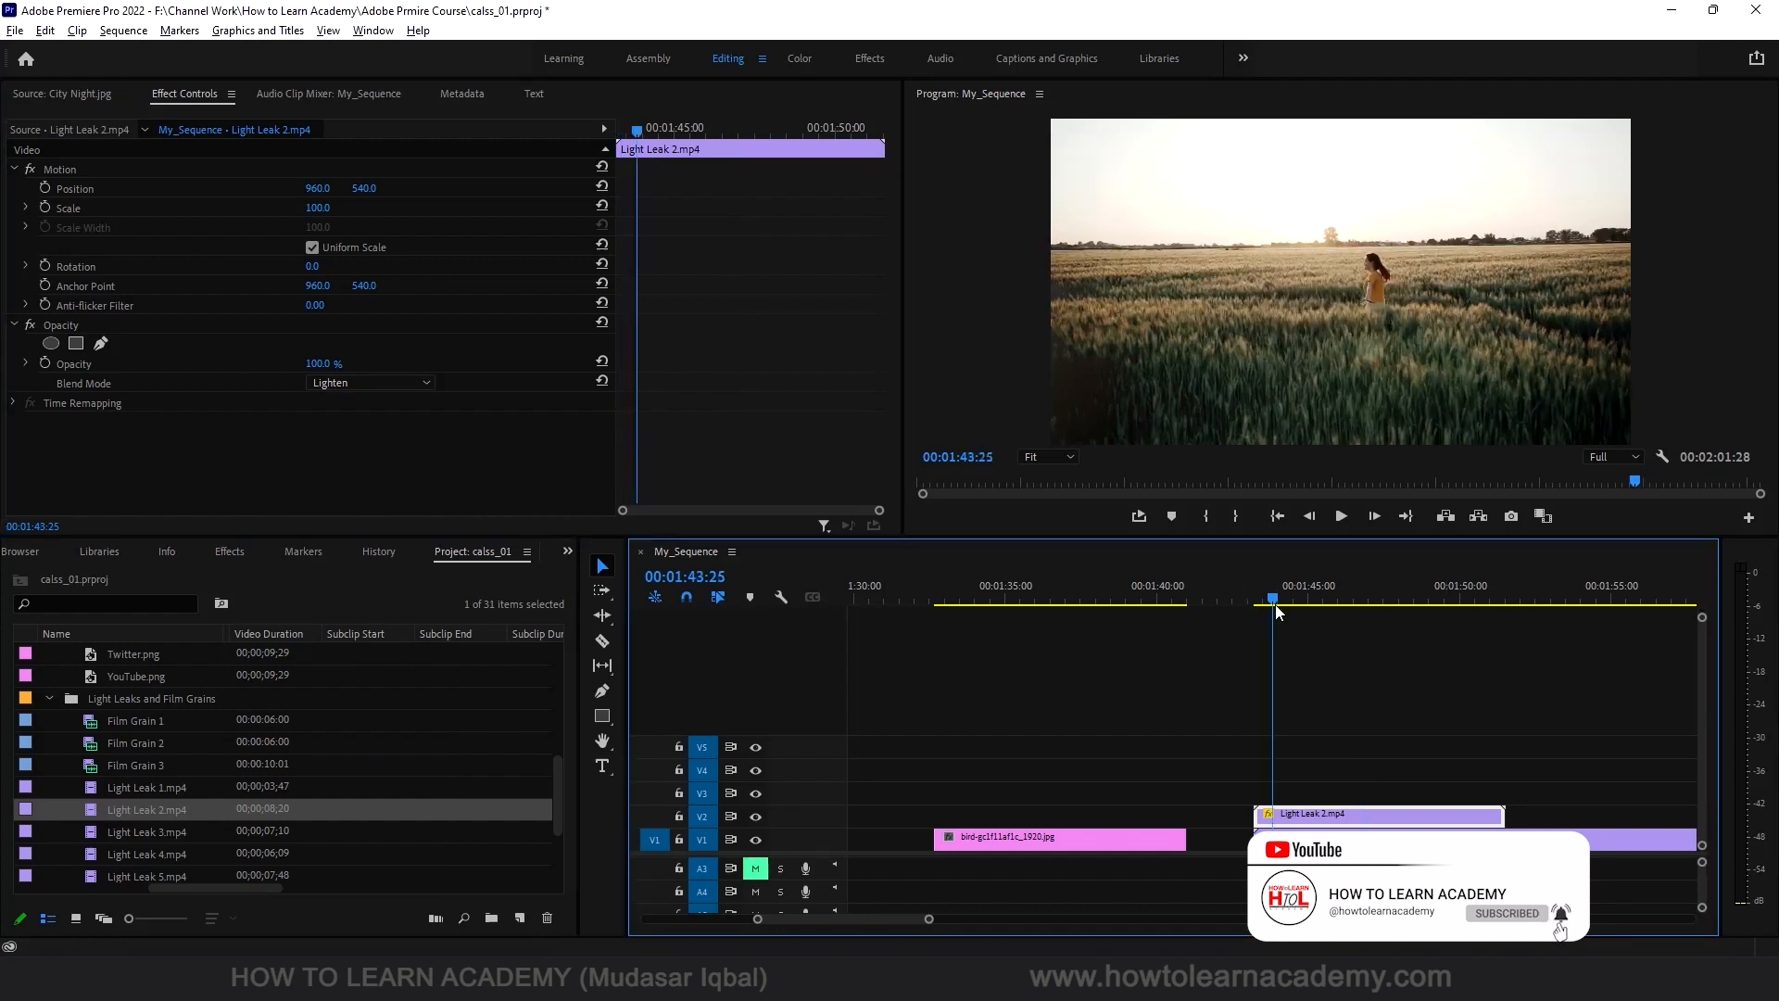
key(space)
key(space)
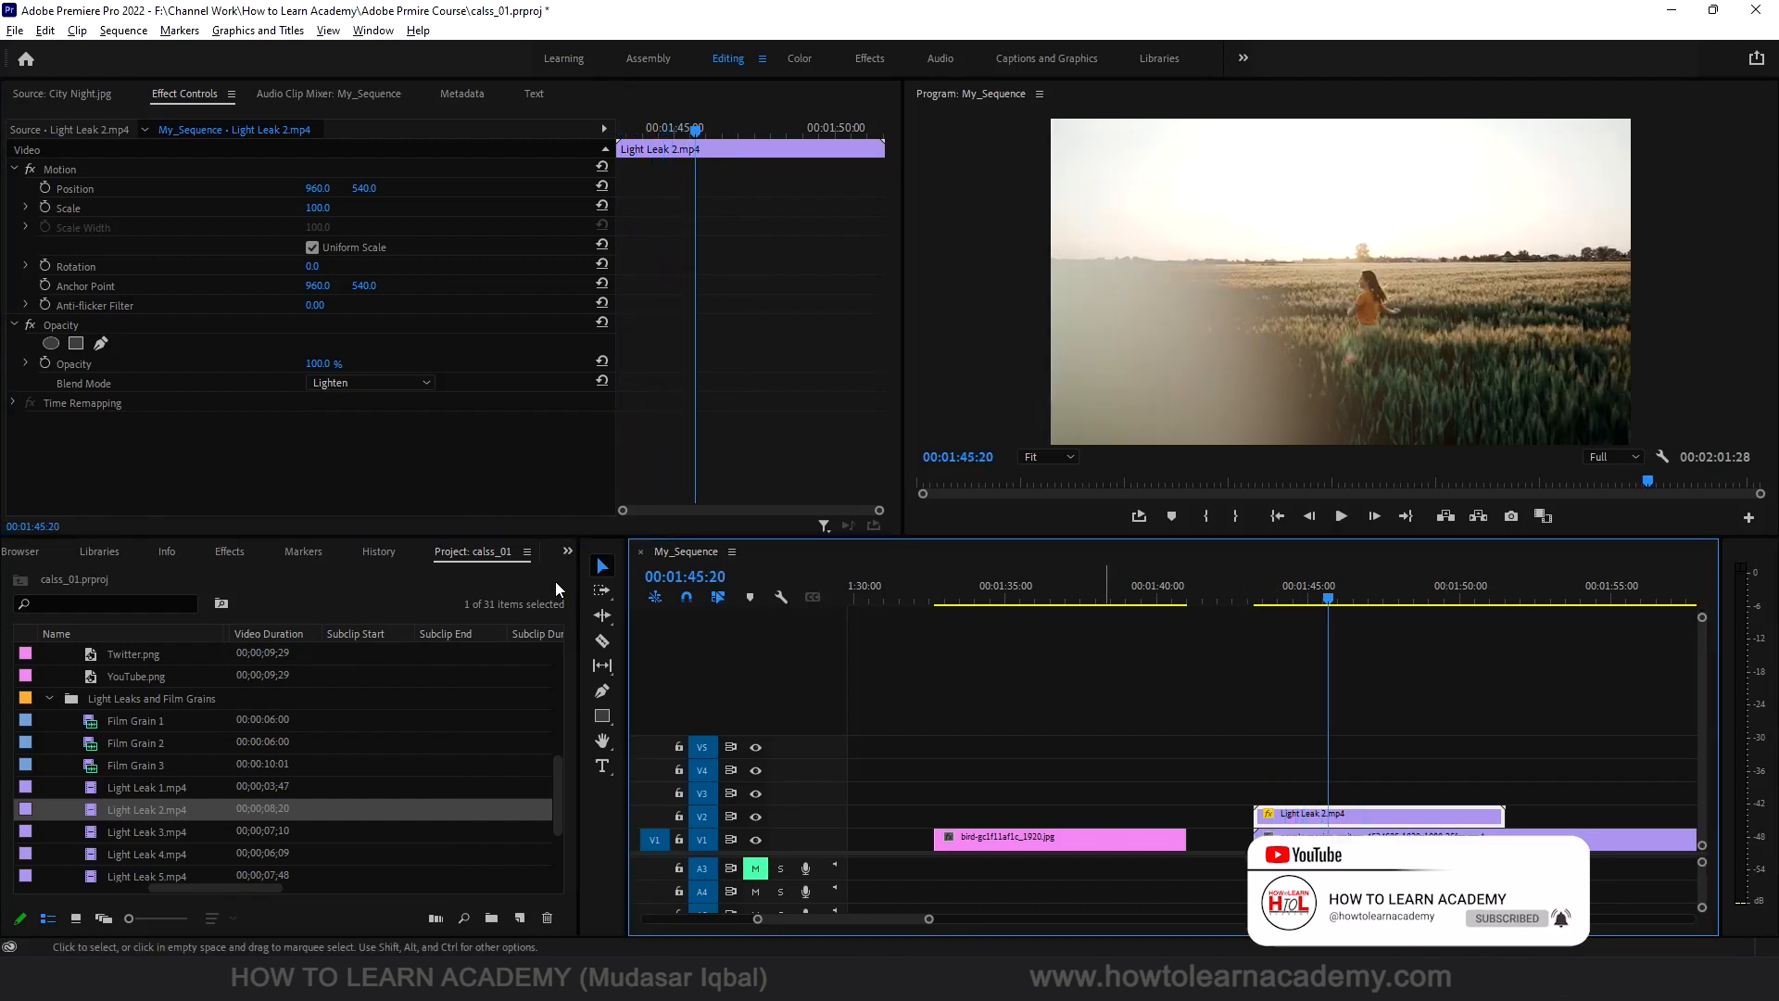
Step: Switch the Light Leak 2.mp4 clip's blend mode to Screen and play it back from the clip's start
click(380, 386)
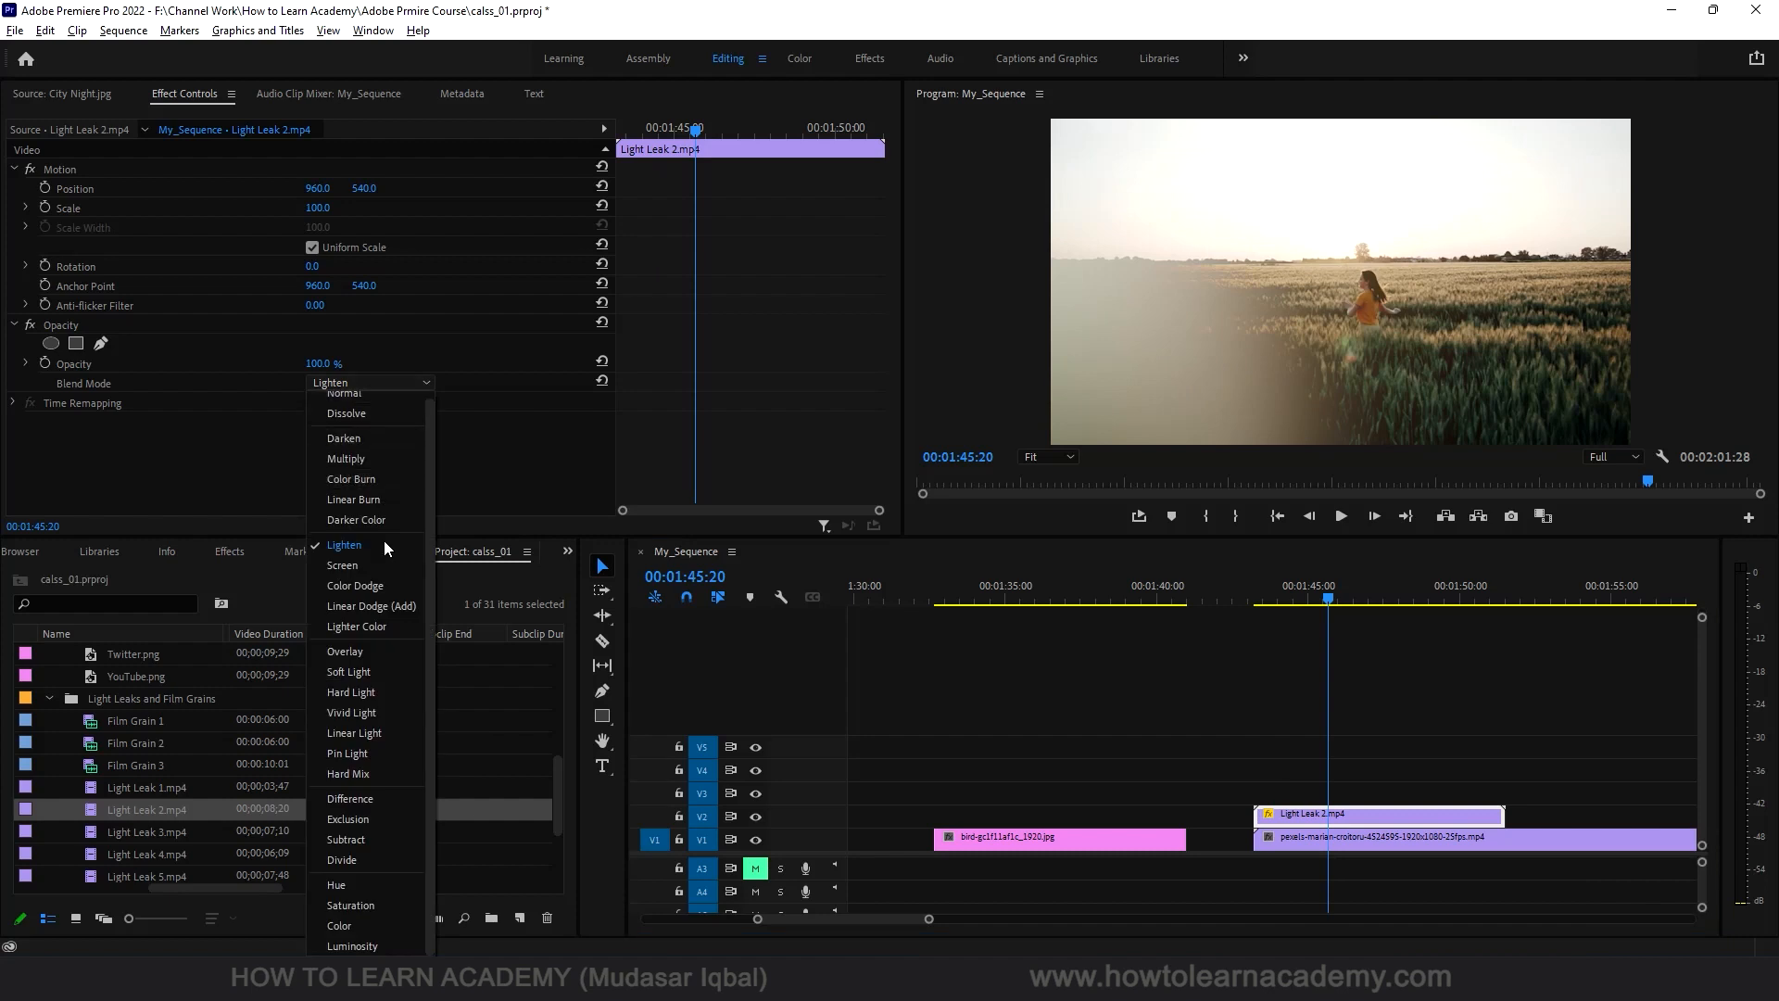
click(384, 565)
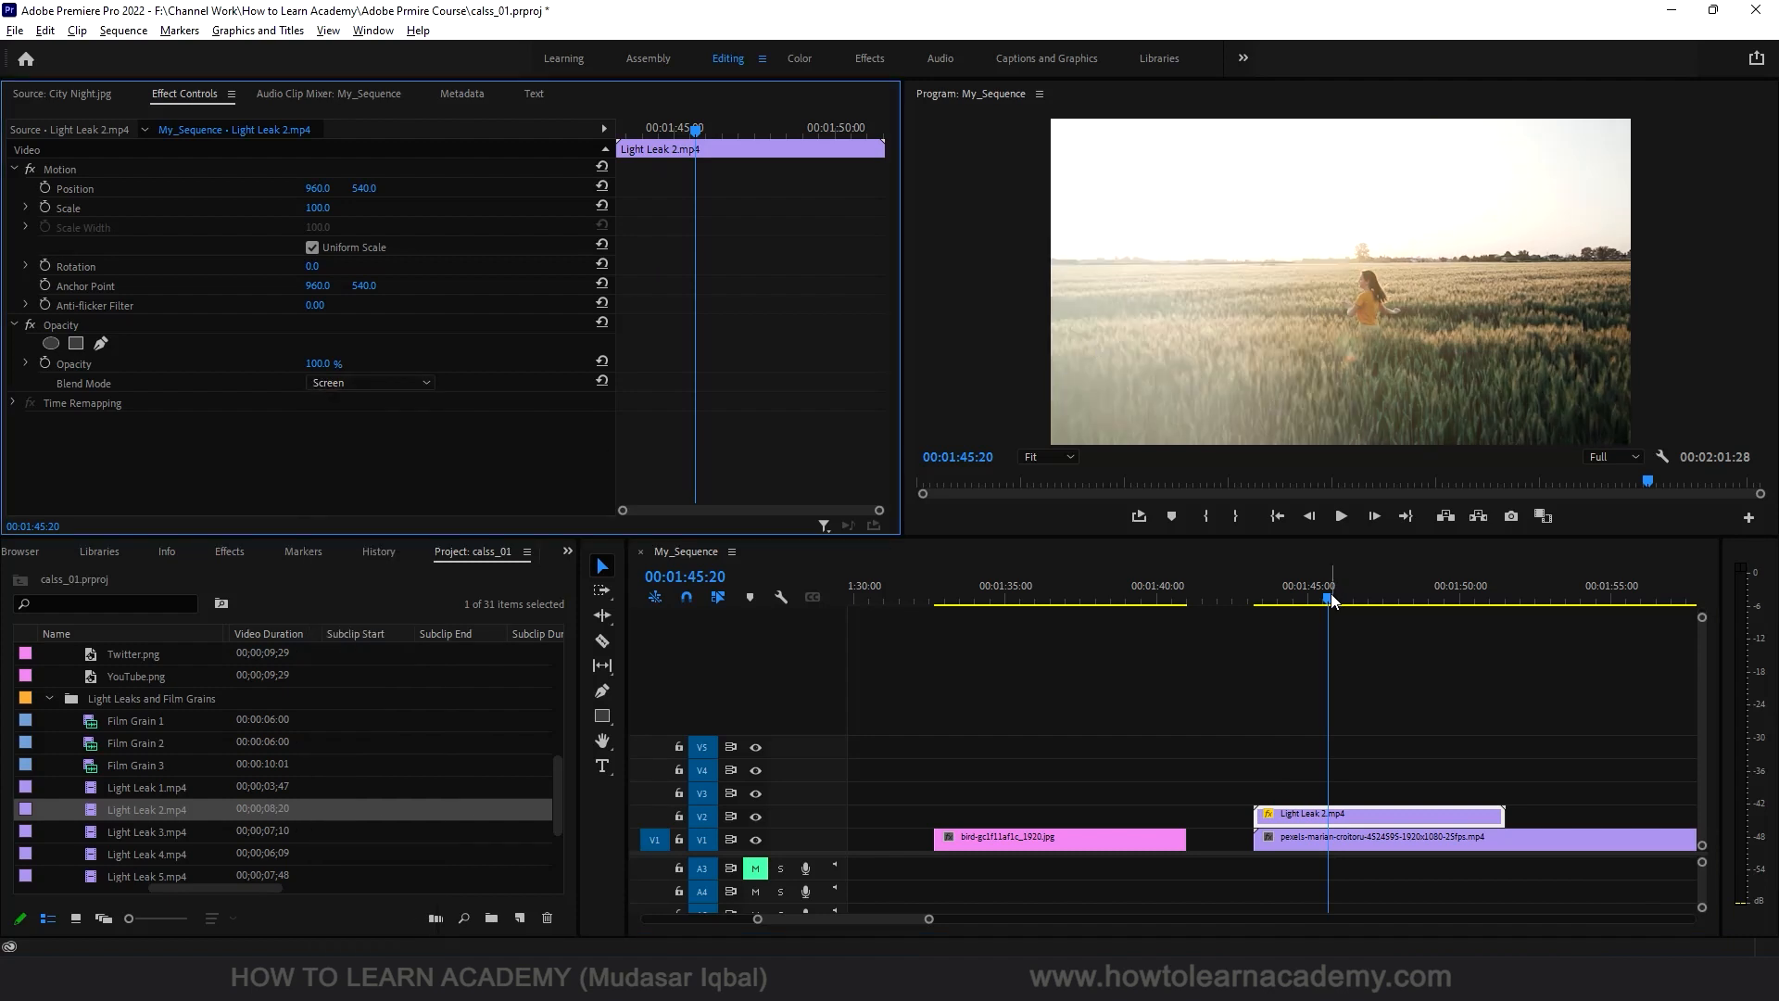
drag(1328, 596, 1258, 603)
key(space)
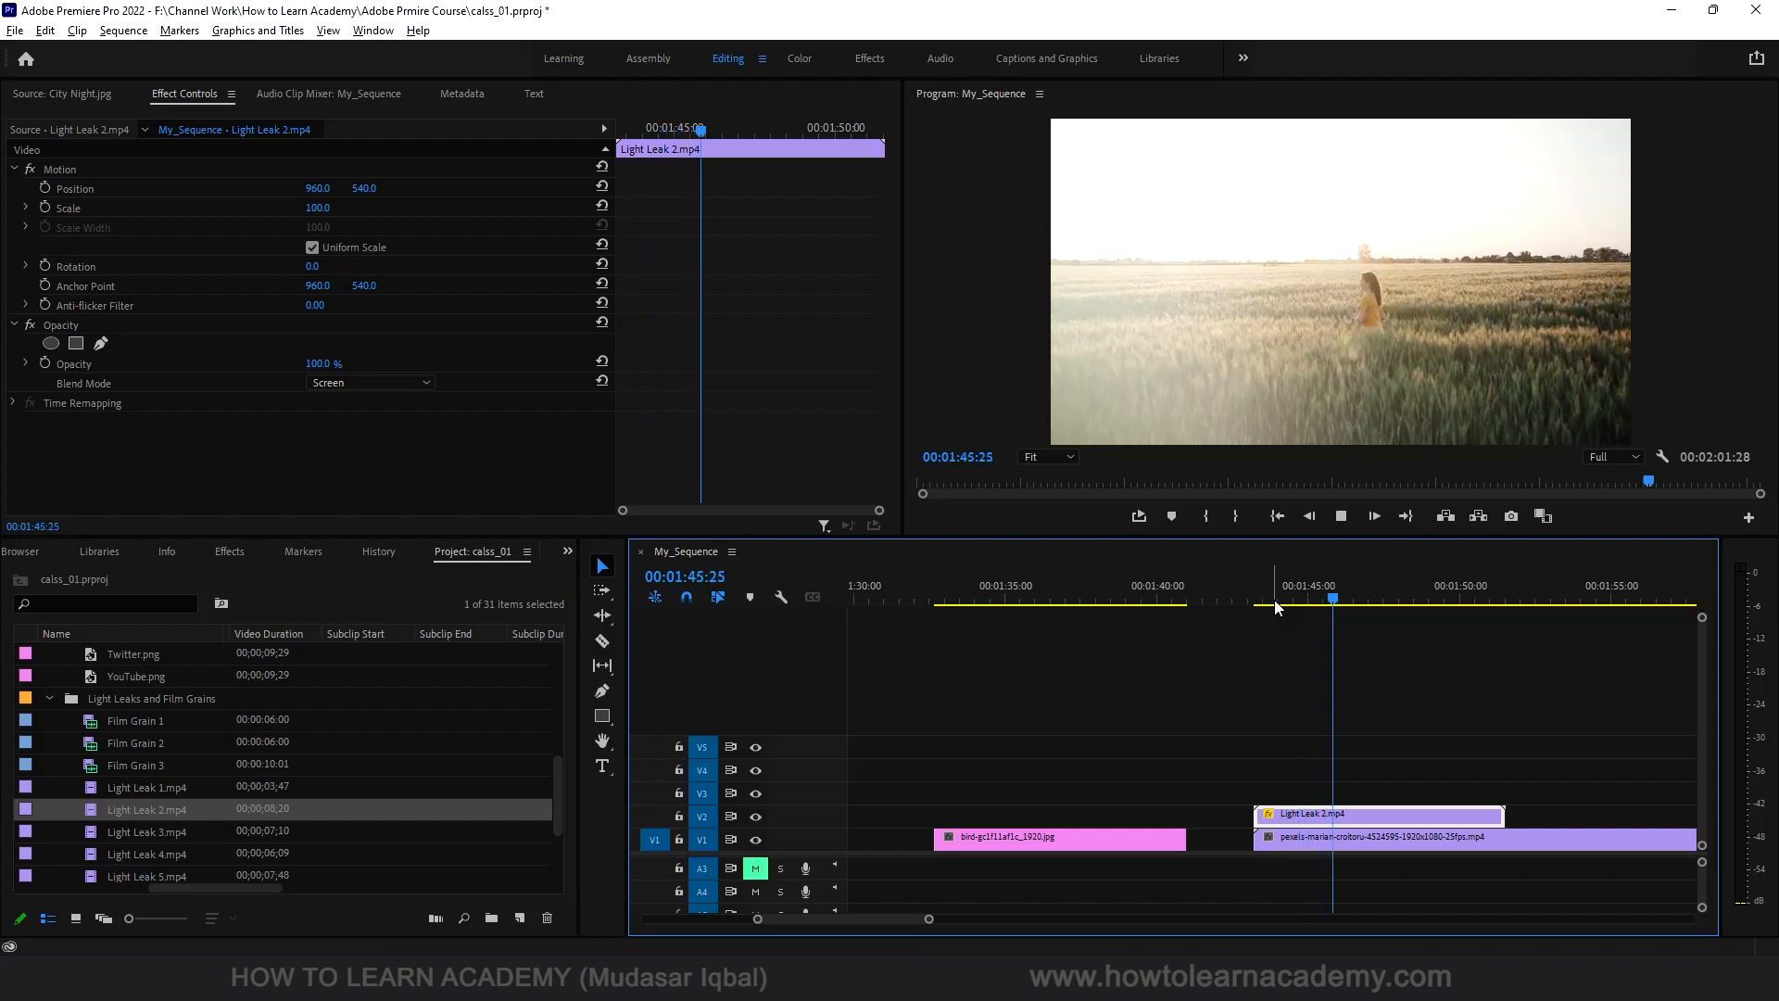
key(space)
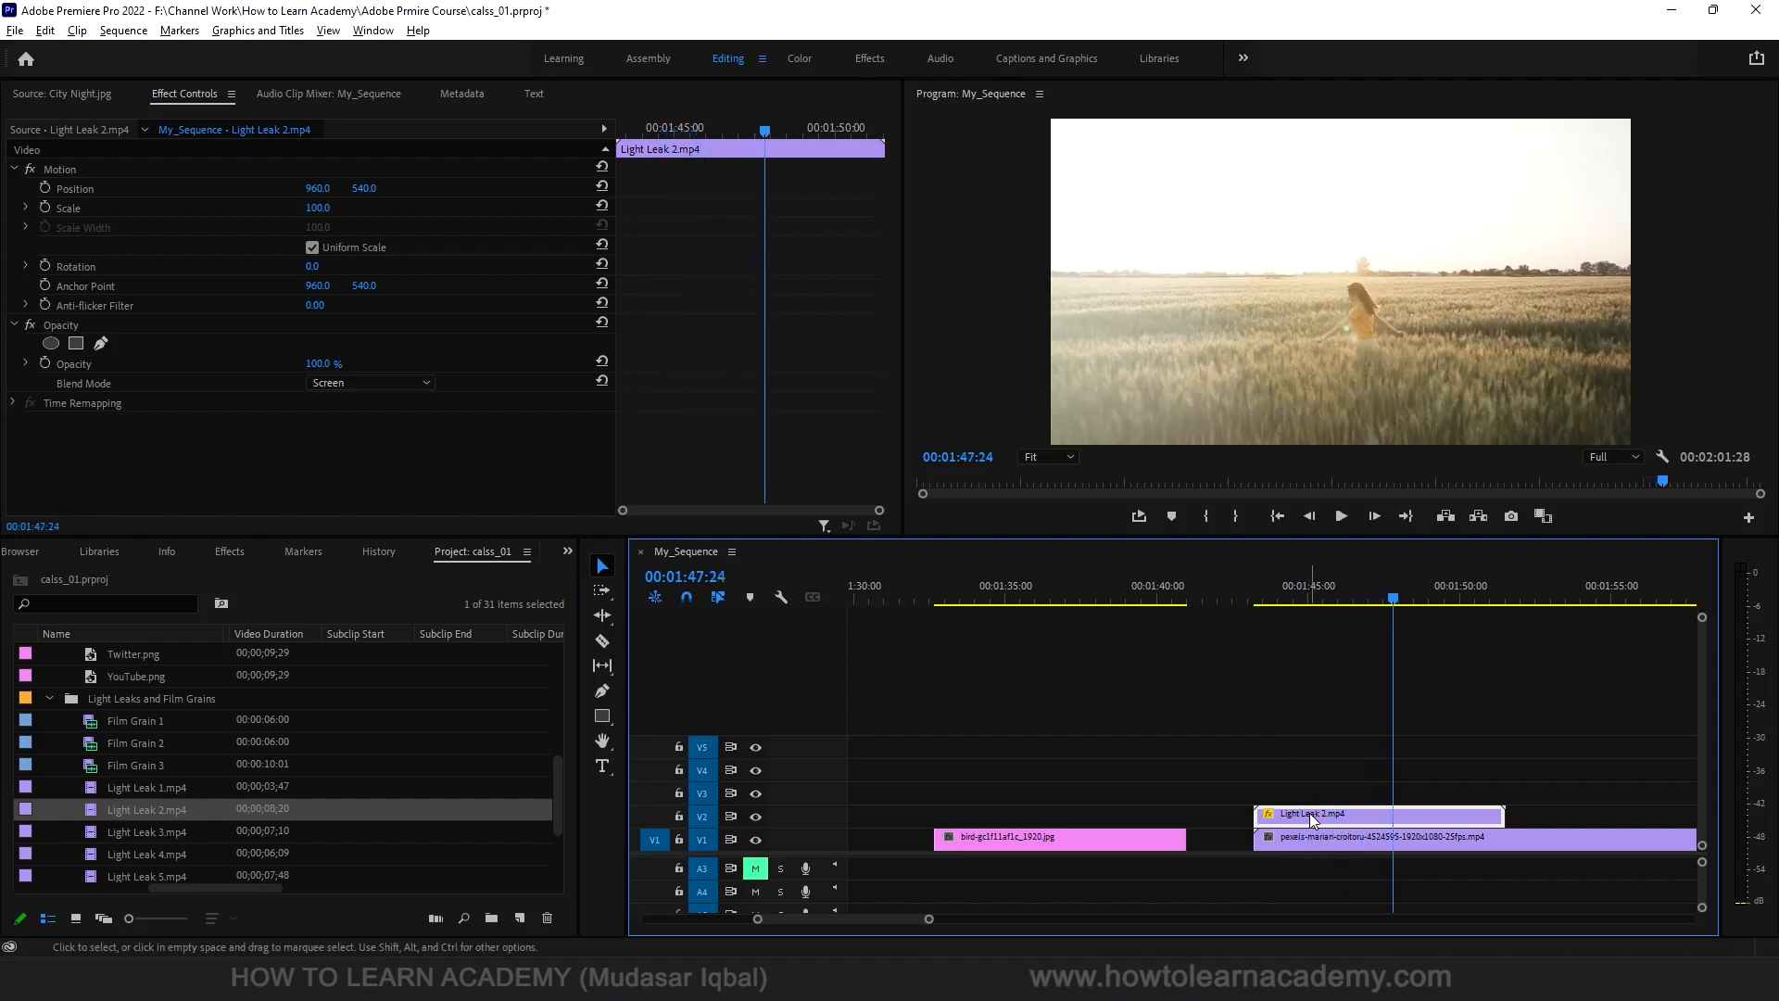
Step: Replace the Light Leak 2.mp4 clip on V2 with Light Leak 4.mp4 at the wheat-field footage's start and scrub to 00:01:45:12
key(Delete)
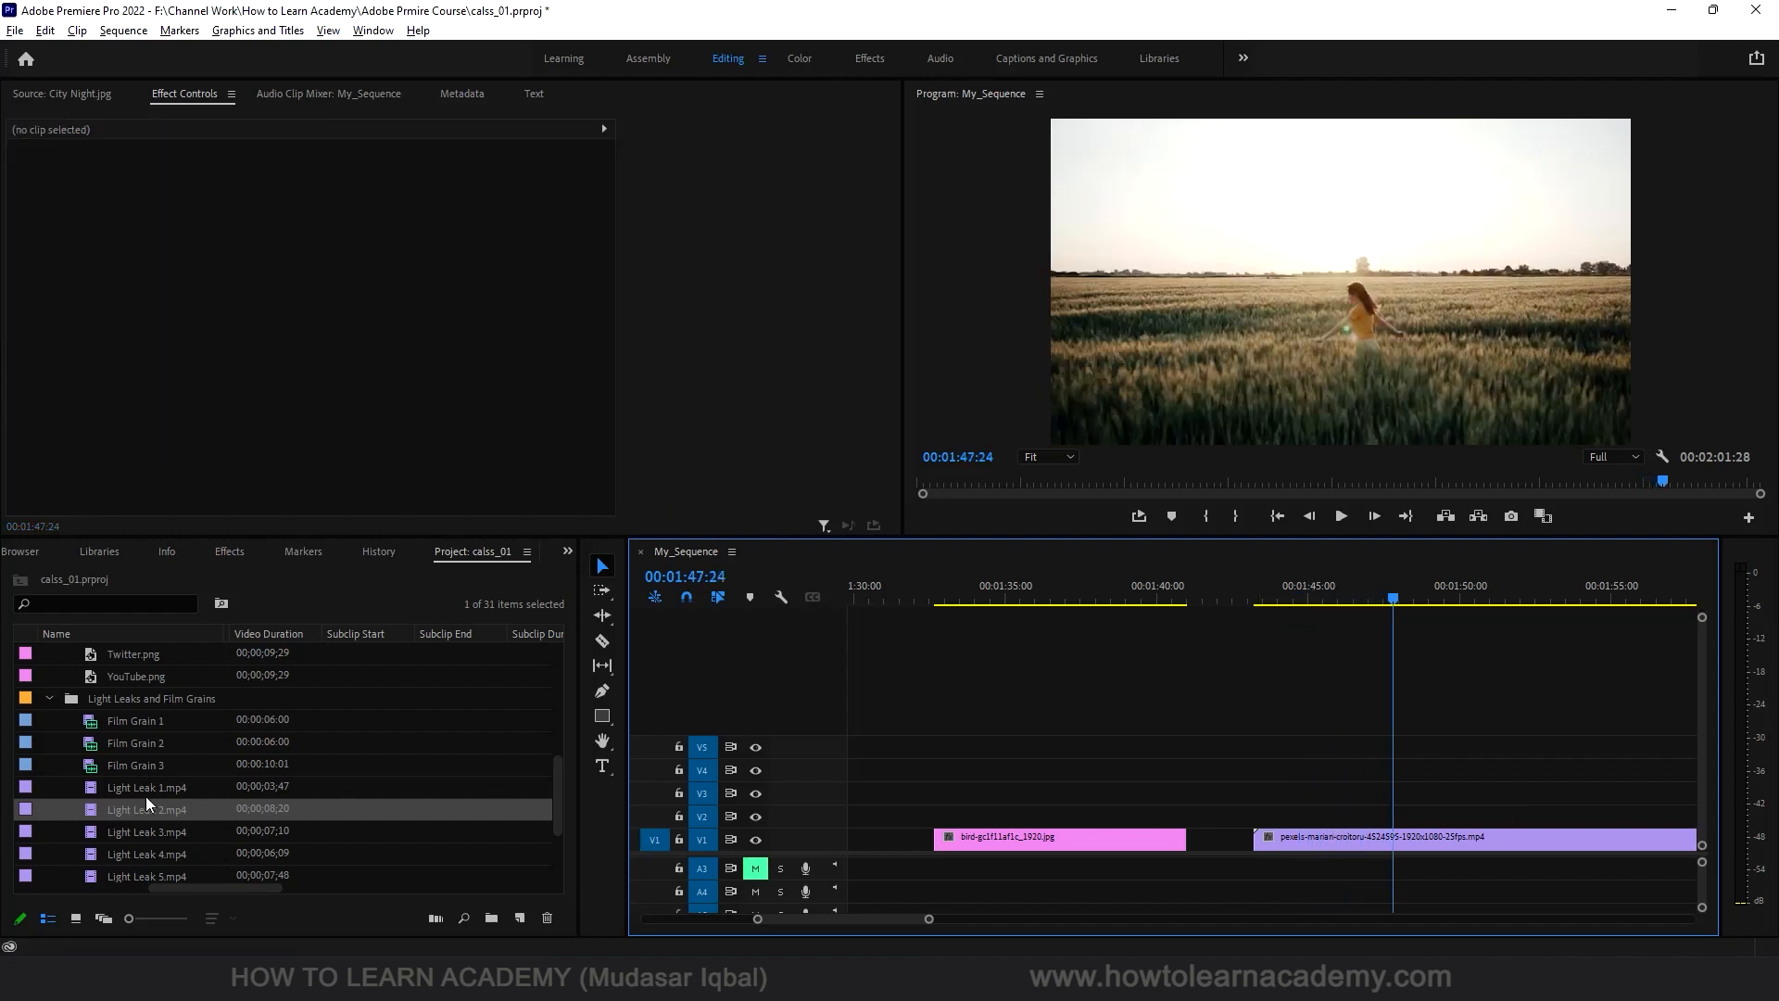
scroll(146, 801, down, 2)
drag(155, 807, 1253, 818)
drag(1262, 600, 1323, 599)
Step: Set the Light Leak 4.mp4 clip's blend mode to Screen, play it over the wheat field, and park the playhead at 00:01:45:00
click(1343, 810)
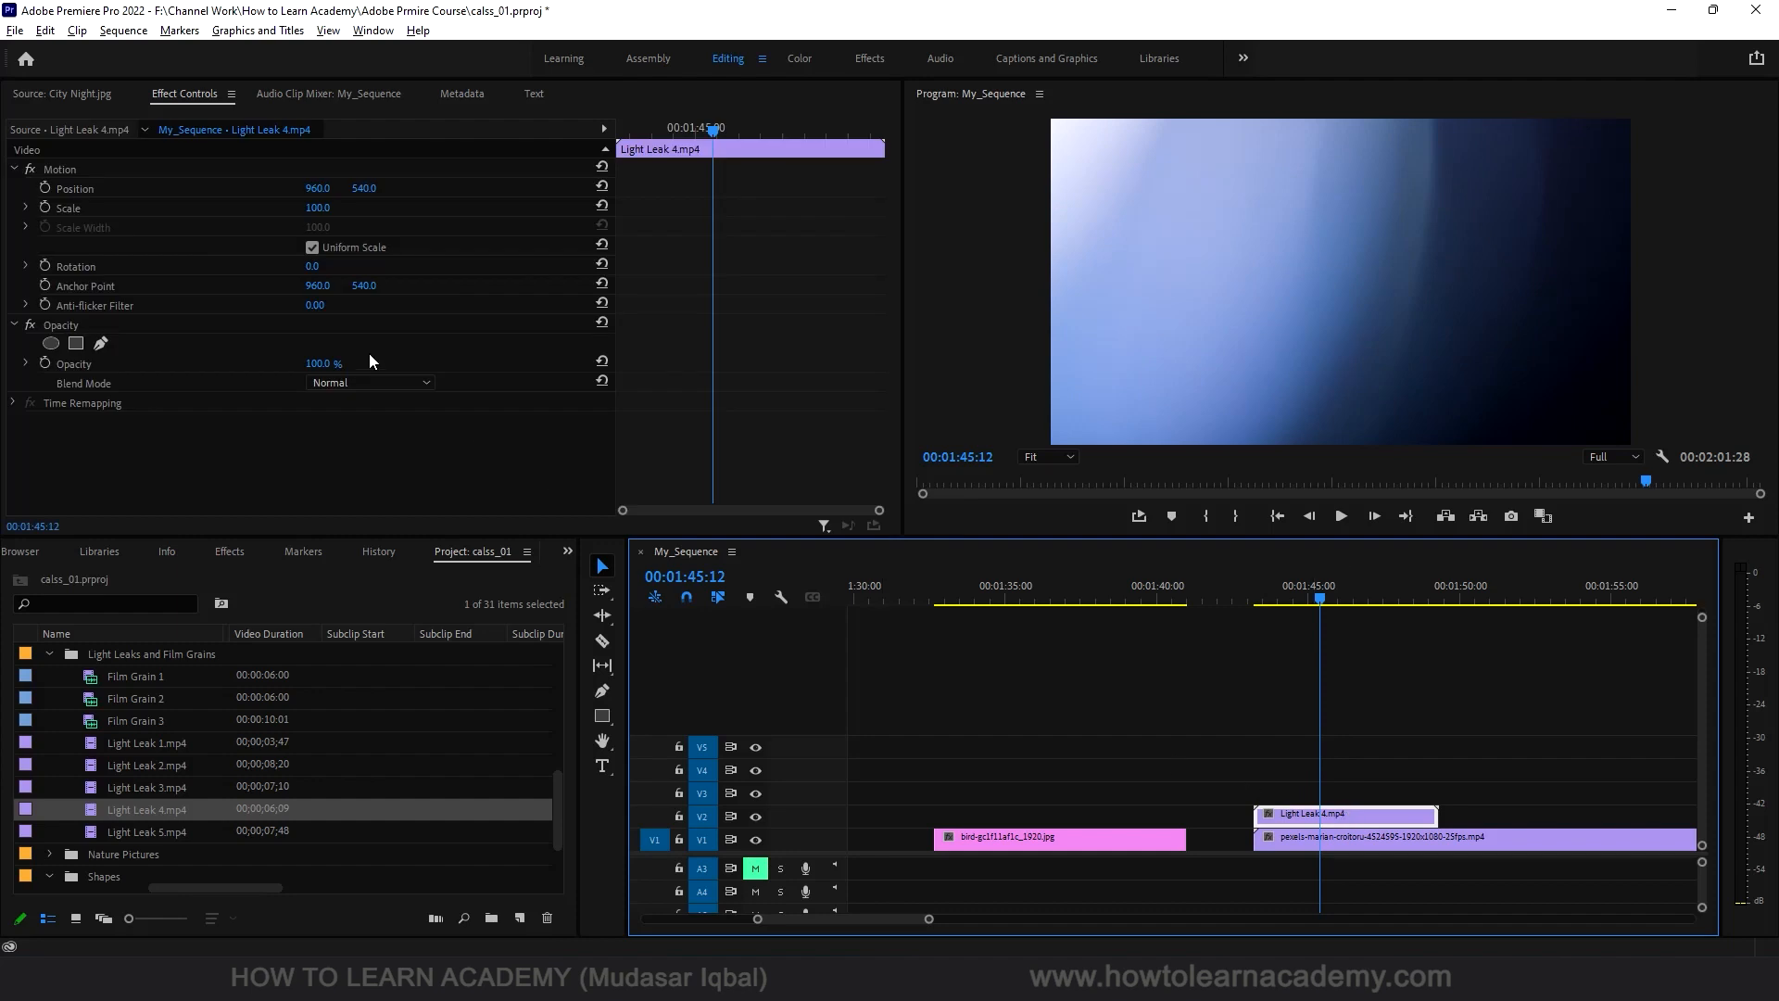
click(364, 379)
click(392, 570)
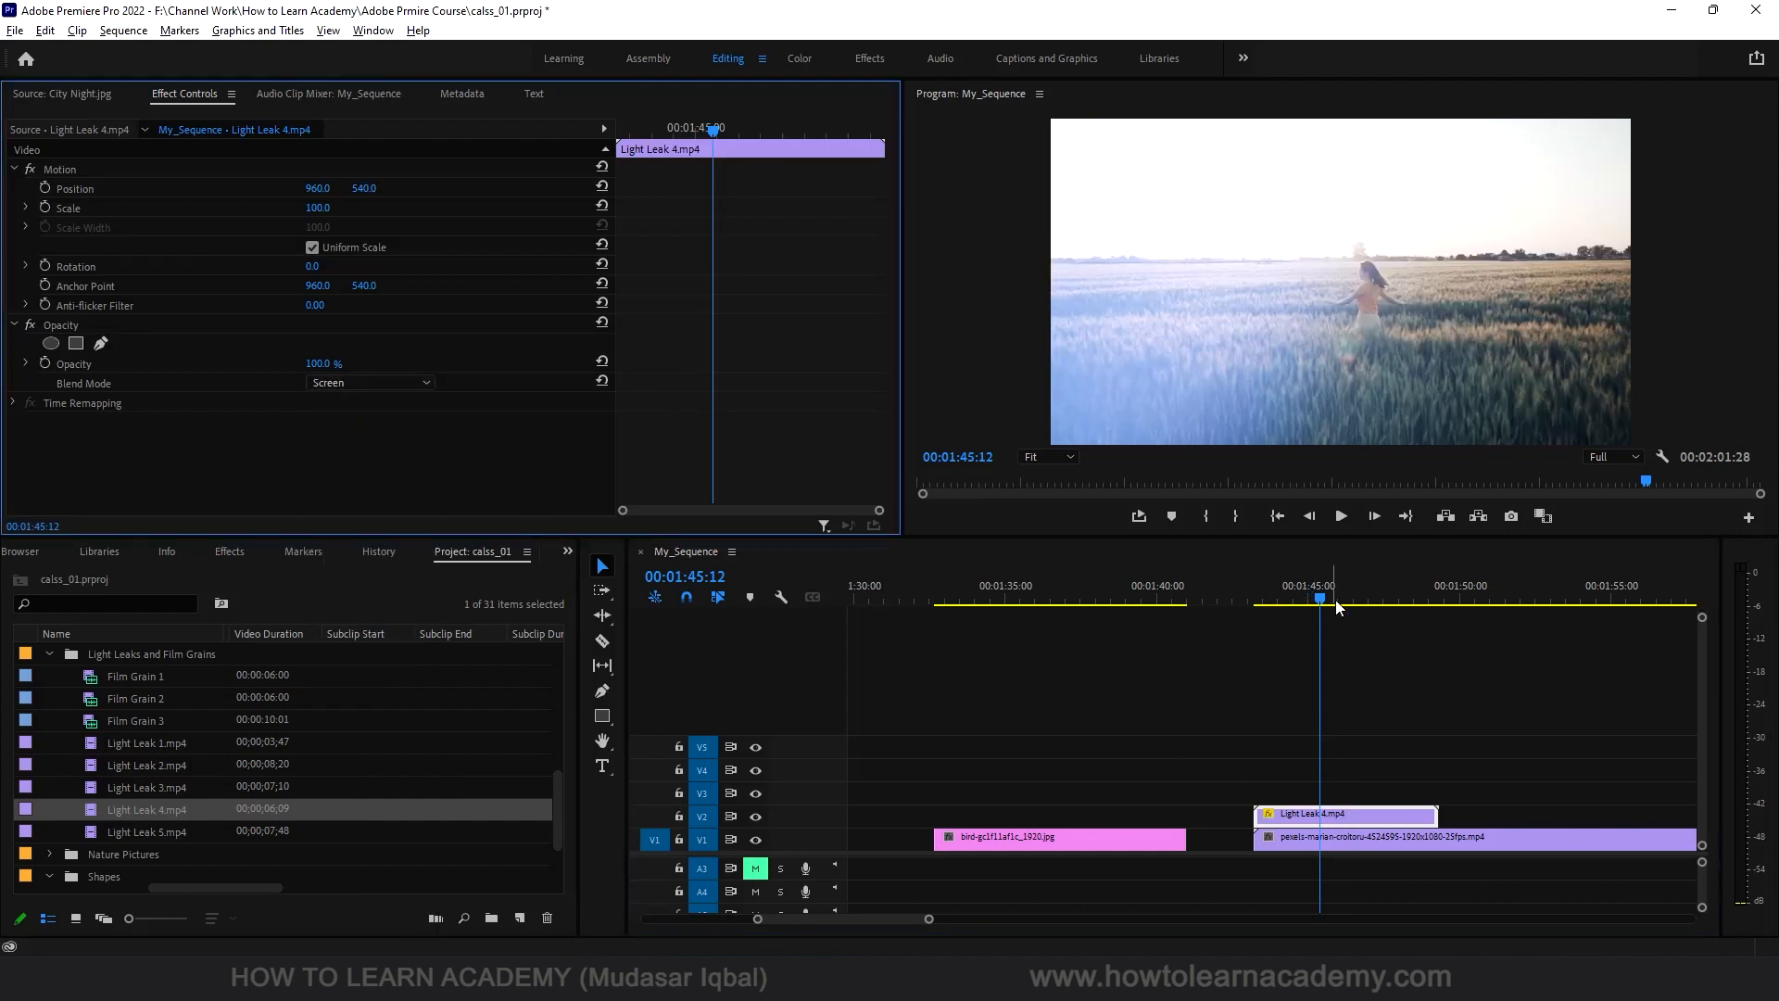
click(1266, 599)
key(space)
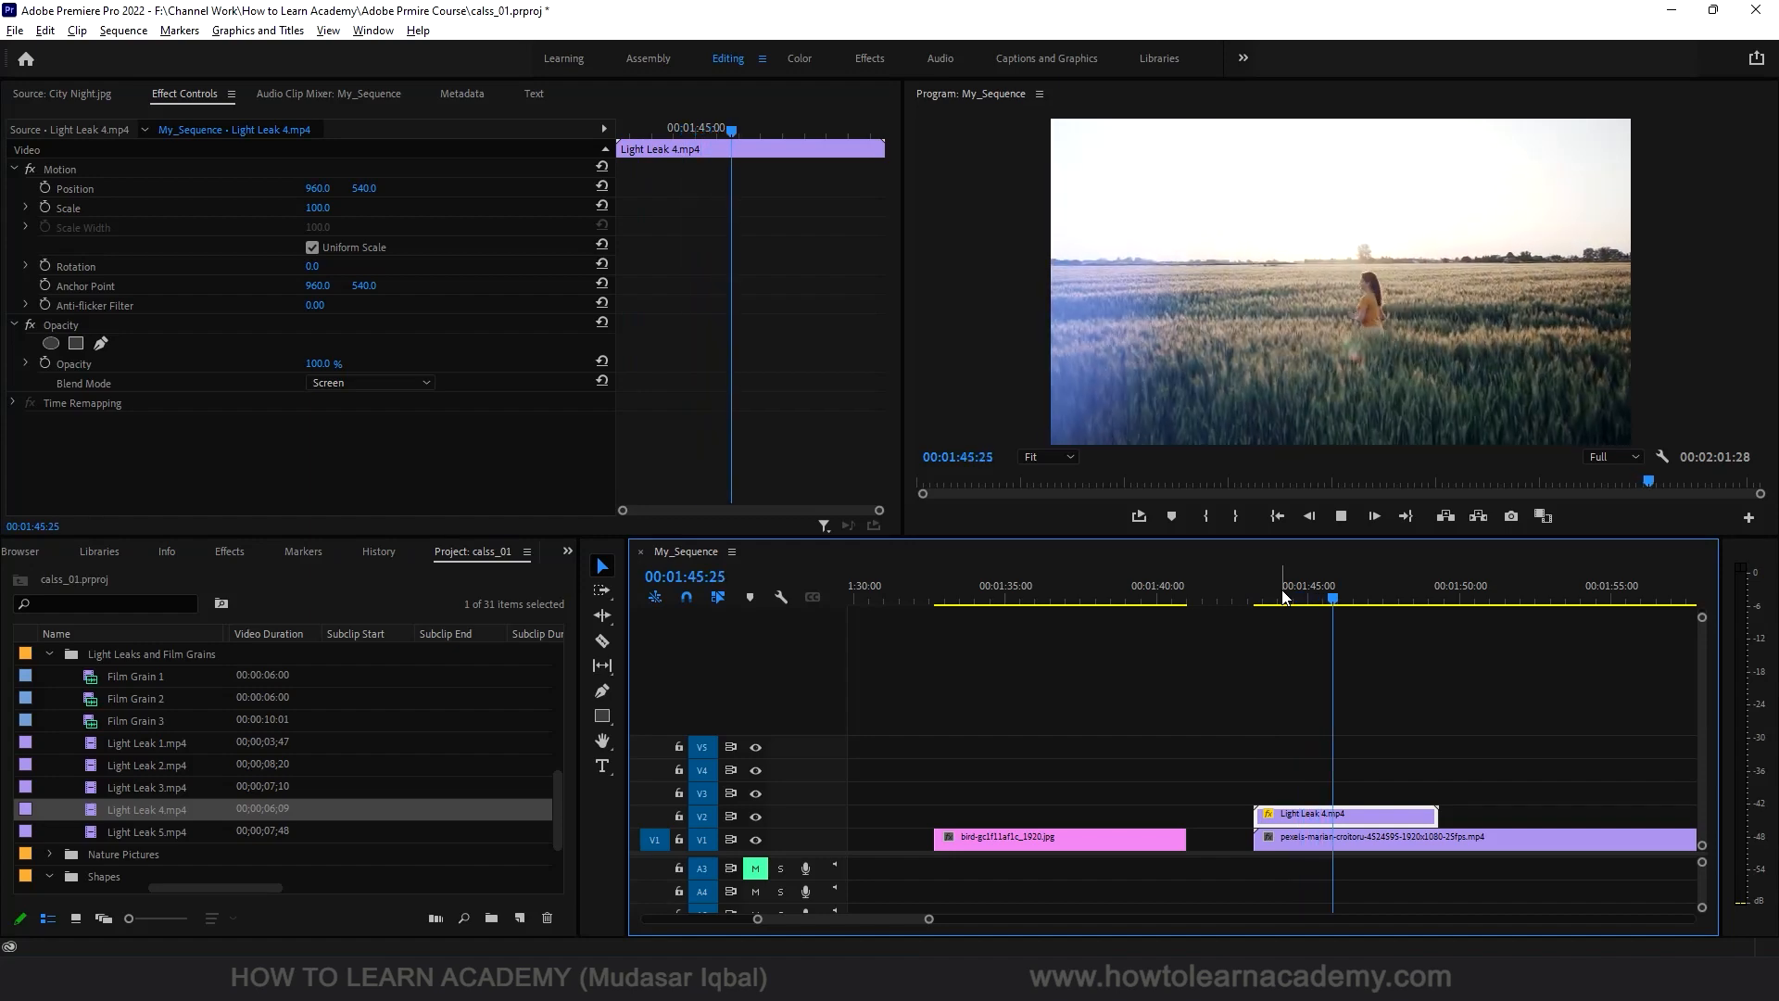
click(1281, 595)
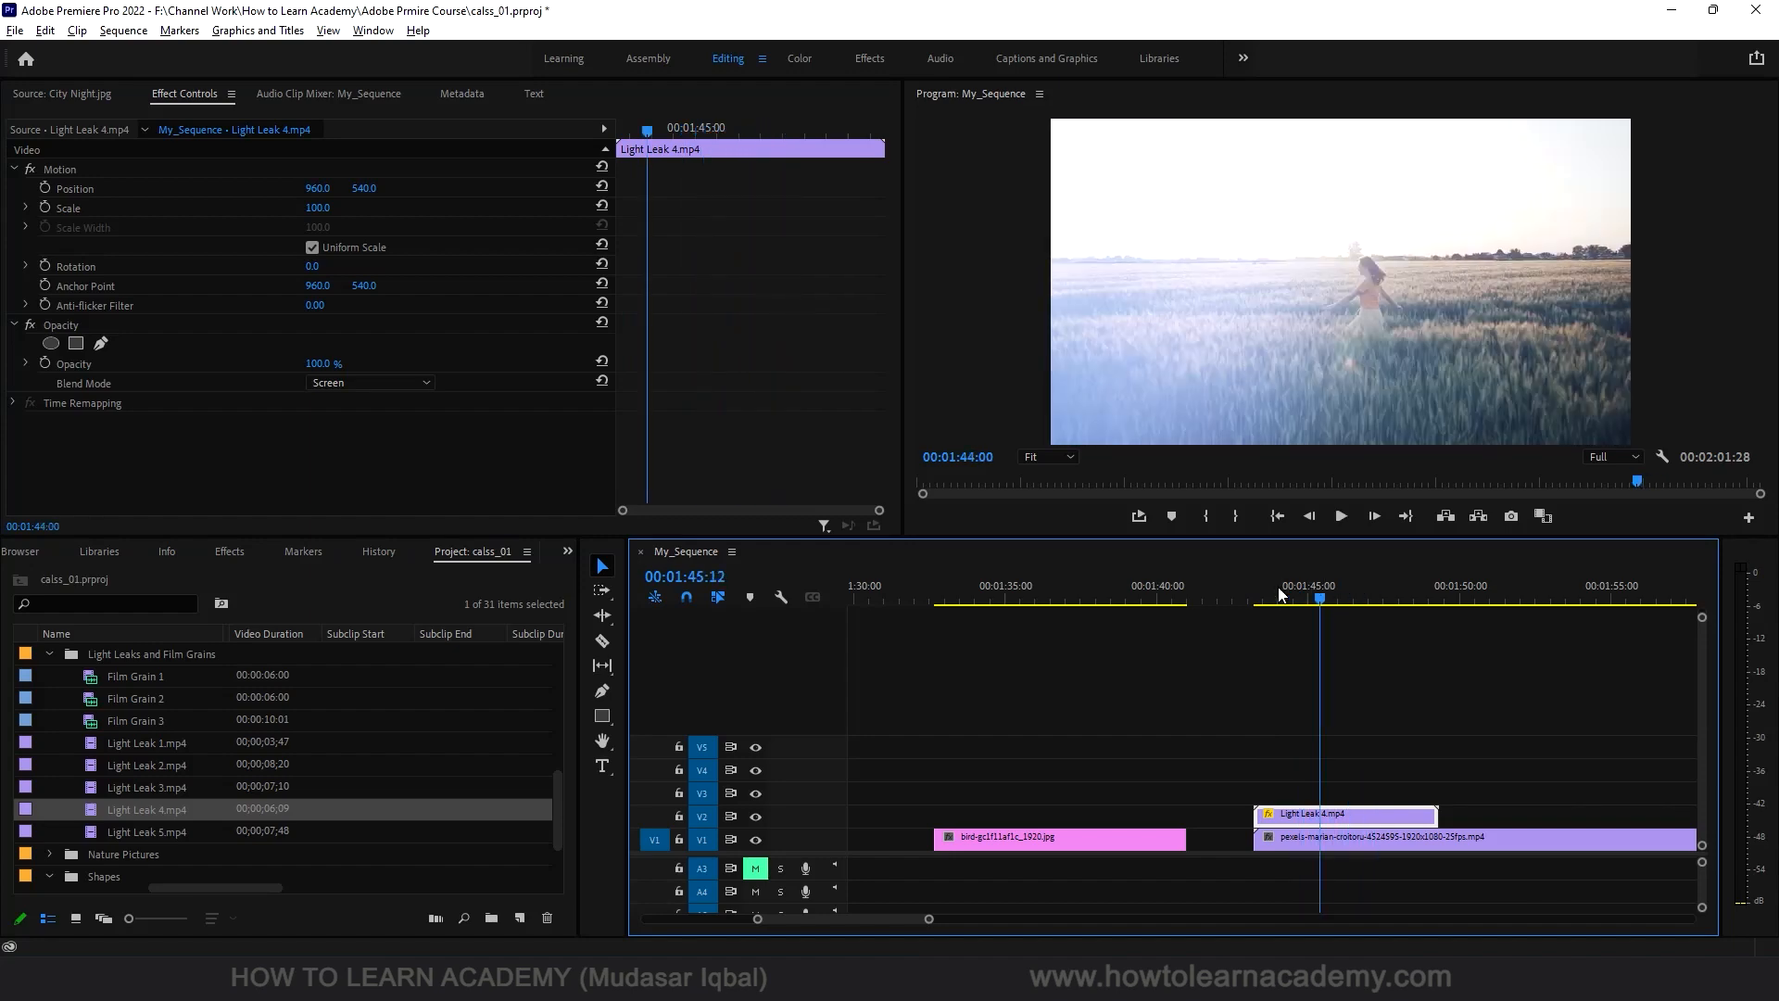
click(1309, 596)
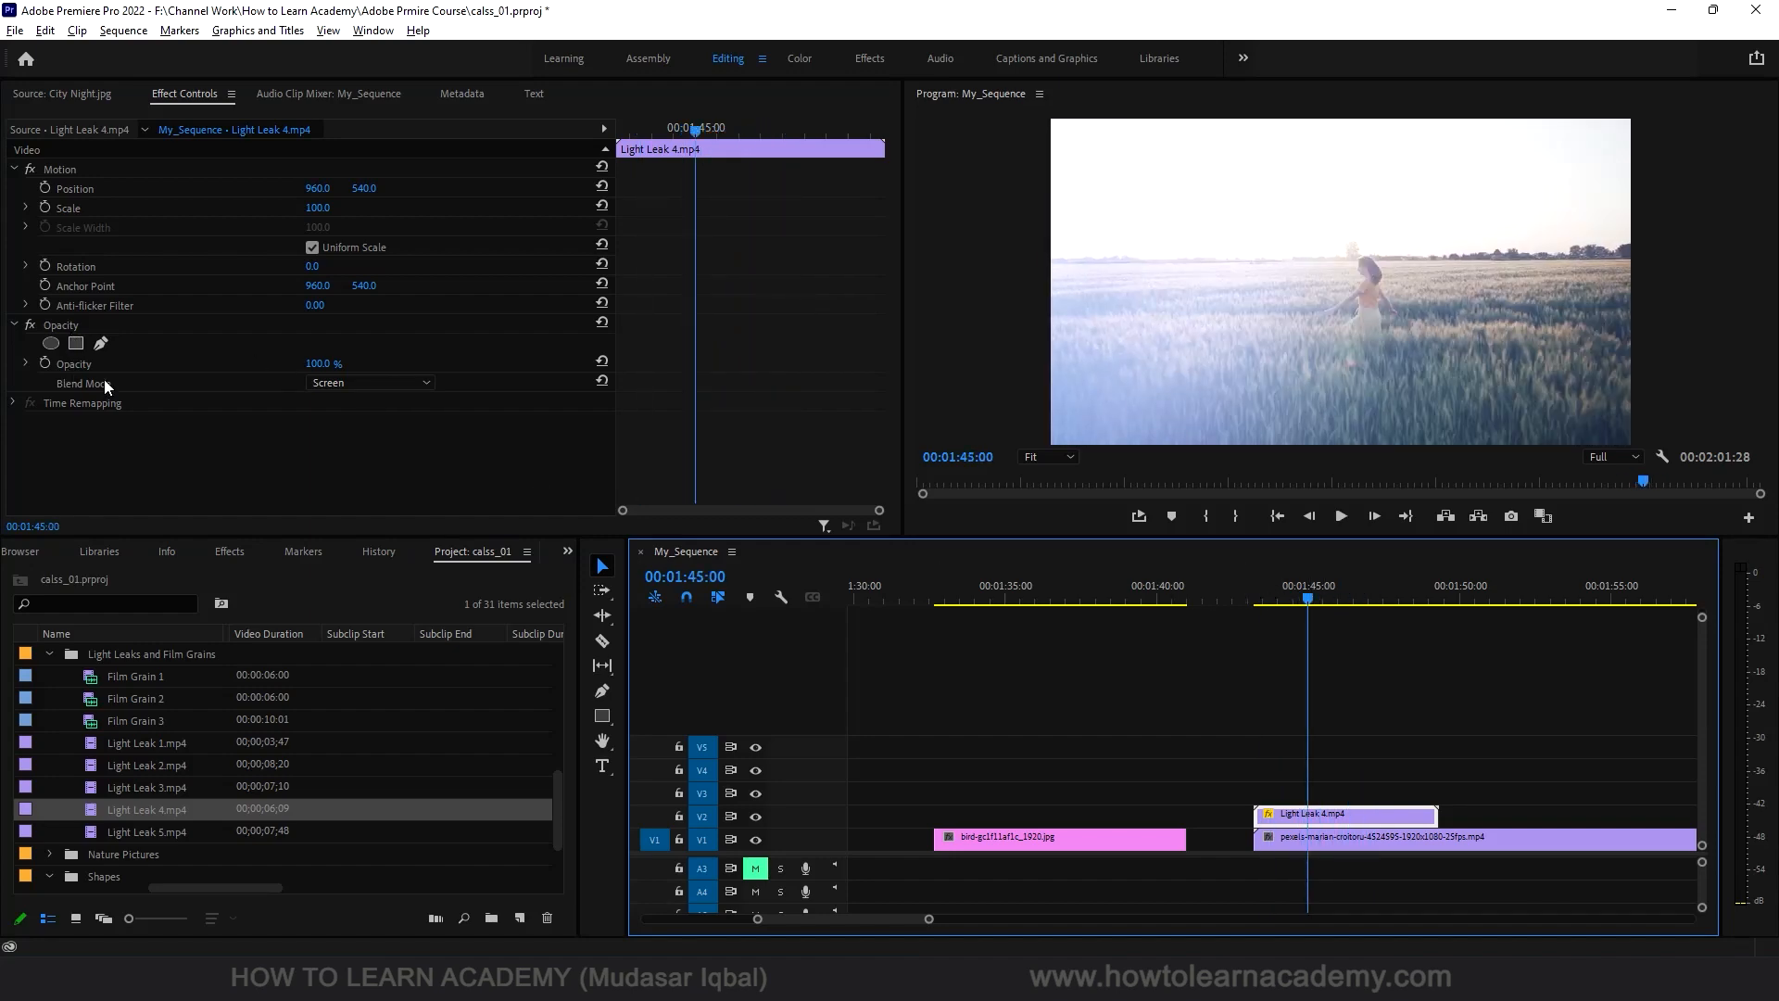